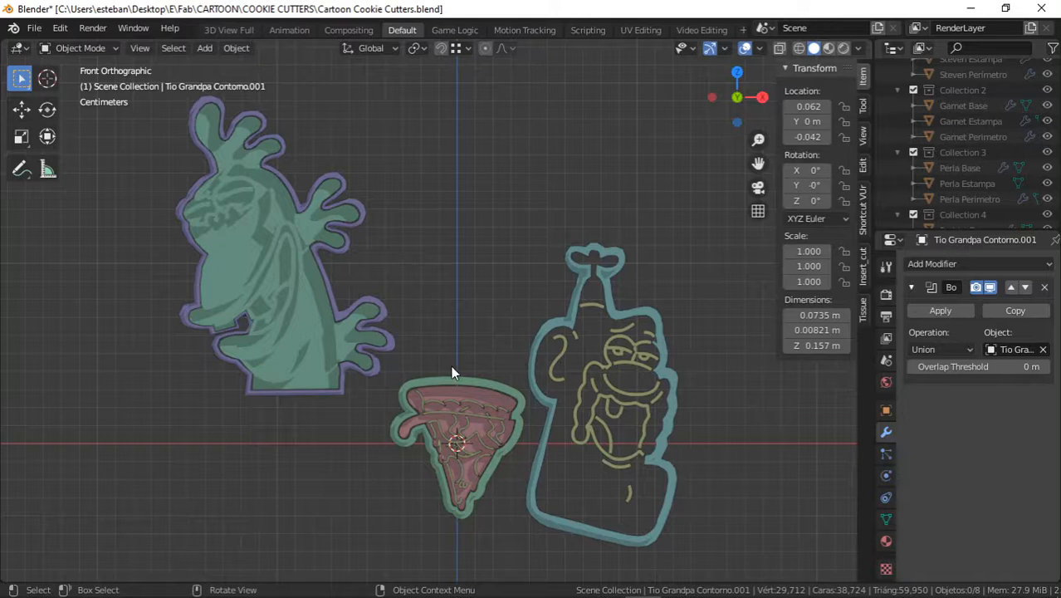
# - Examine the finished cartoon cookie cutters in the front view and the green character cutter from an angle
pyautogui.scroll(3, 422, 383)
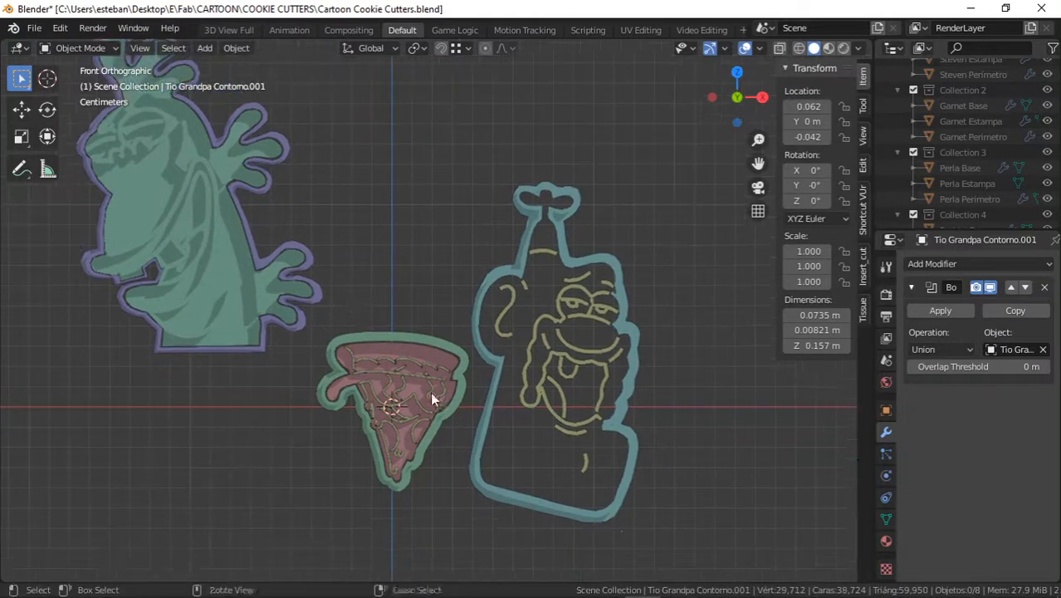
pyautogui.keyDown('shift'); pyautogui.moveTo(412, 348); pyautogui.dragTo(345, 325, button='middle'); pyautogui.keyUp('shift')
pyautogui.scroll(1, 427, 334)
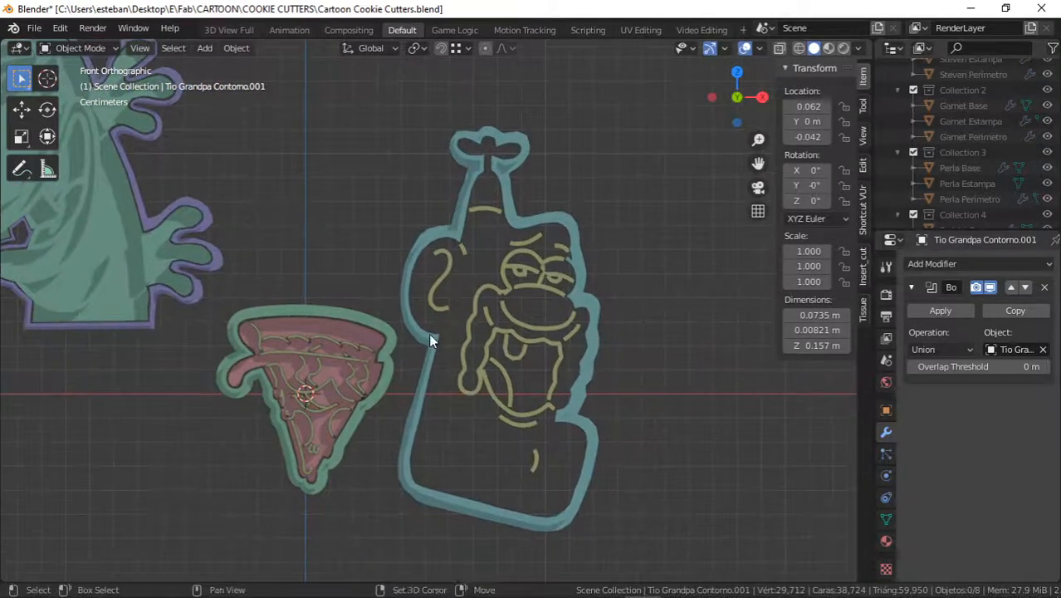
pyautogui.keyDown('shift'); pyautogui.moveTo(366, 291); pyautogui.dragTo(542, 385, button='middle'); pyautogui.keyUp('shift')
pyautogui.keyDown('shift'); pyautogui.moveTo(453, 349); pyautogui.dragTo(567, 421, button='middle'); pyautogui.keyUp('shift')
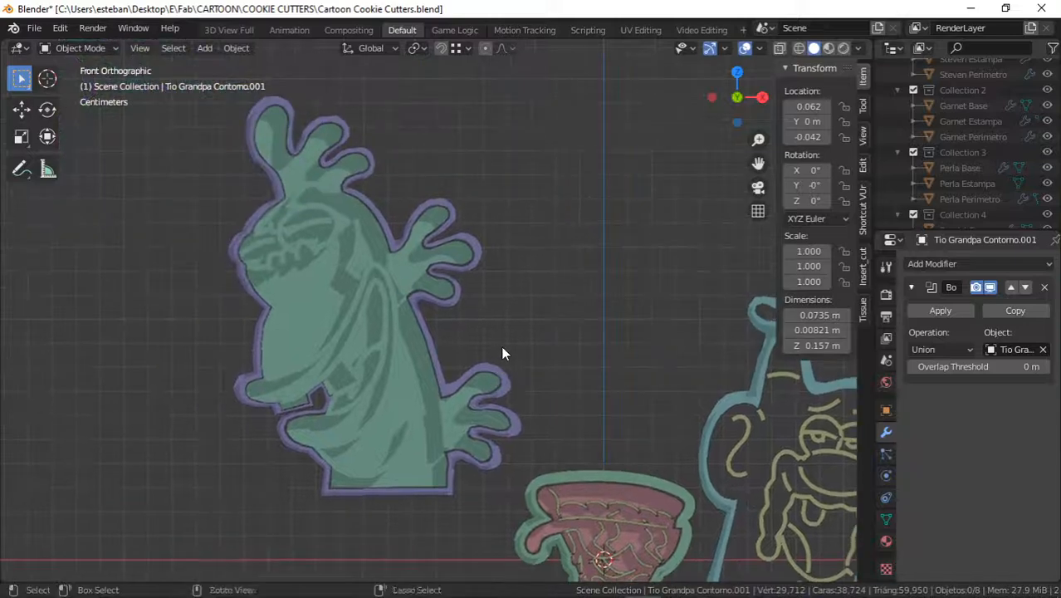
pyautogui.keyDown('ctrl'); pyautogui.moveTo(500, 345); pyautogui.dragTo(453, 312, button='middle'); pyautogui.keyUp('ctrl')
pyautogui.moveTo(405, 380)
pyautogui.keyDown('ctrl'); pyautogui.mouseDown(button='middle')
pyautogui.moveTo(412, 369)
pyautogui.moveTo(496, 372)
pyautogui.mouseUp(button='middle'); pyautogui.keyUp('ctrl')
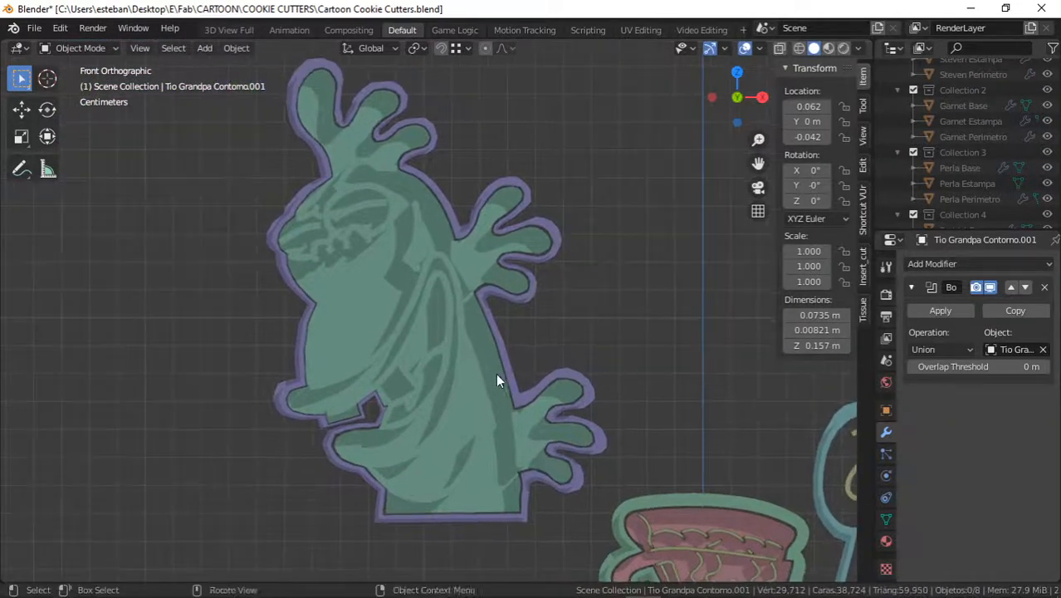
pyautogui.scroll(1, 488, 329)
pyautogui.scroll(-2, 531, 349)
pyautogui.scroll(1, 536, 345)
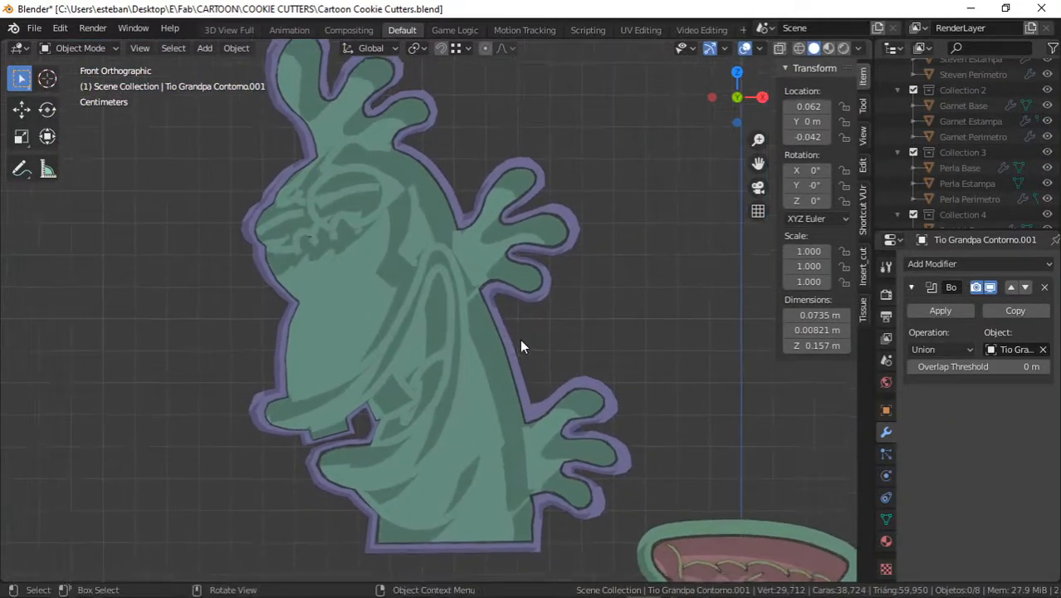
pyautogui.moveTo(516, 307); pyautogui.dragTo(453, 383, button='middle')
# - Try moving the green Gus base and its purple outline aside to show the separate cutter parts
pyautogui.click(464, 405)
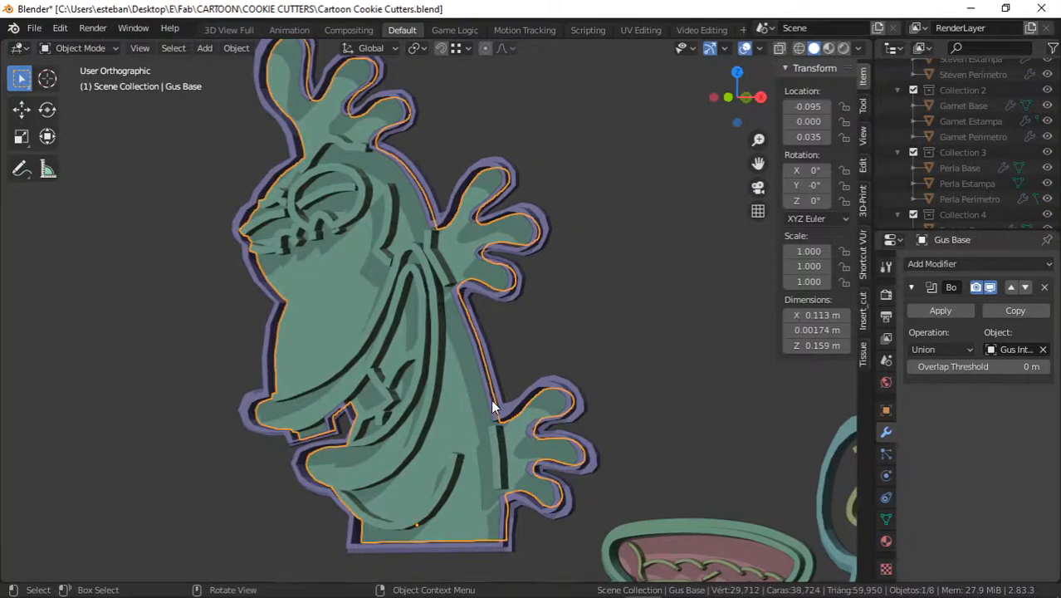
pyautogui.press('g')
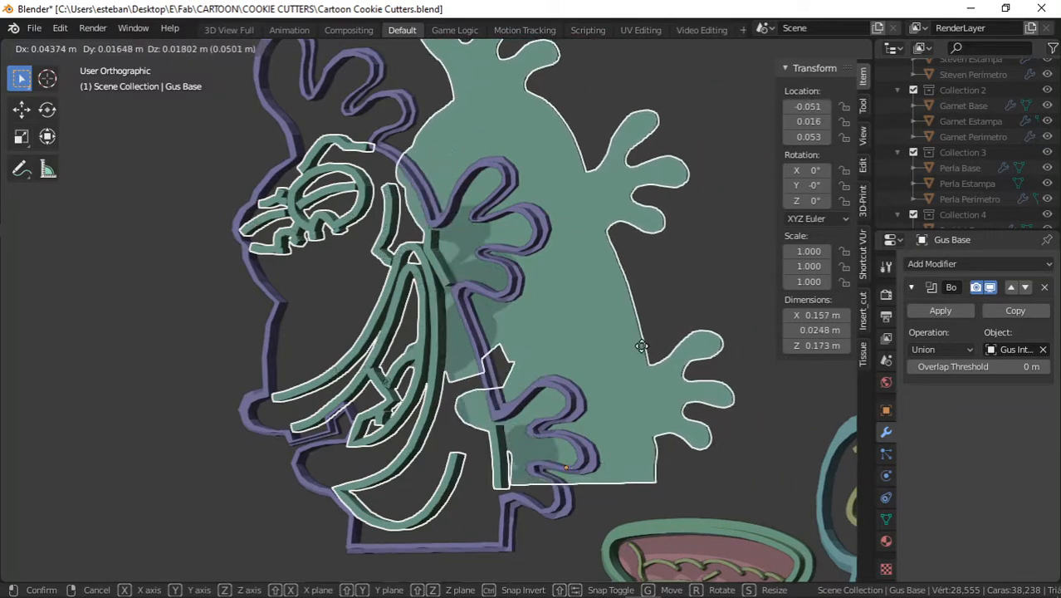
pyautogui.press('Escape')
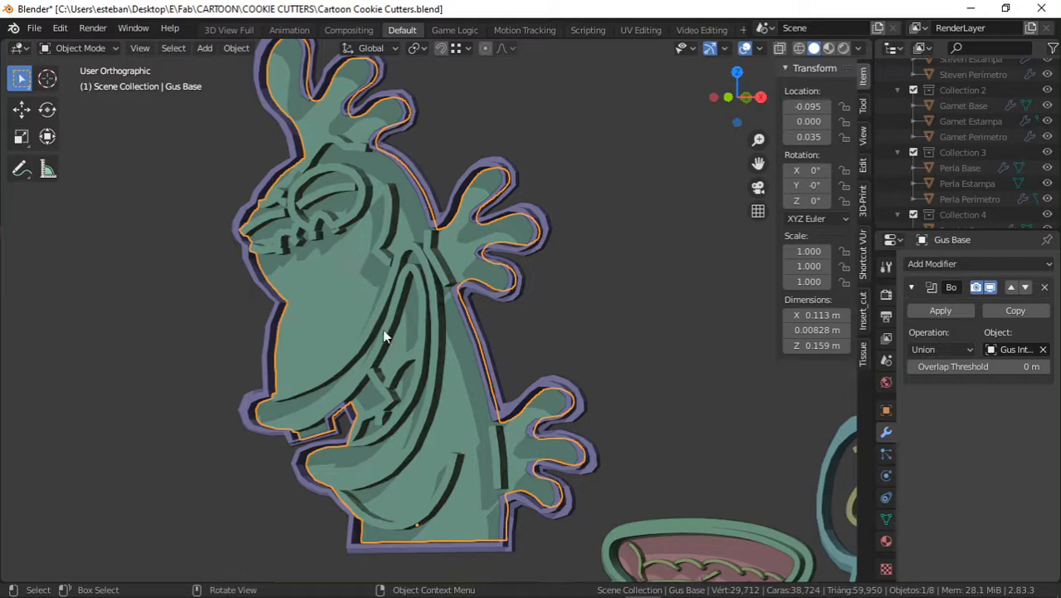
pyautogui.click(493, 352)
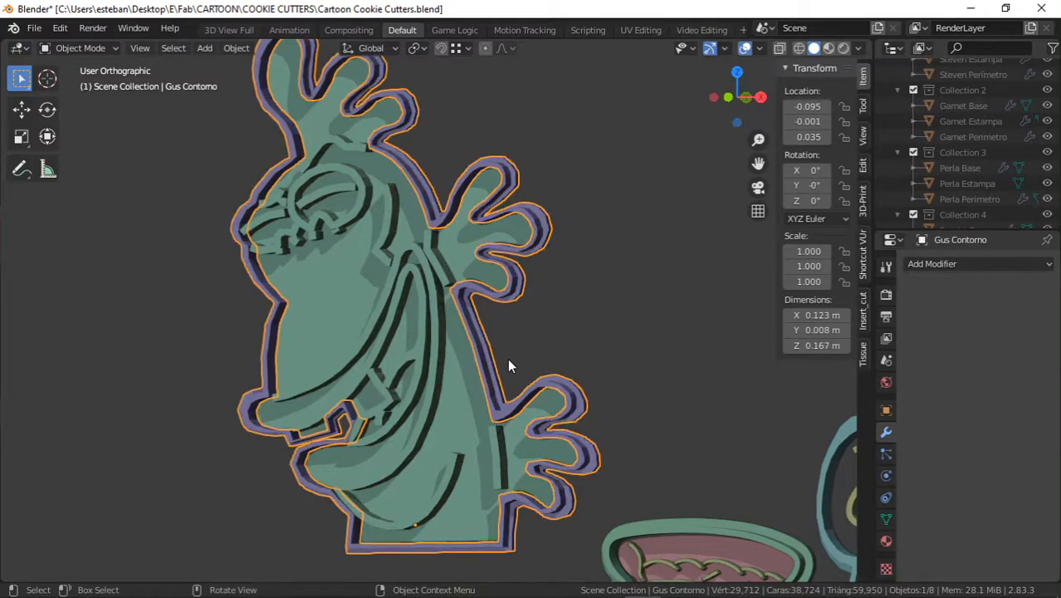
pyautogui.press('g')
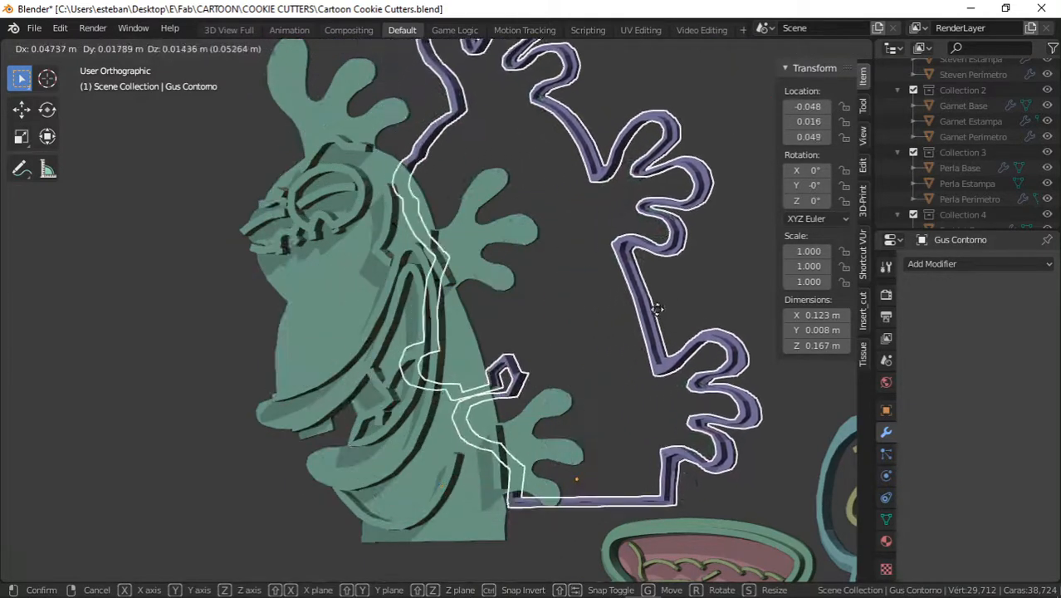
pyautogui.rightClick(641, 301)
# - Inspect the pizza slice cutter and the blue-outlined Tio Grandpa cutter from an angle
pyautogui.scroll(-5, 613, 274)
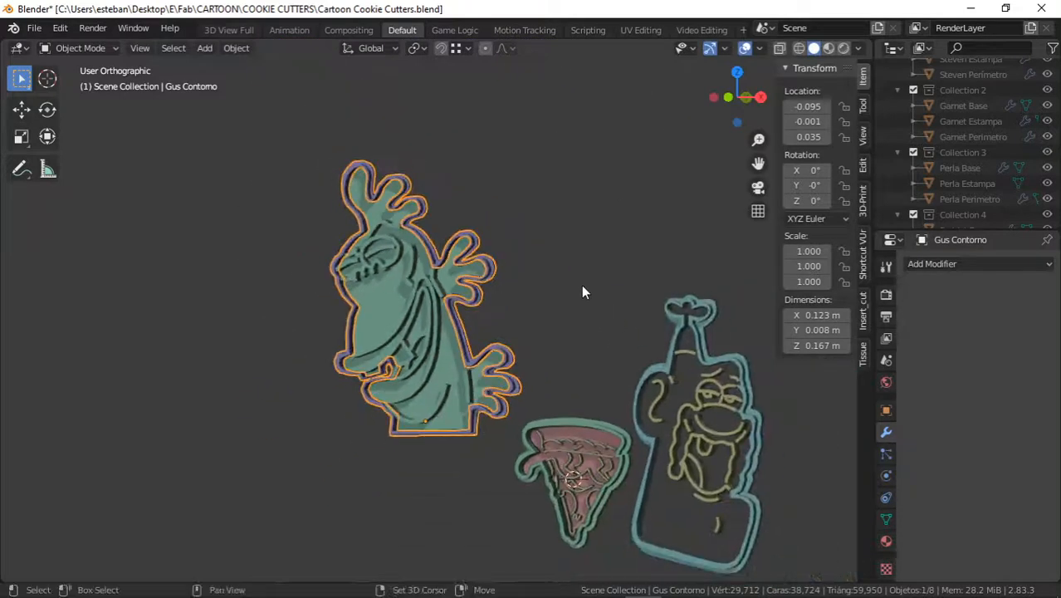
pyautogui.keyDown('shift'); pyautogui.moveTo(539, 308); pyautogui.dragTo(442, 263, button='middle'); pyautogui.keyUp('shift')
pyautogui.scroll(2, 485, 255)
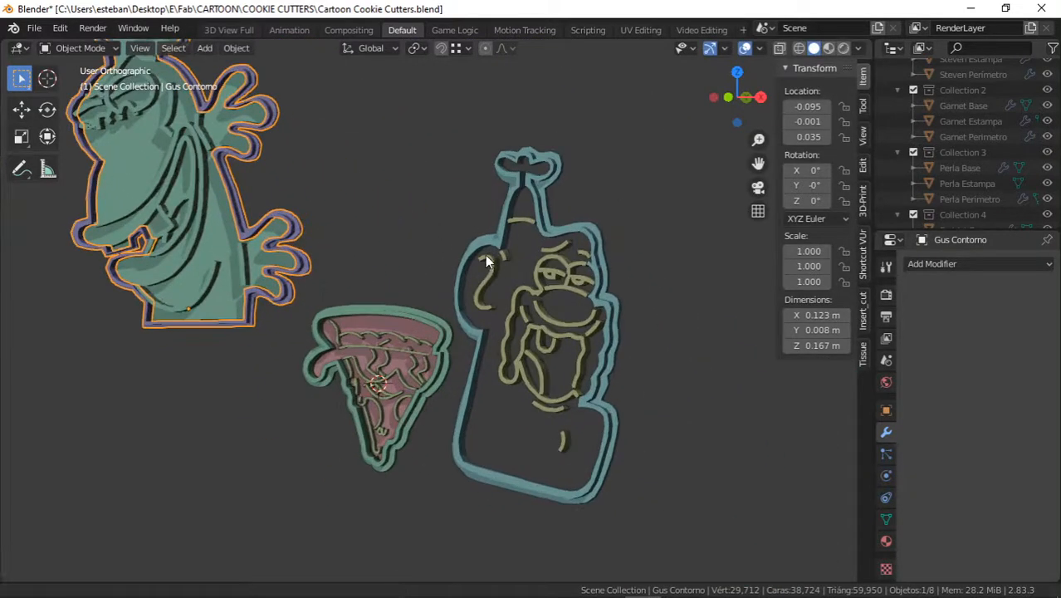
pyautogui.scroll(1, 497, 340)
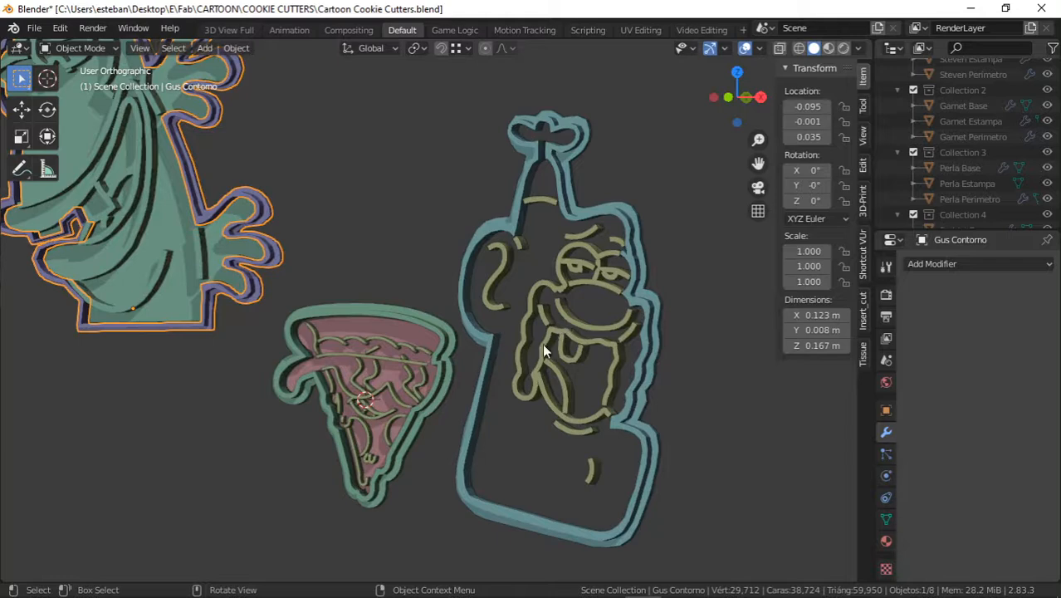
pyautogui.moveTo(542, 343); pyautogui.dragTo(260, 287, button='middle')
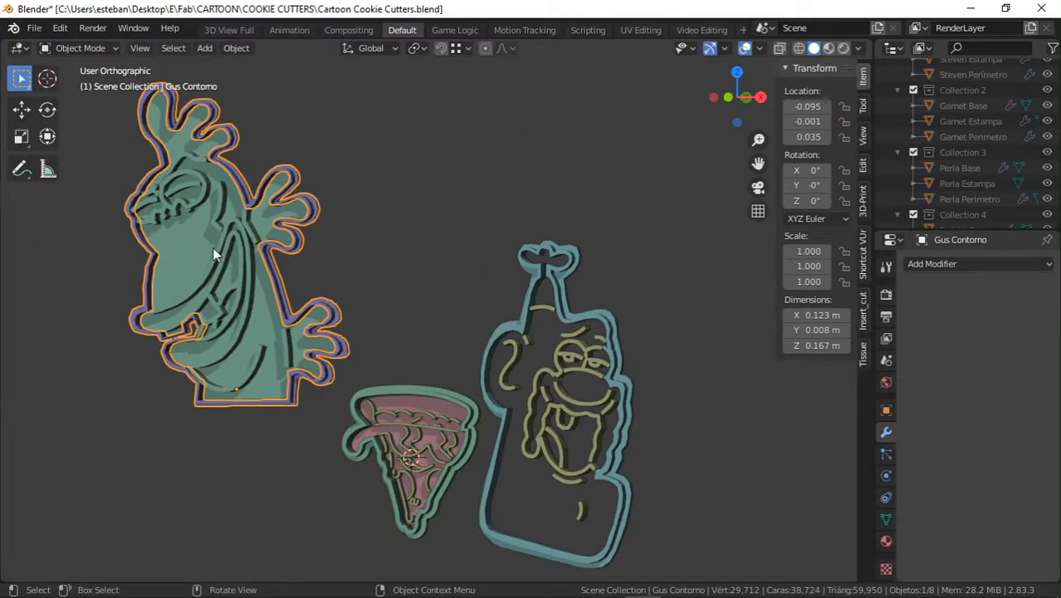
pyautogui.keyDown('shift'); pyautogui.moveTo(492, 306); pyautogui.dragTo(460, 221, button='middle'); pyautogui.keyUp('shift')
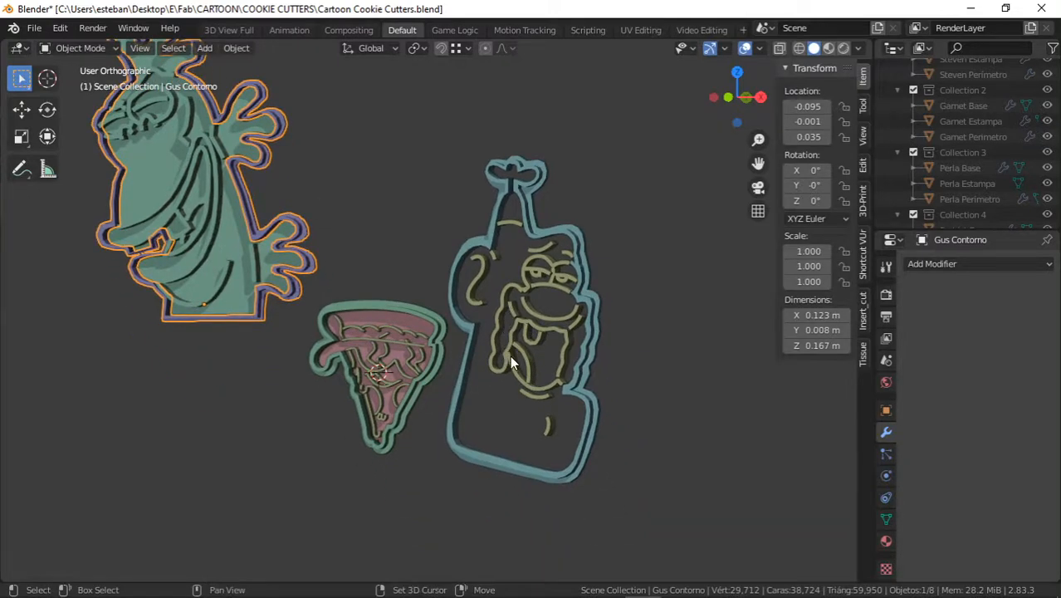
pyautogui.moveTo(510, 355); pyautogui.dragTo(486, 367, button='middle')
# - Annotate the Tio Grandpa cutter with horizontal lines and a circle, mark the Gus cutter, and erase the annotations
pyautogui.moveTo(504, 370)
pyautogui.mouseDown()
pyautogui.moveTo(566, 393)
pyautogui.moveTo(478, 390)
pyautogui.mouseUp()
pyautogui.moveTo(446, 282); pyautogui.dragTo(569, 280)
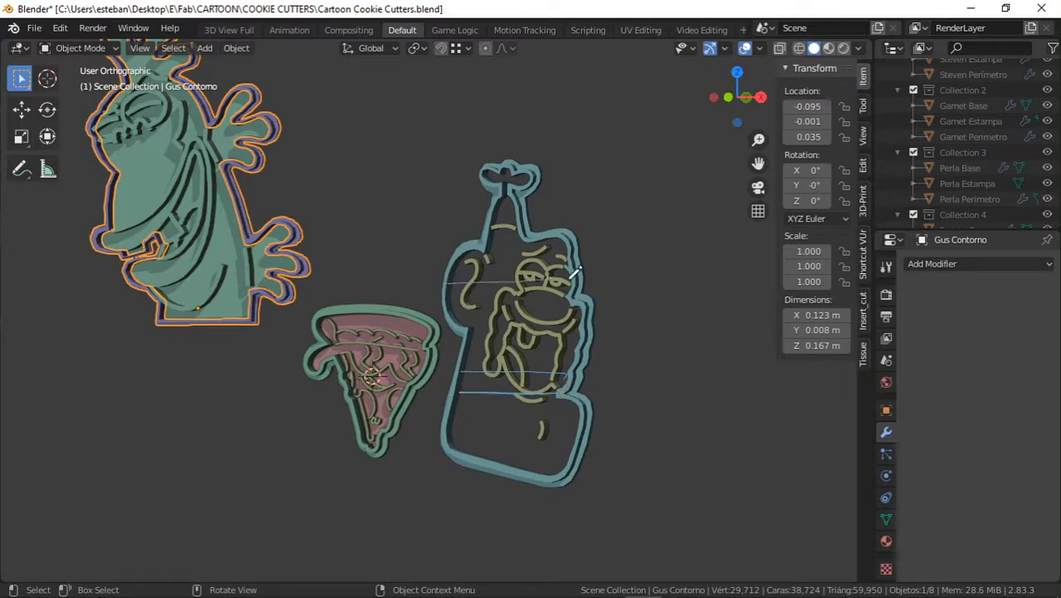
pyautogui.moveTo(448, 308); pyautogui.dragTo(576, 307)
pyautogui.moveTo(574, 441)
pyautogui.mouseDown()
pyautogui.moveTo(442, 246)
pyautogui.moveTo(635, 325)
pyautogui.moveTo(579, 440)
pyautogui.mouseUp()
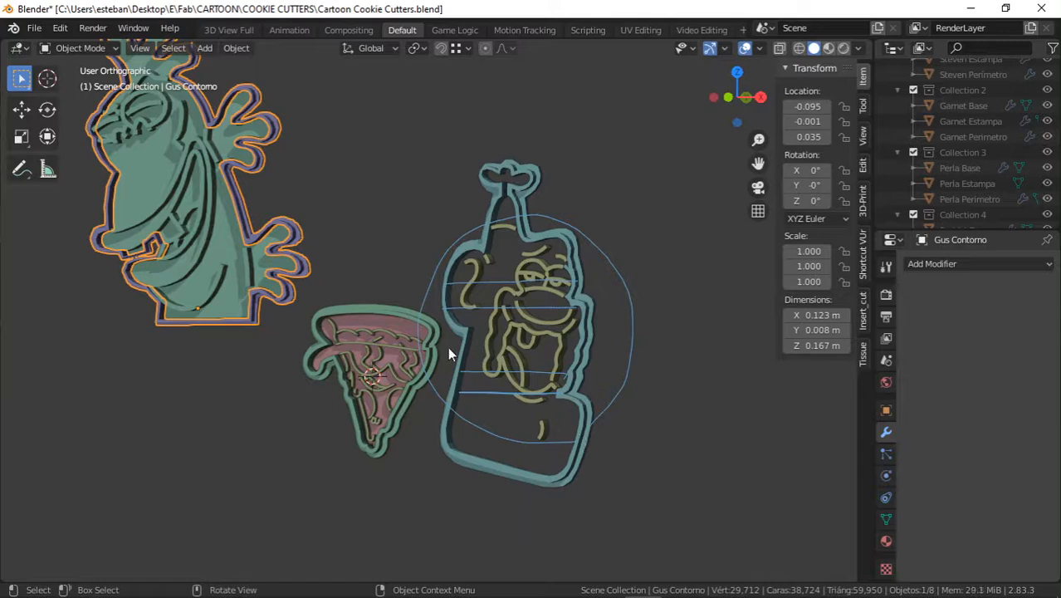
pyautogui.moveTo(116, 317)
pyautogui.mouseDown()
pyautogui.moveTo(270, 293)
pyautogui.moveTo(213, 348)
pyautogui.mouseUp()
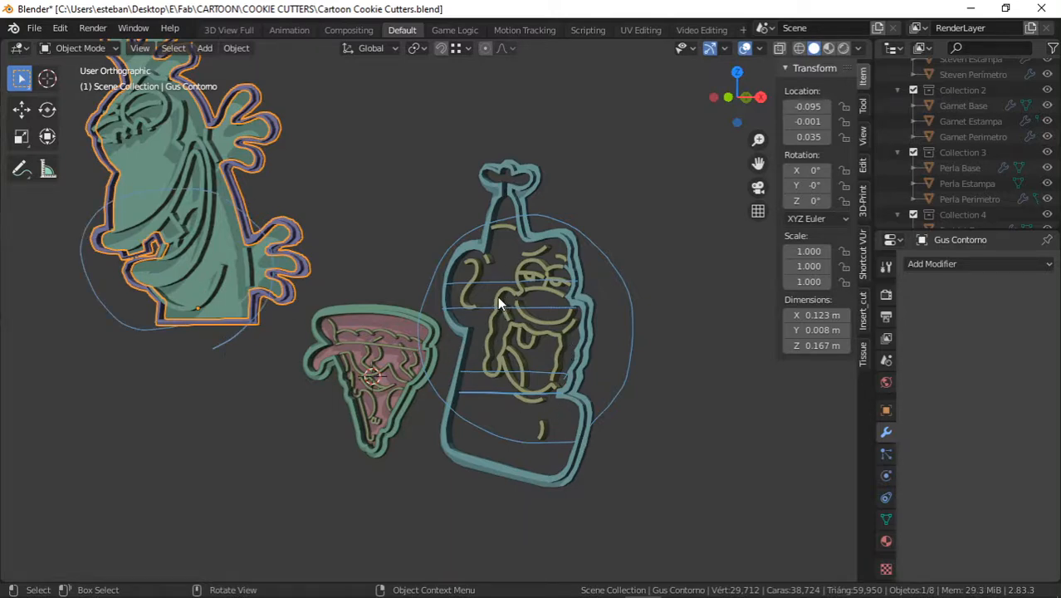
pyautogui.moveTo(508, 300)
pyautogui.mouseDown(button='right')
pyautogui.moveTo(480, 388)
pyautogui.moveTo(557, 289)
pyautogui.moveTo(133, 286)
pyautogui.mouseUp(button='right')
# - Return to the front view and create a new General file
pyautogui.keyDown('ctrl'); pyautogui.moveTo(340, 300); pyautogui.dragTo(378, 350, button='middle'); pyautogui.keyUp('ctrl')
pyautogui.press('KP_1')
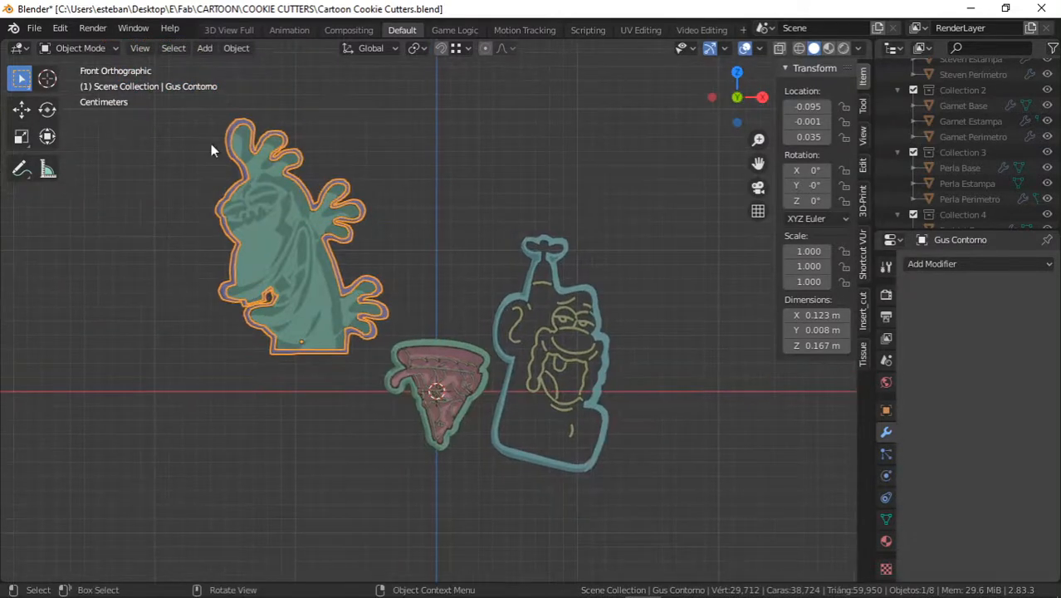
pyautogui.click(35, 29)
pyautogui.moveTo(118, 46)
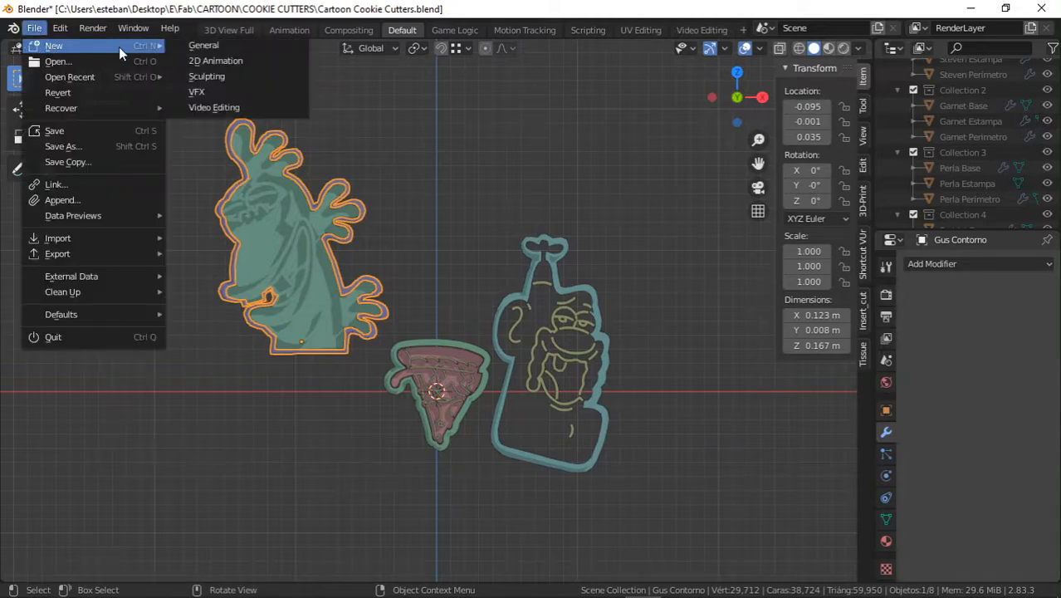
pyautogui.click(195, 45)
pyautogui.click(546, 332)
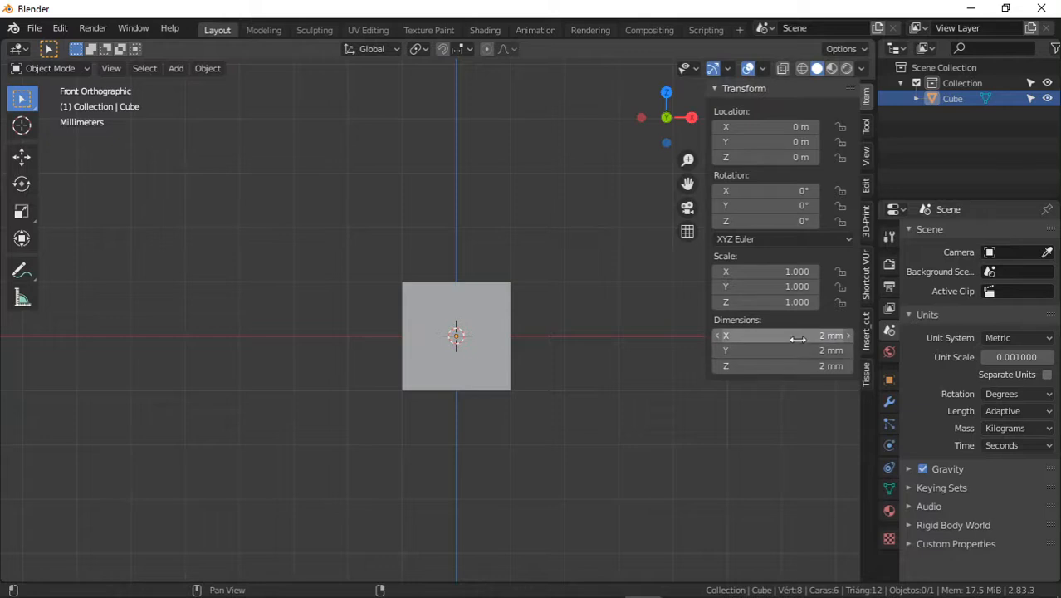
# - Start the Shortcut VUr display of pressed keys and mouse actions in the viewport
pyautogui.moveTo(783, 335); pyautogui.dragTo(783, 365)
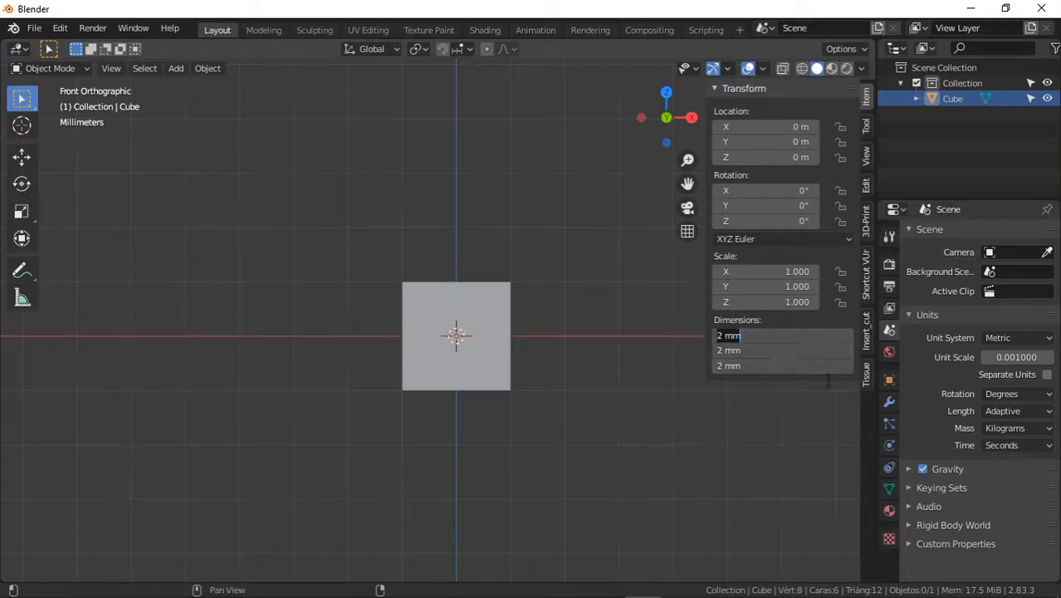
pyautogui.press('Escape')
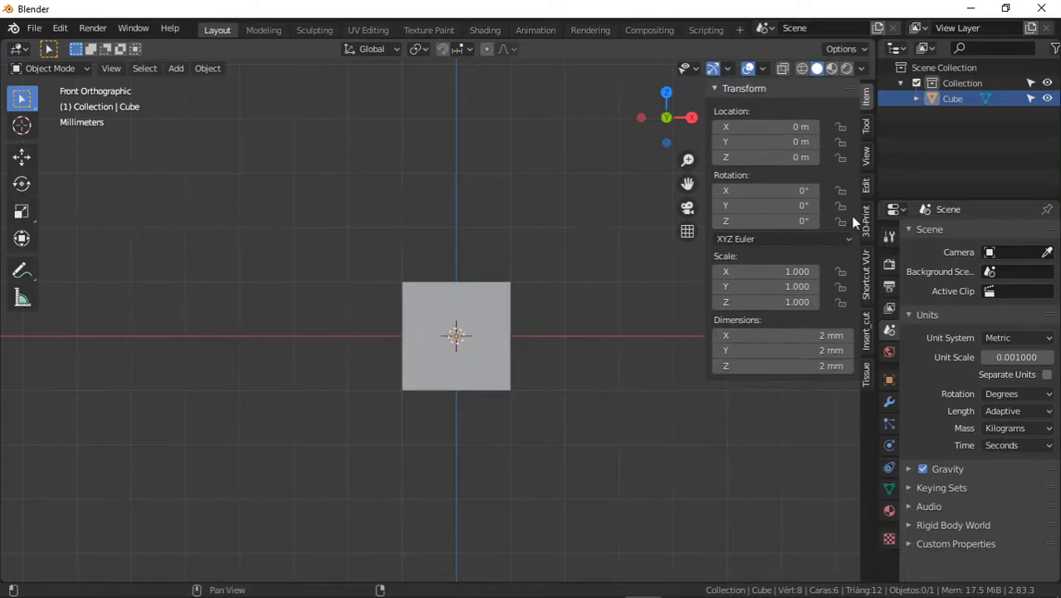
pyautogui.click(868, 267)
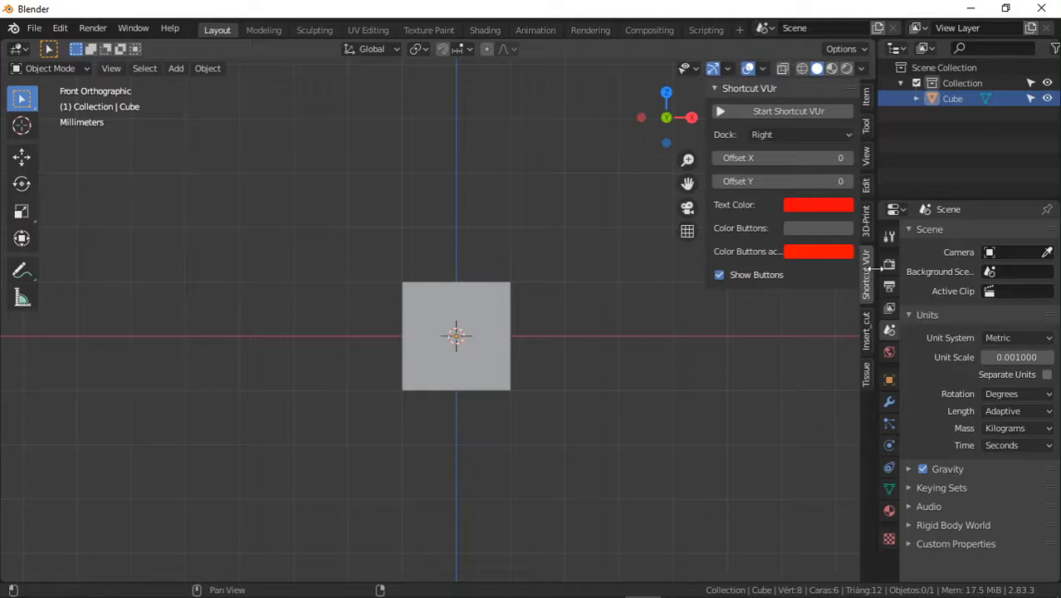
pyautogui.click(774, 111)
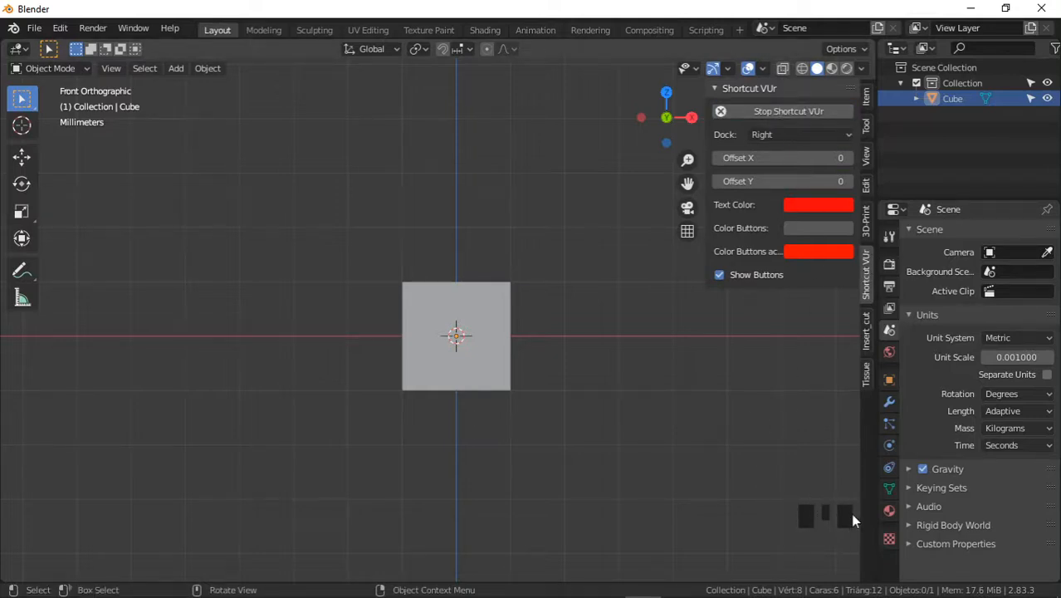
# - Set the default cube's X, Y and Z dimensions to 5 cm and display it in wireframe
pyautogui.click(865, 96)
pyautogui.click(482, 312)
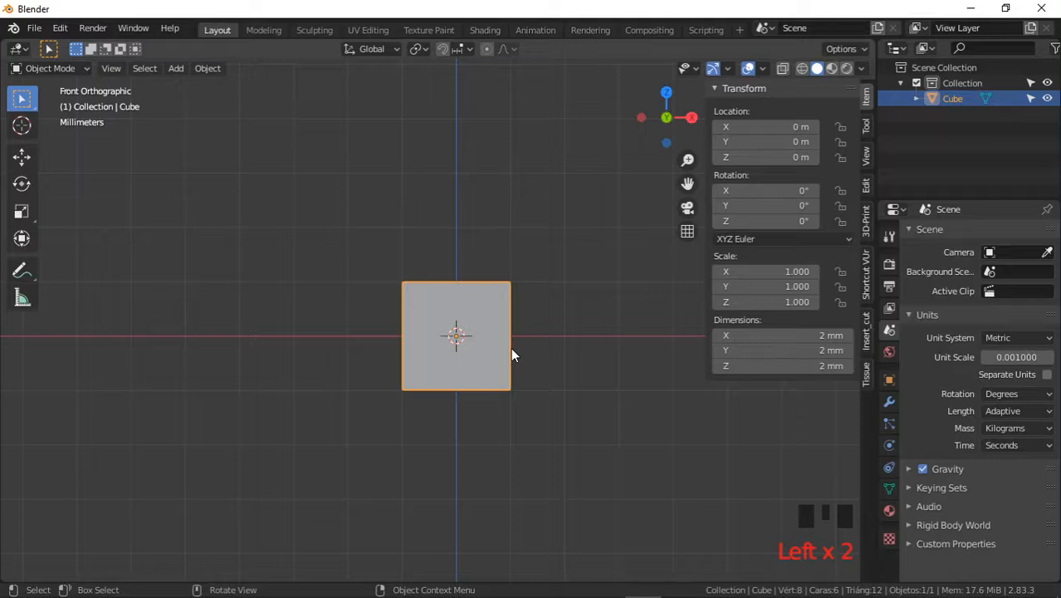
pyautogui.click(781, 336)
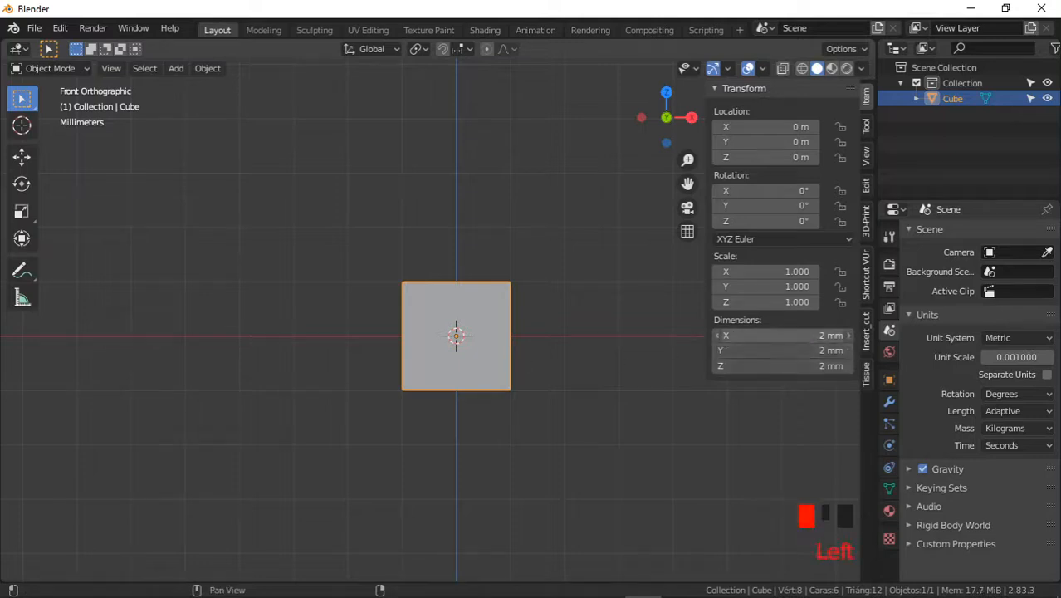
pyautogui.moveTo(803, 336); pyautogui.dragTo(803, 365)
pyautogui.write('5cm')
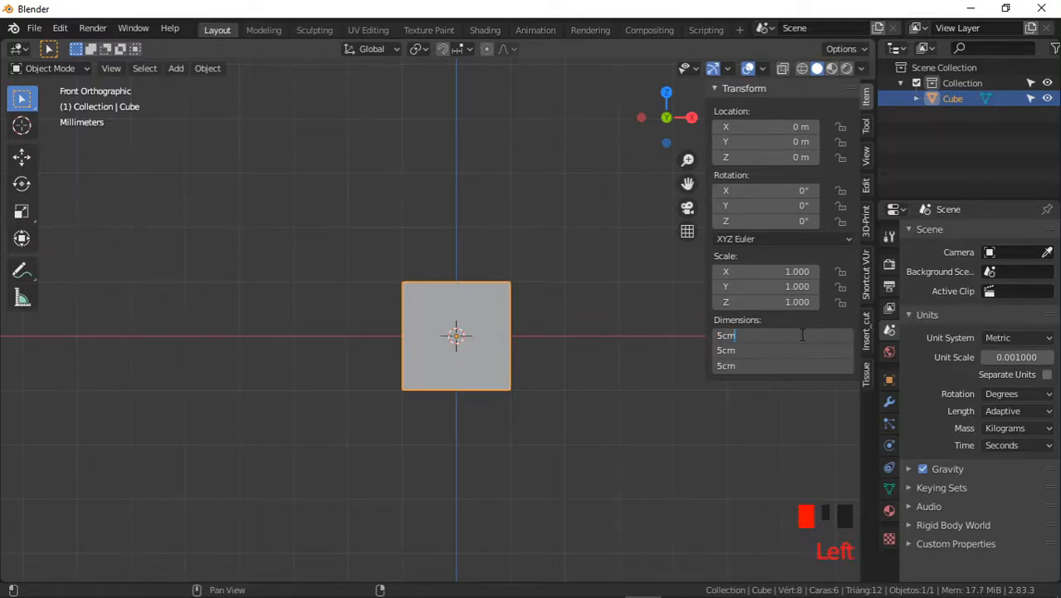
pyautogui.press('Return')
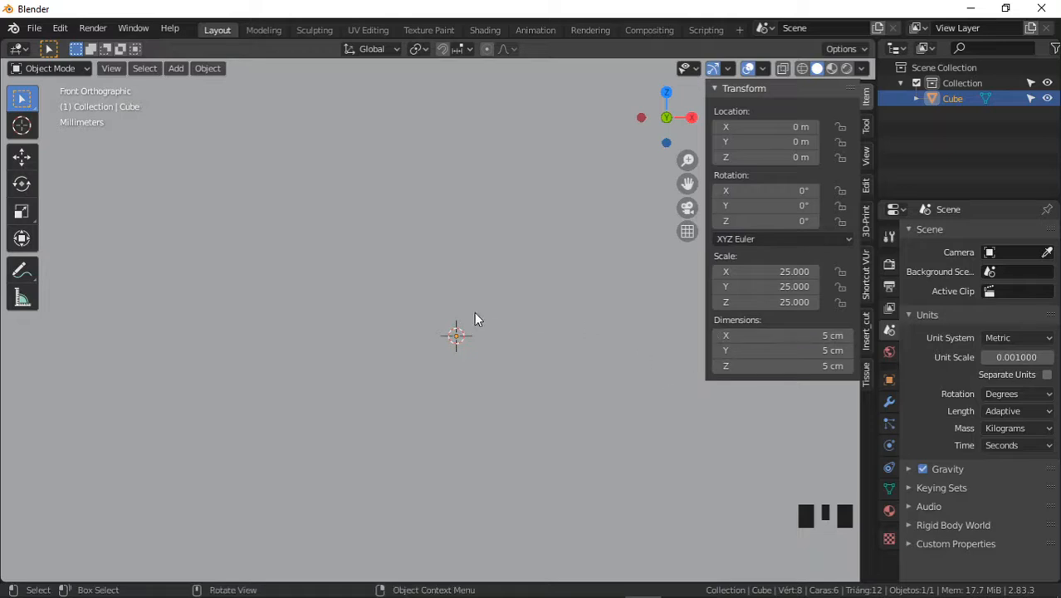
pyautogui.hotkey('shift', 'c')
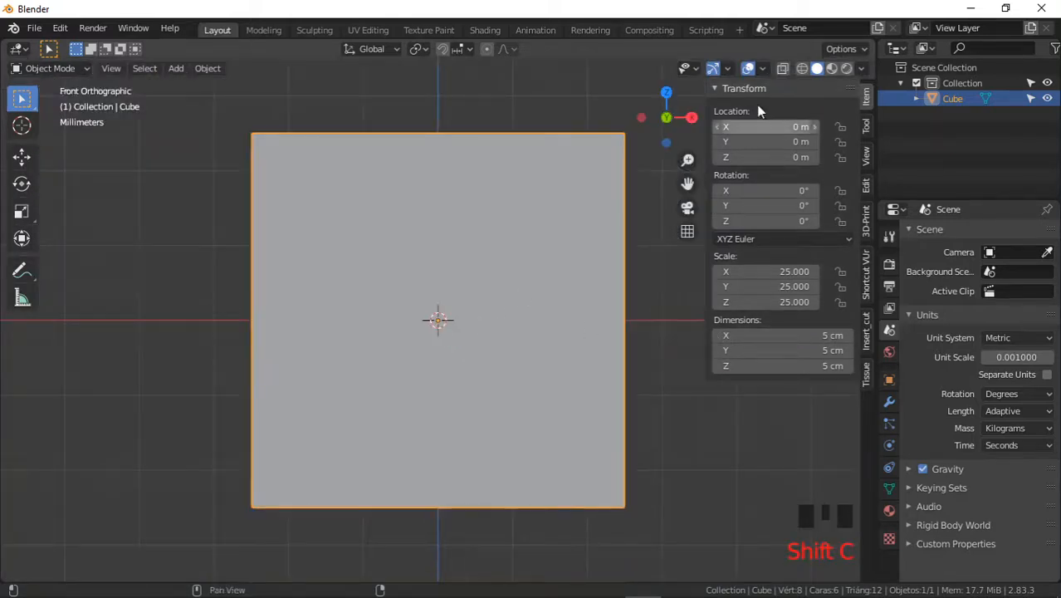
pyautogui.click(802, 68)
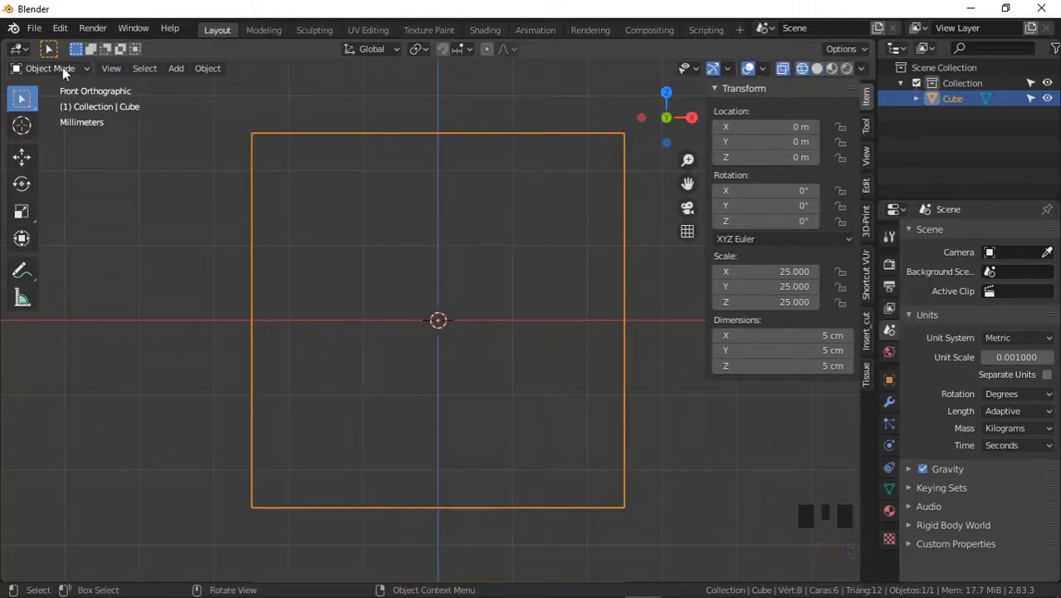
# - Begin adding a background image and browse to the LasGemas folder inside CARTOON
pyautogui.click(176, 68)
pyautogui.moveTo(228, 258)
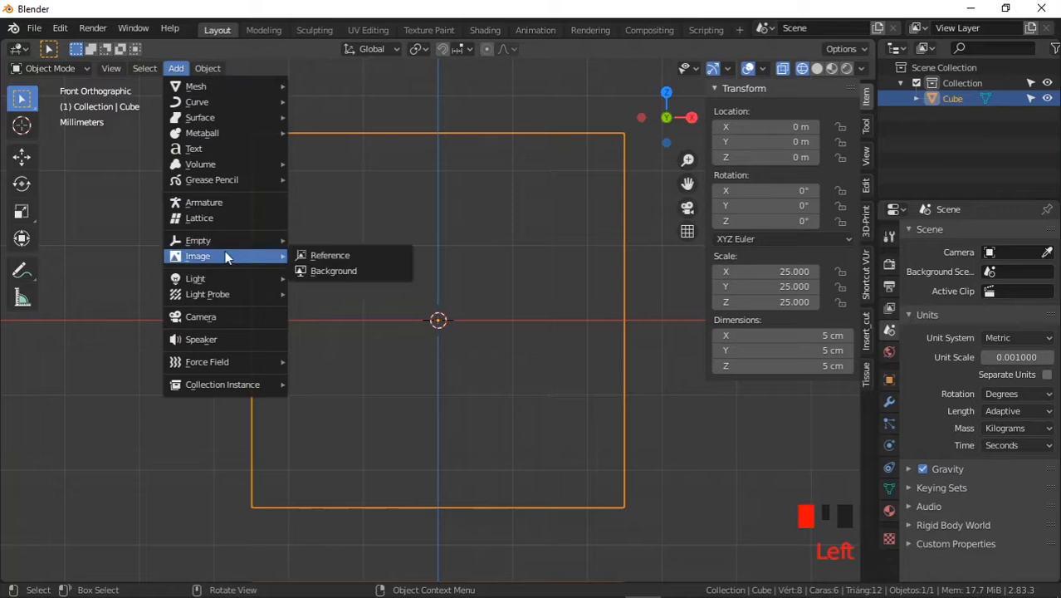
pyautogui.click(329, 272)
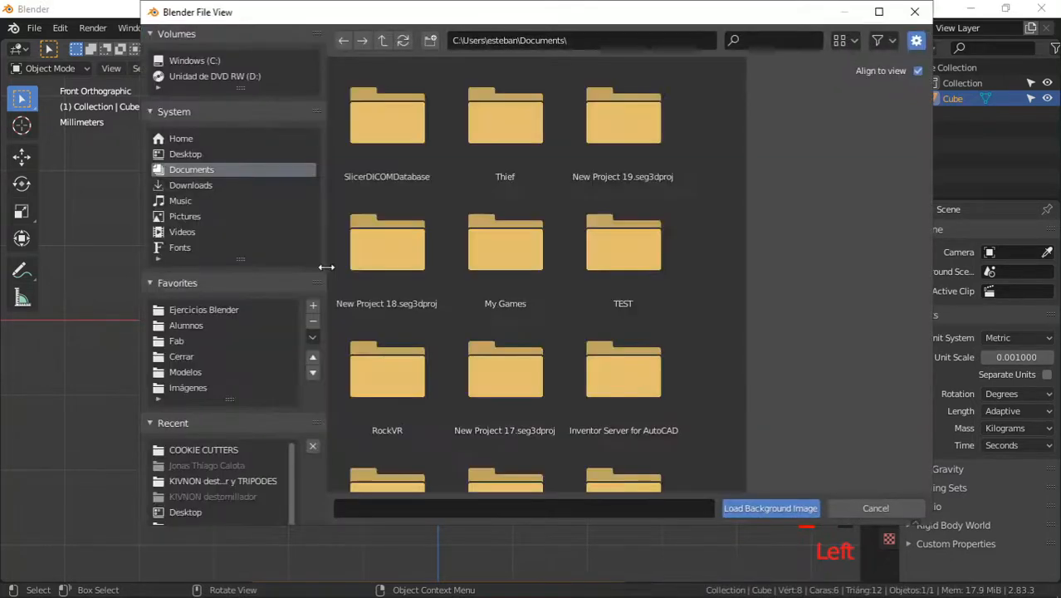
pyautogui.click(175, 341)
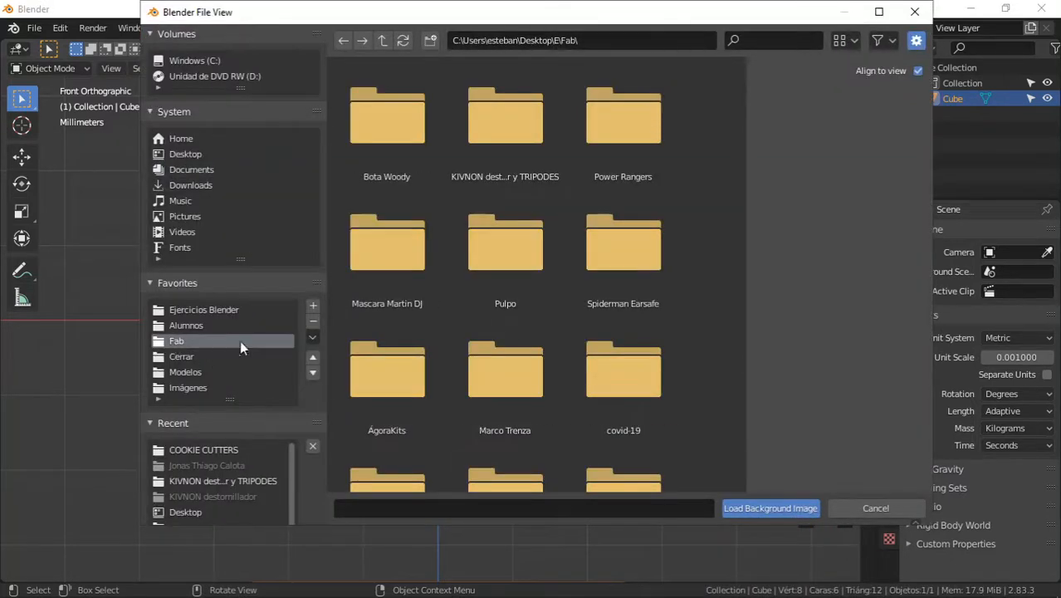
pyautogui.click(211, 448)
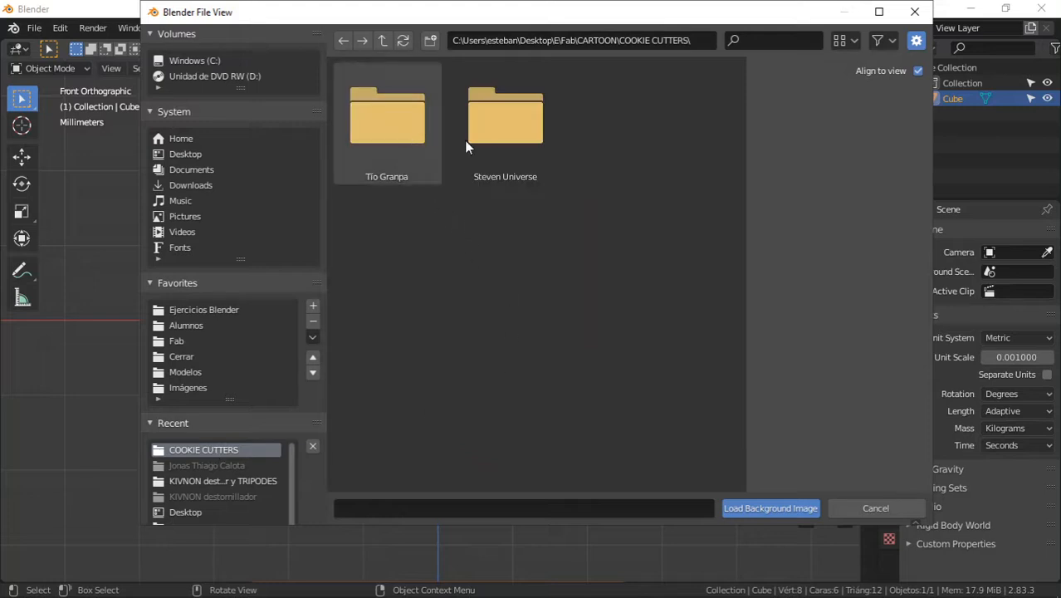
pyautogui.doubleClick(528, 151)
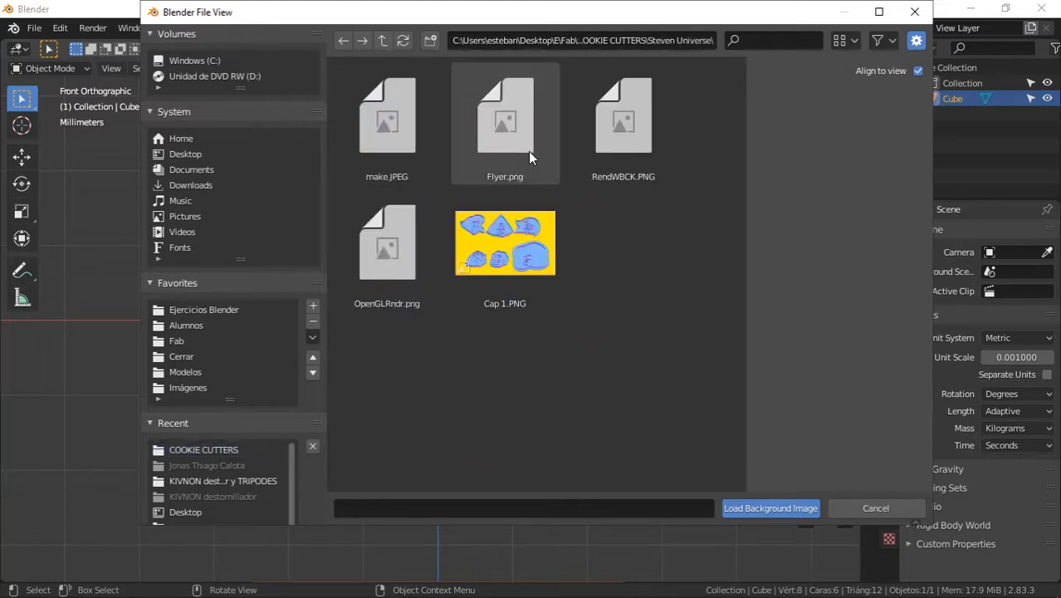
pyautogui.click(383, 41)
pyautogui.click(383, 41)
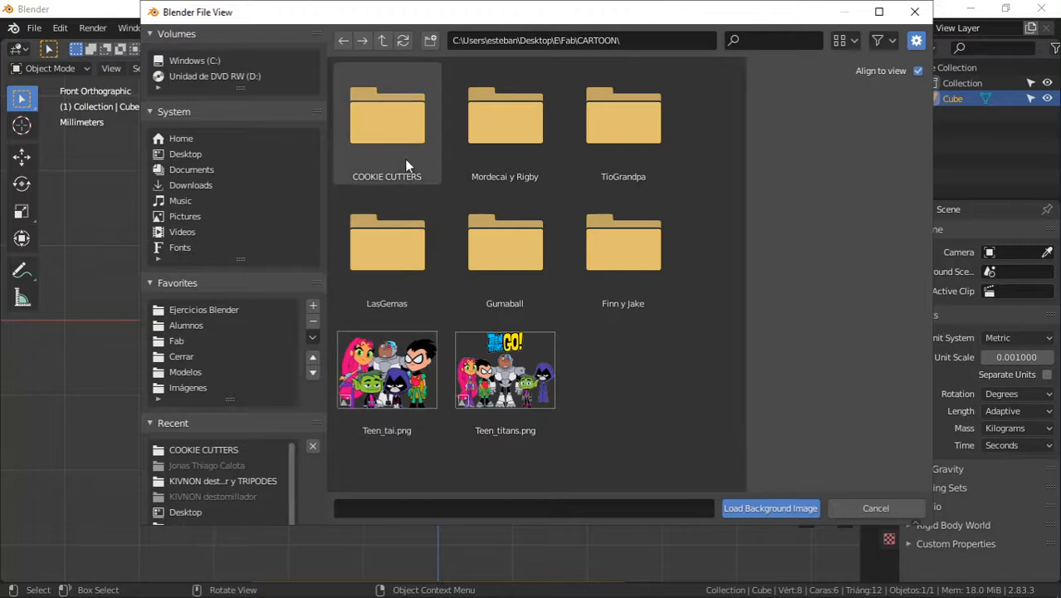
pyautogui.doubleClick(391, 239)
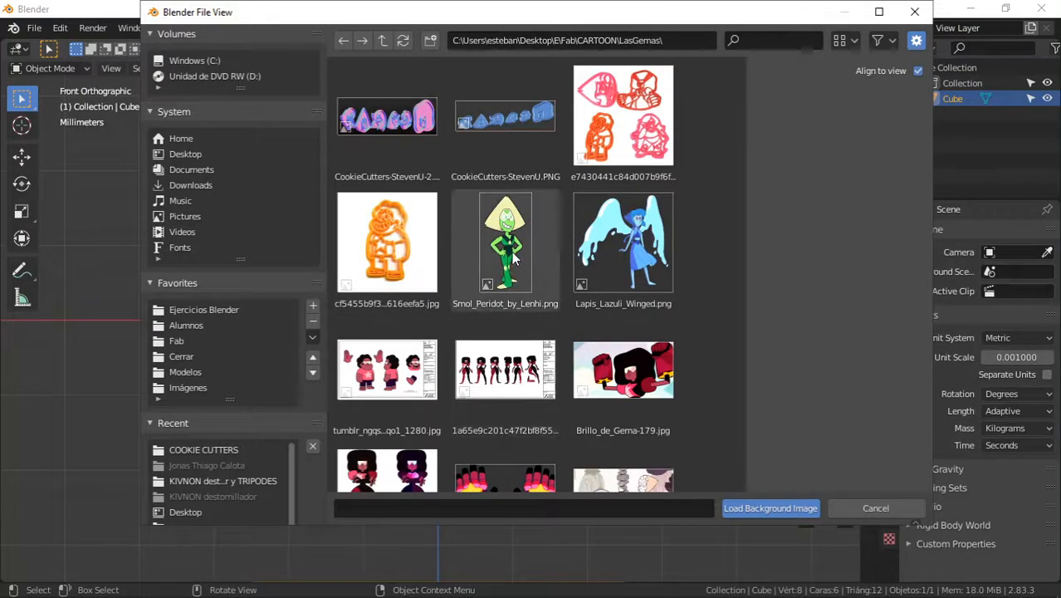
# - Load images (2).png, the smiling Steven picture with the cyan background, as the background image
pyautogui.scroll(-5, 511, 252)
pyautogui.scroll(-5, 525, 263)
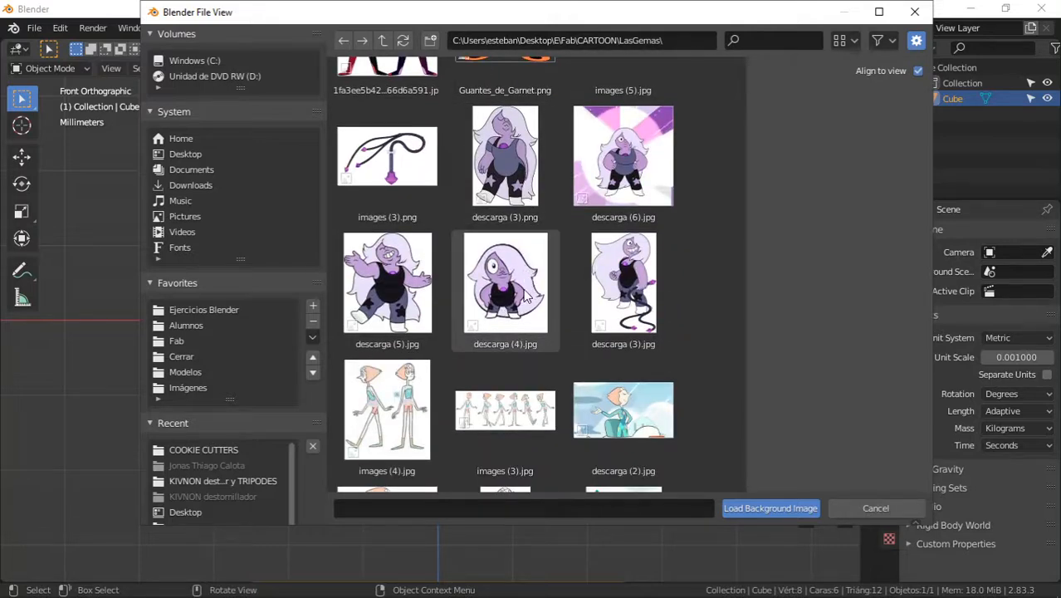
pyautogui.click(522, 294)
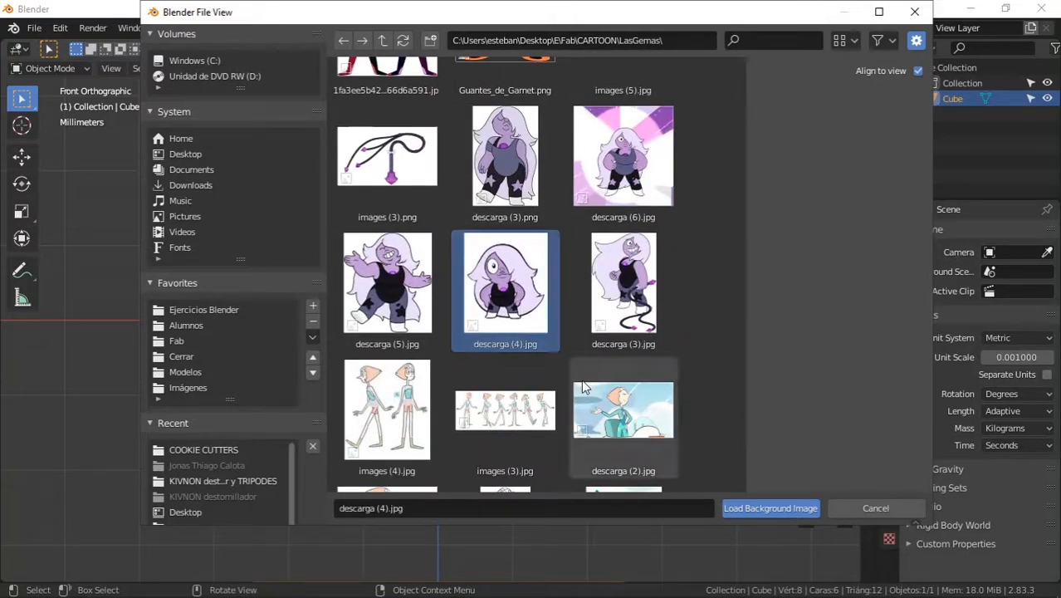
pyautogui.scroll(-5, 539, 314)
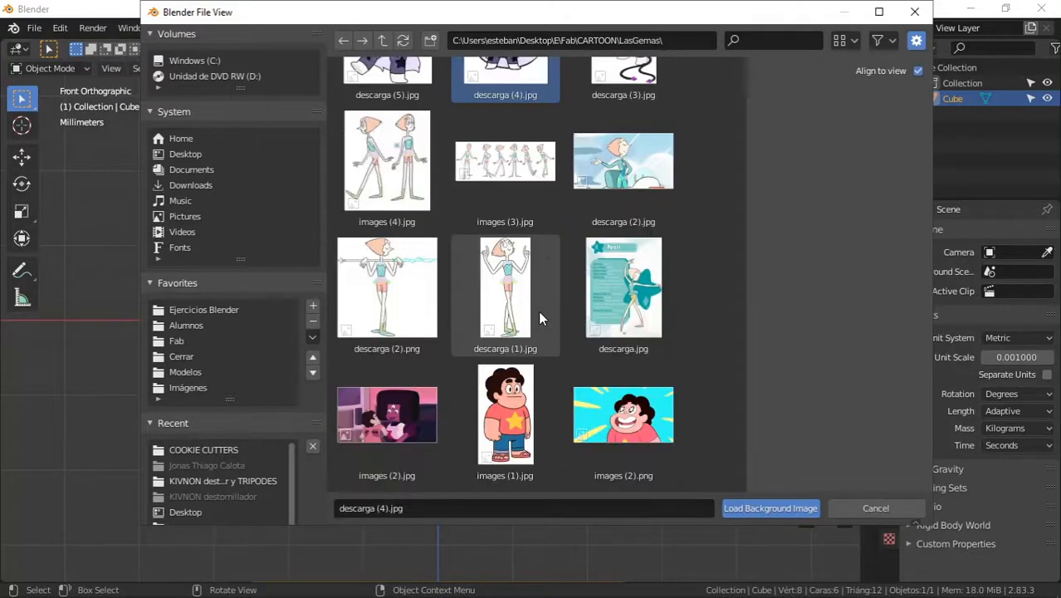
pyautogui.click(511, 417)
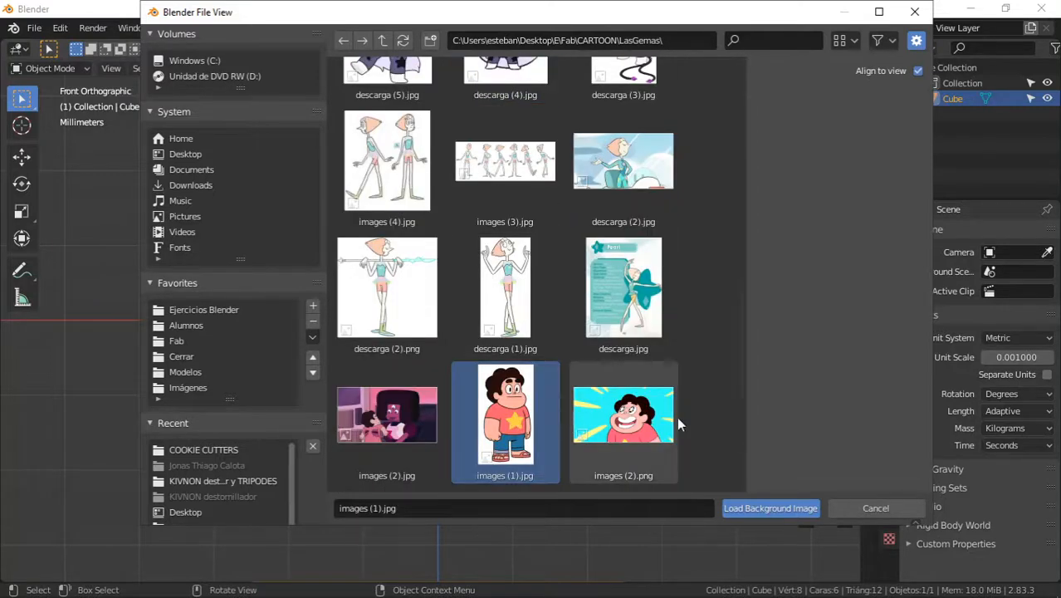
pyautogui.click(614, 432)
pyautogui.click(770, 508)
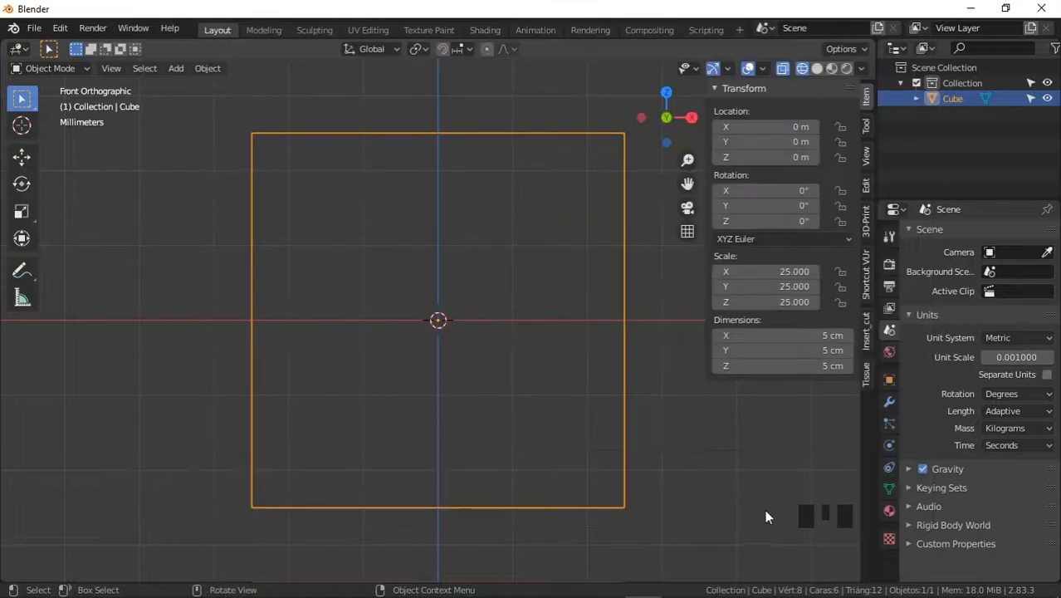
# - Enlarge the background image to a scale of about 22.9 and shift it about 9.4 mm along negative X
pyautogui.press('s')
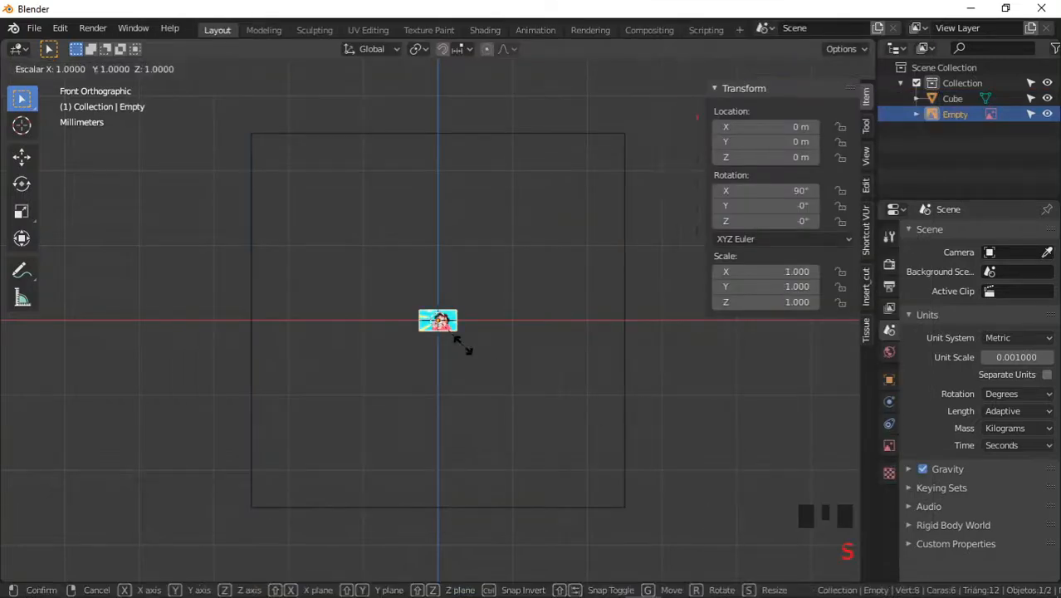
pyautogui.click(761, 553)
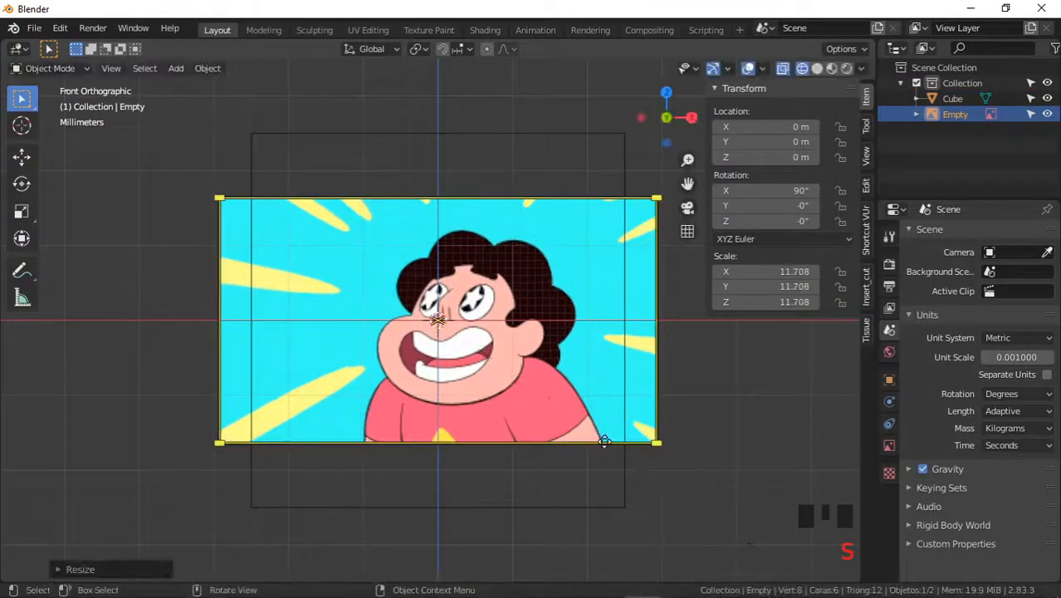
pyautogui.press('s')
pyautogui.click(599, 469)
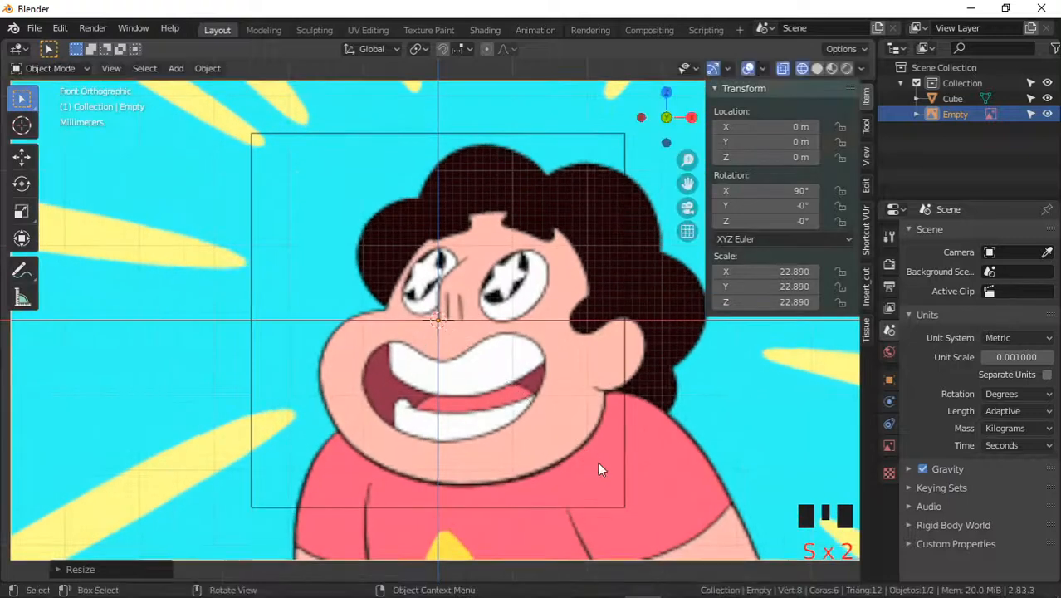
pyautogui.press('g')
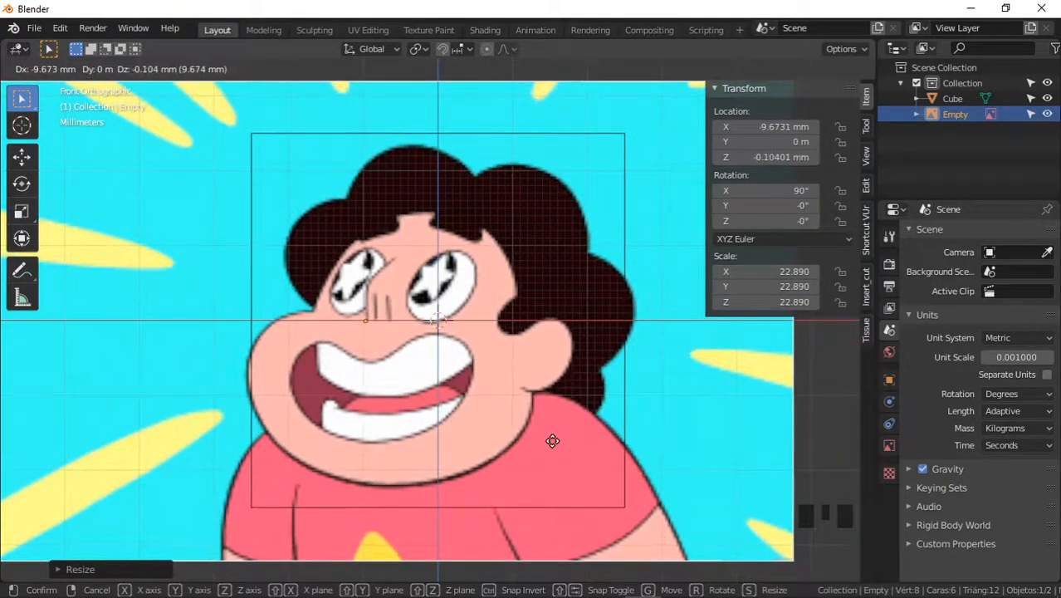
pyautogui.click(552, 440)
# - Fit Steven's head to the cube outline by scaling the image to about 25.1 and placing it at about X -9.5 mm, Z -0.73 mm
pyautogui.press('s')
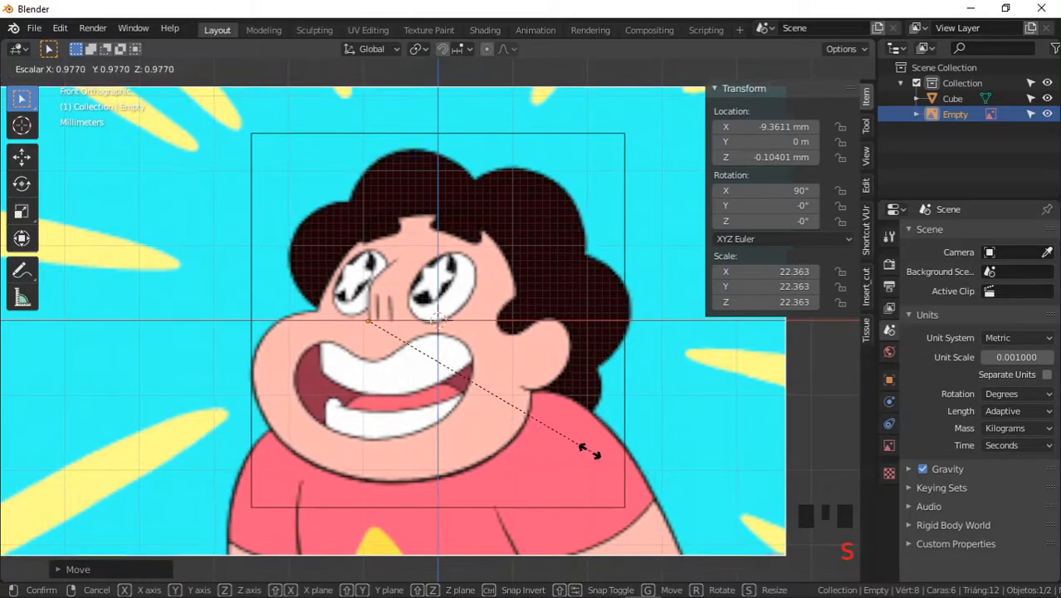
pyautogui.click(590, 450)
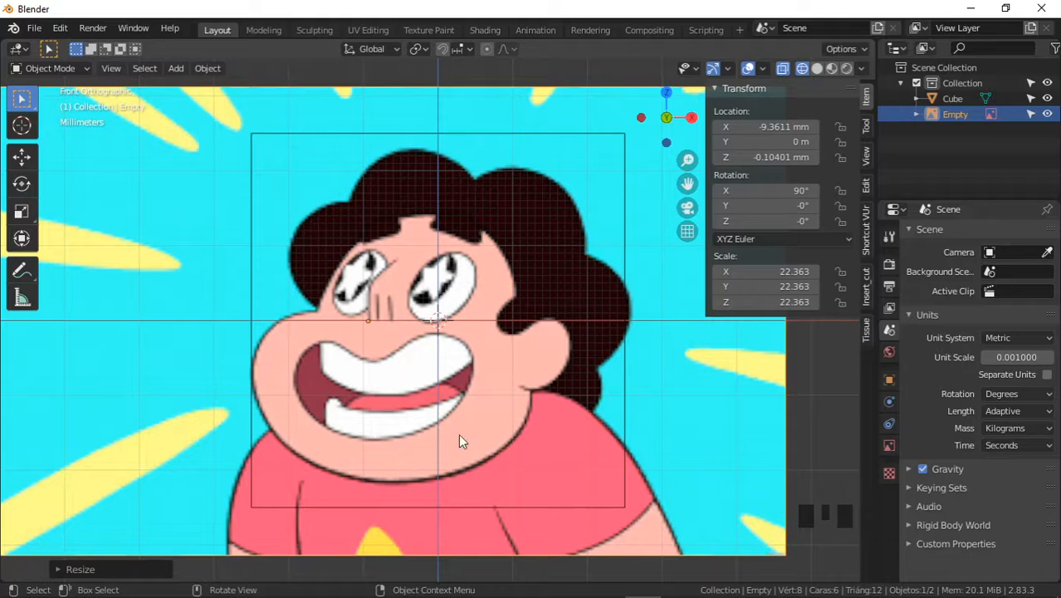
pyautogui.press('s')
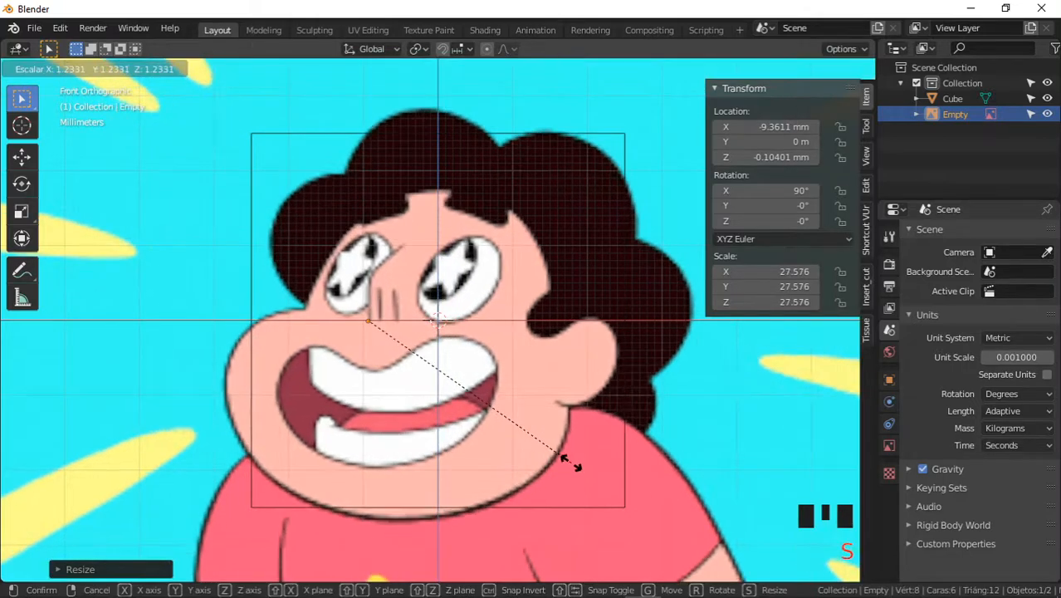
pyautogui.click(550, 455)
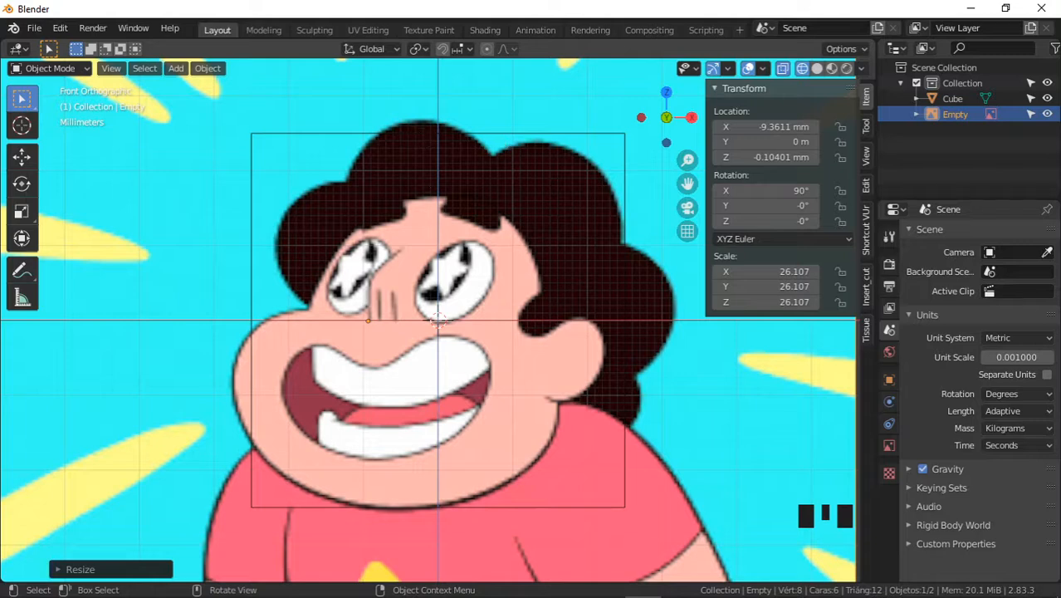
pyautogui.press('s')
pyautogui.click(491, 146)
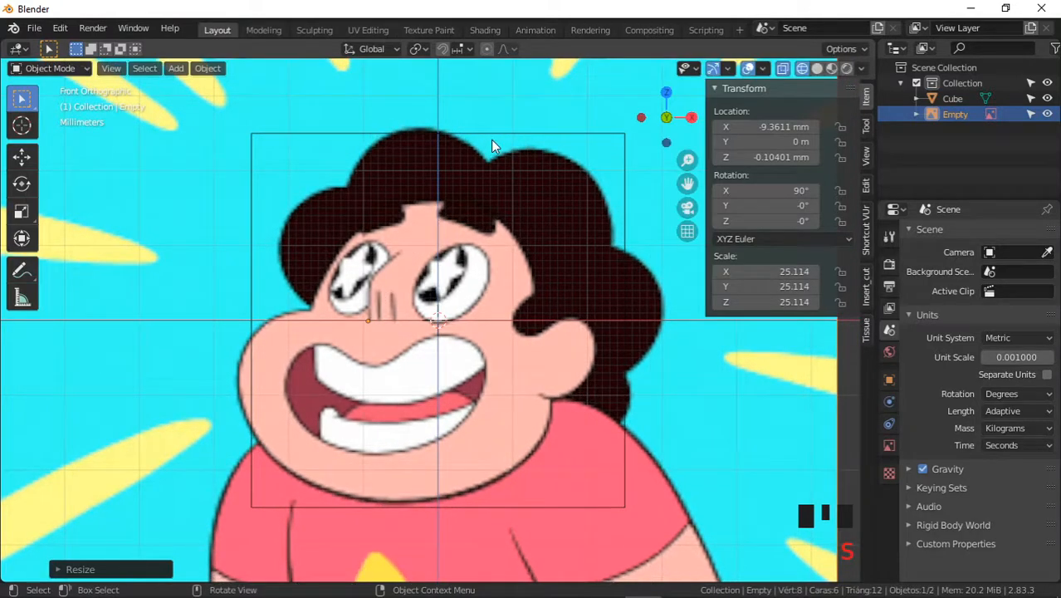
pyautogui.press('g')
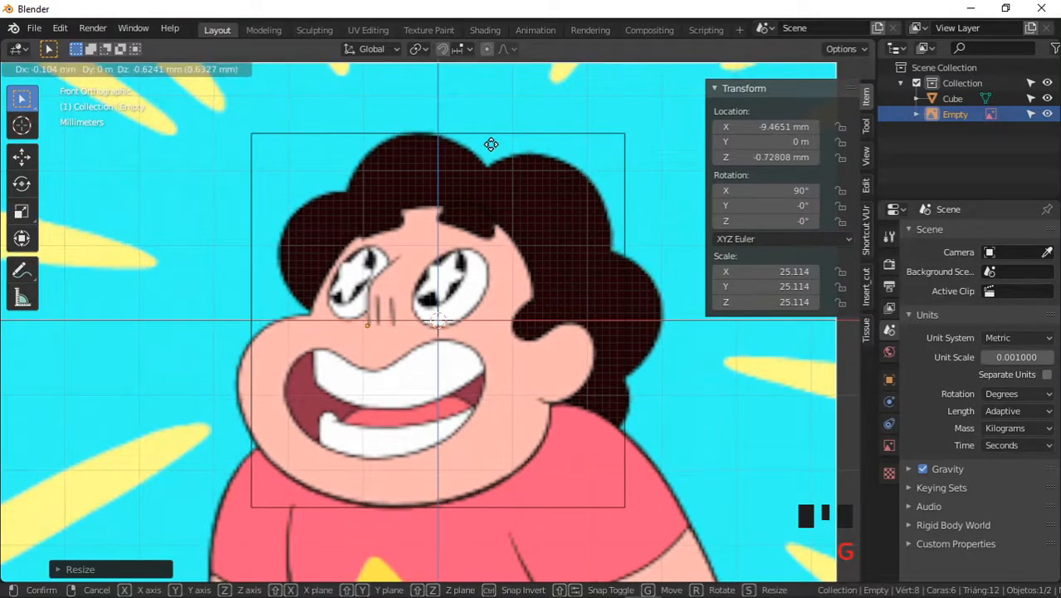
pyautogui.click(488, 142)
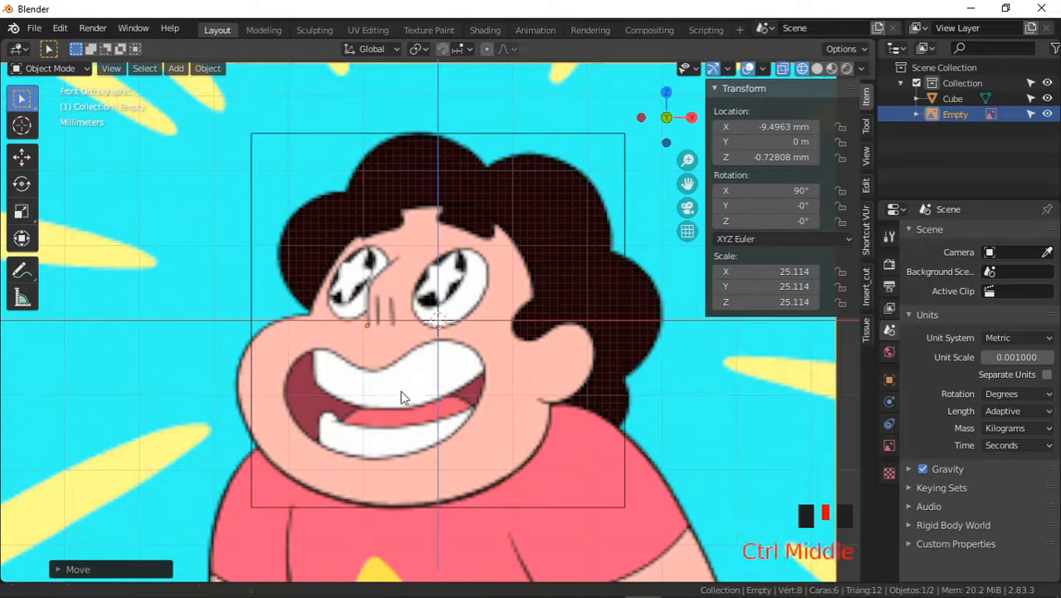
# - Rename the image empty as "imagen de fondo"
pyautogui.keyDown('ctrl'); pyautogui.moveTo(401, 391); pyautogui.dragTo(456, 384, button='middle'); pyautogui.keyUp('ctrl')
pyautogui.keyDown('shift'); pyautogui.middleClick(455, 384); pyautogui.keyUp('shift')
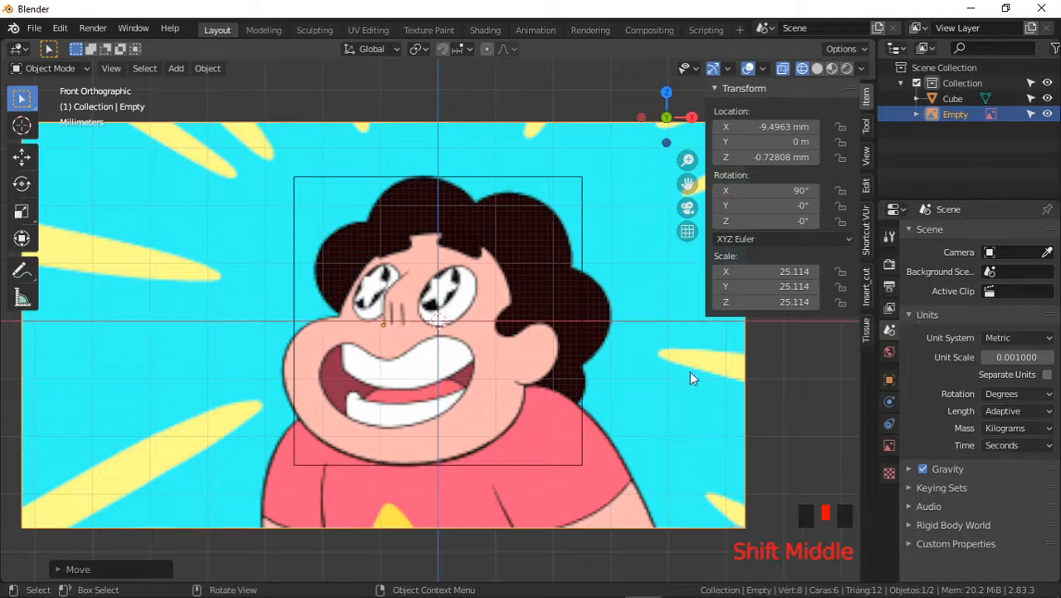
pyautogui.tripleClick(954, 114)
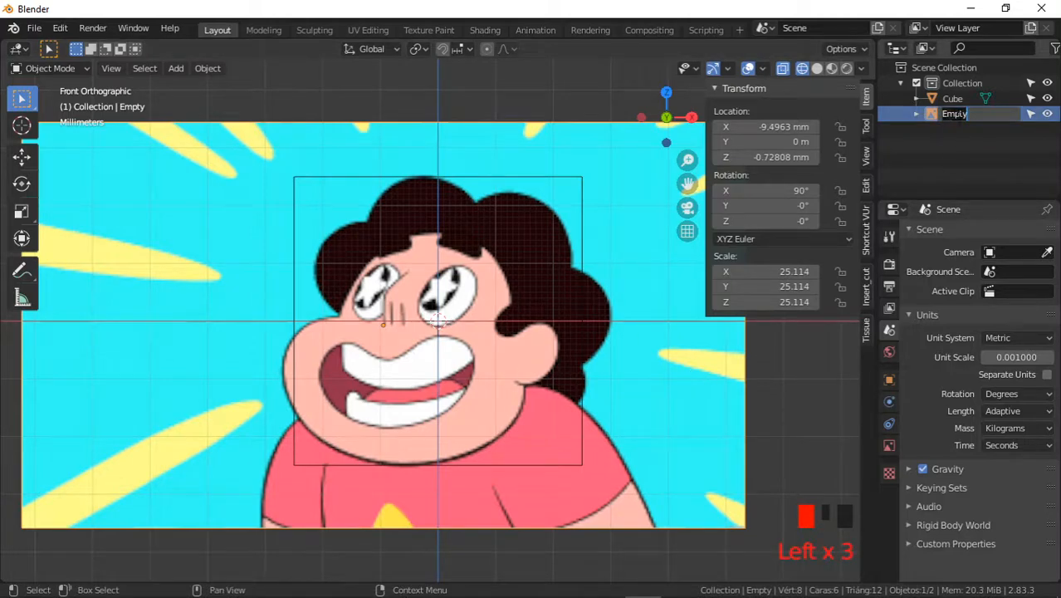
pyautogui.write('imagen de fondo')
pyautogui.press('Return')
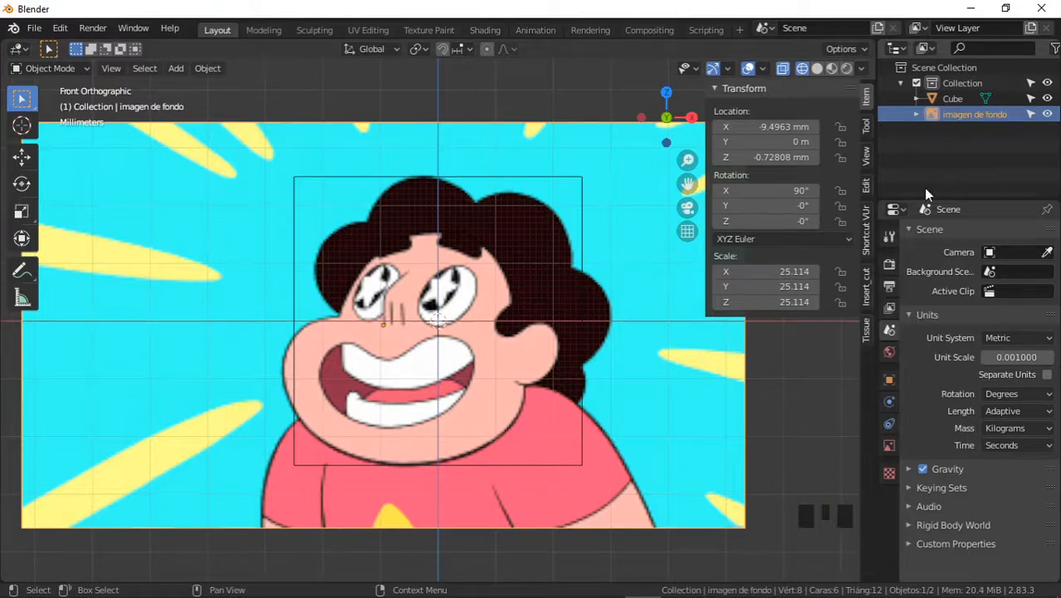
# - Enable transparency for the background image and lower its opacity to about 0.407
pyautogui.click(888, 447)
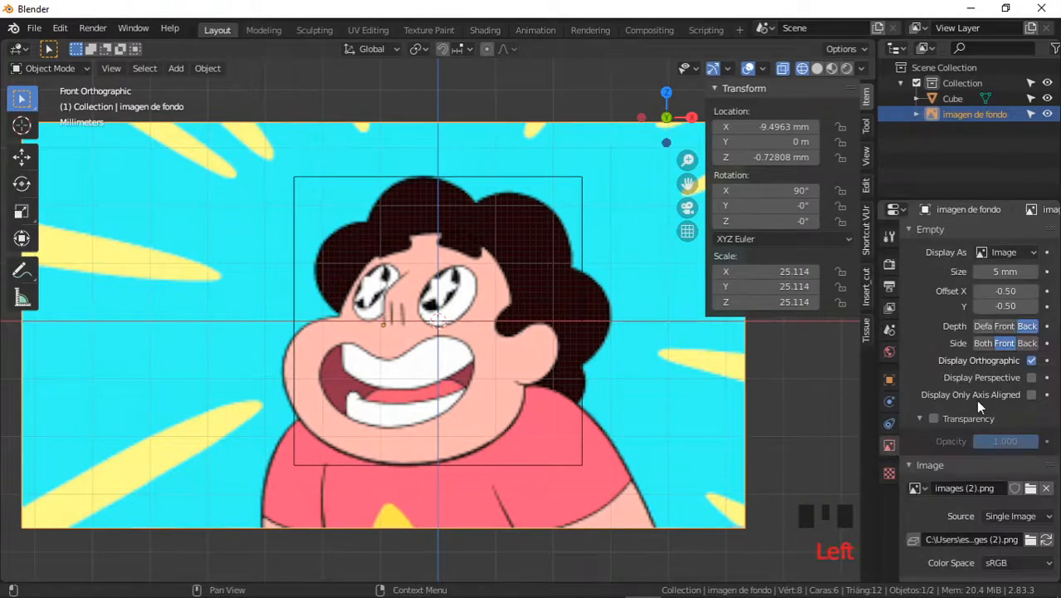
pyautogui.click(938, 417)
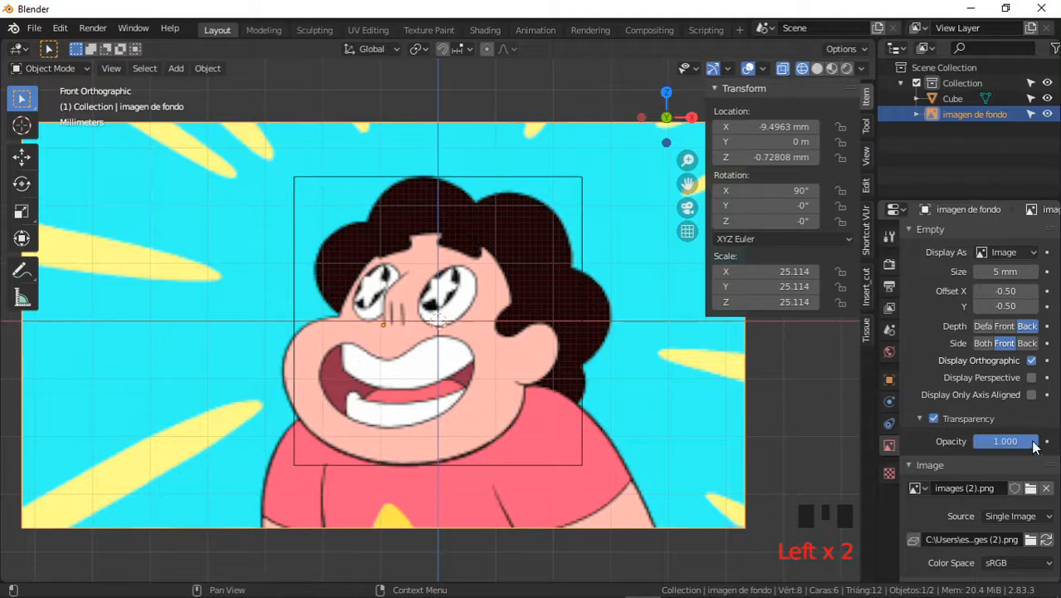
pyautogui.moveTo(1034, 446); pyautogui.dragTo(983, 441)
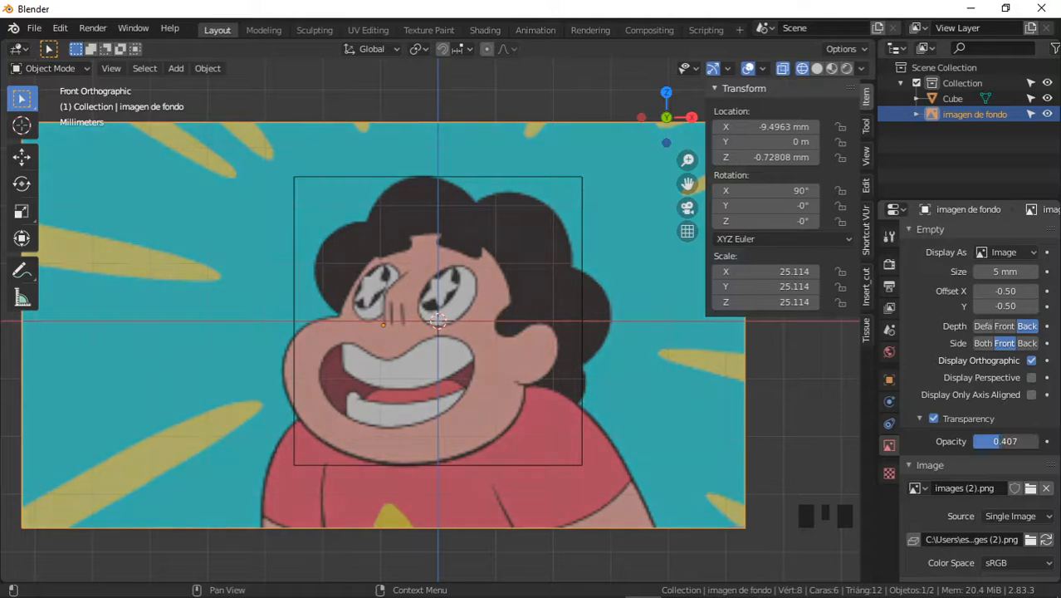
# - Hide the cube in the viewport and disable selection for both the cube and the background image
pyautogui.click(1047, 99)
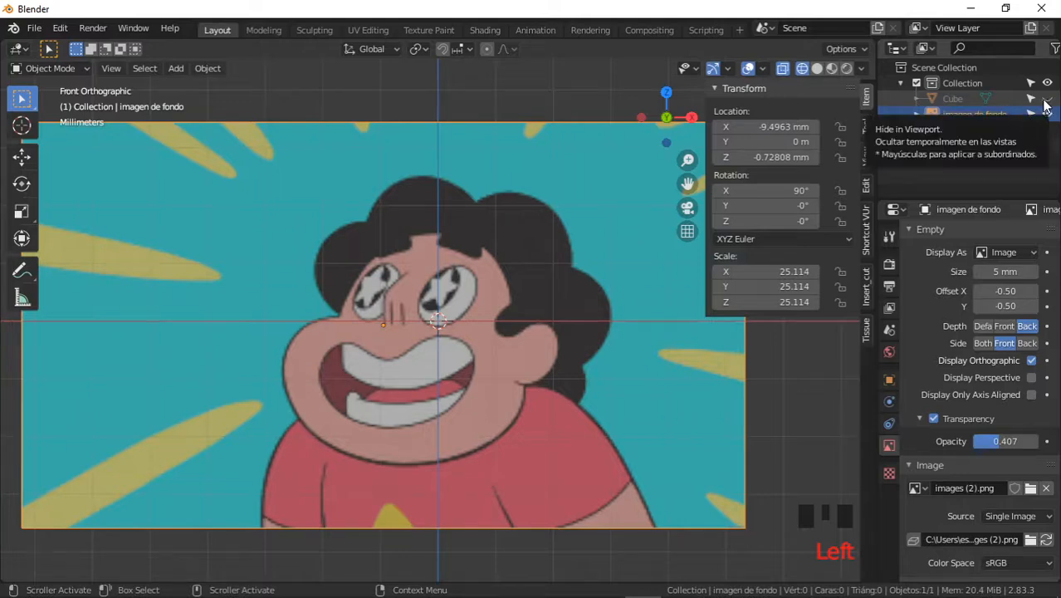
pyautogui.click(1034, 99)
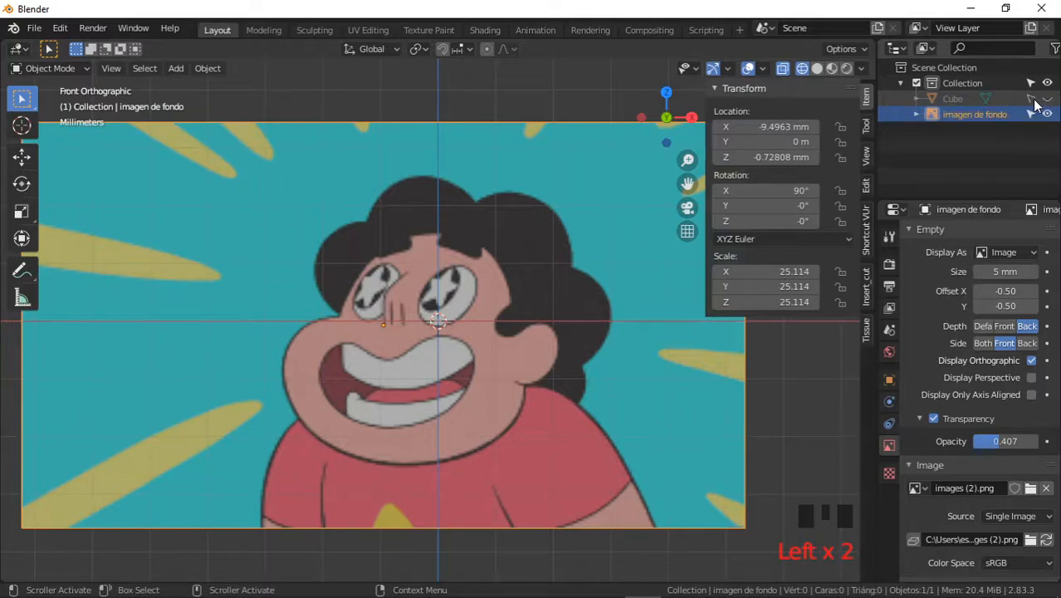
pyautogui.click(1031, 115)
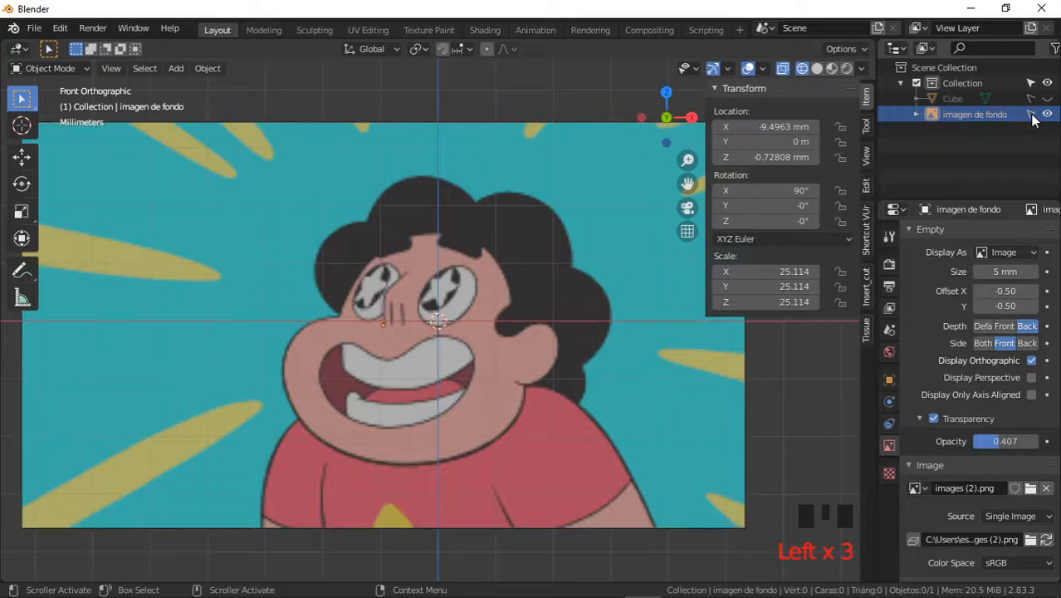
# - Test whether the background image can be selected in the viewport, and switch the viewport to solid shading
pyautogui.click(475, 268)
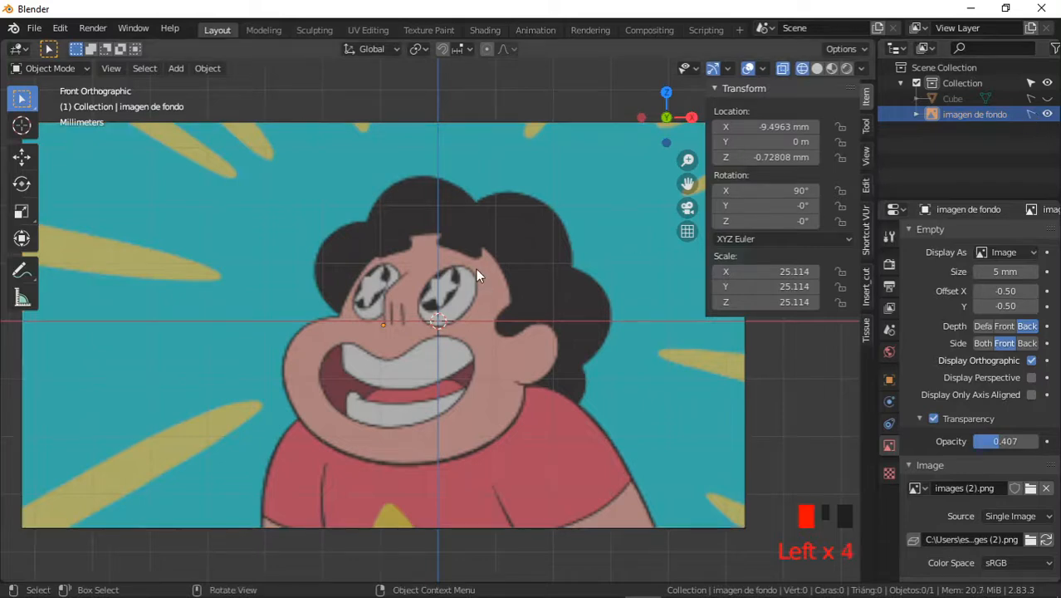
pyautogui.click(493, 326)
pyautogui.click(365, 360)
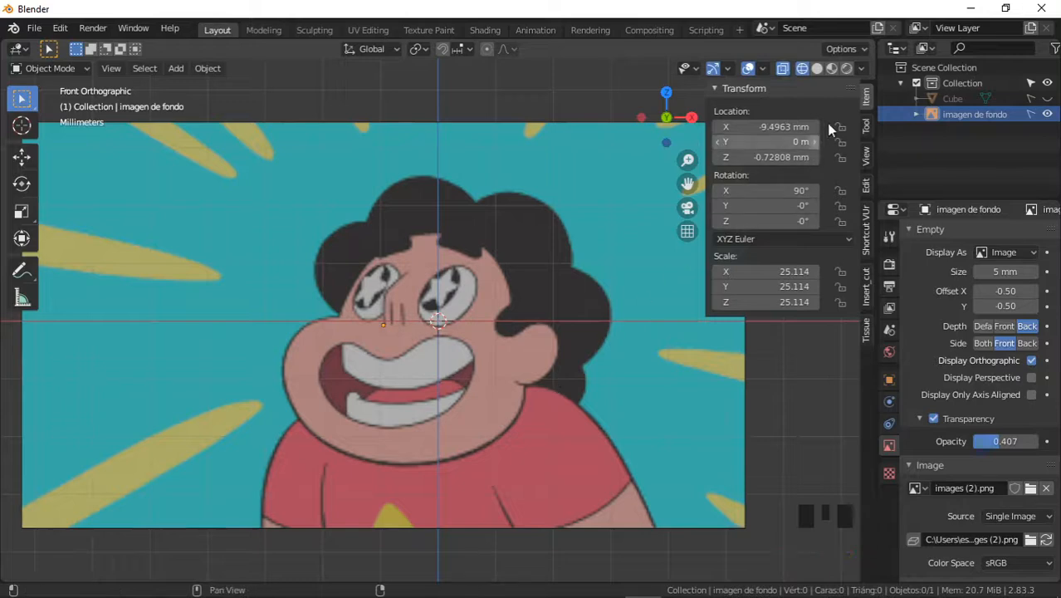
pyautogui.click(818, 70)
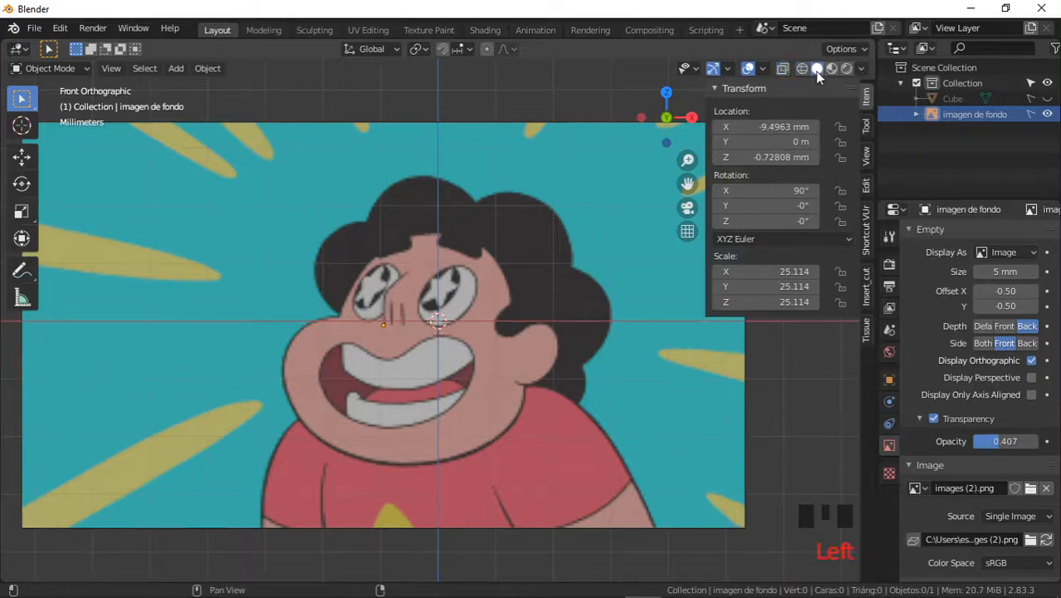
# - Set the solid viewport shading colour to Random and enable Shadow and Cavity
pyautogui.click(861, 69)
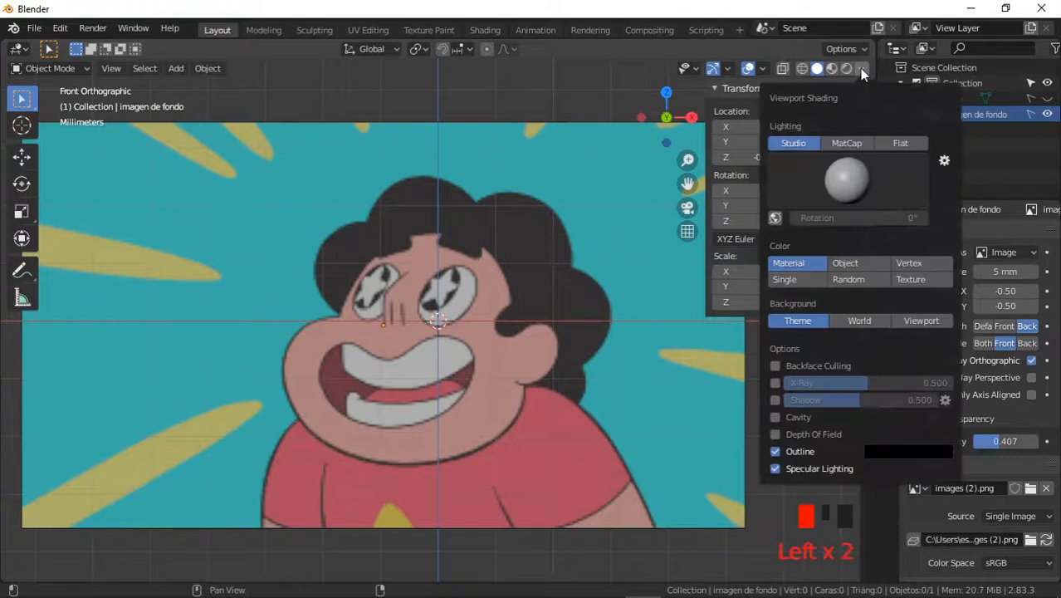
pyautogui.click(847, 282)
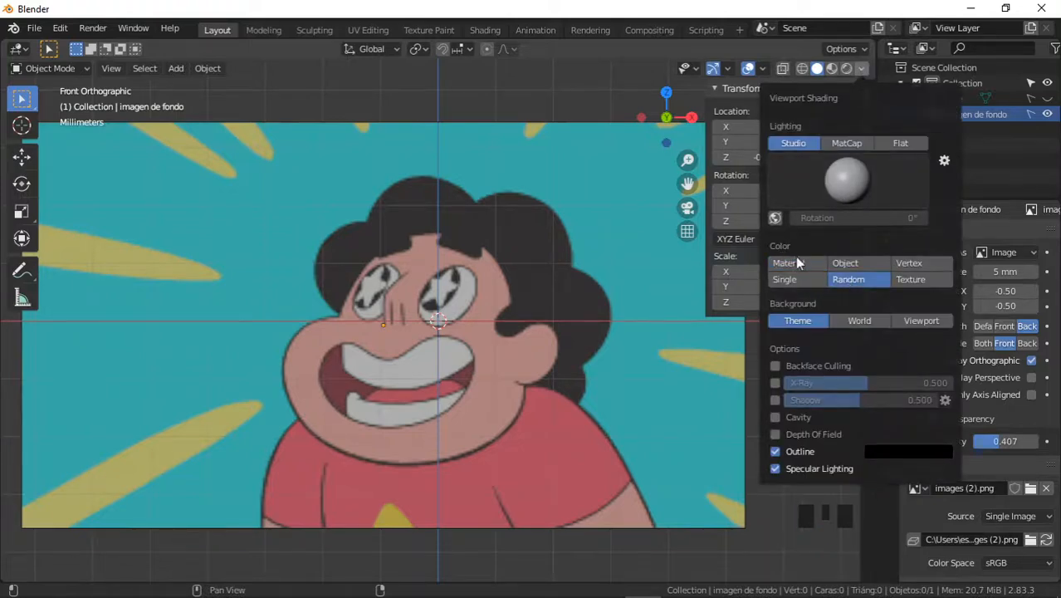
pyautogui.click(775, 400)
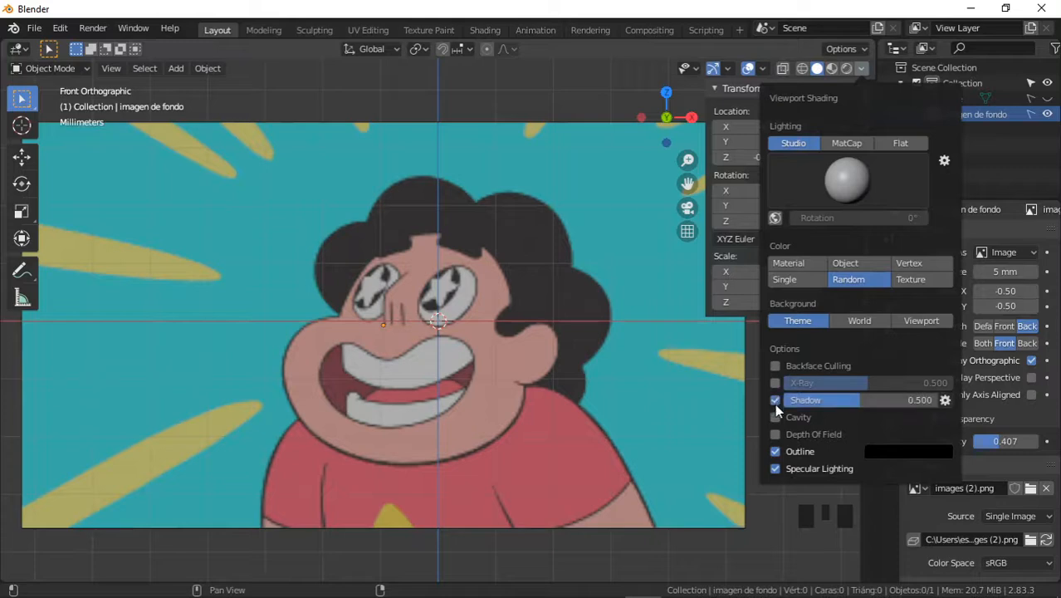
pyautogui.click(774, 418)
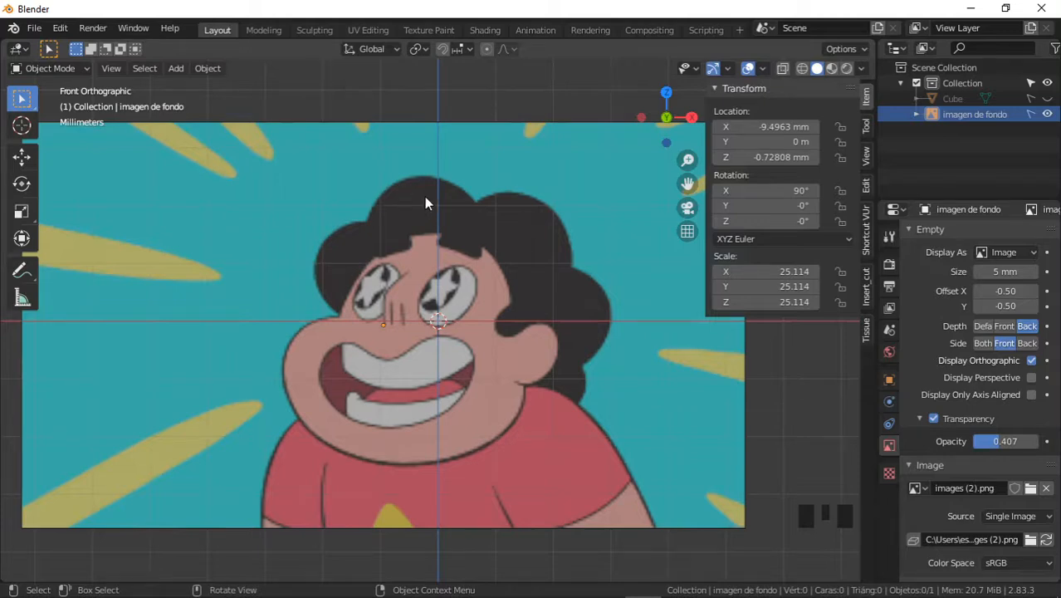
# - Add a single-vertex mesh and move its vertex to the point where the left hair lobe meets the cheek
pyautogui.click(175, 68)
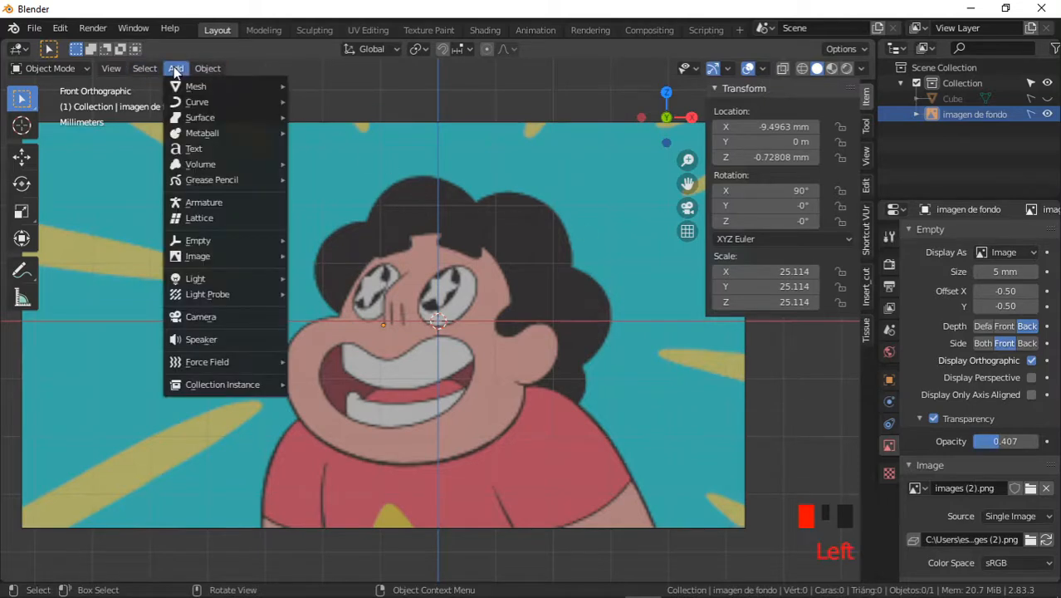
pyautogui.moveTo(192, 90)
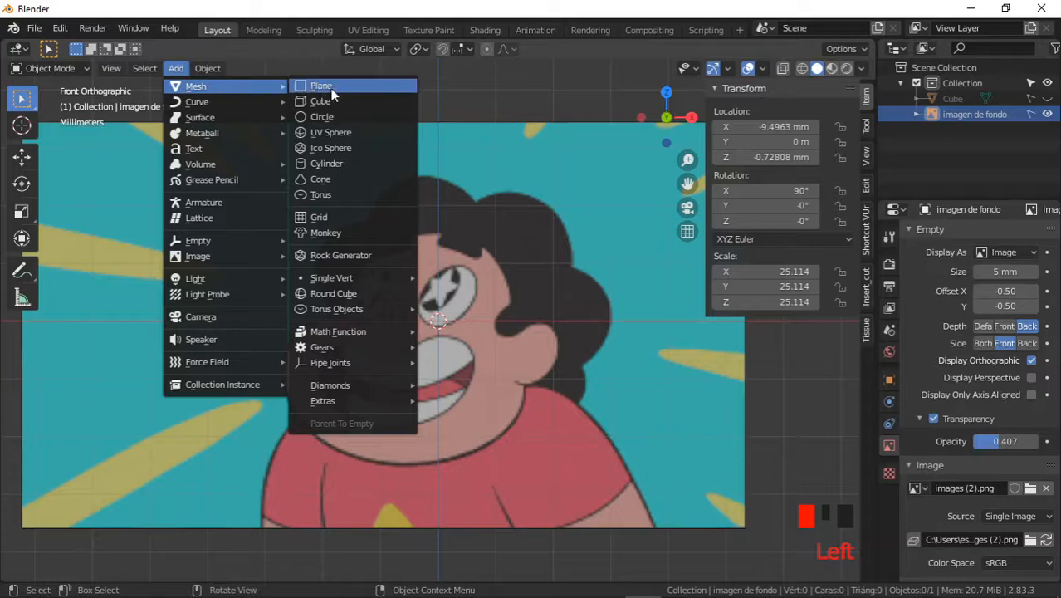
pyautogui.moveTo(336, 281)
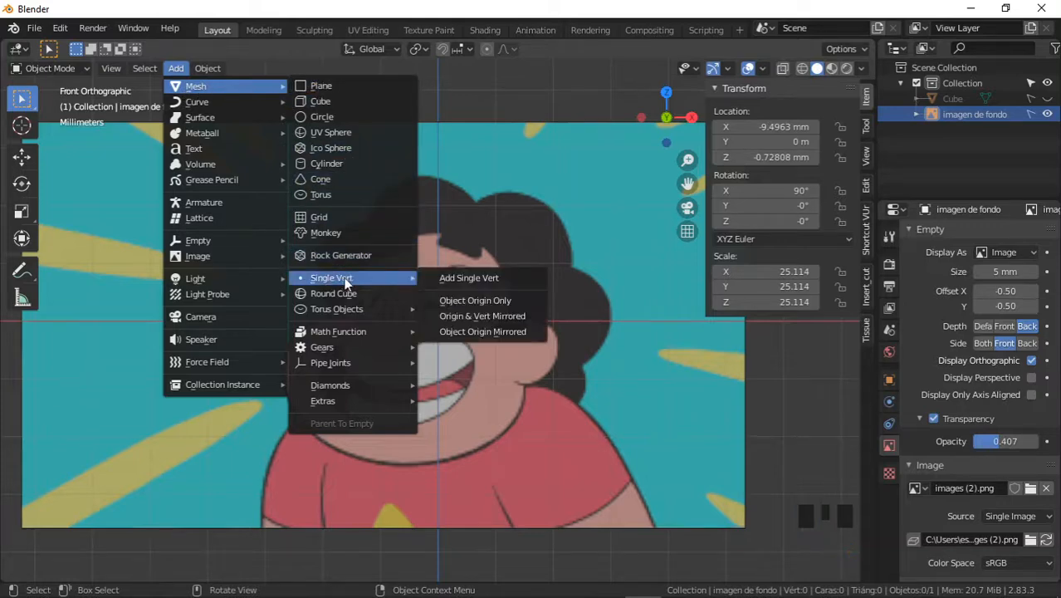
pyautogui.click(459, 278)
pyautogui.keyDown('ctrl'); pyautogui.moveTo(459, 278); pyautogui.dragTo(458, 224, button='middle'); pyautogui.keyUp('ctrl')
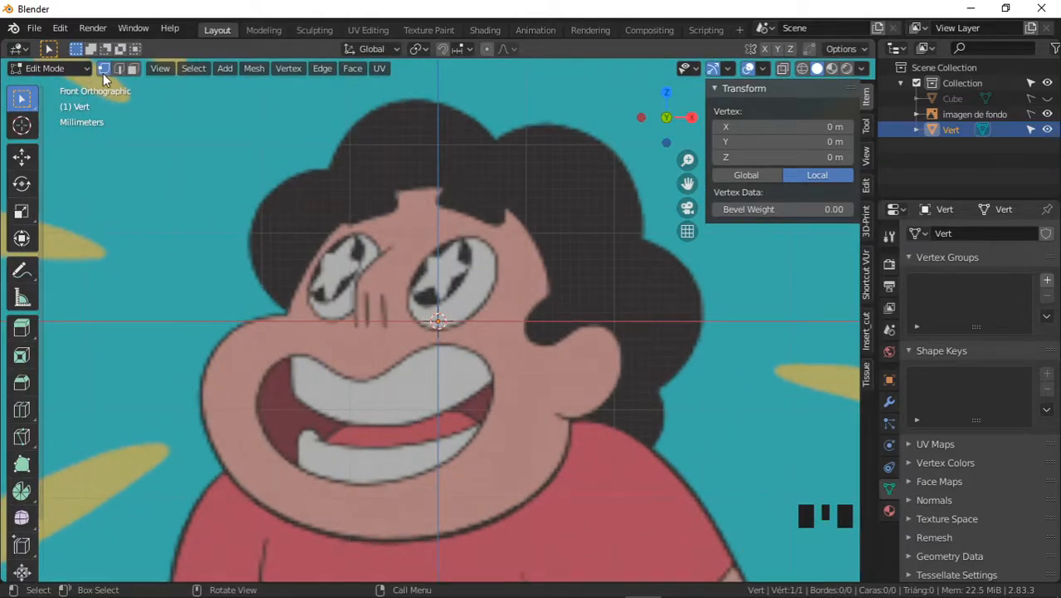
pyautogui.press('g')
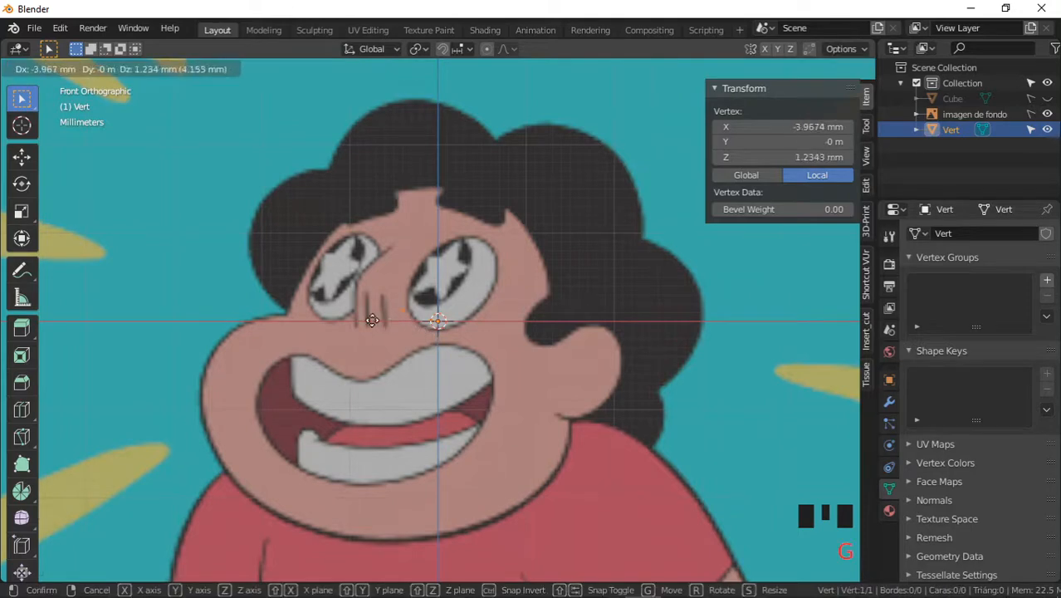
pyautogui.click(279, 328)
# - Extrude a second vertex from the starting point, a short way up the edge of the left hair lobe
pyautogui.keyDown('ctrl'); pyautogui.moveTo(301, 295); pyautogui.dragTo(315, 336, button='middle'); pyautogui.keyUp('ctrl')
pyautogui.keyDown('shift'); pyautogui.moveTo(316, 340); pyautogui.dragTo(294, 372, button='middle'); pyautogui.keyUp('shift')
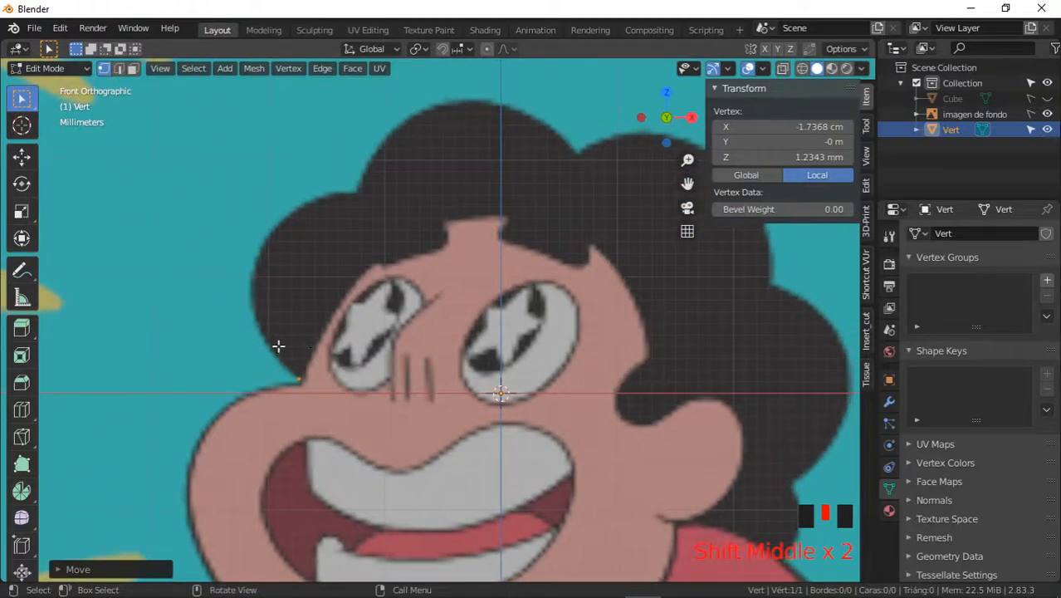
pyautogui.press('e')
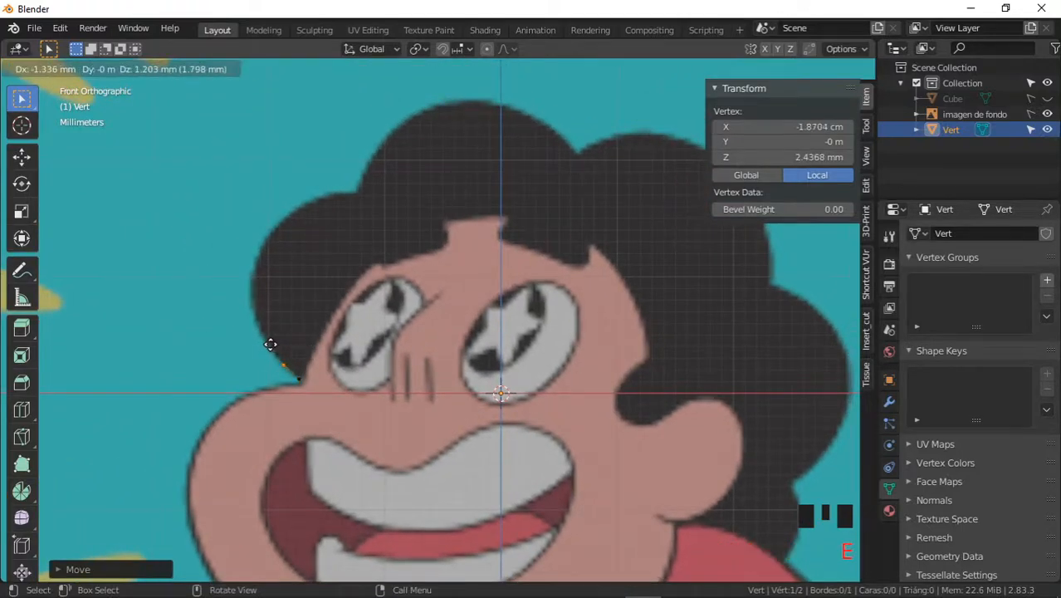
pyautogui.click(273, 349)
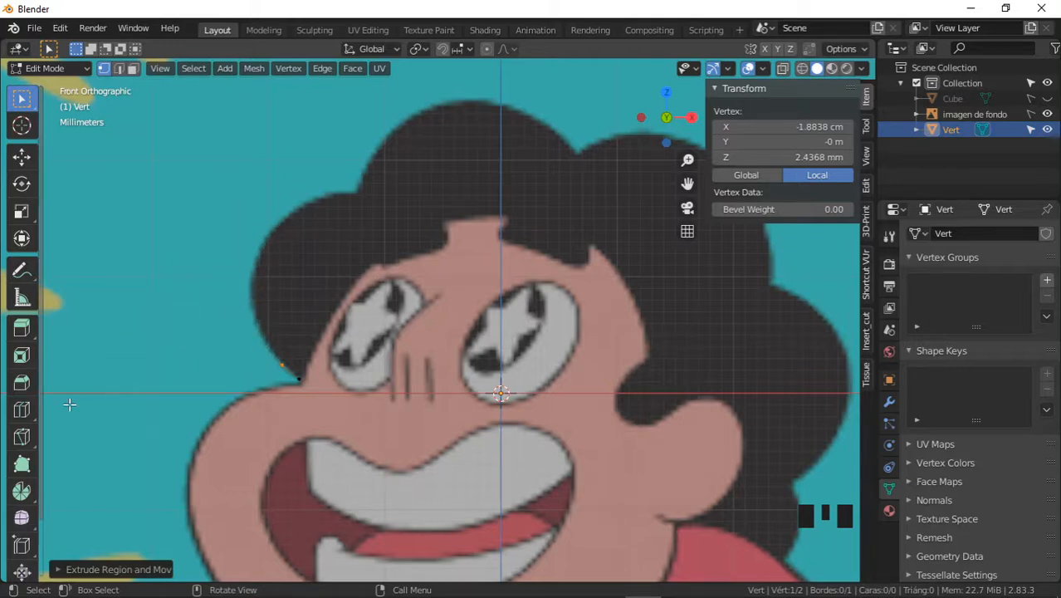
# - Switch to Extrude to Cursor and trace the left hair lobe with vertices up to the notch below the top lobe
pyautogui.click(23, 330)
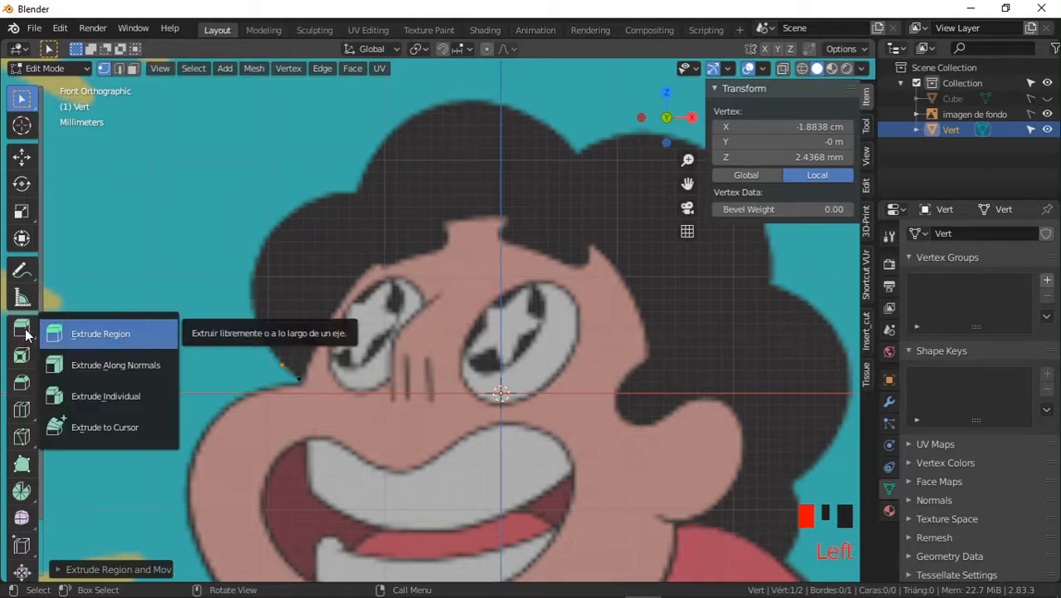
pyautogui.click(91, 423)
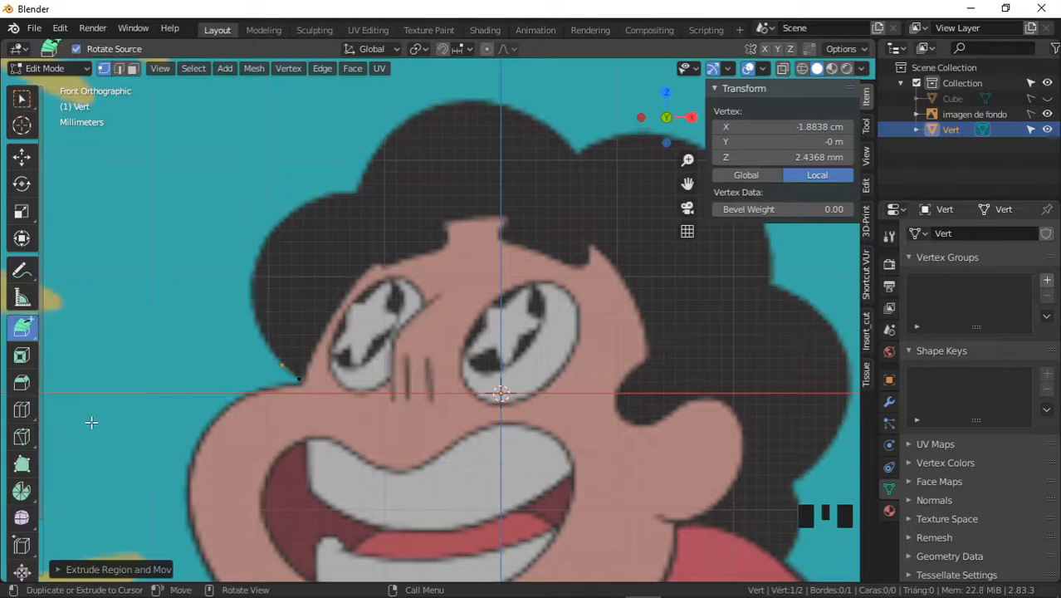
pyautogui.click(266, 344)
pyautogui.click(256, 318)
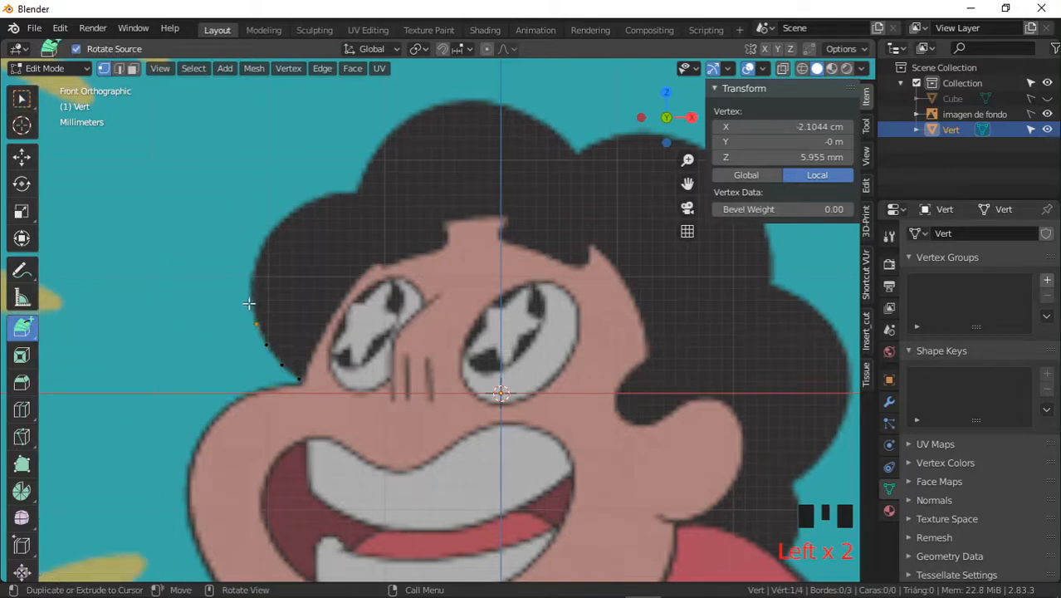
pyautogui.click(251, 300)
pyautogui.click(252, 267)
pyautogui.click(258, 251)
pyautogui.click(275, 225)
pyautogui.click(296, 209)
pyautogui.click(320, 196)
pyautogui.click(344, 192)
pyautogui.click(356, 192)
# - Continue the vertex outline over the top hair lobe to the notch on its right side
pyautogui.keyDown('shift'); pyautogui.moveTo(355, 189); pyautogui.dragTo(350, 210, button='middle'); pyautogui.keyUp('shift')
pyautogui.click(348, 210)
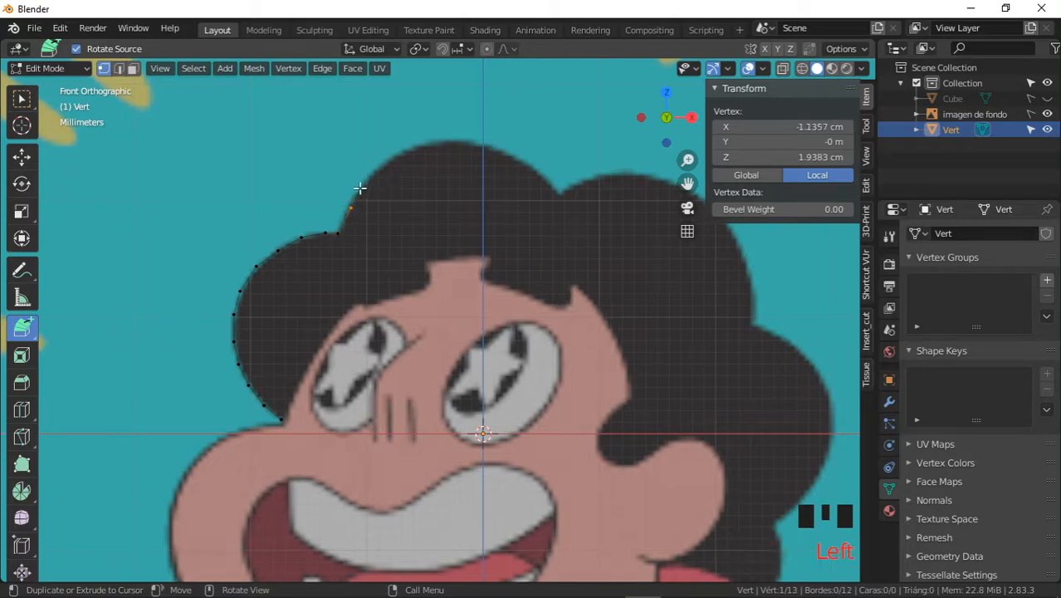
pyautogui.click(358, 189)
pyautogui.click(376, 168)
pyautogui.click(399, 151)
pyautogui.click(427, 142)
pyautogui.click(457, 138)
pyautogui.click(487, 143)
pyautogui.click(519, 158)
pyautogui.click(539, 172)
pyautogui.click(560, 192)
# - Trace the upper-right hair lobe with vertices down to the notch above the side lobe
pyautogui.keyDown('shift'); pyautogui.moveTo(560, 192); pyautogui.dragTo(410, 189, button='middle'); pyautogui.keyUp('shift')
pyautogui.click(413, 183)
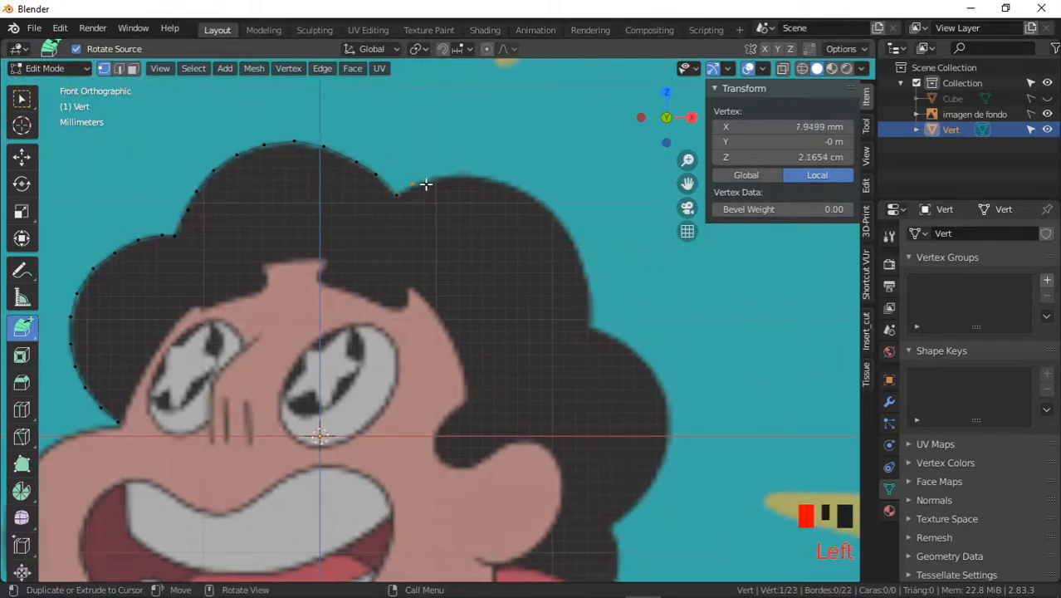
pyautogui.click(438, 178)
pyautogui.click(469, 173)
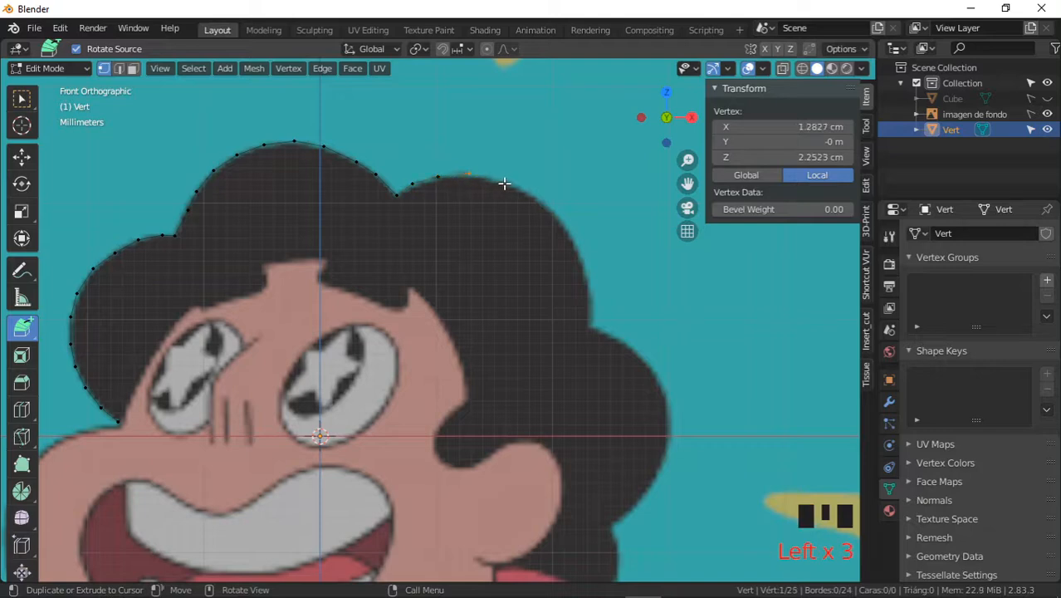
pyautogui.click(507, 183)
pyautogui.click(533, 198)
pyautogui.click(560, 218)
pyautogui.click(573, 239)
pyautogui.click(583, 266)
pyautogui.click(587, 293)
pyautogui.click(590, 309)
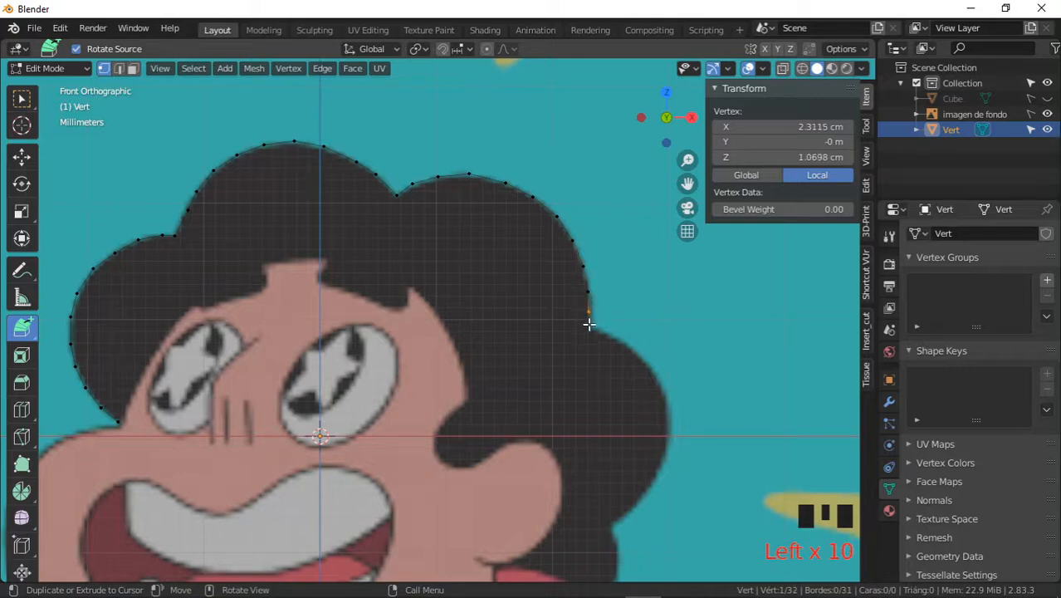
pyautogui.click(588, 325)
# - Extend the outline around the large right-side hair lobe to the notch above the lowest curl
pyautogui.keyDown('shift'); pyautogui.moveTo(608, 303); pyautogui.dragTo(491, 249, button='middle'); pyautogui.keyUp('shift')
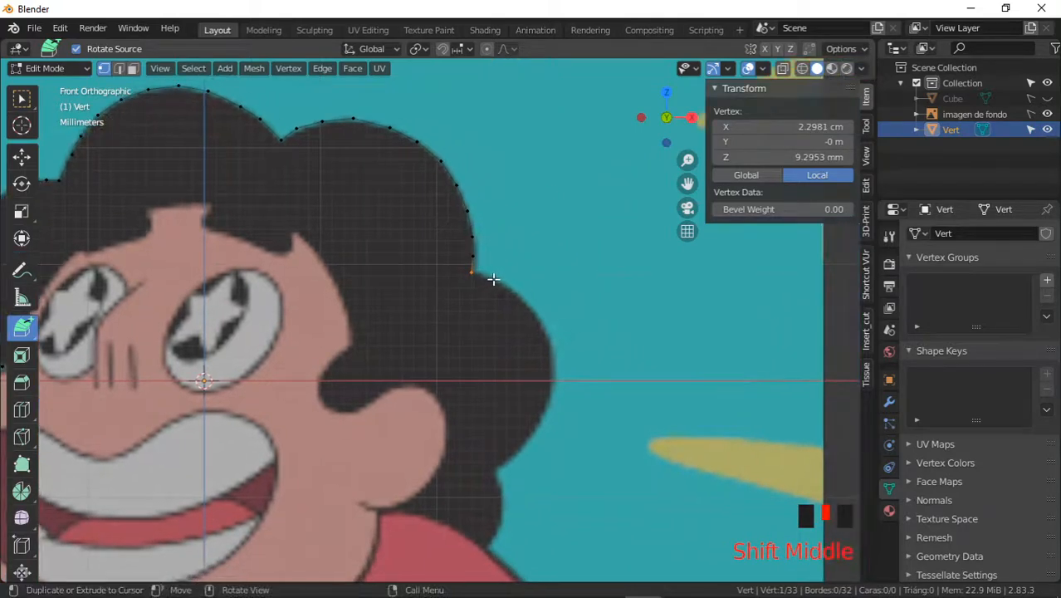
pyautogui.click(493, 280)
pyautogui.click(518, 298)
pyautogui.click(538, 317)
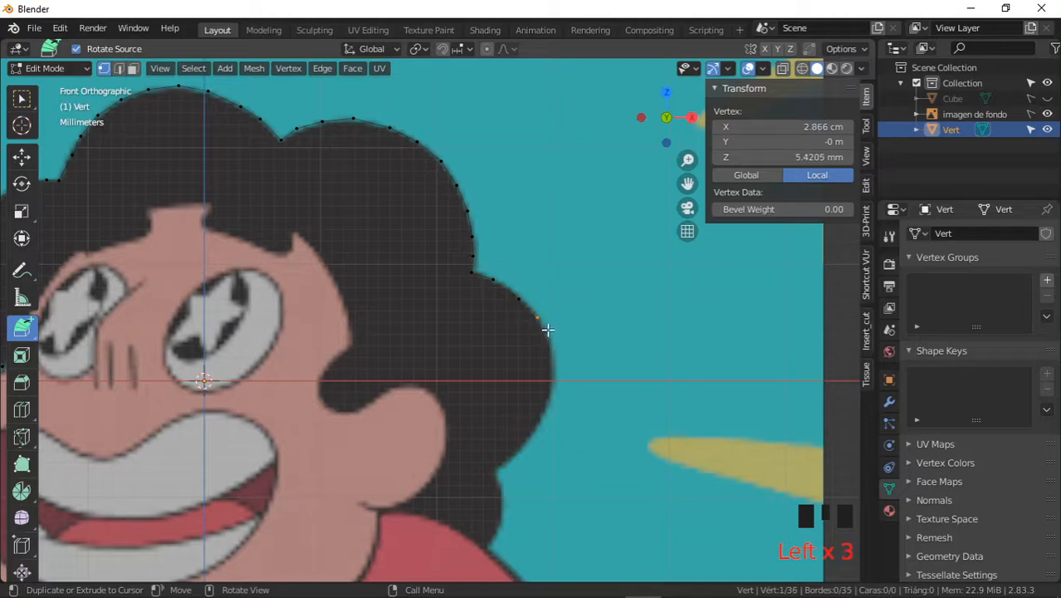
pyautogui.click(546, 338)
pyautogui.click(553, 362)
pyautogui.keyDown('shift'); pyautogui.moveTo(552, 356); pyautogui.dragTo(551, 285, button='middle'); pyautogui.keyUp('shift')
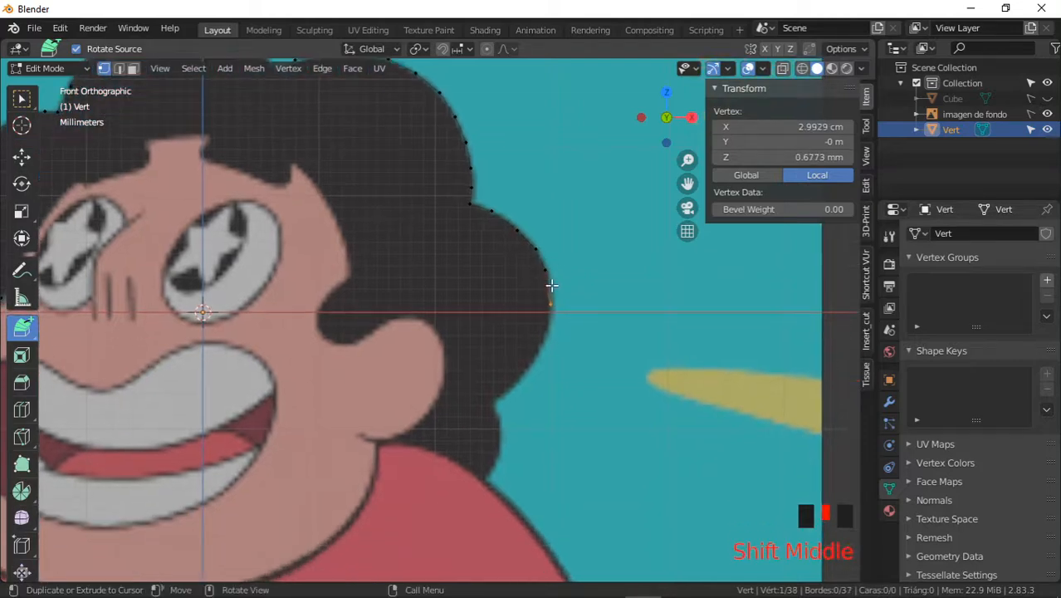
pyautogui.click(547, 330)
pyautogui.click(535, 357)
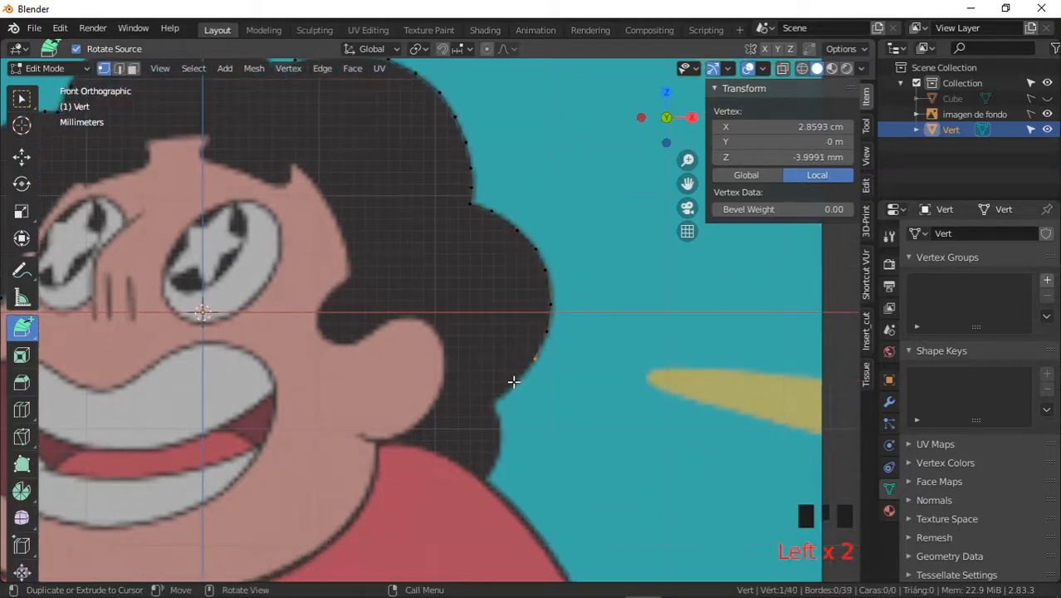
pyautogui.click(516, 382)
pyautogui.click(495, 401)
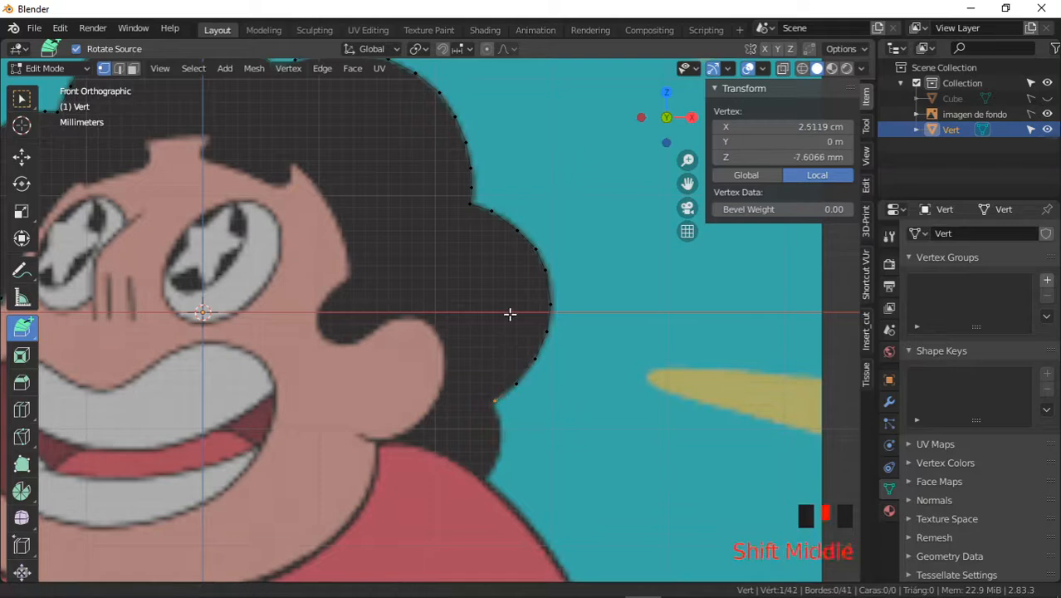
# - Trace the lowest hair curl to the shoulder, then curve the outline across the shirt to the jaw line
pyautogui.keyDown('shift'); pyautogui.moveTo(509, 311); pyautogui.dragTo(529, 241, button='middle'); pyautogui.keyUp('shift')
pyautogui.click(518, 350)
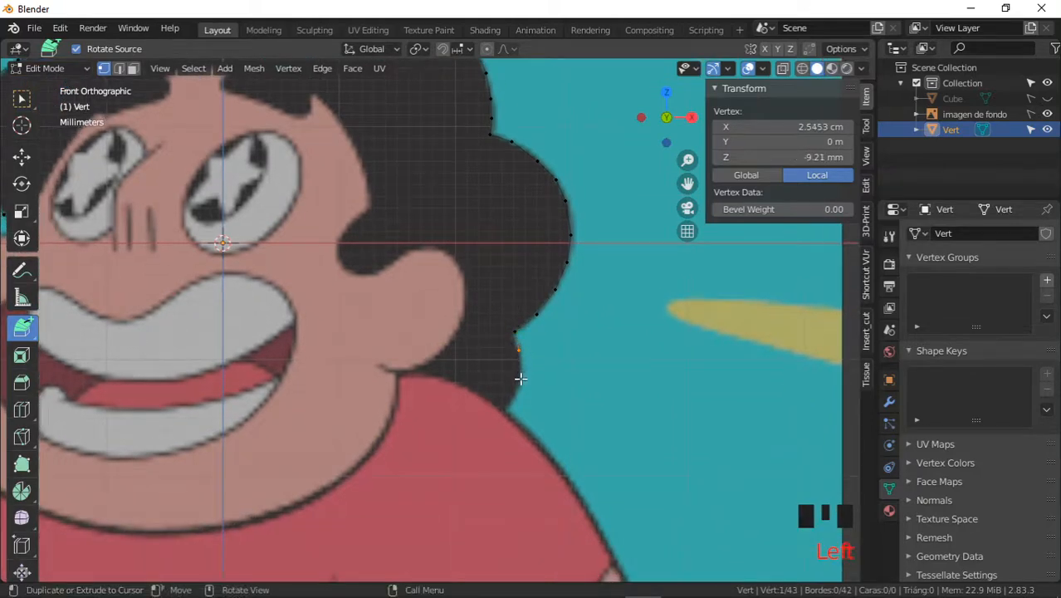
pyautogui.click(520, 378)
pyautogui.click(508, 407)
pyautogui.keyDown('ctrl'); pyautogui.click(479, 429); pyautogui.keyUp('ctrl')
pyautogui.keyDown('ctrl'); pyautogui.click(440, 438); pyautogui.keyUp('ctrl')
pyautogui.keyDown('ctrl'); pyautogui.click(414, 440); pyautogui.keyUp('ctrl')
pyautogui.keyDown('ctrl'); pyautogui.click(388, 433); pyautogui.keyUp('ctrl')
# - Trace the lower jaw from its right side past the lowest point of the chin
pyautogui.keyDown('shift'); pyautogui.moveTo(389, 432); pyautogui.dragTo(579, 324, button='middle'); pyautogui.keyUp('shift')
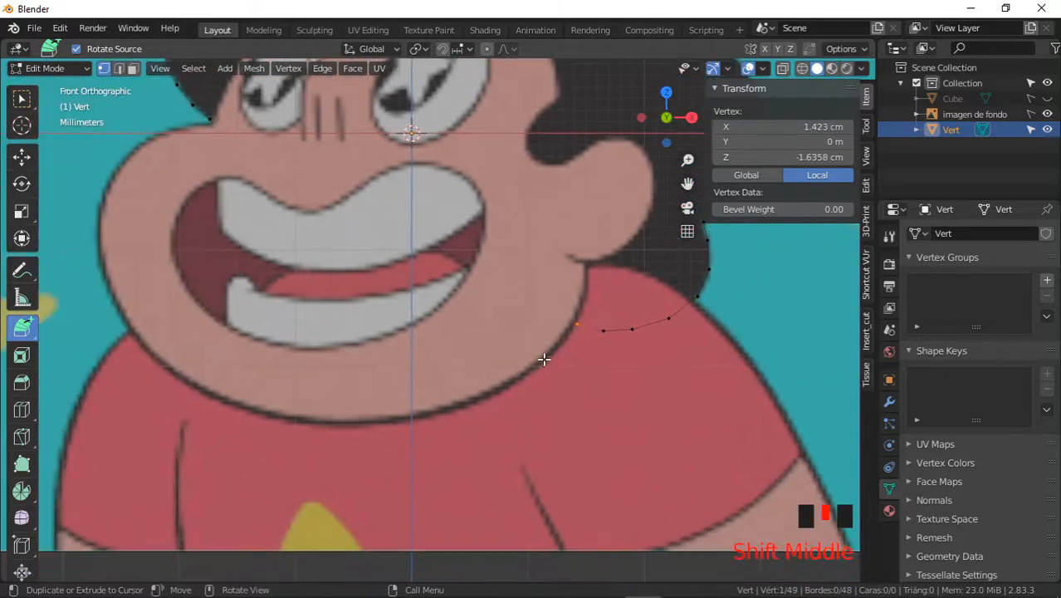
pyautogui.keyDown('ctrl'); pyautogui.click(548, 352); pyautogui.keyUp('ctrl')
pyautogui.keyDown('ctrl'); pyautogui.click(515, 382); pyautogui.keyUp('ctrl')
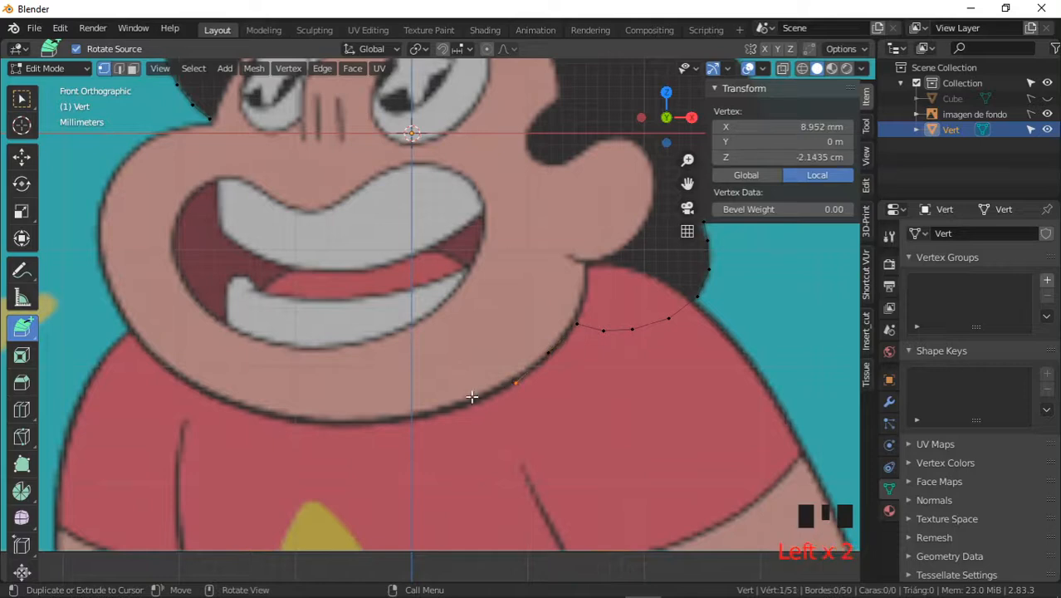
pyautogui.click(475, 402)
pyautogui.keyDown('ctrl'); pyautogui.click(426, 413); pyautogui.keyUp('ctrl')
pyautogui.keyDown('ctrl'); pyautogui.click(379, 421); pyautogui.keyUp('ctrl')
pyautogui.keyDown('ctrl'); pyautogui.click(328, 424); pyautogui.keyUp('ctrl')
pyautogui.click(294, 420)
pyautogui.click(256, 410)
# - Continue the outline up the left part of the chin to just above the shirt's left shoulder
pyautogui.keyDown('shift'); pyautogui.moveTo(221, 387); pyautogui.dragTo(330, 406, button='middle'); pyautogui.keyUp('shift')
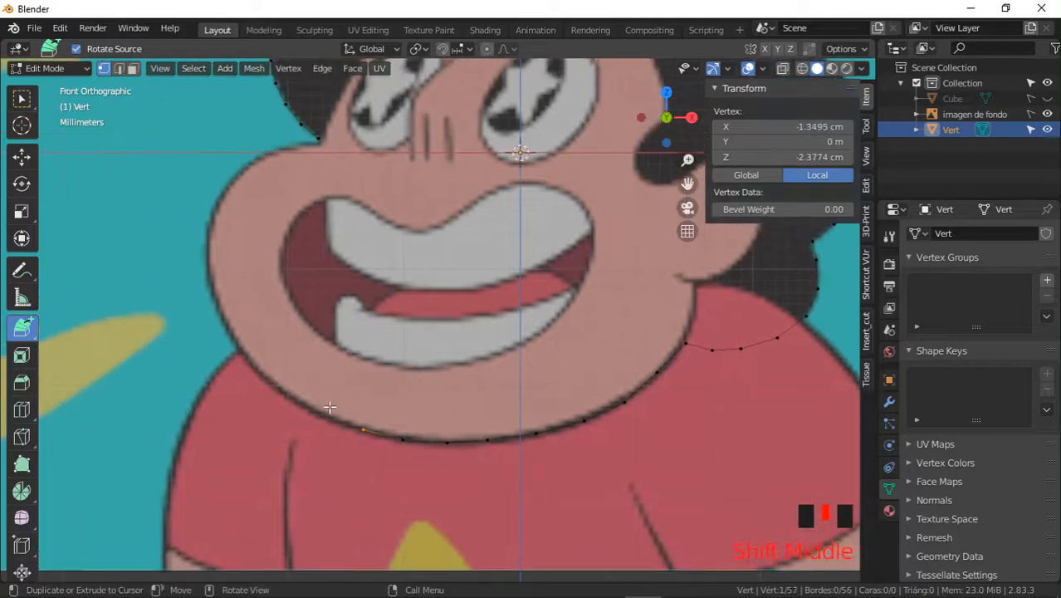
pyautogui.click(324, 414)
pyautogui.click(289, 395)
pyautogui.click(257, 372)
pyautogui.click(237, 347)
# - Trace the left cheek upward and around its top, ending just short of the starting vertex
pyautogui.keyDown('shift'); pyautogui.moveTo(226, 331); pyautogui.dragTo(247, 348, button='middle'); pyautogui.keyUp('shift')
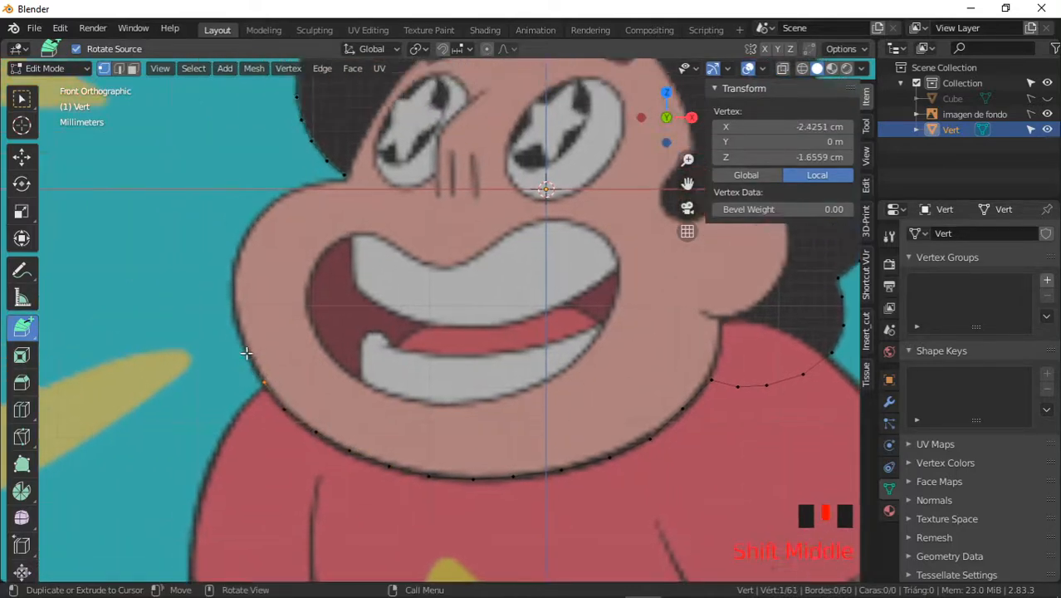
pyautogui.click(245, 349)
pyautogui.click(235, 319)
pyautogui.click(231, 292)
pyautogui.keyDown('shift'); pyautogui.moveTo(232, 292); pyautogui.dragTo(250, 325, button='middle'); pyautogui.keyUp('shift')
pyautogui.click(249, 322)
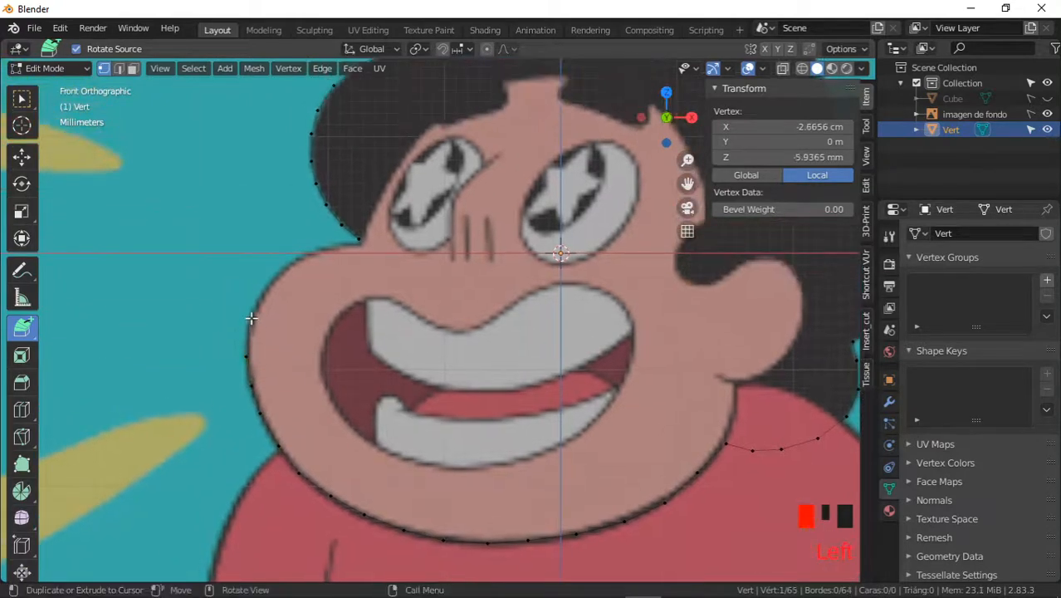
pyautogui.click(261, 292)
pyautogui.click(280, 267)
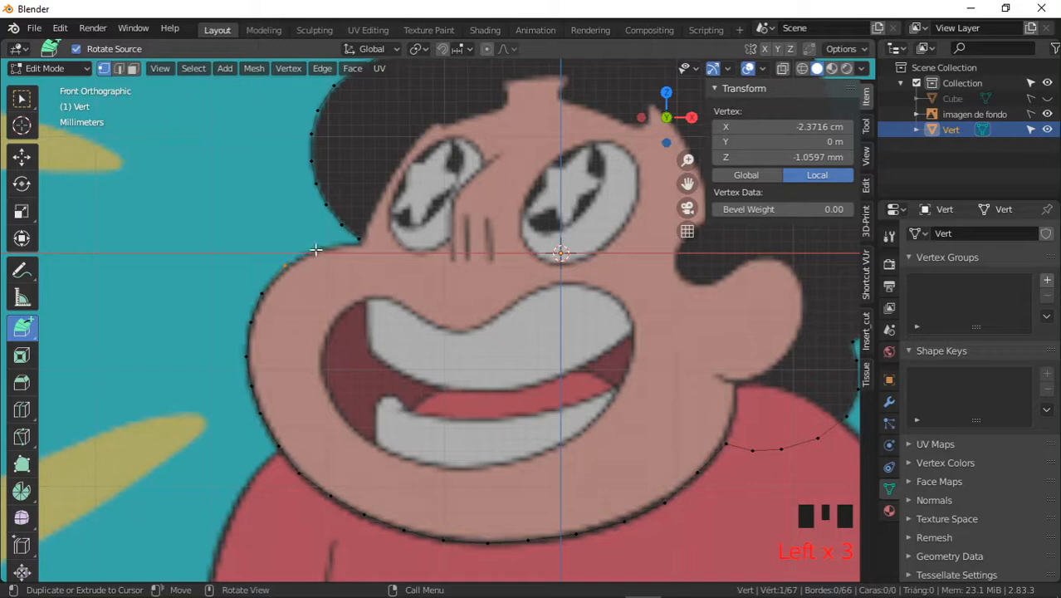
pyautogui.click(316, 250)
# - Close the head outline with an edge between its last vertex and the starting vertex at the hair
pyautogui.click(21, 98)
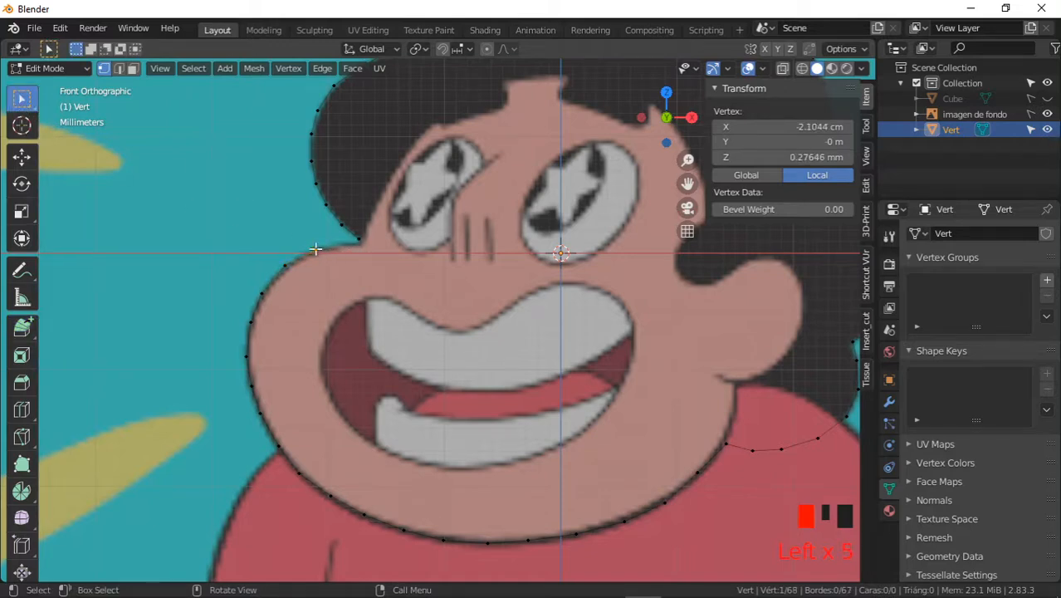
pyautogui.keyDown('shift'); pyautogui.click(367, 256); pyautogui.keyUp('shift')
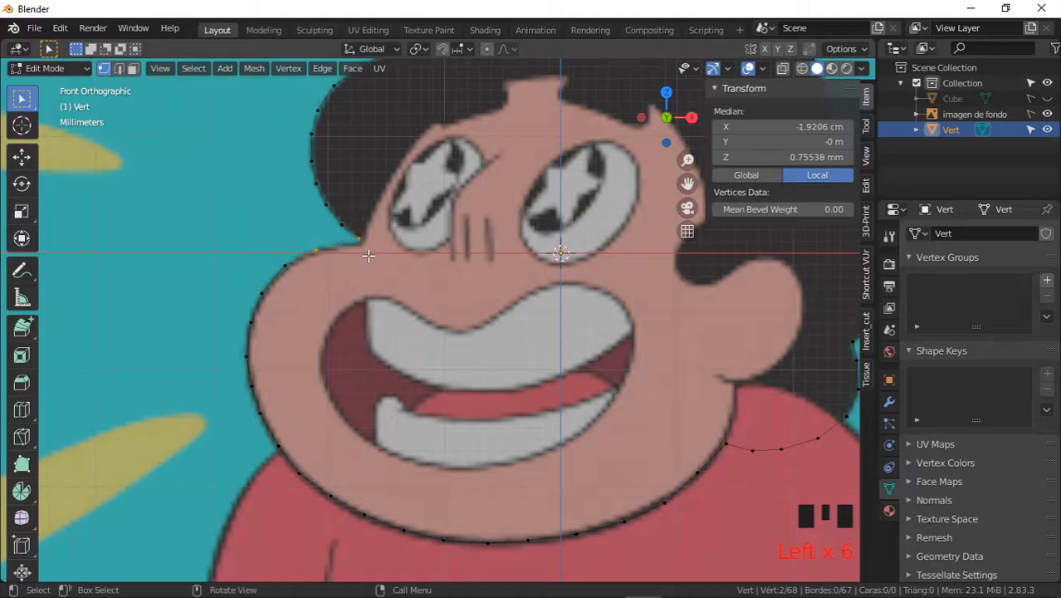
pyautogui.press('f')
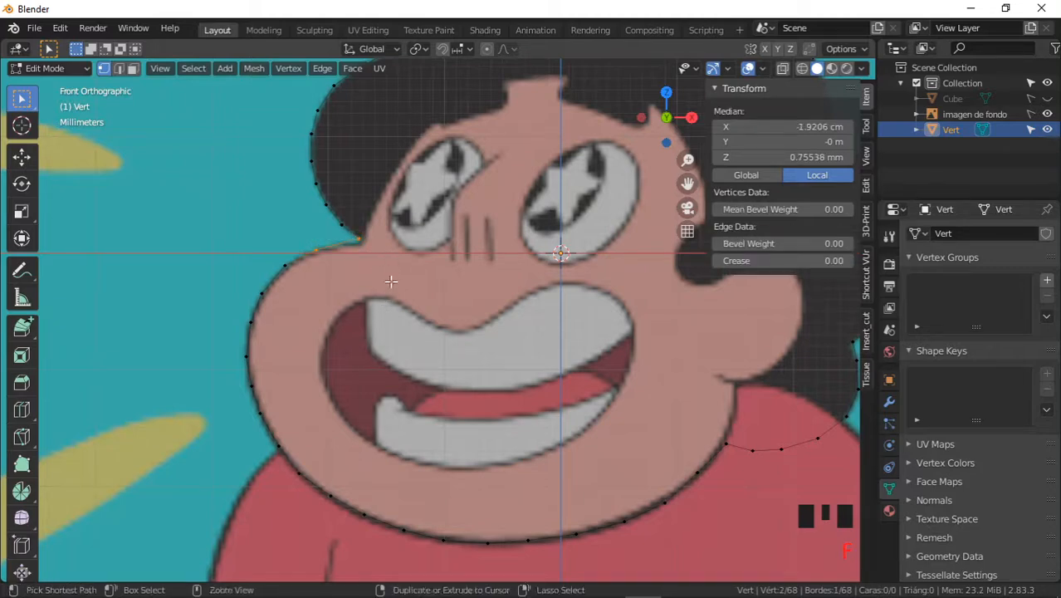
pyautogui.keyDown('ctrl'); pyautogui.moveTo(393, 280); pyautogui.dragTo(398, 324, button='middle'); pyautogui.keyUp('ctrl')
pyautogui.keyDown('shift'); pyautogui.moveTo(479, 199); pyautogui.dragTo(393, 248, button='middle'); pyautogui.keyUp('shift')
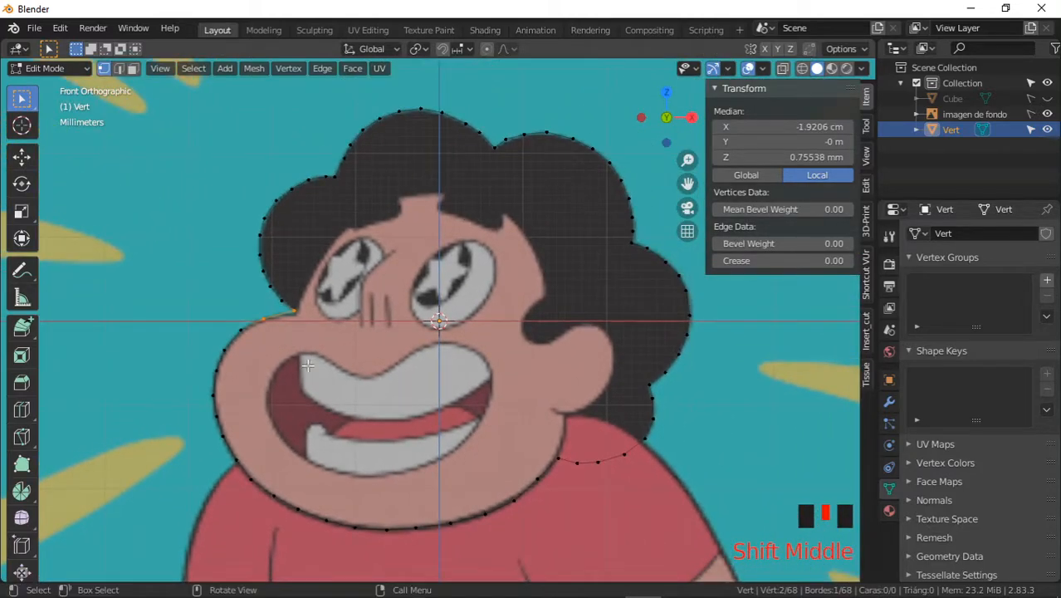
# - Select all vertices of the closed head outline
pyautogui.press('a')
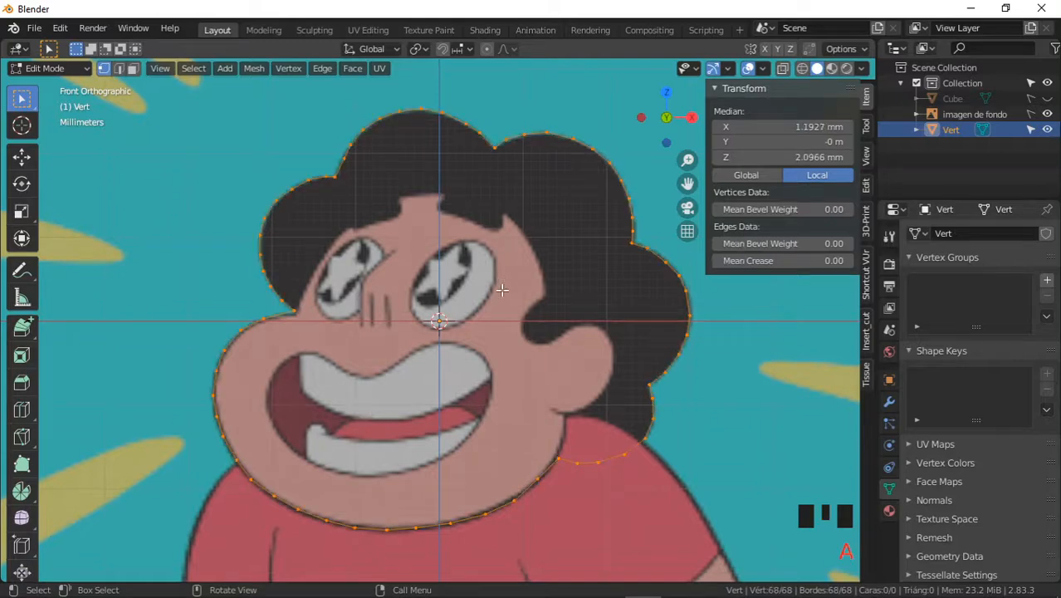
pyautogui.keyDown('shift'); pyautogui.moveTo(452, 335); pyautogui.dragTo(368, 335, button='middle'); pyautogui.keyUp('shift')
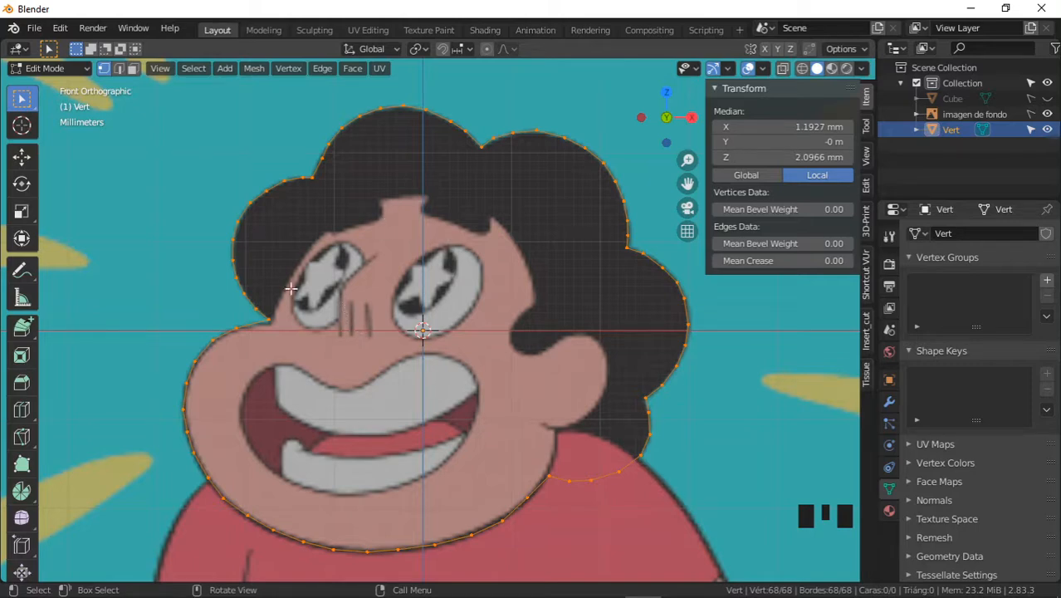
pyautogui.press('e')
pyautogui.rightClick(456, 352)
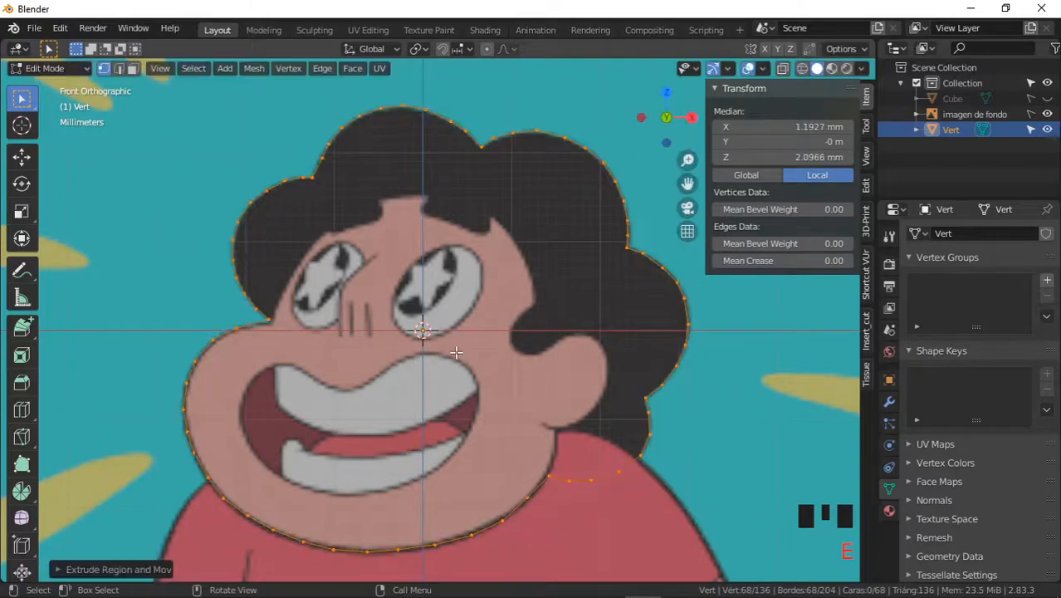
pyautogui.hotkey('ctrl', 'z')
# - Fill the closed head outline with a single face
pyautogui.press('f')
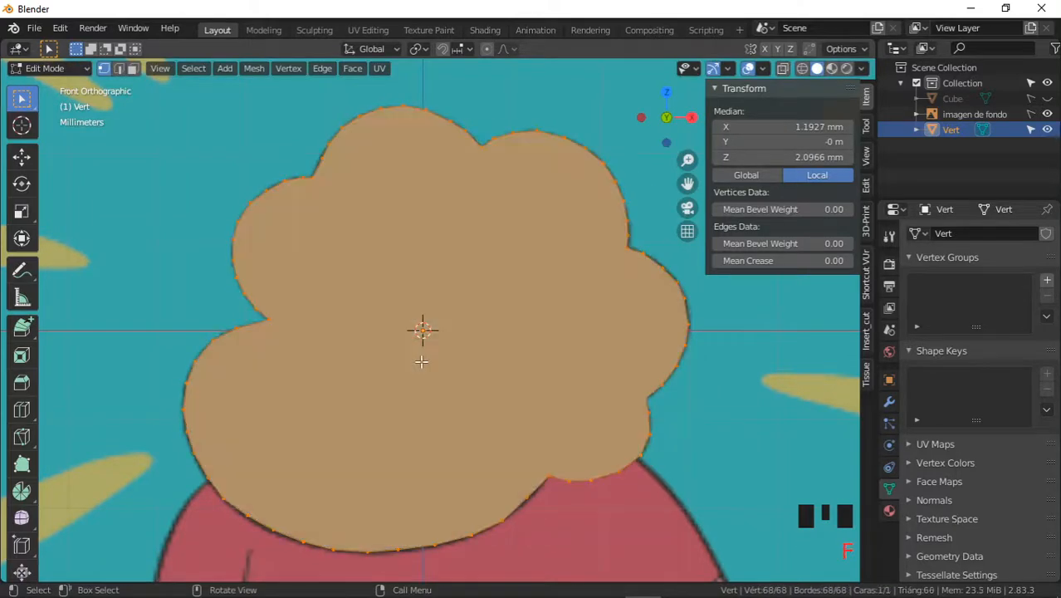
pyautogui.moveTo(424, 349)
pyautogui.keyDown('shift'); pyautogui.mouseDown(button='middle')
pyautogui.moveTo(435, 358)
pyautogui.moveTo(486, 339)
pyautogui.moveTo(486, 326)
pyautogui.moveTo(320, 337)
pyautogui.moveTo(428, 339)
pyautogui.mouseUp(button='middle'); pyautogui.keyUp('shift')
pyautogui.press('KP_1')
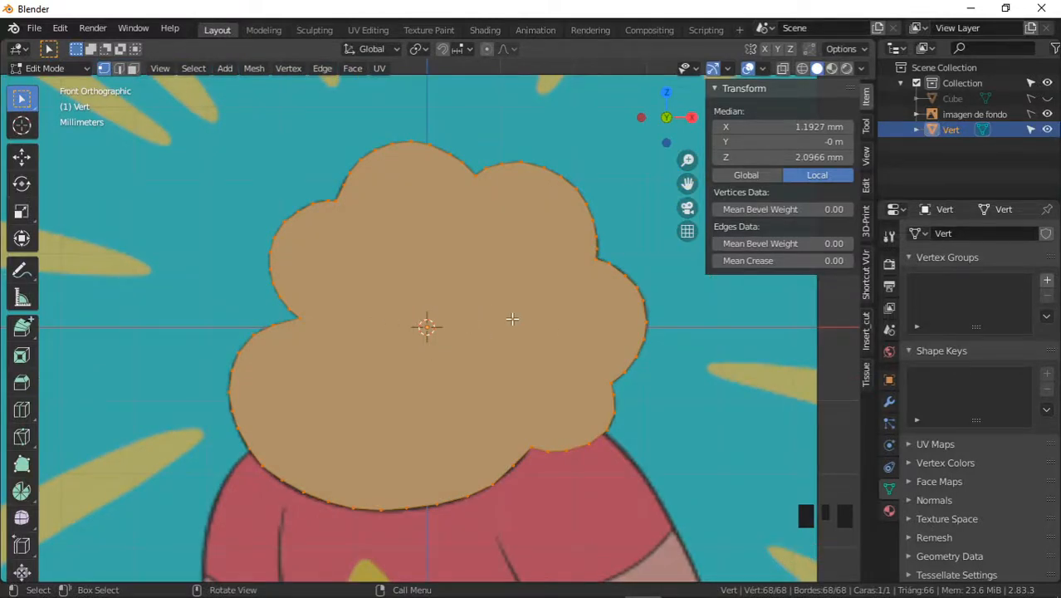
# - Switch to see-through wireframe display to check a trial inward inset of the head face, and undo that inset
pyautogui.press('i')
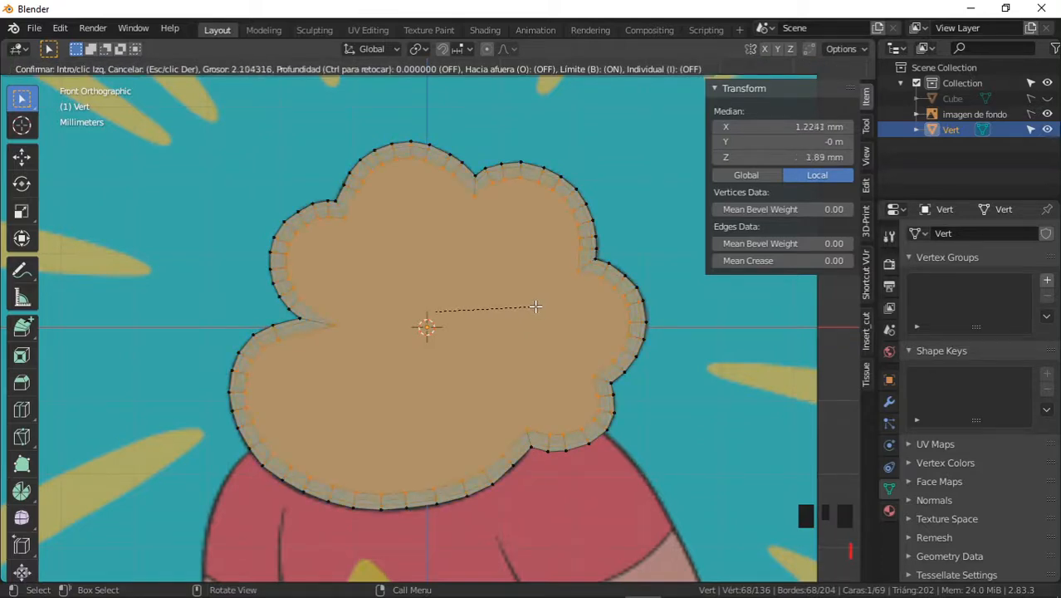
pyautogui.click(541, 308)
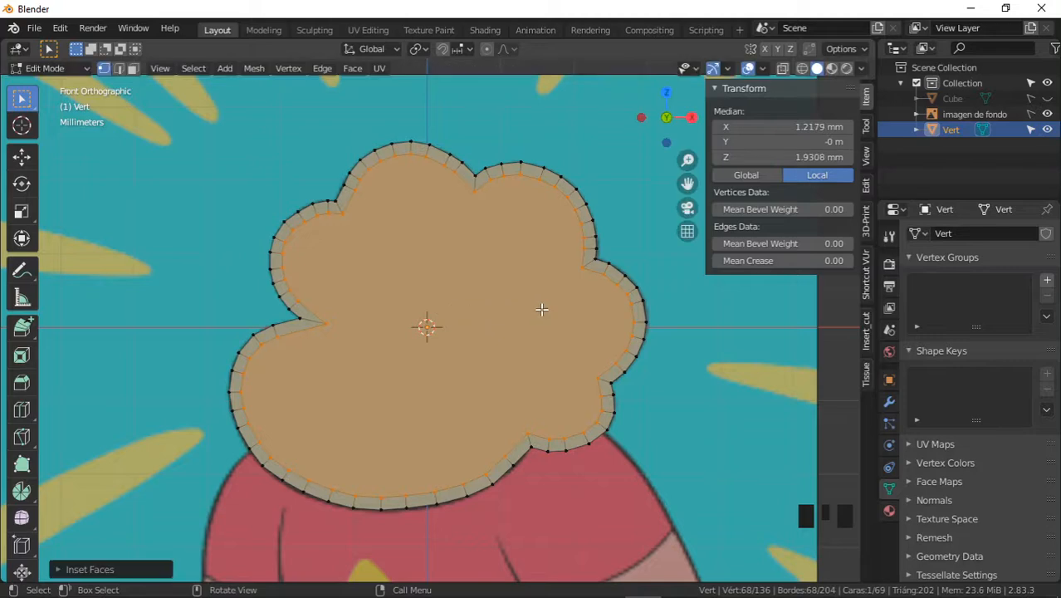
pyautogui.click(783, 68)
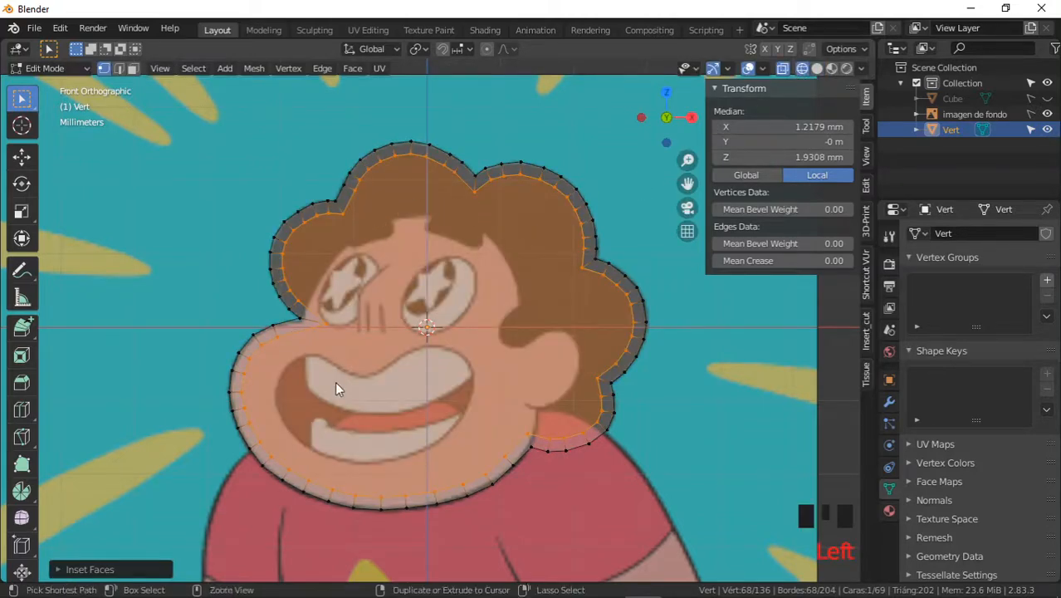
pyautogui.keyDown('ctrl'); pyautogui.moveTo(339, 386); pyautogui.dragTo(402, 309, button='middle'); pyautogui.keyUp('ctrl')
pyautogui.hotkey('ctrl', 'z')
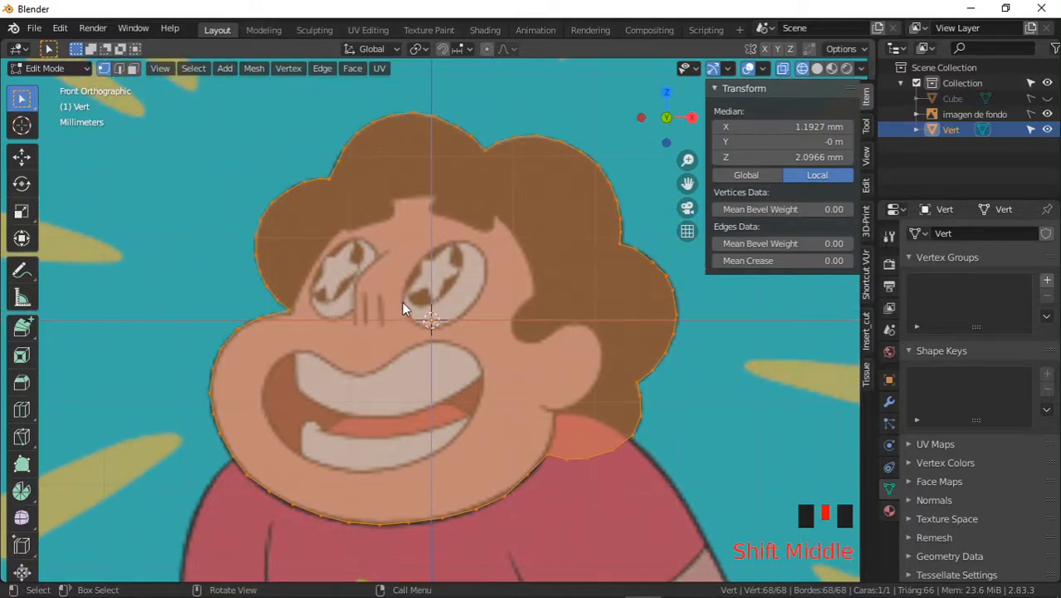
# - Extrude the head face in place and scale it up to about 1.13, forming a border band around the outline
pyautogui.press('e')
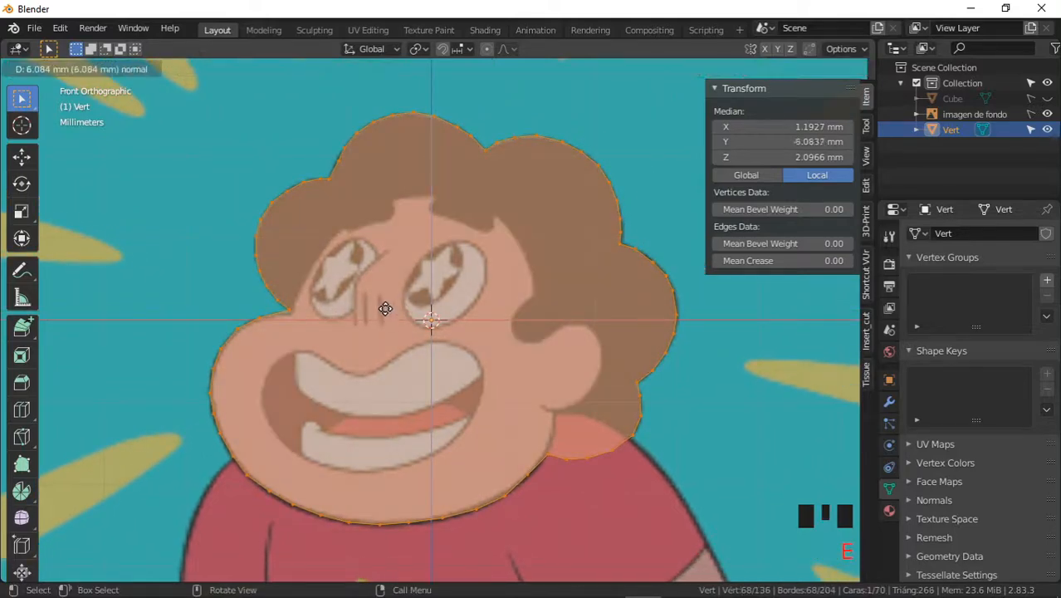
pyautogui.rightClick(390, 304)
pyautogui.press('s')
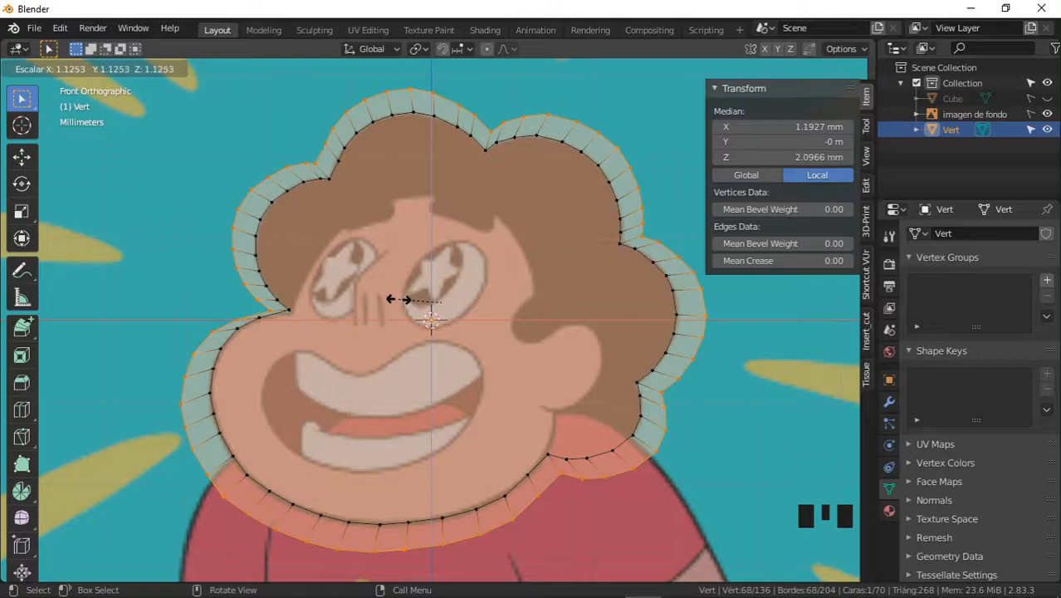
pyautogui.click(400, 299)
# - Slide the border's outer vertex at the notch between hair and cheek upward along its outer edge to widen the band there
pyautogui.keyDown('shift'); pyautogui.moveTo(387, 313); pyautogui.dragTo(516, 336, button='middle'); pyautogui.keyUp('shift')
pyautogui.keyDown('ctrl'); pyautogui.moveTo(515, 336); pyautogui.dragTo(423, 207, button='middle'); pyautogui.keyUp('ctrl')
pyautogui.keyDown('shift'); pyautogui.moveTo(407, 300); pyautogui.dragTo(433, 328, button='middle'); pyautogui.keyUp('shift')
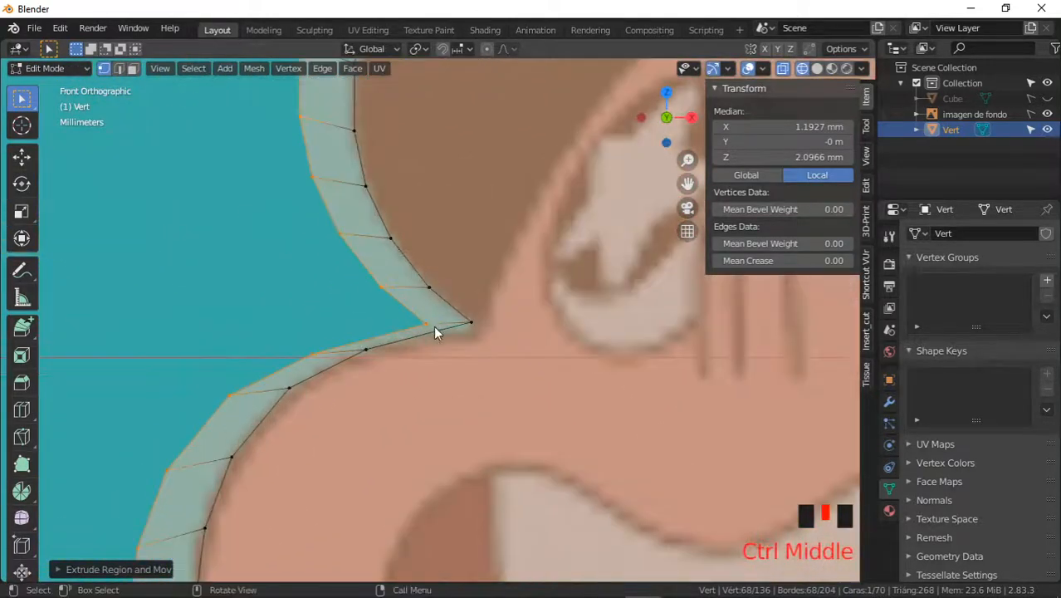
pyautogui.click(424, 319)
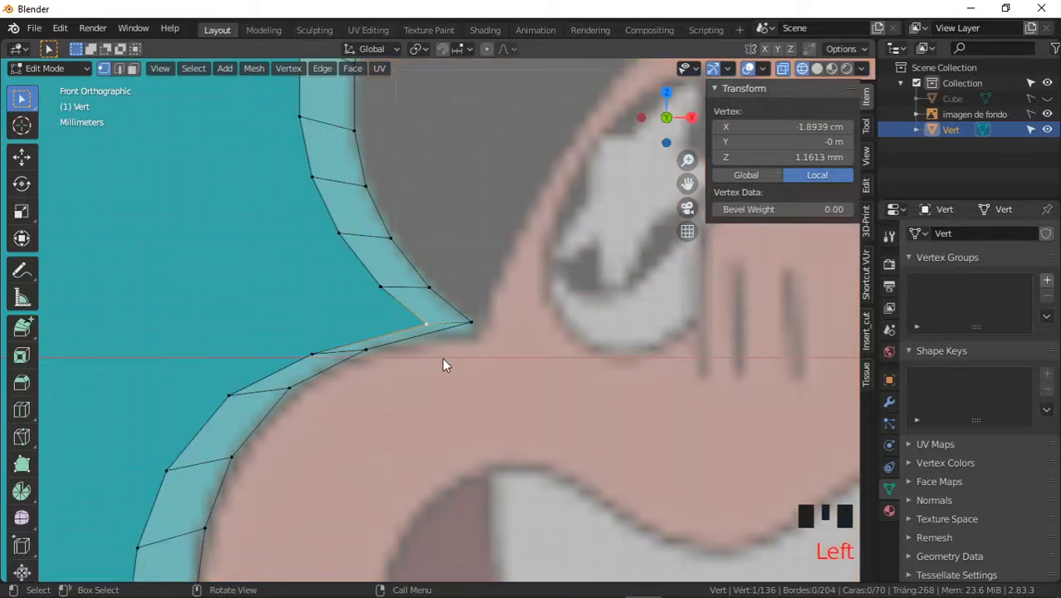
pyautogui.press('g')
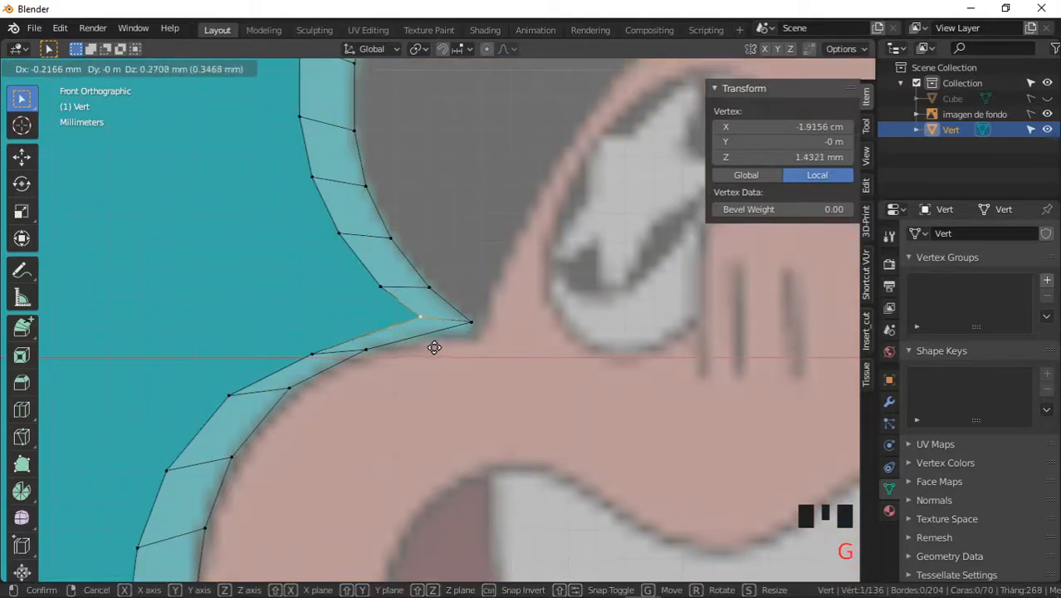
pyautogui.click(435, 353)
pyautogui.keyDown('shift'); pyautogui.moveTo(434, 314); pyautogui.dragTo(416, 331, button='middle'); pyautogui.keyUp('shift')
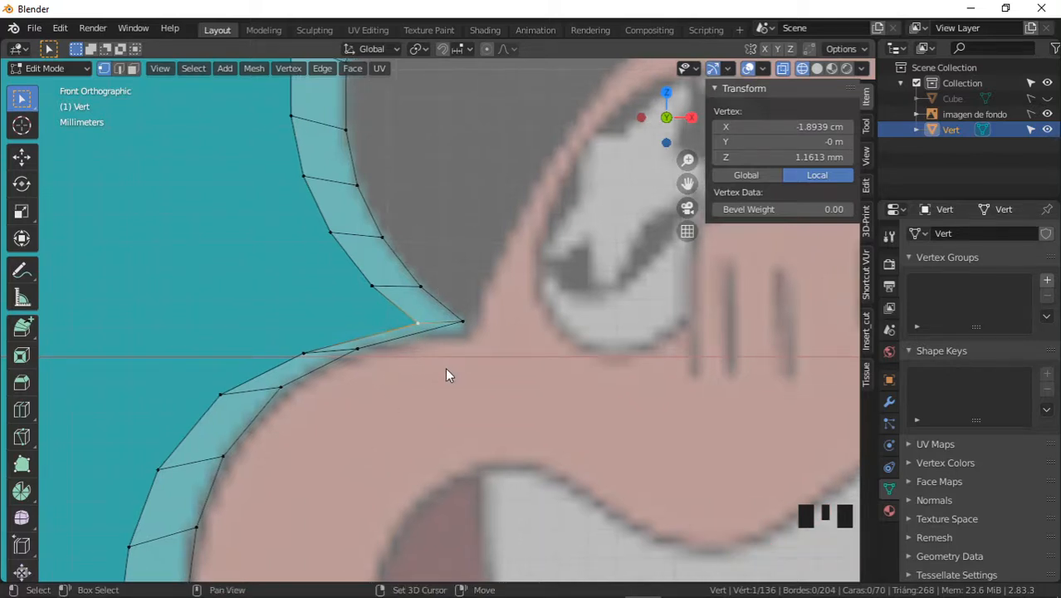
pyautogui.hotkey('shift', 'v')
pyautogui.click(430, 367)
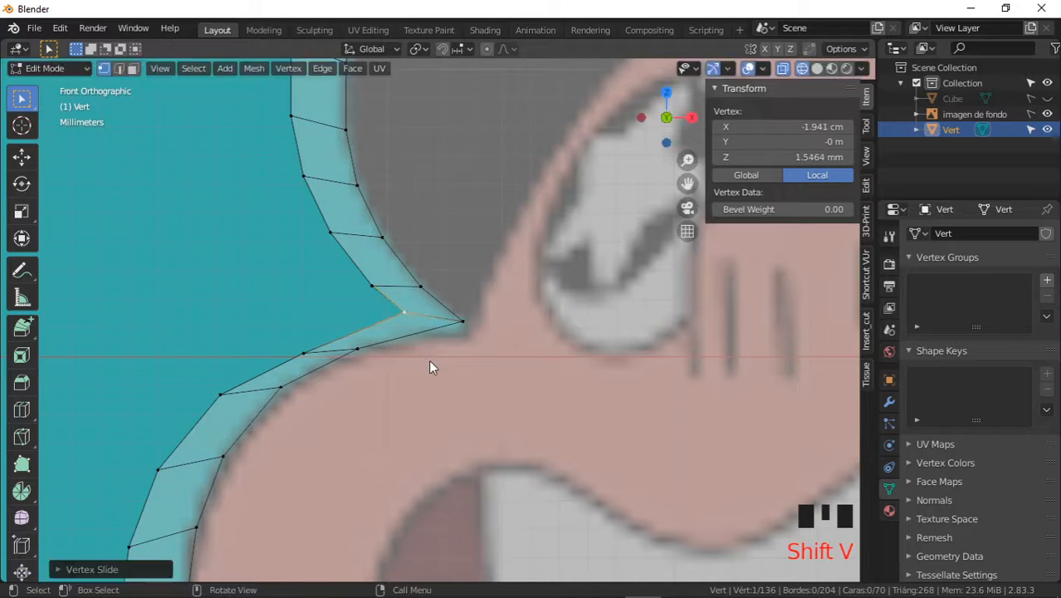
# - Reposition the first outer vertex below the notch by sliding it along the rim toward the notch and, unclamped, outward from the cheek
pyautogui.click(306, 350)
pyautogui.hotkey('shift', 'v')
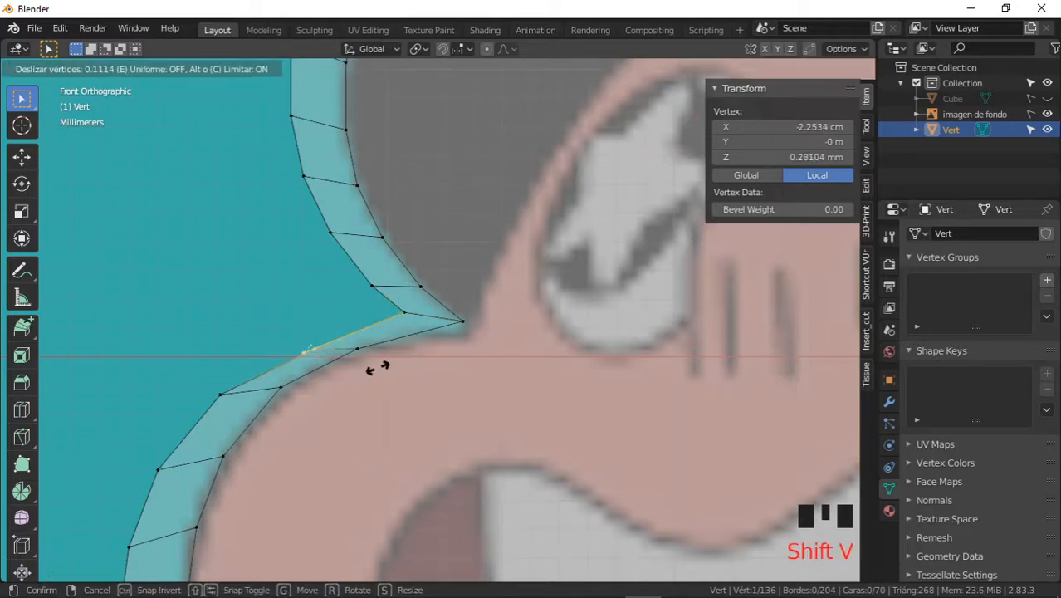
pyautogui.click(396, 363)
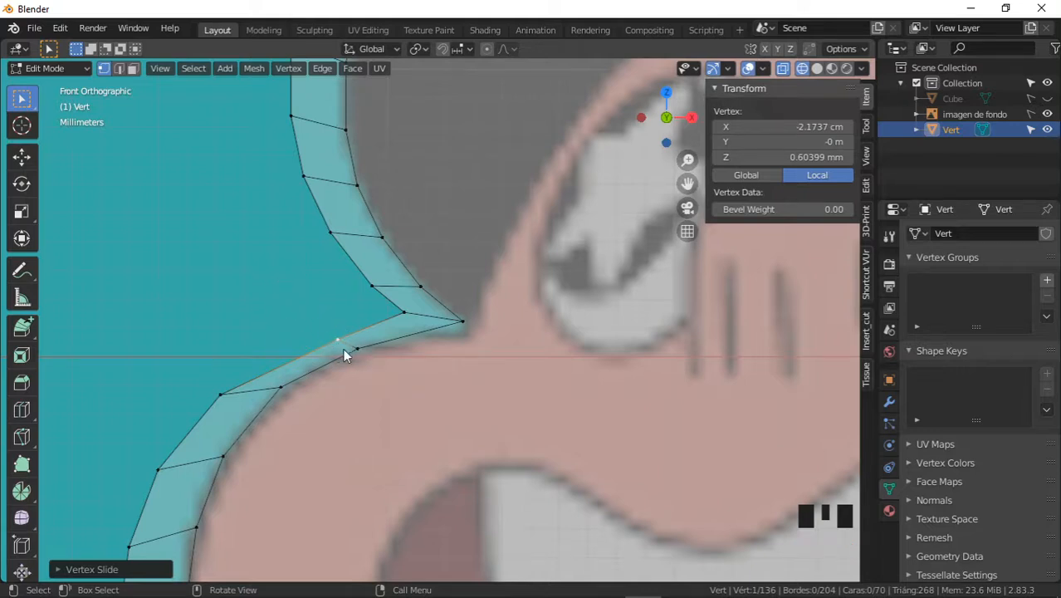
pyautogui.hotkey('shift', 'v')
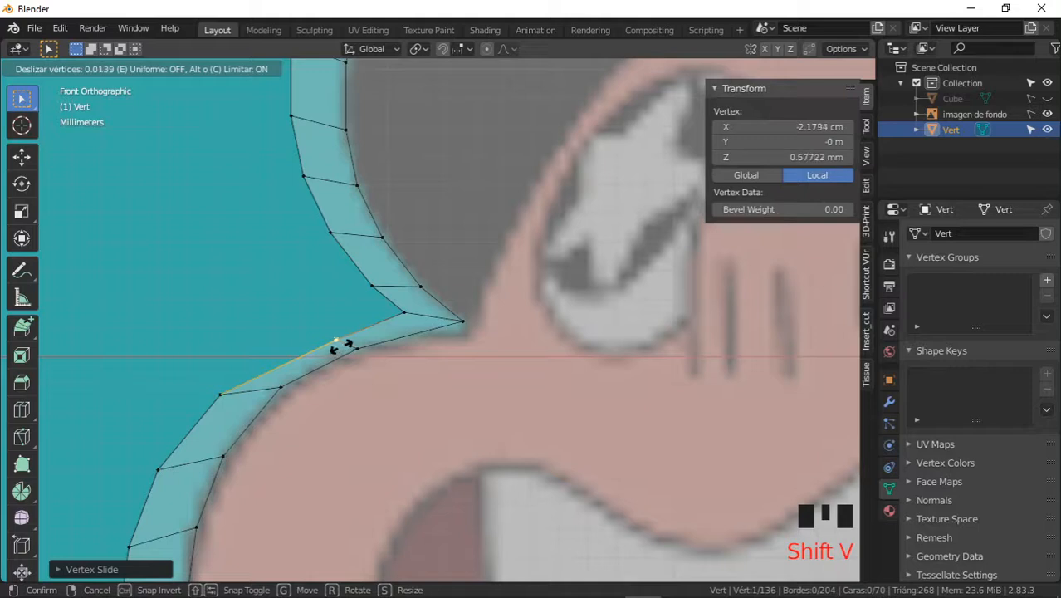
pyautogui.press('c')
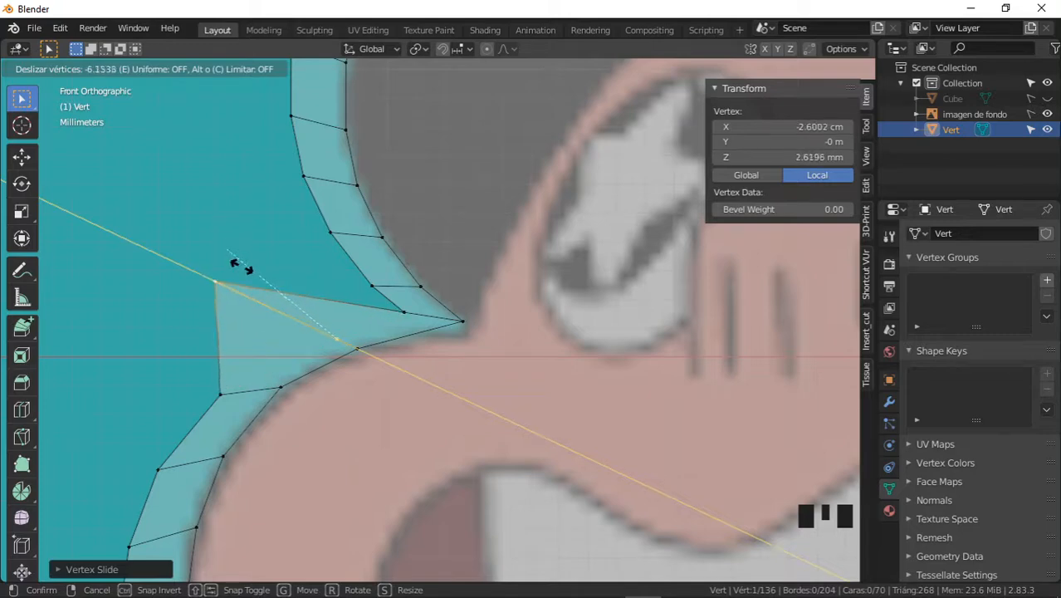
pyautogui.click(330, 332)
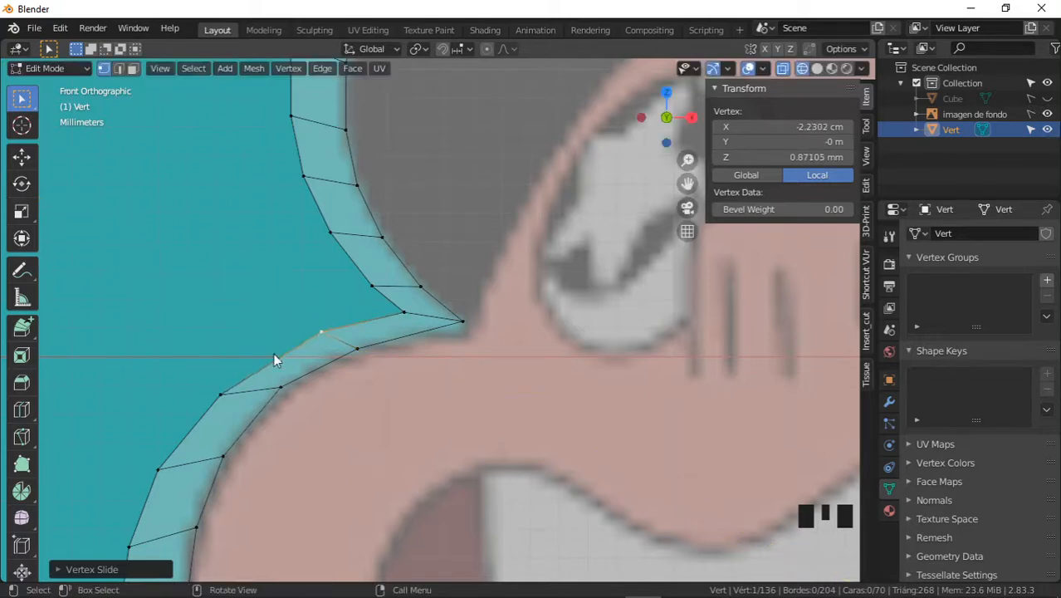
# - Slide the second outer vertex below the notch along the rim and slightly outward, unclamped, to even the band's width
pyautogui.click(227, 387)
pyautogui.hotkey('shift', 'v')
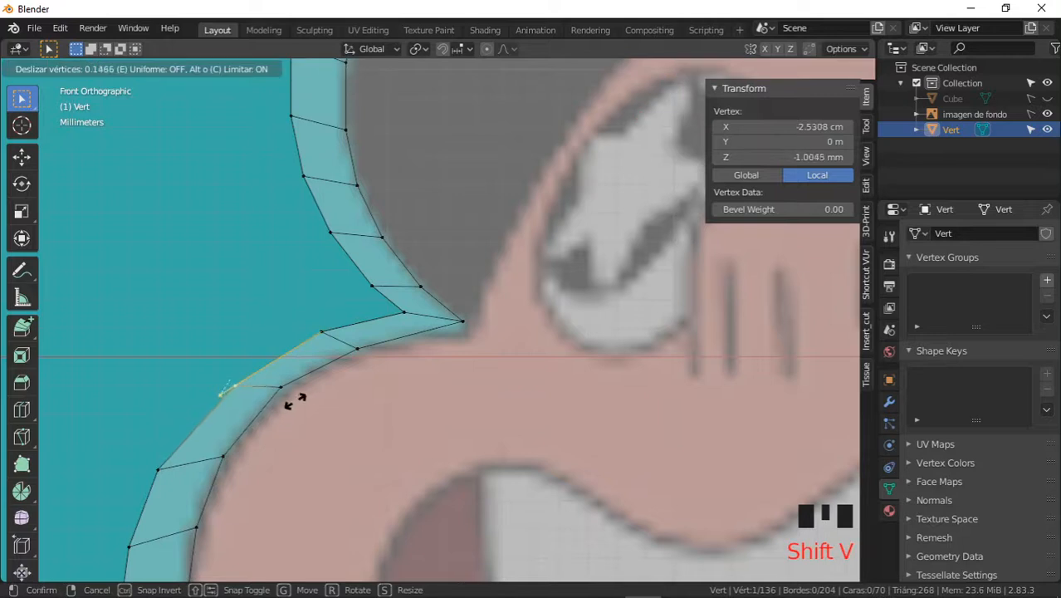
pyautogui.click(307, 395)
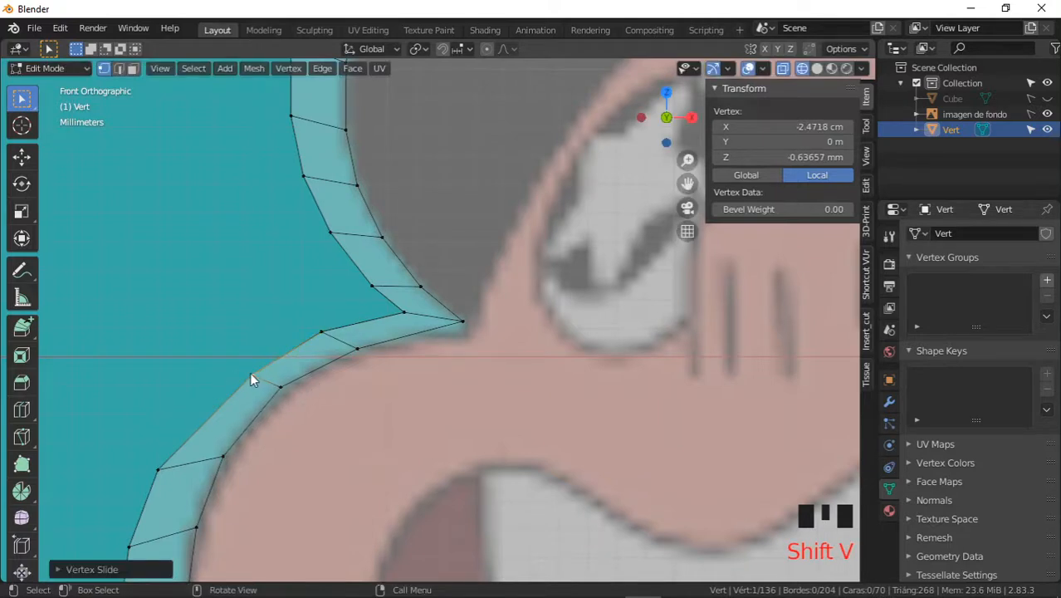
pyautogui.hotkey('shift', 'v')
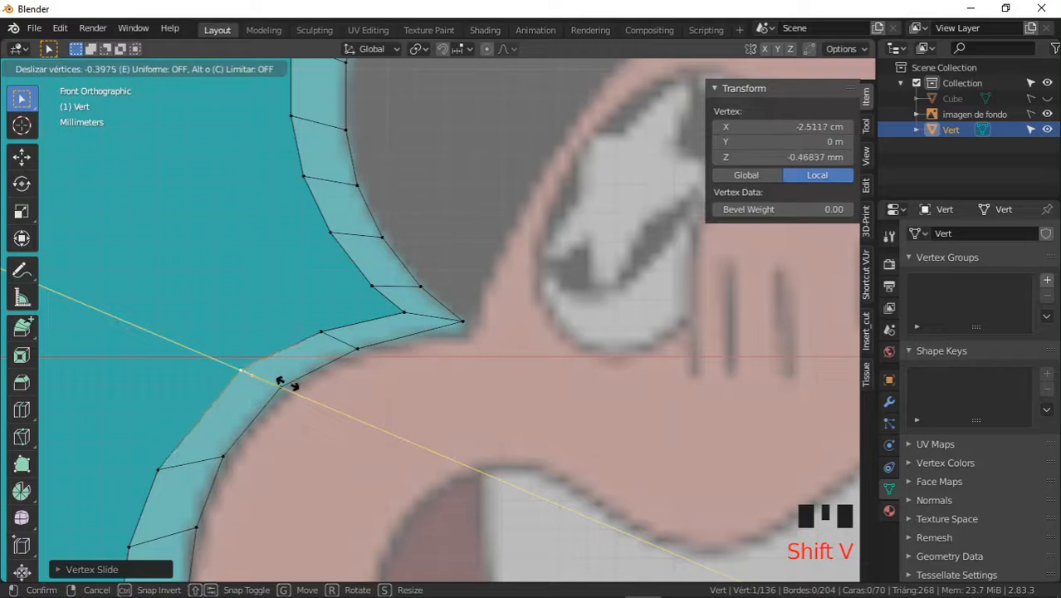
pyautogui.click(280, 387)
# - Slide the third outer vertex below the notch along the cheek's rim to line up with its inner vertex
pyautogui.click(159, 468)
pyautogui.keyDown('shift'); pyautogui.moveTo(277, 407); pyautogui.dragTo(311, 376, button='middle'); pyautogui.keyUp('shift')
pyautogui.hotkey('shift', 'v')
pyautogui.click(282, 401)
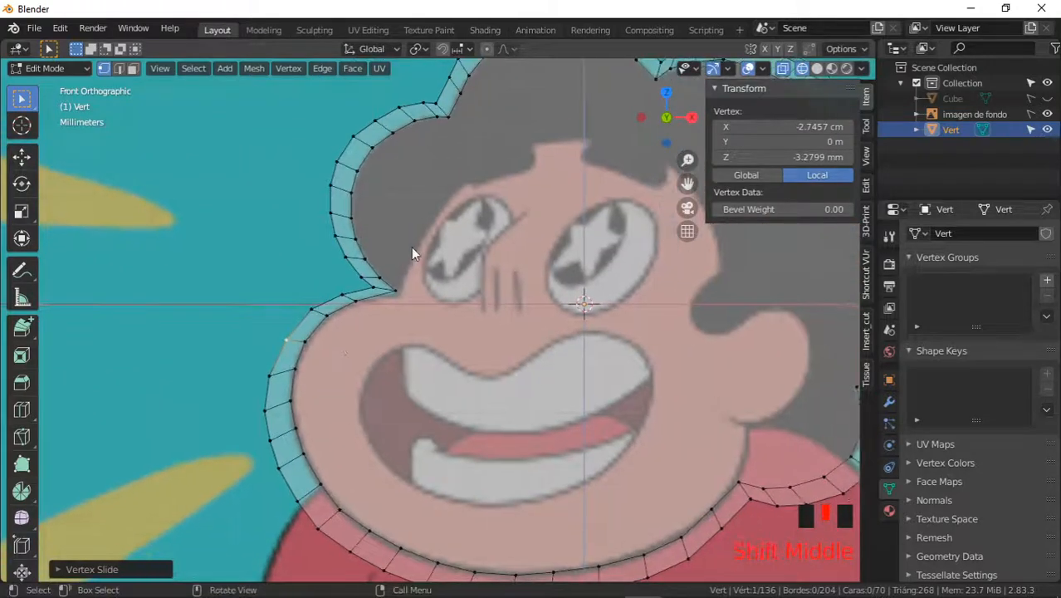
# - Add one loop cut running around the border band, placed near the middle of its width
pyautogui.keyDown('ctrl'); pyautogui.moveTo(364, 287); pyautogui.dragTo(312, 321, button='middle'); pyautogui.keyUp('ctrl')
pyautogui.keyDown('shift'); pyautogui.moveTo(456, 274); pyautogui.dragTo(443, 199, button='middle'); pyautogui.keyUp('shift')
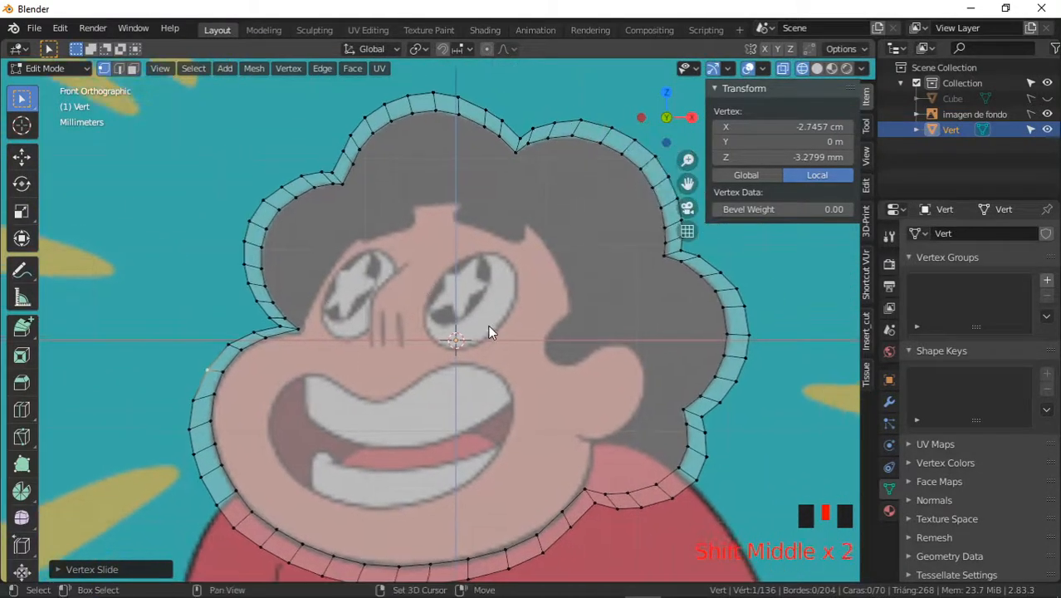
pyautogui.keyDown('shift'); pyautogui.moveTo(490, 331); pyautogui.dragTo(476, 331, button='middle'); pyautogui.keyUp('shift')
pyautogui.keyDown('shift'); pyautogui.moveTo(381, 331); pyautogui.dragTo(386, 339, button='middle'); pyautogui.keyUp('shift')
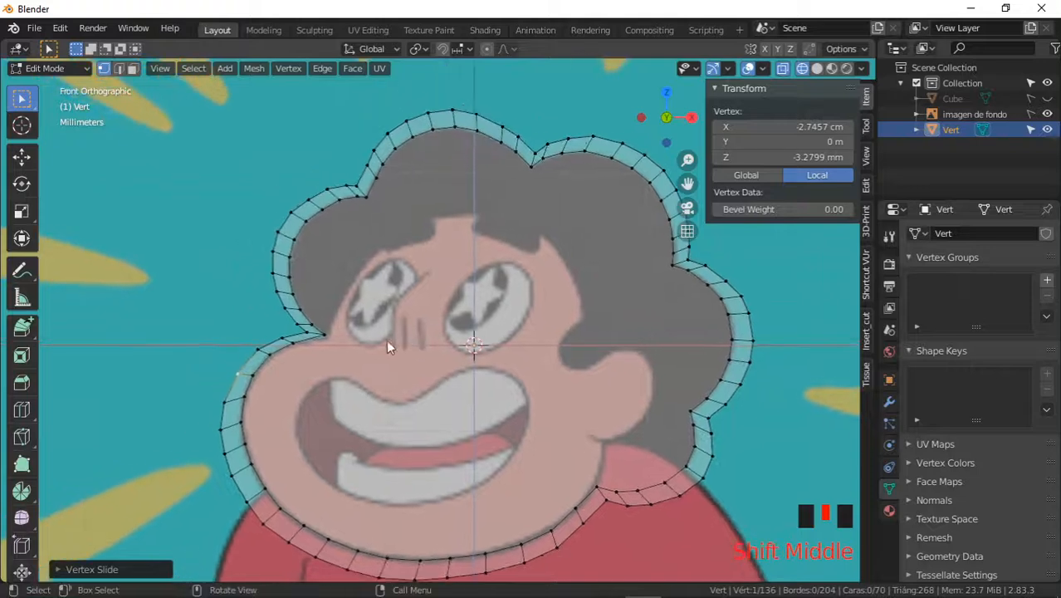
pyautogui.scroll(1, 478, 266)
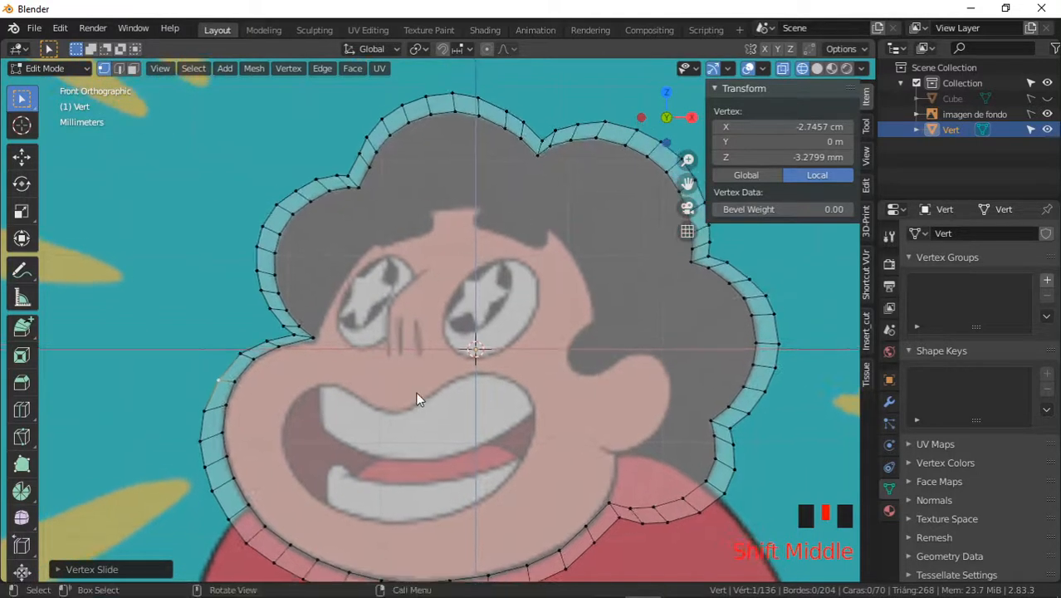
pyautogui.keyDown('shift'); pyautogui.moveTo(417, 394); pyautogui.dragTo(526, 231, button='middle'); pyautogui.keyUp('shift')
pyautogui.keyDown('ctrl'); pyautogui.moveTo(515, 243); pyautogui.dragTo(340, 408, button='middle'); pyautogui.keyUp('ctrl')
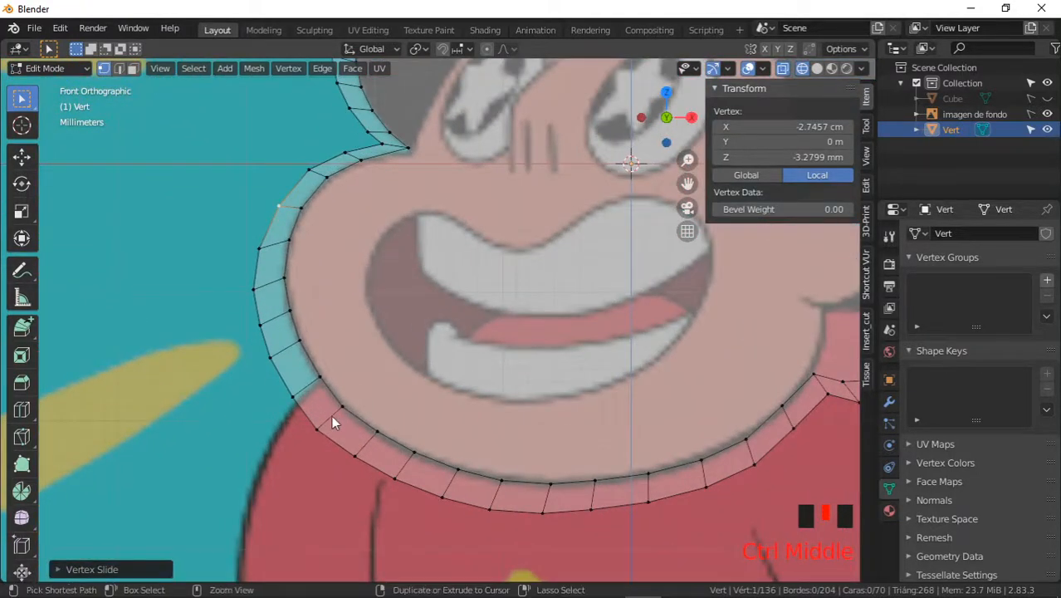
pyautogui.hotkey('ctrl', 'r')
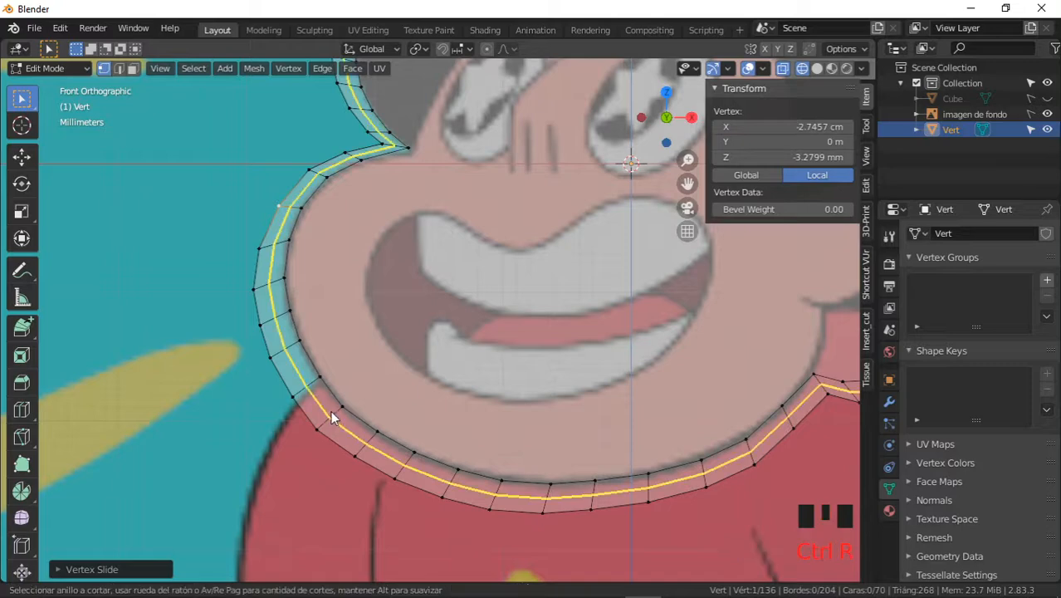
pyautogui.click(330, 410)
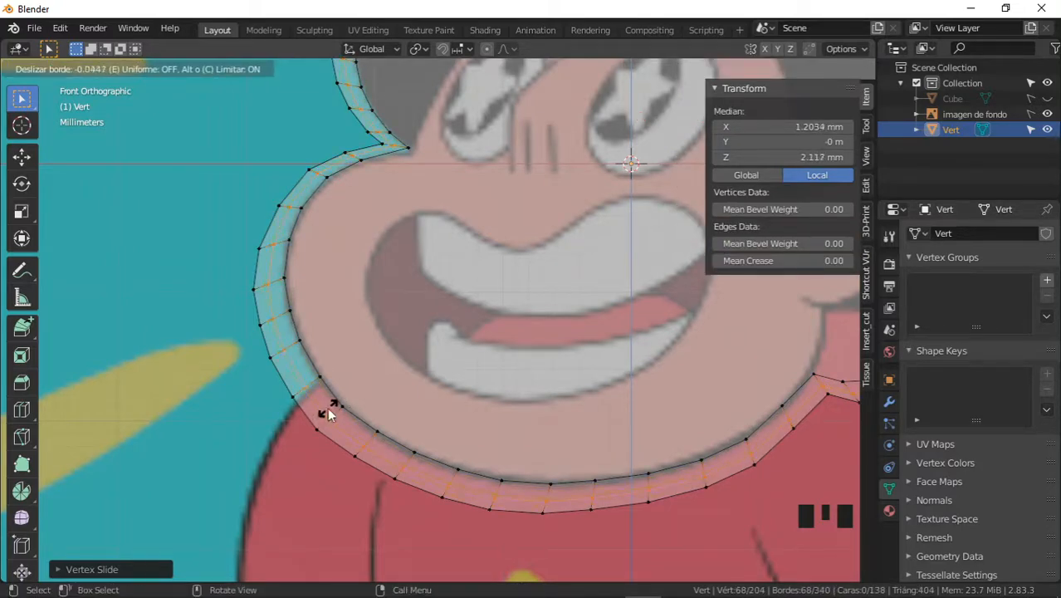
pyautogui.click(327, 407)
# - Return the head mesh to Object Mode and display it in solid shading at an angled view
pyautogui.keyDown('ctrl'); pyautogui.moveTo(356, 348); pyautogui.dragTo(384, 381, button='middle'); pyautogui.keyUp('ctrl')
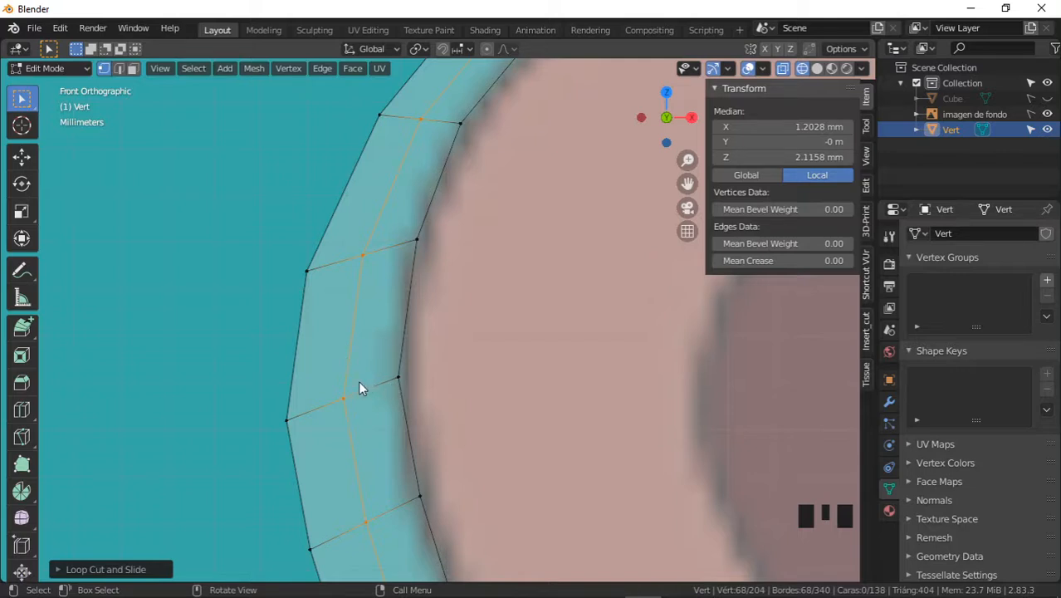
pyautogui.keyDown('ctrl'); pyautogui.moveTo(308, 386); pyautogui.dragTo(372, 337, button='middle'); pyautogui.keyUp('ctrl')
pyautogui.keyDown('ctrl'); pyautogui.moveTo(431, 320); pyautogui.dragTo(393, 338, button='middle'); pyautogui.keyUp('ctrl')
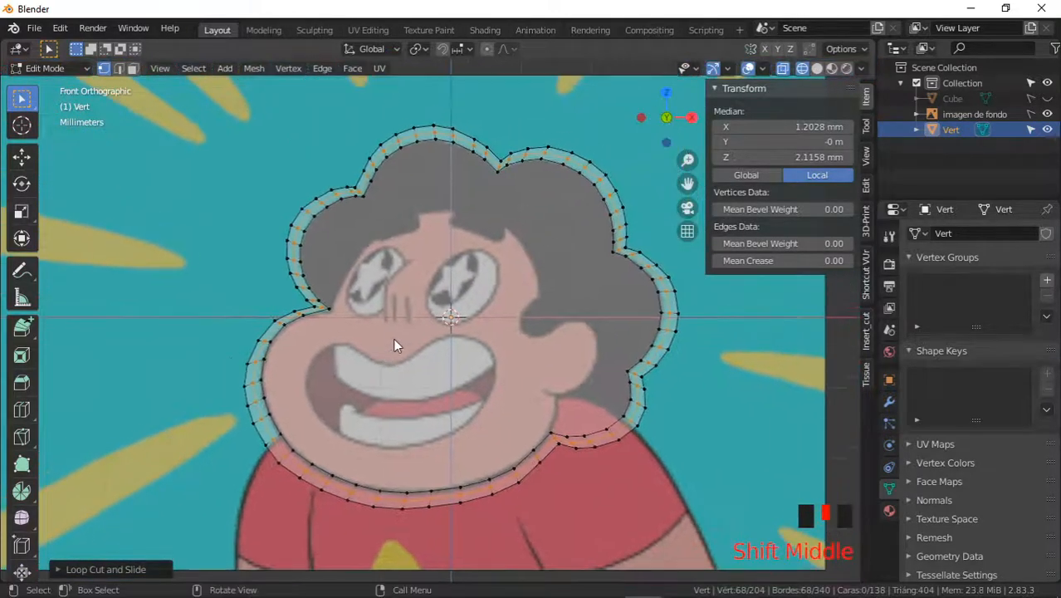
pyautogui.press('Tab')
pyautogui.press('z')
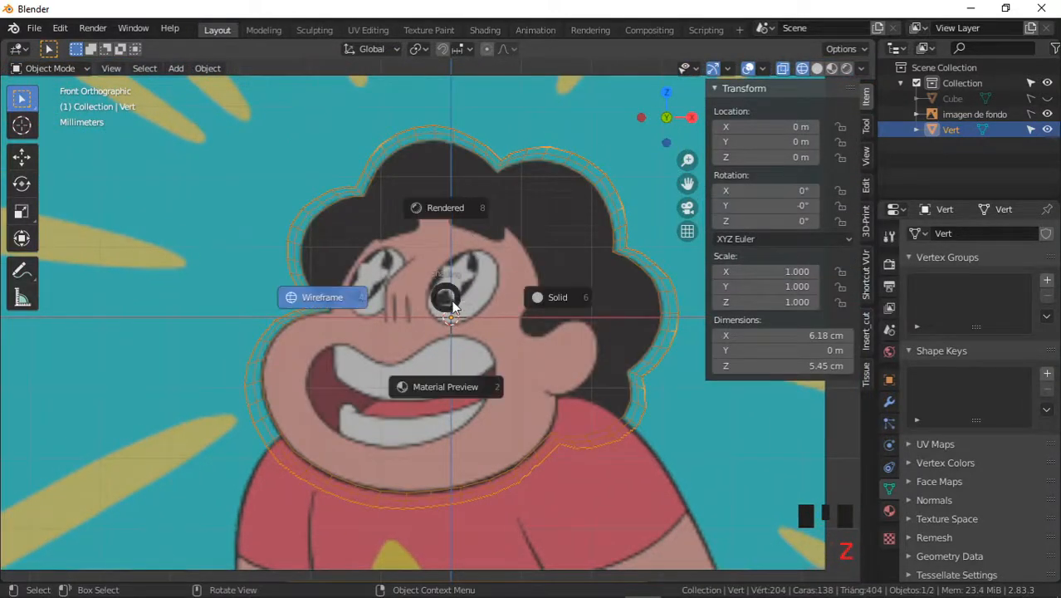
pyautogui.click(544, 297)
pyautogui.moveTo(502, 301)
pyautogui.keyDown('shift'); pyautogui.mouseDown(button='middle')
pyautogui.moveTo(521, 339)
pyautogui.moveTo(458, 339)
pyautogui.moveTo(504, 305)
pyautogui.mouseUp(button='middle'); pyautogui.keyUp('shift')
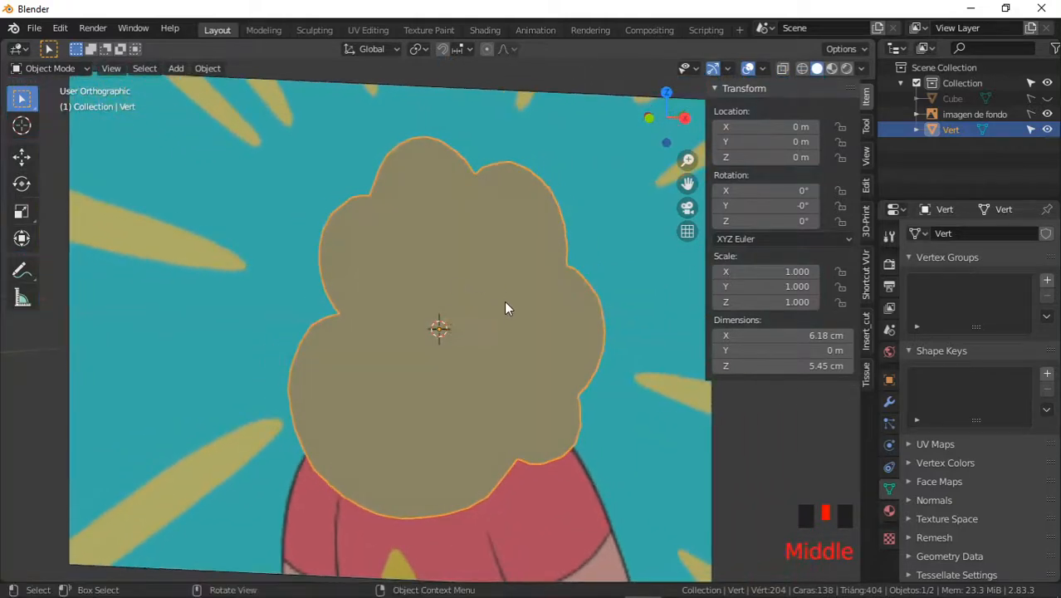
# - Add a Solidify modifier to the head mesh and set its thickness to 3 mm
pyautogui.click(890, 403)
pyautogui.click(930, 234)
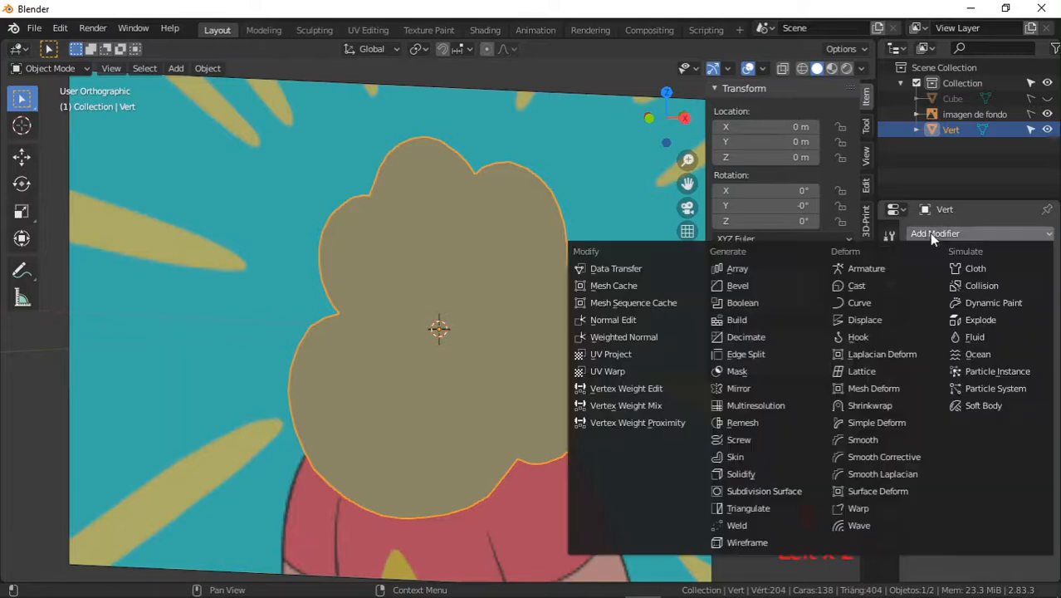
pyautogui.click(737, 473)
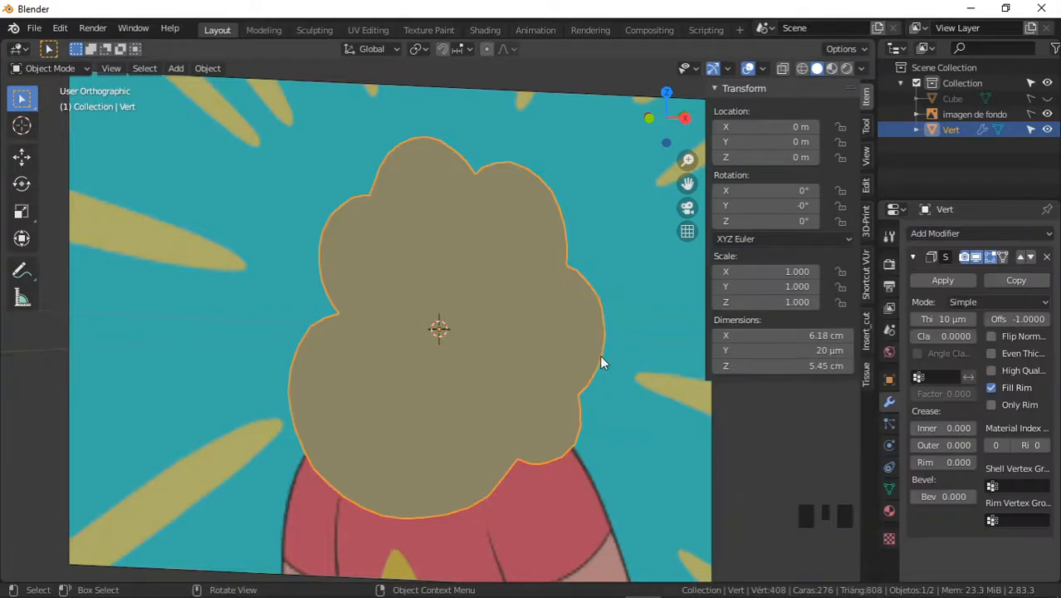
pyautogui.moveTo(599, 355); pyautogui.dragTo(558, 357, button='middle')
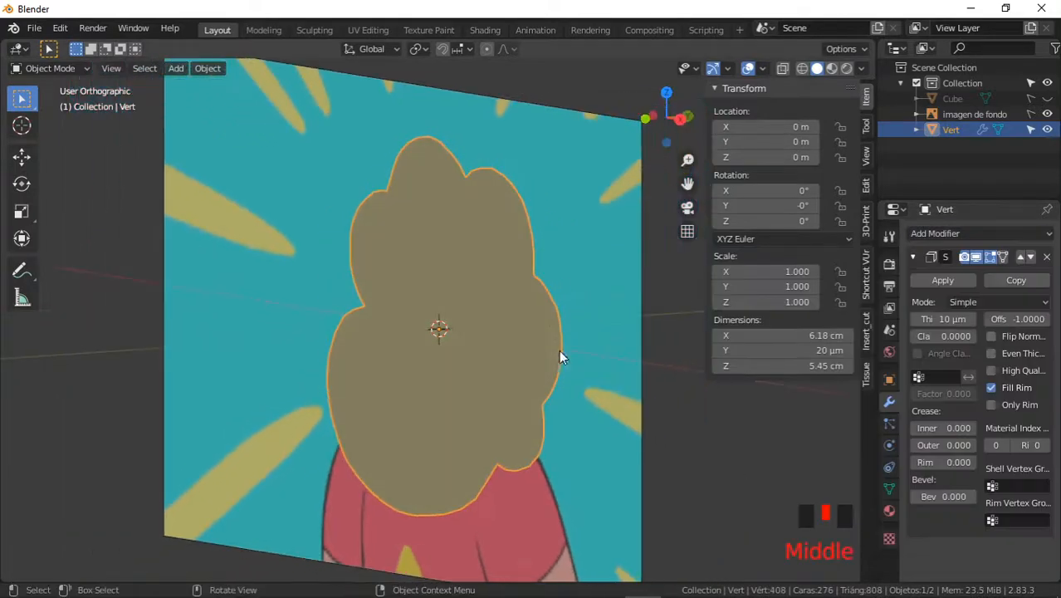
pyautogui.click(942, 320)
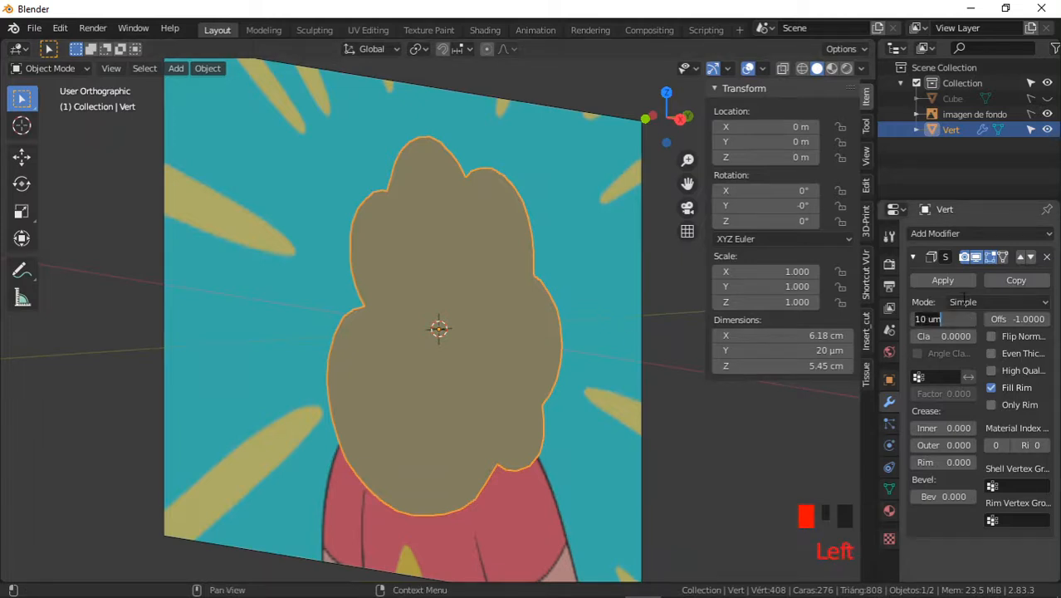
pyautogui.write('3mm')
pyautogui.press('Return')
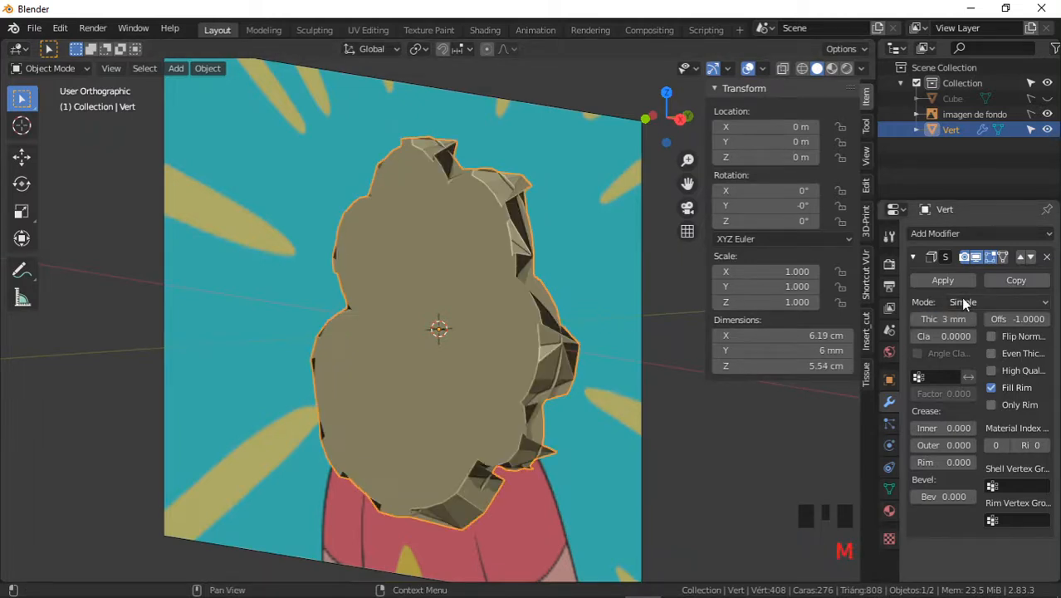
# - Try even thickness on the head's Solidify modifier while viewing the mesh in Edit Mode
pyautogui.moveTo(522, 267); pyautogui.dragTo(487, 230, button='middle')
pyautogui.press('Tab')
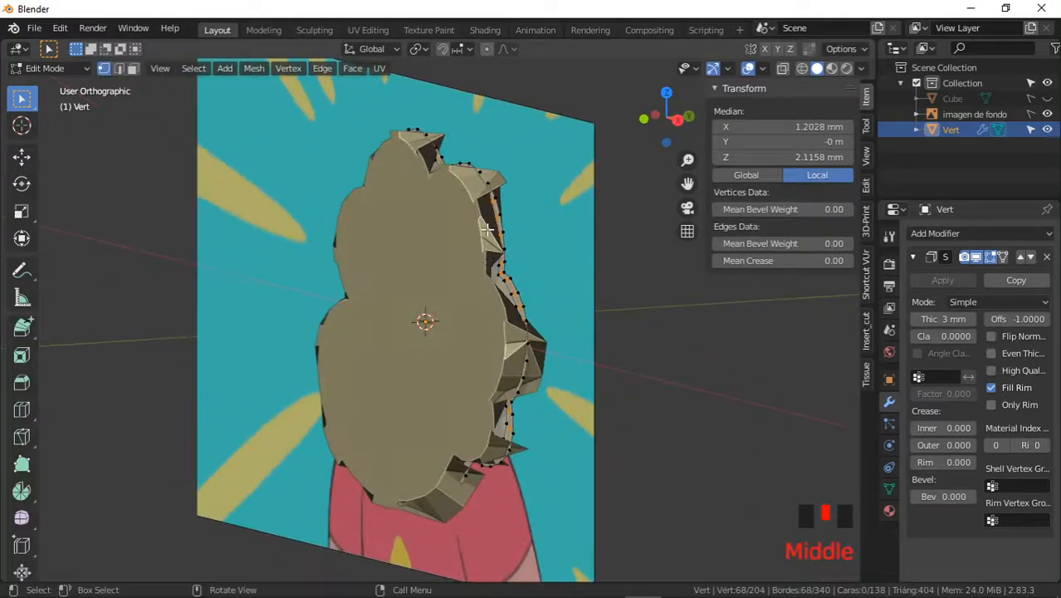
pyautogui.click(991, 353)
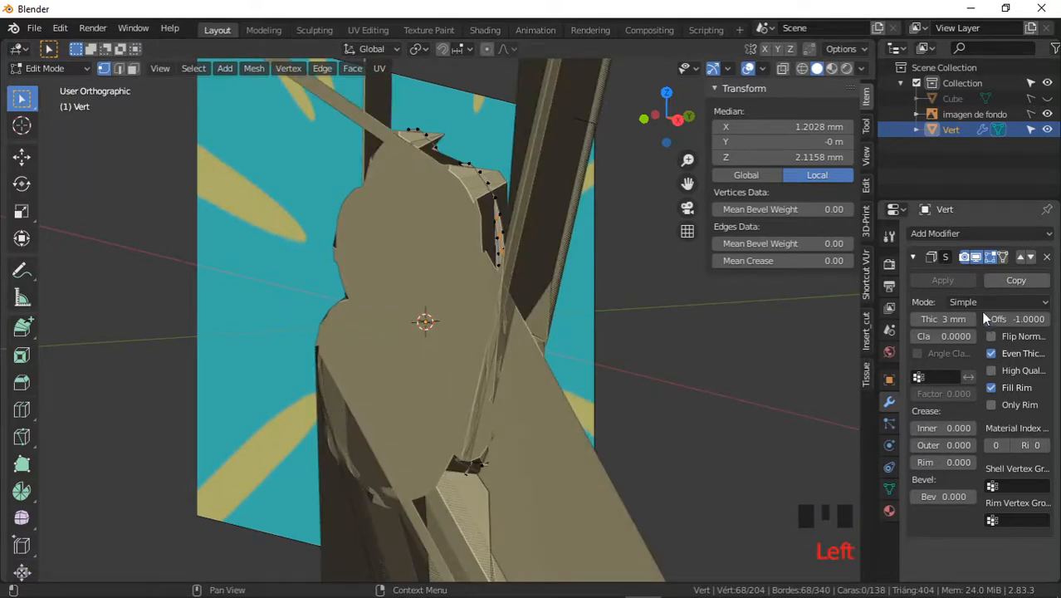
# - Switch the Solidify modifier to Complex mode and set its offset to 1.0
pyautogui.click(974, 304)
pyautogui.click(980, 337)
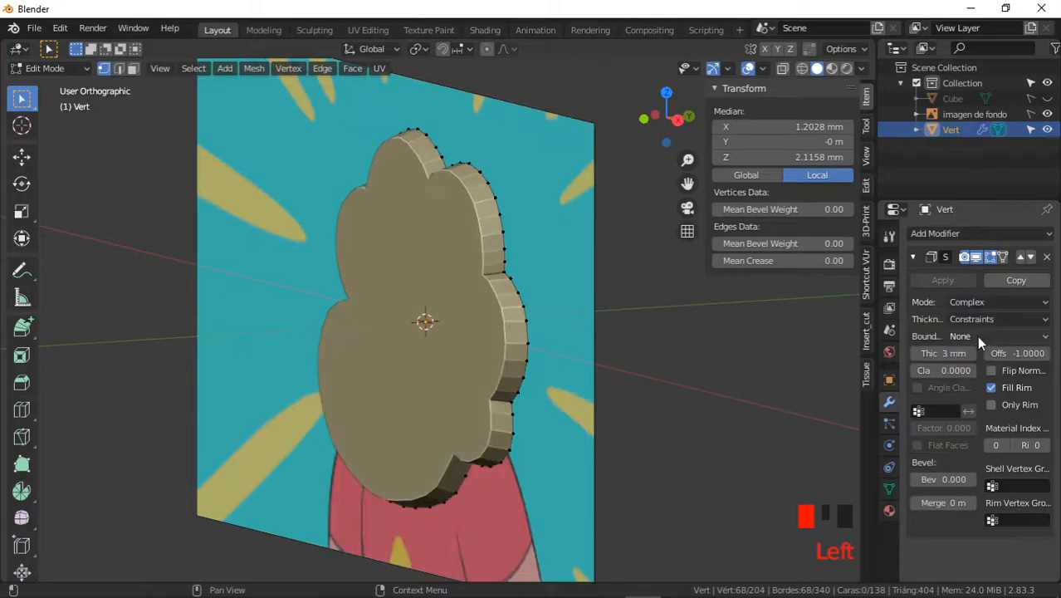
pyautogui.moveTo(540, 367); pyautogui.dragTo(579, 319, button='middle')
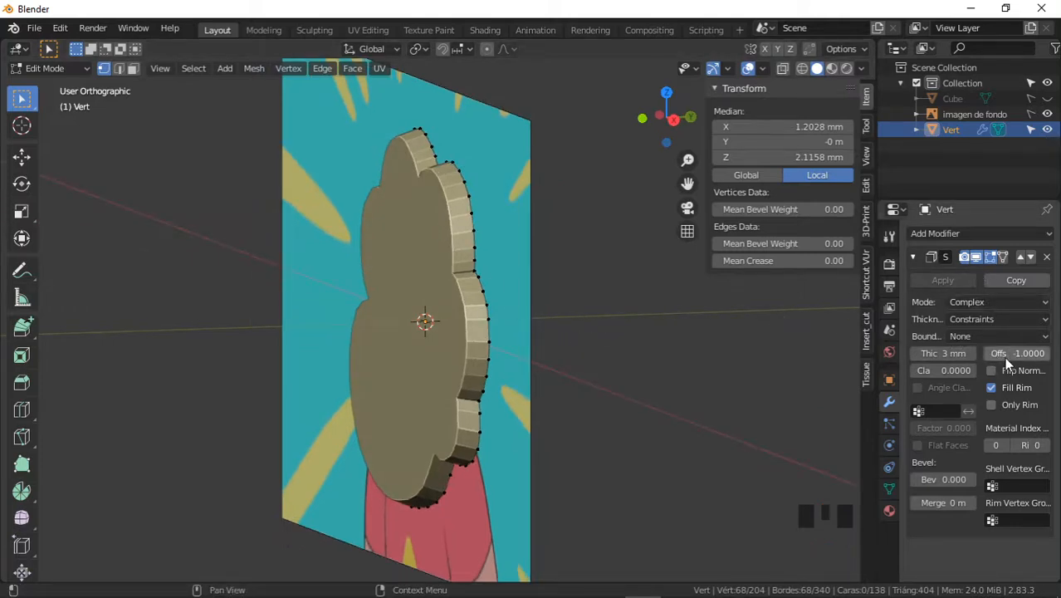
pyautogui.moveTo(1004, 357); pyautogui.dragTo(1056, 353)
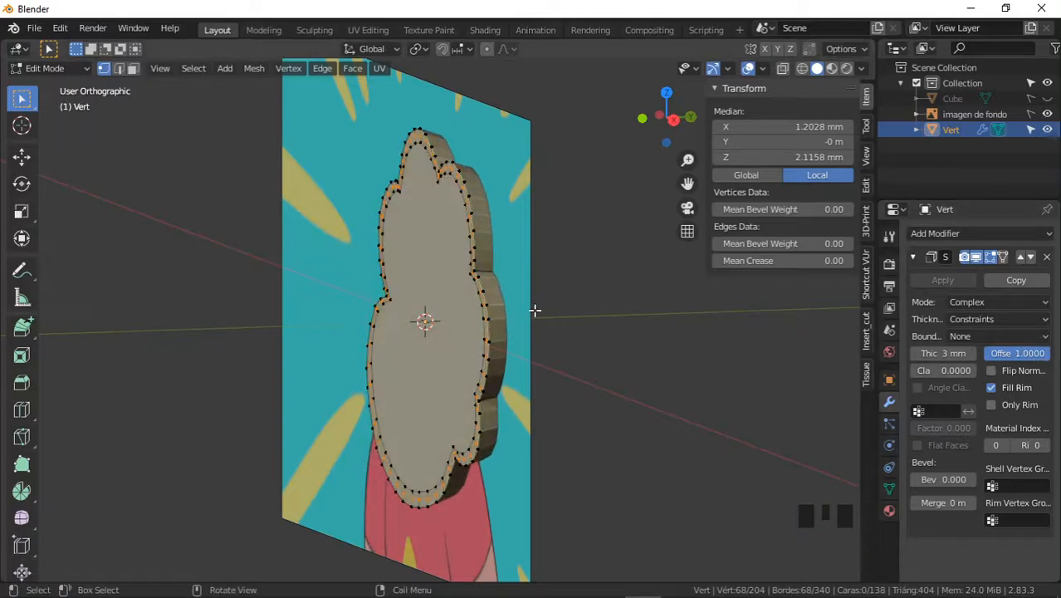
# - Examine the thickened head's border band and side walls up close and from several angles
pyautogui.moveTo(533, 308)
pyautogui.mouseDown(button='middle')
pyautogui.moveTo(588, 310)
pyautogui.moveTo(581, 336)
pyautogui.moveTo(596, 292)
pyautogui.moveTo(531, 332)
pyautogui.moveTo(587, 275)
pyautogui.moveTo(555, 305)
pyautogui.moveTo(517, 259)
pyautogui.mouseUp(button='middle')
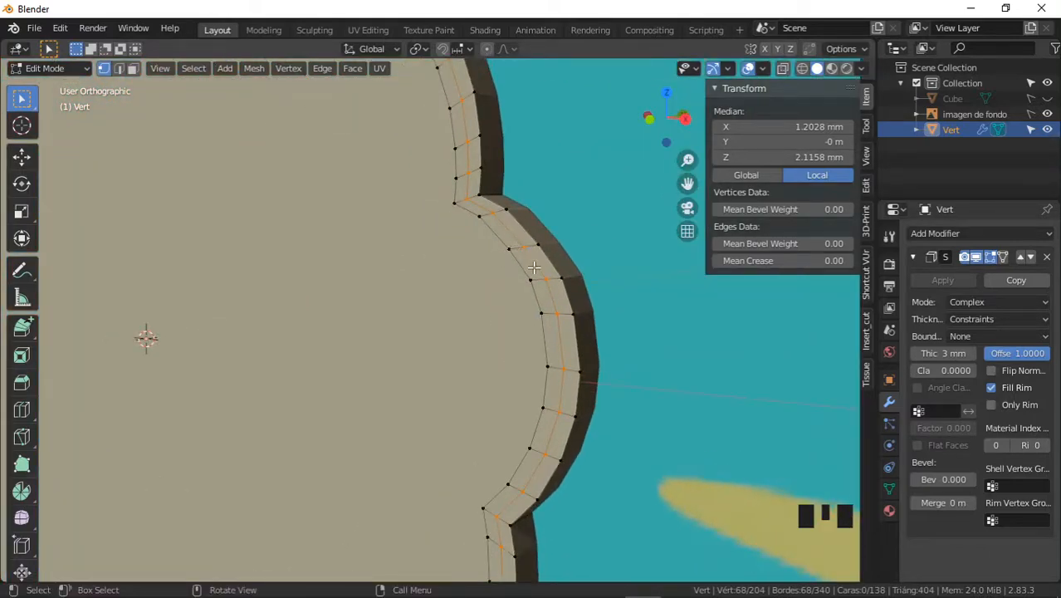
pyautogui.keyDown('ctrl'); pyautogui.moveTo(531, 249); pyautogui.dragTo(486, 287, button='middle'); pyautogui.keyUp('ctrl')
pyautogui.keyDown('shift'); pyautogui.moveTo(486, 286); pyautogui.dragTo(468, 269, button='middle'); pyautogui.keyUp('shift')
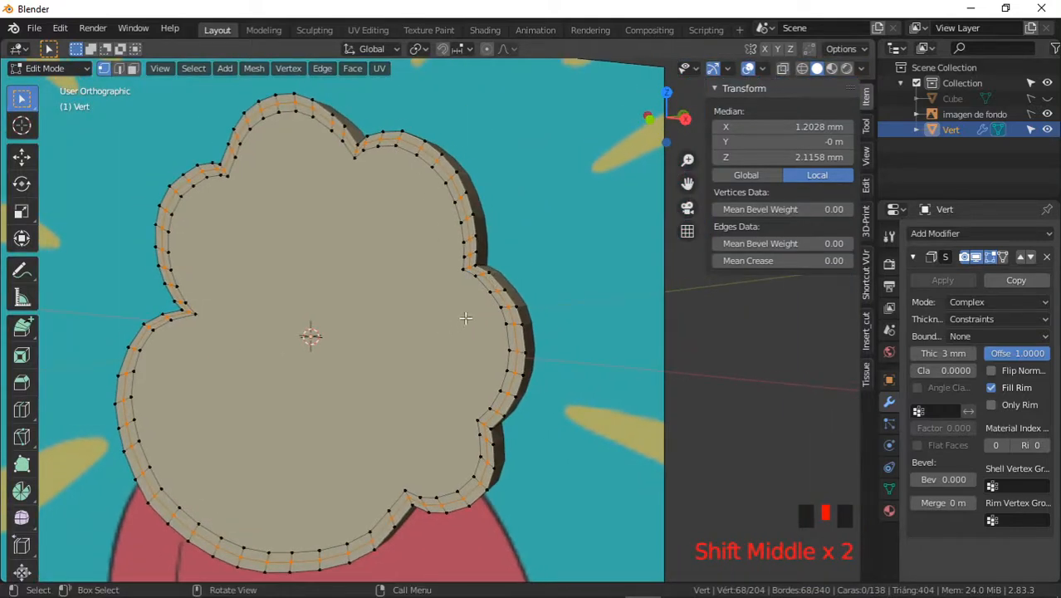
pyautogui.keyDown('ctrl'); pyautogui.moveTo(510, 315); pyautogui.dragTo(493, 266, button='middle'); pyautogui.keyUp('ctrl')
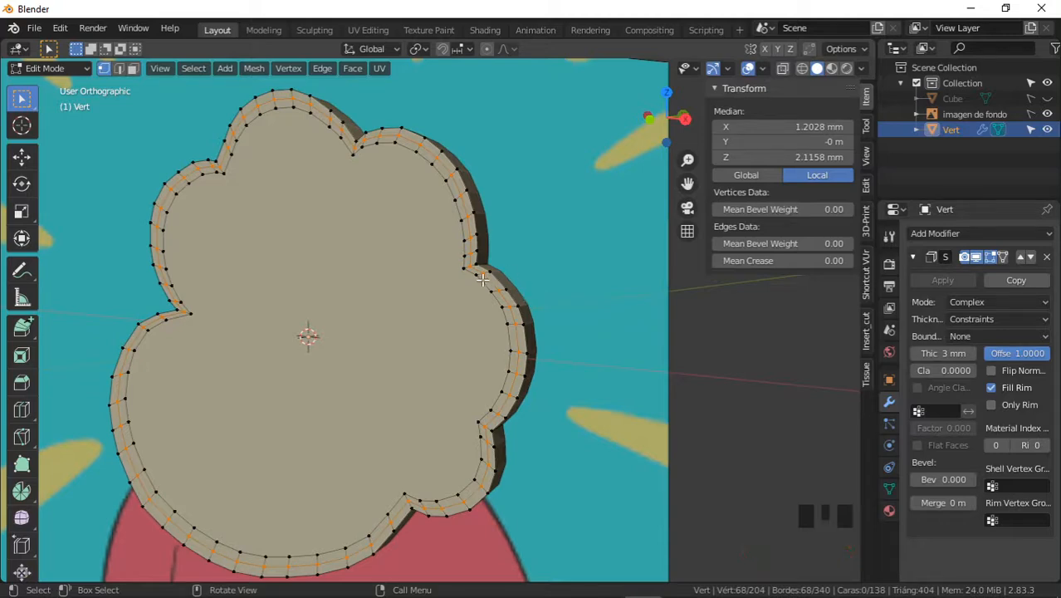
pyautogui.moveTo(480, 277); pyautogui.dragTo(464, 282, button='middle')
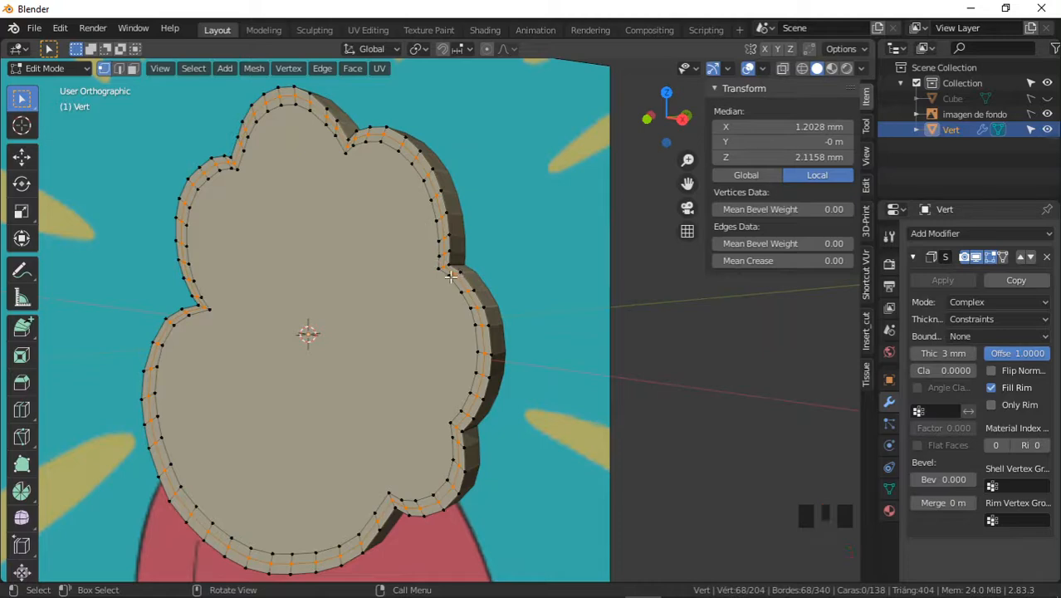
pyautogui.moveTo(470, 294)
pyautogui.mouseDown(button='middle')
pyautogui.moveTo(435, 324)
pyautogui.moveTo(479, 303)
pyautogui.moveTo(466, 308)
pyautogui.mouseUp(button='middle')
pyautogui.keyDown('shift'); pyautogui.moveTo(467, 308); pyautogui.dragTo(458, 220, button='middle'); pyautogui.keyUp('shift')
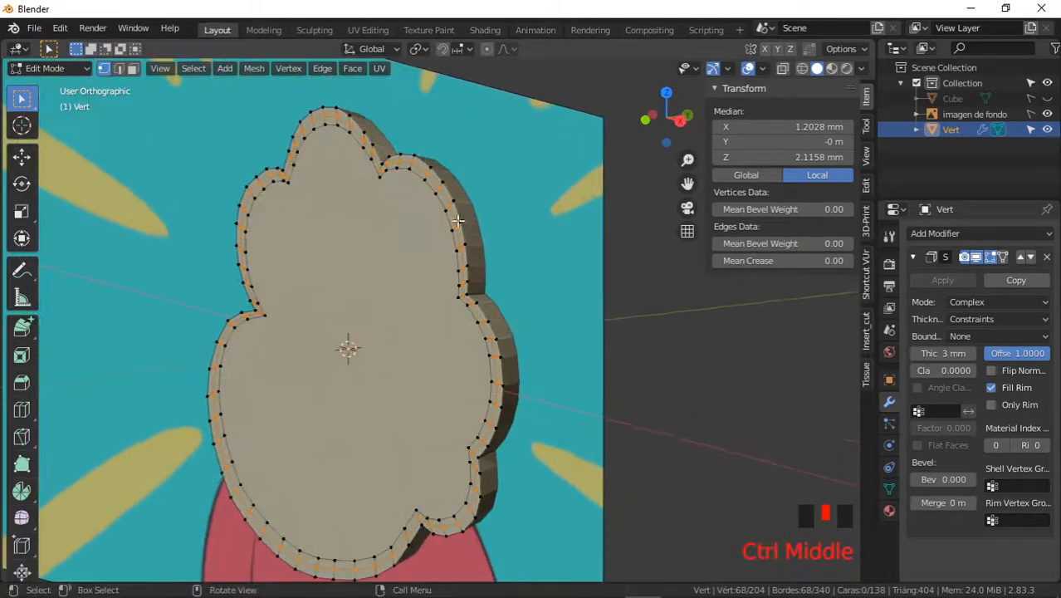
pyautogui.keyDown('ctrl'); pyautogui.moveTo(462, 283); pyautogui.dragTo(457, 285, button='middle'); pyautogui.keyUp('ctrl')
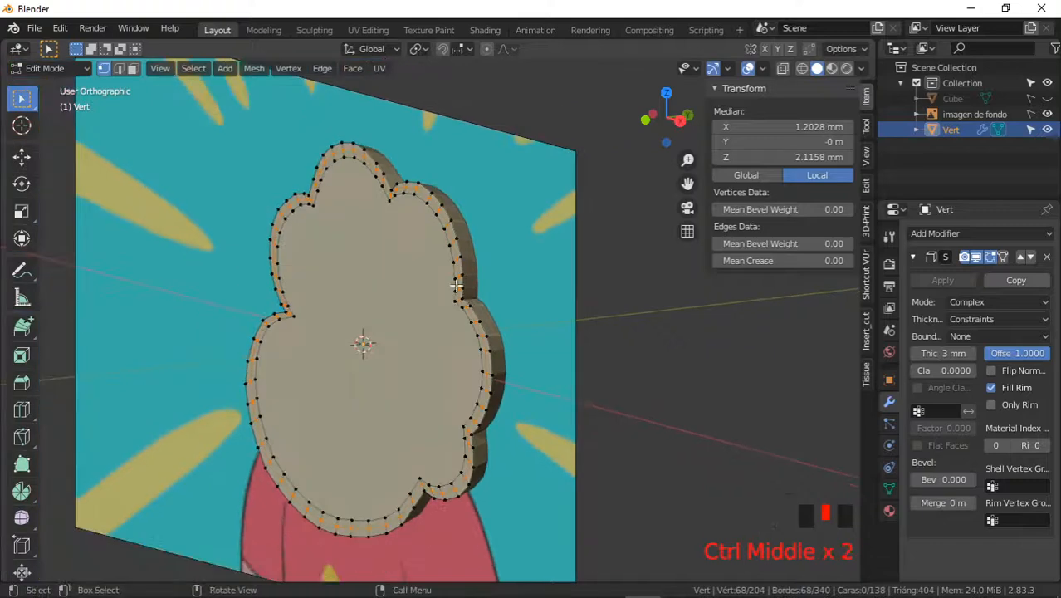
# - Apply the Solidify modifier in Object Mode and return to editing the head mesh in face select mode
pyautogui.press('Tab')
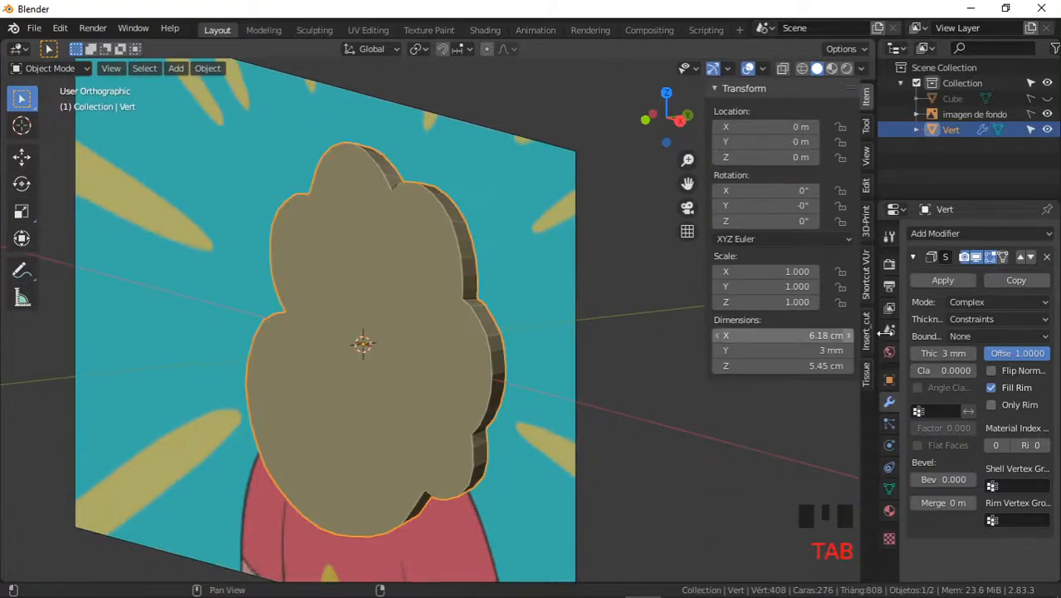
pyautogui.click(951, 281)
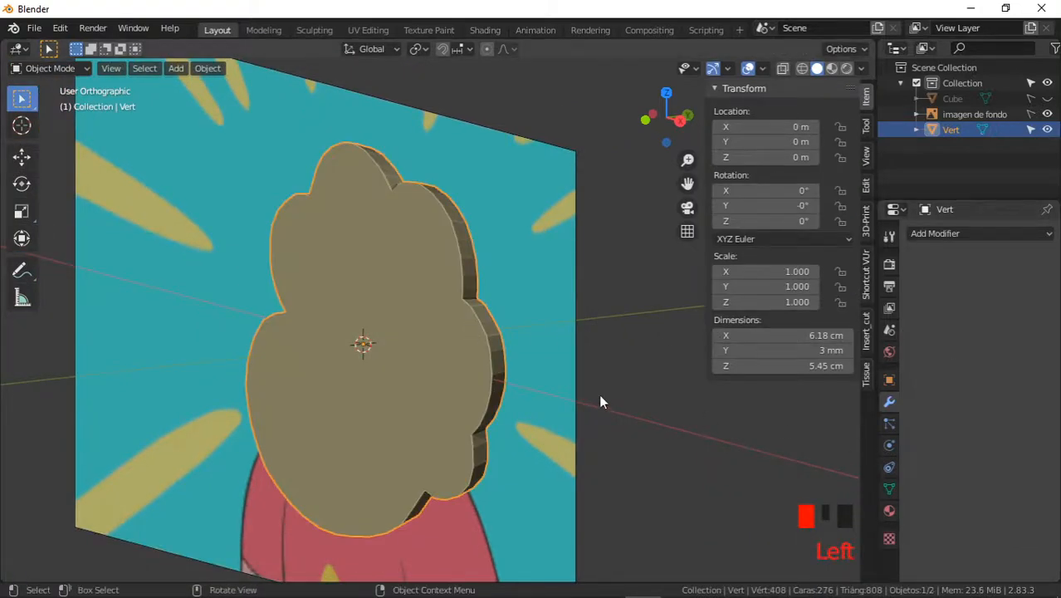
pyautogui.press('Tab')
pyautogui.keyDown('ctrl'); pyautogui.moveTo(602, 398); pyautogui.dragTo(501, 292, button='middle'); pyautogui.keyUp('ctrl')
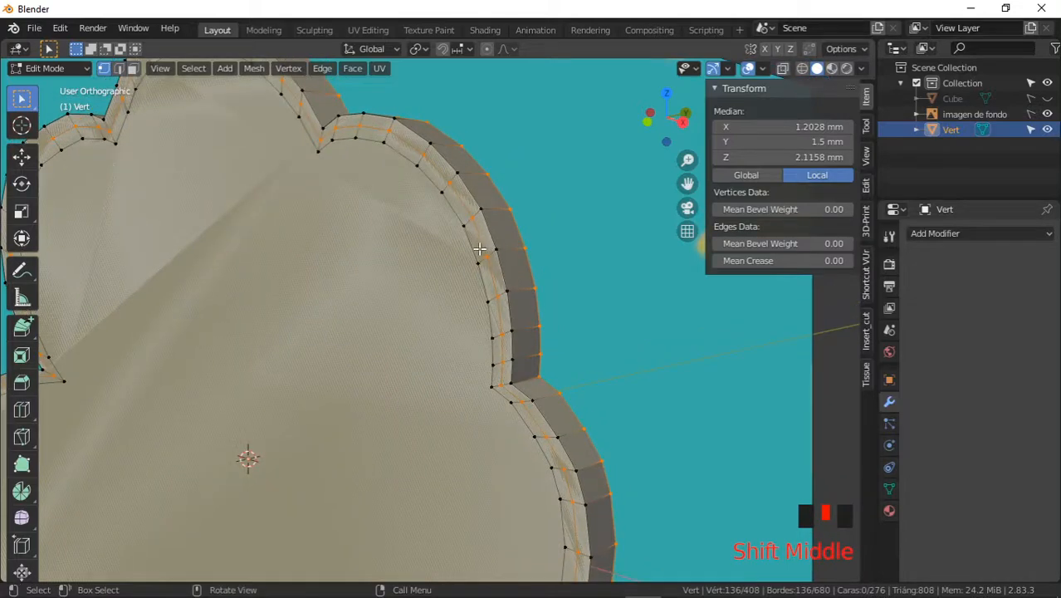
pyautogui.keyDown('shift'); pyautogui.moveTo(474, 256); pyautogui.dragTo(477, 250, button='middle'); pyautogui.keyUp('shift')
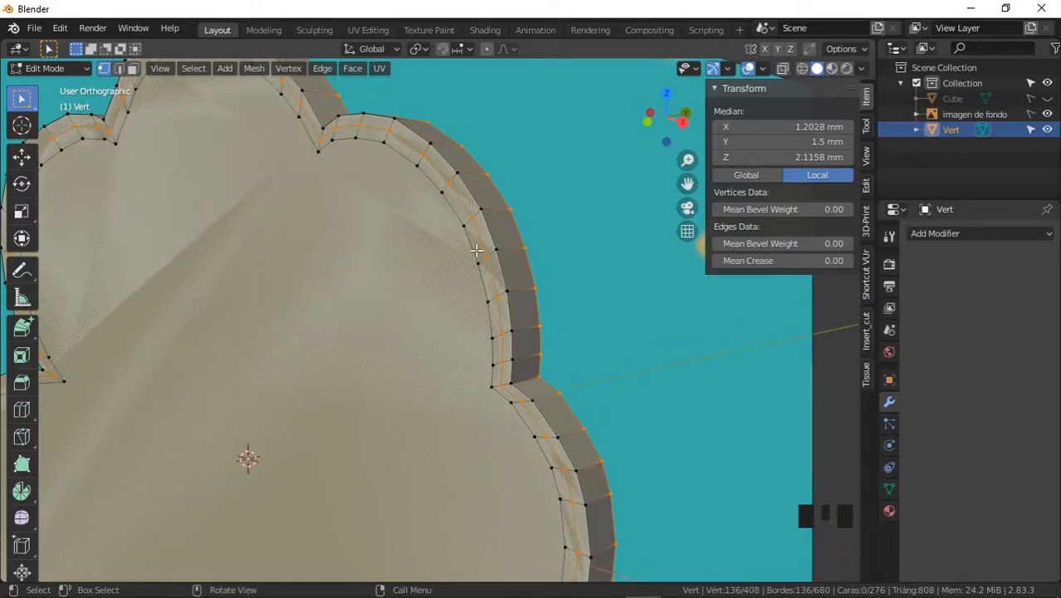
pyautogui.click(133, 68)
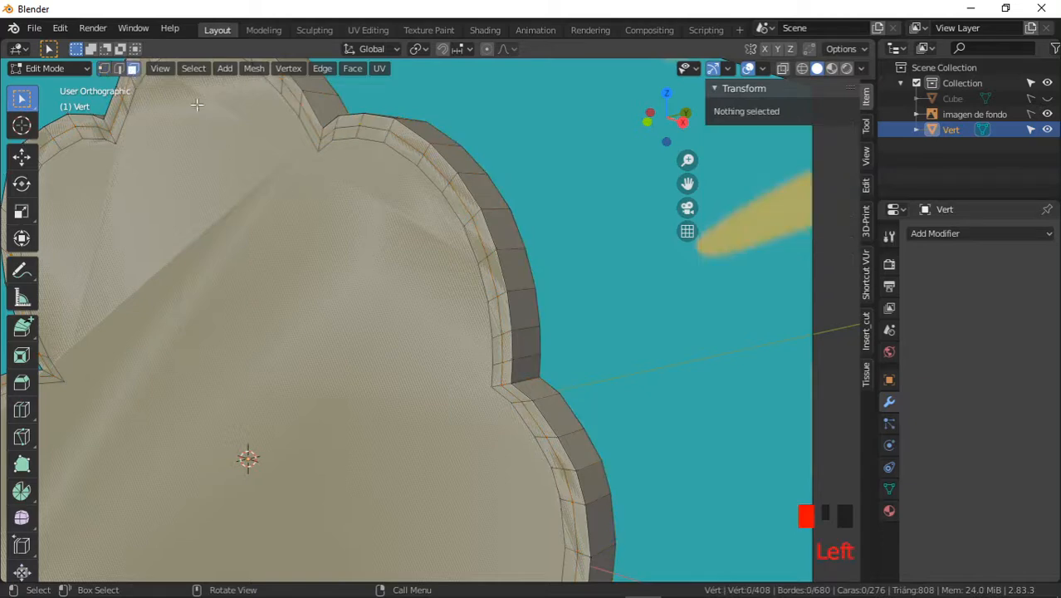
# - Try hiding the head's large central face to inspect the geometry behind it, and undo the hiding
pyautogui.keyDown('alt'); pyautogui.click(446, 190); pyautogui.keyUp('alt')
pyautogui.keyDown('ctrl'); pyautogui.moveTo(449, 192); pyautogui.dragTo(456, 235, button='middle'); pyautogui.keyUp('ctrl')
pyautogui.keyDown('shift'); pyautogui.moveTo(455, 236); pyautogui.dragTo(477, 213, button='middle'); pyautogui.keyUp('shift')
pyautogui.moveTo(477, 212); pyautogui.dragTo(384, 310, button='middle')
pyautogui.click(385, 310)
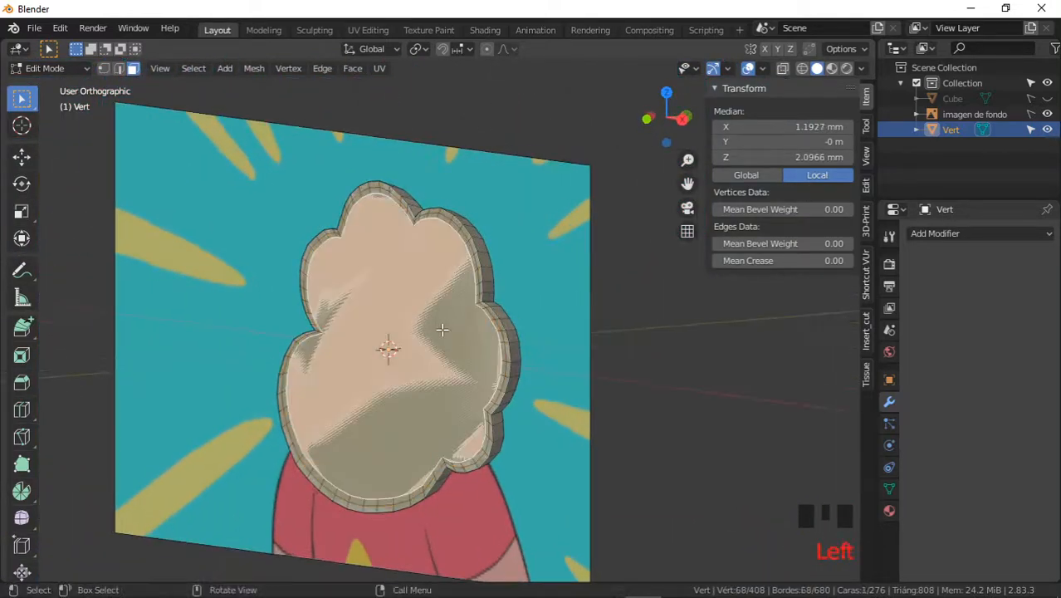
pyautogui.moveTo(441, 329); pyautogui.dragTo(469, 316, button='middle')
pyautogui.press('h')
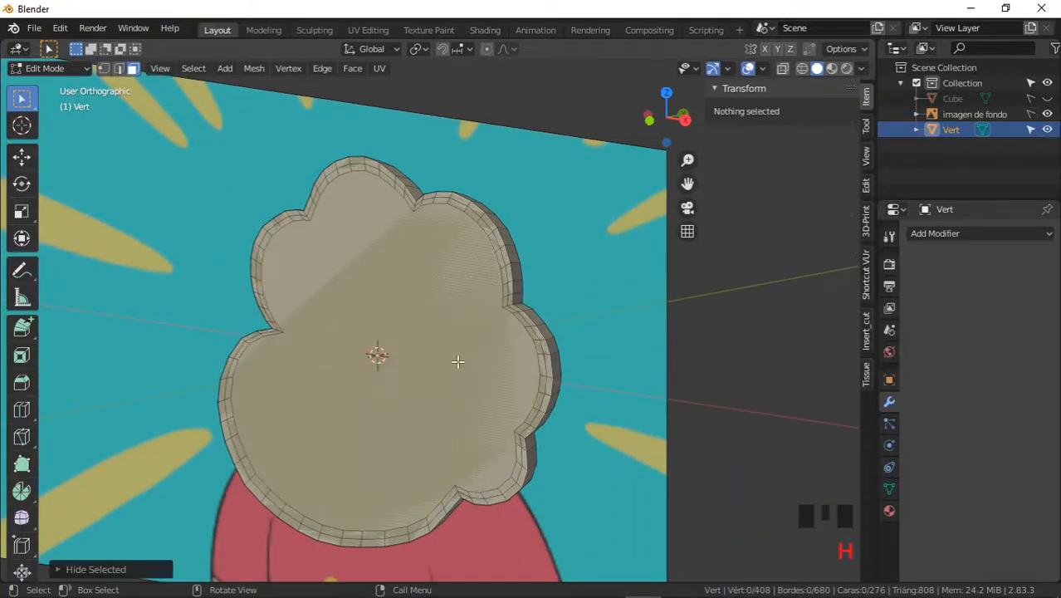
pyautogui.moveTo(457, 362); pyautogui.dragTo(377, 312, button='middle')
pyautogui.hotkey('ctrl', 'z')
# - Merge all of the head mesh's vertices by distance and return to Object Mode
pyautogui.press('a')
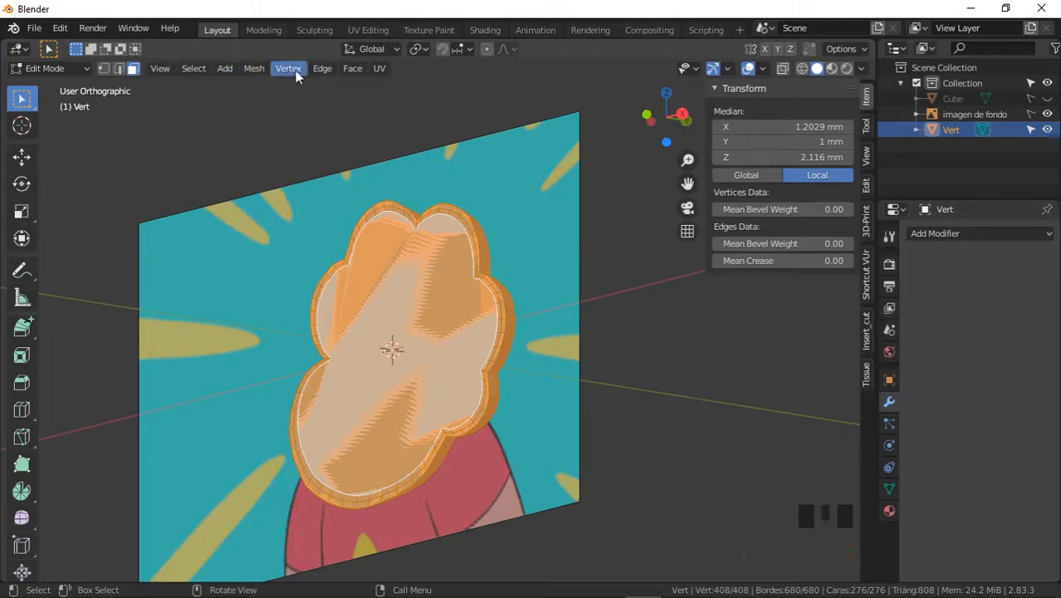
pyautogui.click(256, 69)
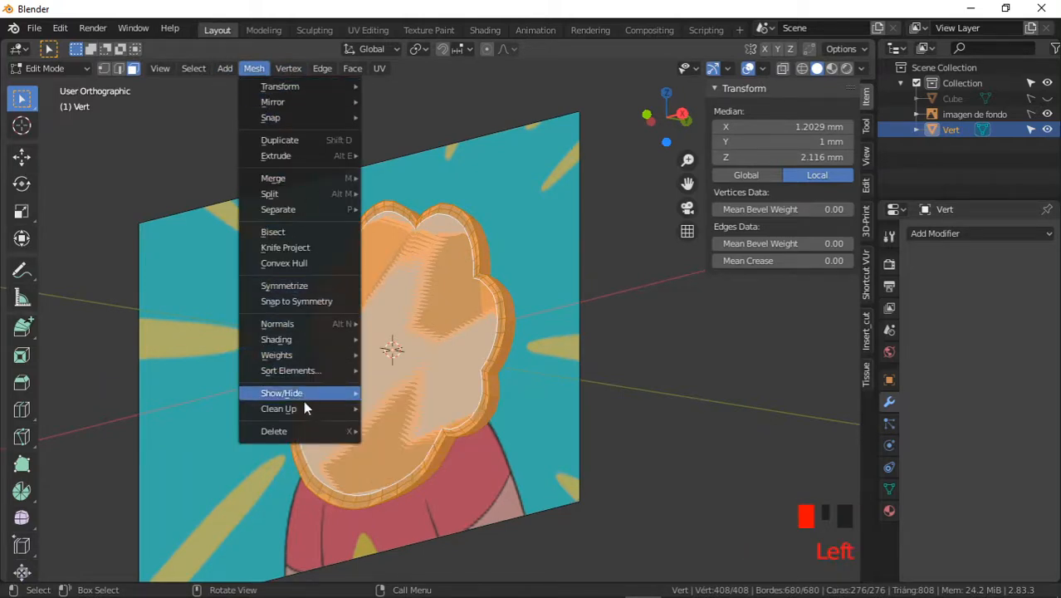
pyautogui.moveTo(303, 405)
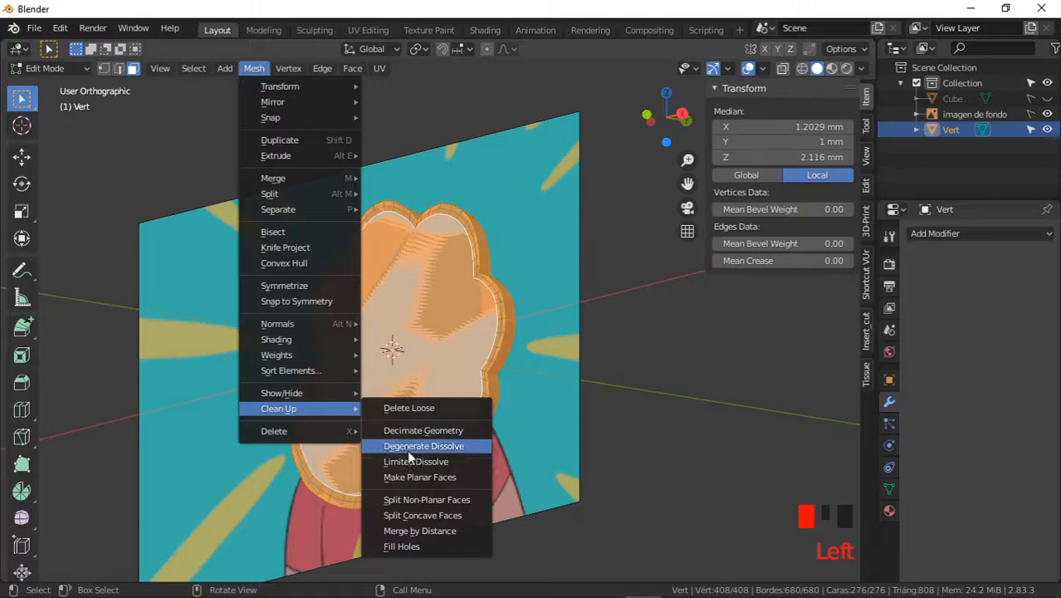
pyautogui.click(404, 531)
pyautogui.keyDown('shift'); pyautogui.moveTo(396, 505); pyautogui.dragTo(471, 339, button='middle'); pyautogui.keyUp('shift')
pyautogui.click(395, 247)
pyautogui.moveTo(396, 247); pyautogui.dragTo(500, 325, button='middle')
pyautogui.press('Tab')
# - Make the background image selectable and move it back along the Y axis, away from the head
pyautogui.click(534, 294)
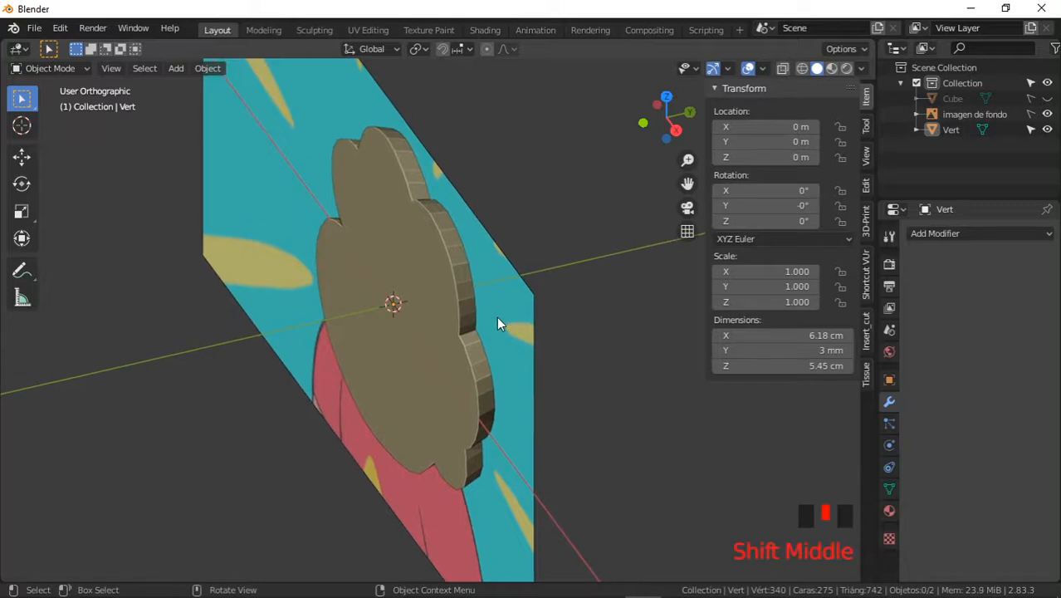
pyautogui.press('y')
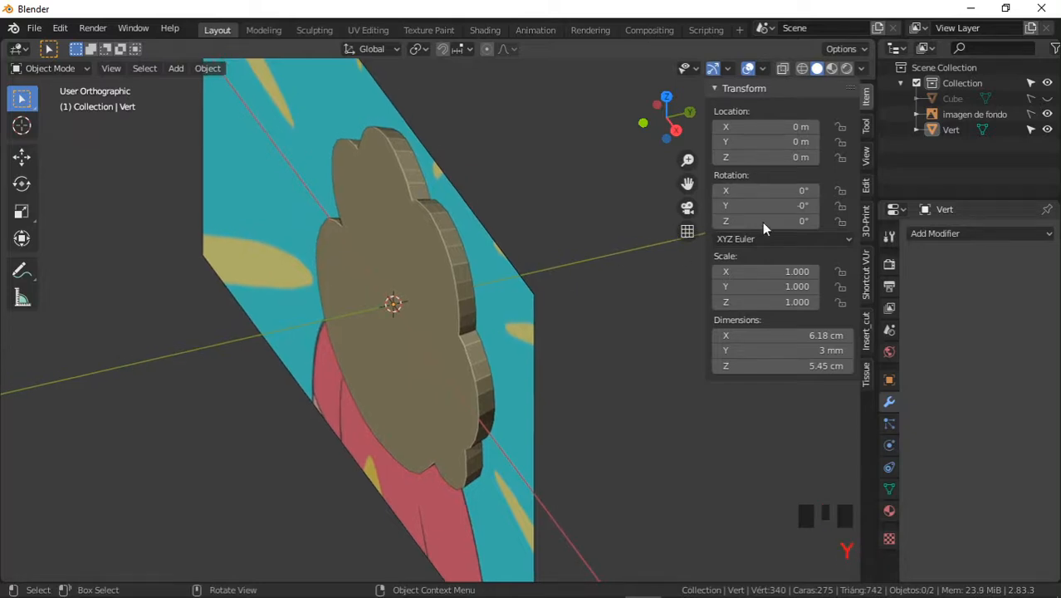
pyautogui.click(1030, 115)
pyautogui.click(973, 116)
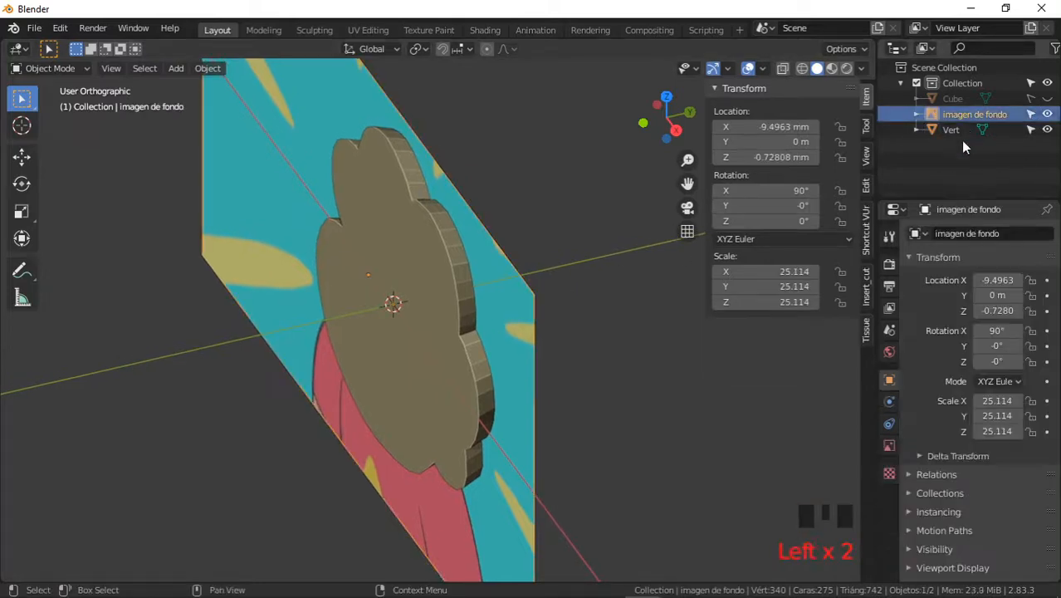
pyautogui.press('g')
pyautogui.click(445, 327)
# - Select the head mesh and open it in Edit Mode
pyautogui.click(456, 348)
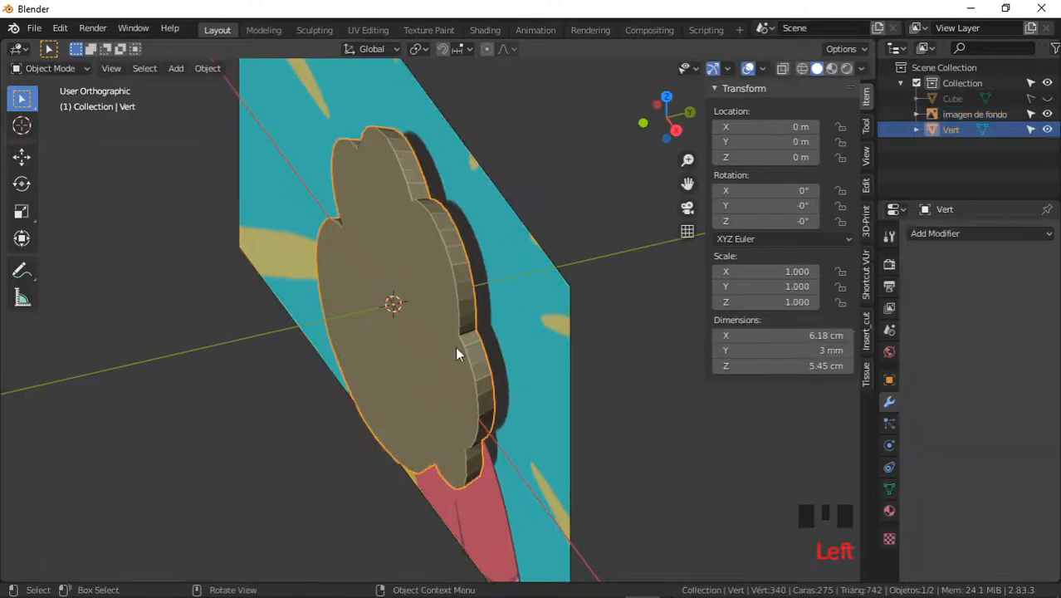
pyautogui.moveTo(455, 349); pyautogui.dragTo(481, 360, button='middle')
pyautogui.press('Tab')
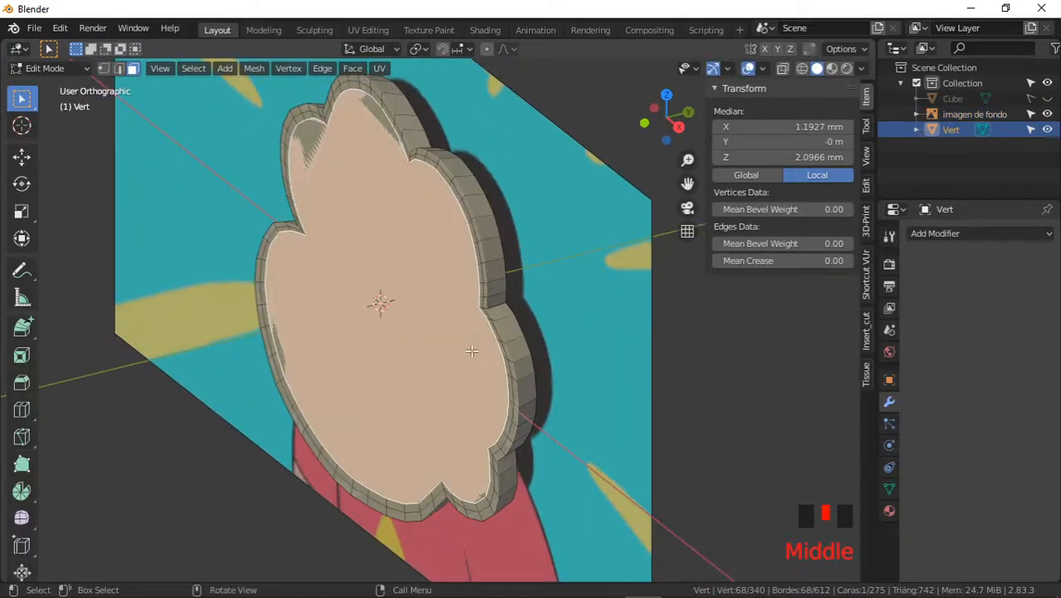
# - Hide the selected central face again to check the cleaned-up mesh beneath, and undo the hiding
pyautogui.press('h')
pyautogui.moveTo(474, 346); pyautogui.dragTo(425, 313, button='middle')
pyautogui.hotkey('ctrl', 'z')
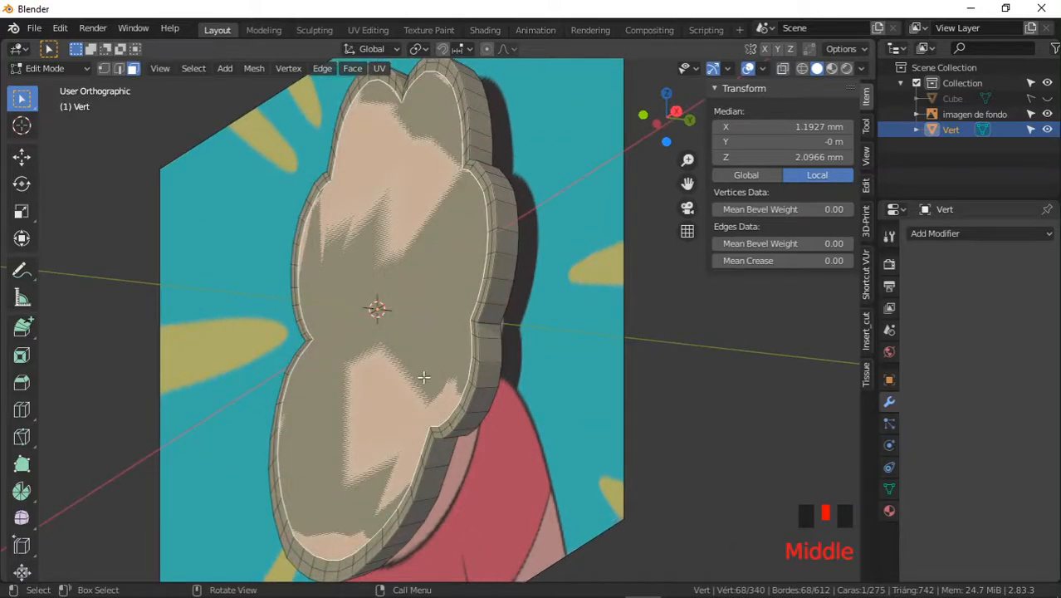
# - Try to delete the central front face together with the border face loops of the head mesh, and undo the deletion
pyautogui.keyDown('alt'); pyautogui.keyDown('shift'); pyautogui.click(405, 490); pyautogui.keyUp('shift'); pyautogui.keyUp('alt')
pyautogui.moveTo(405, 490); pyautogui.dragTo(500, 302, button='middle')
pyautogui.keyDown('ctrl'); pyautogui.moveTo(500, 302); pyautogui.dragTo(499, 270, button='middle'); pyautogui.keyUp('ctrl')
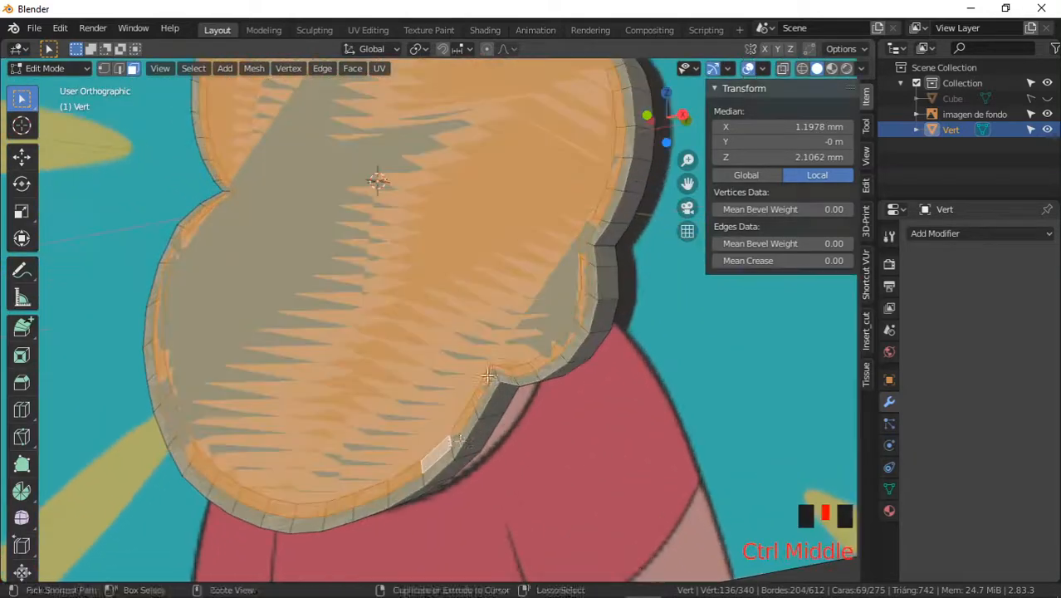
pyautogui.keyDown('alt'); pyautogui.keyDown('shift'); pyautogui.click(455, 453); pyautogui.keyUp('shift'); pyautogui.keyUp('alt')
pyautogui.keyDown('shift'); pyautogui.moveTo(468, 395); pyautogui.dragTo(378, 259, button='middle'); pyautogui.keyUp('shift')
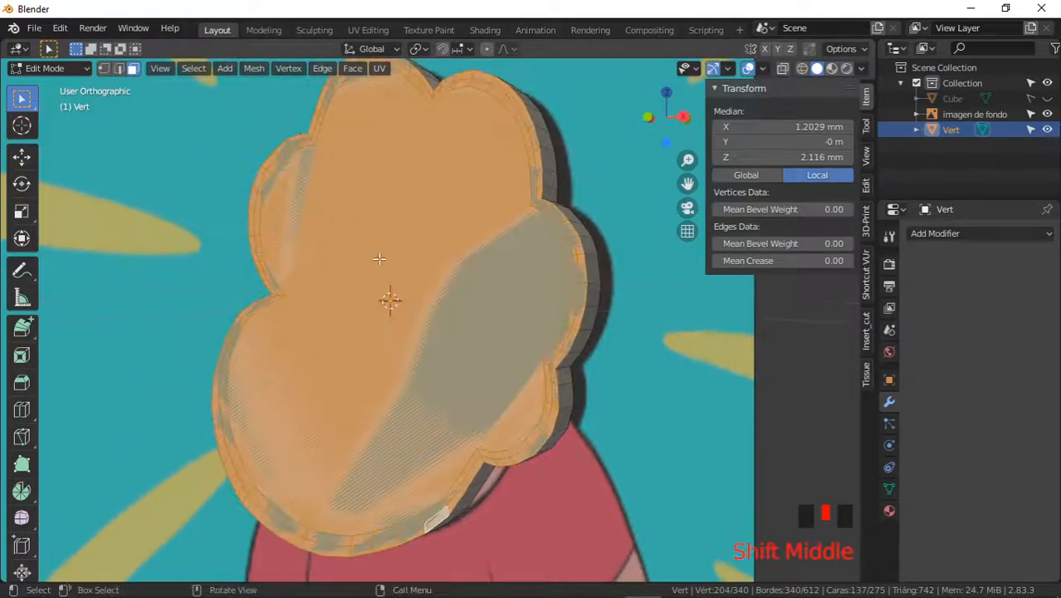
pyautogui.keyDown('shift'); pyautogui.moveTo(450, 338); pyautogui.dragTo(411, 267, button='middle'); pyautogui.keyUp('shift')
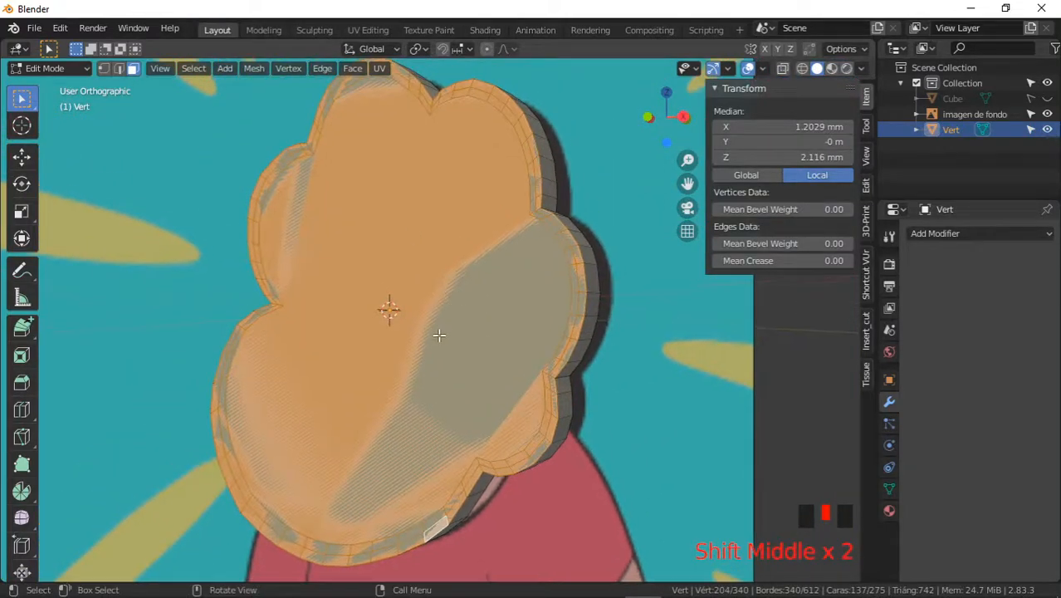
pyautogui.press('x')
pyautogui.click(420, 367)
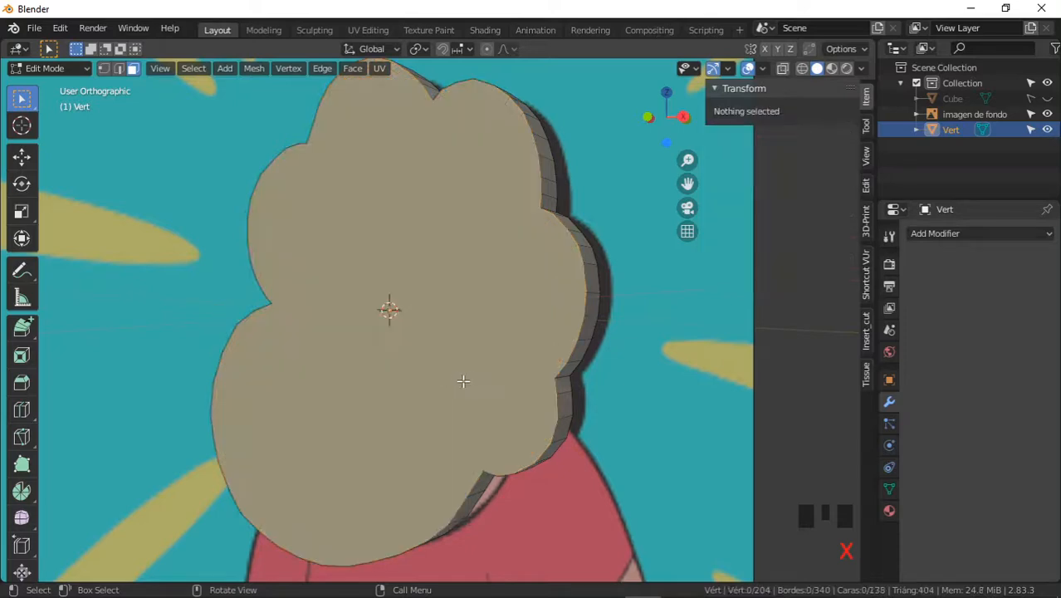
pyautogui.keyDown('ctrl'); pyautogui.moveTo(463, 381); pyautogui.dragTo(500, 420, button='middle'); pyautogui.keyUp('ctrl')
pyautogui.hotkey('ctrl', 'z')
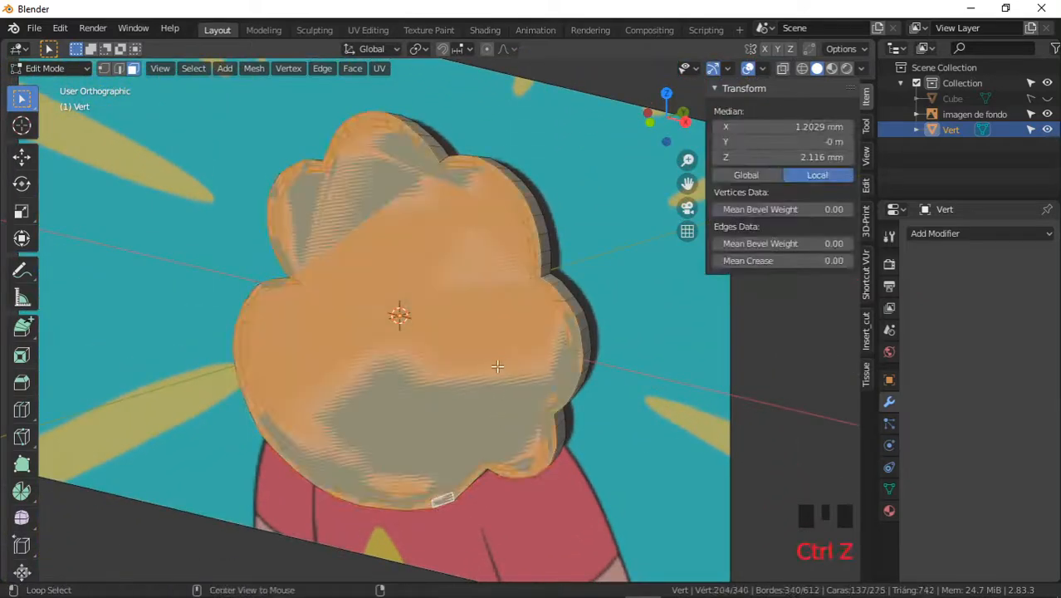
# - Select only the large overlapping central face at the front of the head and delete it
pyautogui.keyDown('alt'); pyautogui.click(521, 375); pyautogui.keyUp('alt')
pyautogui.click(481, 369)
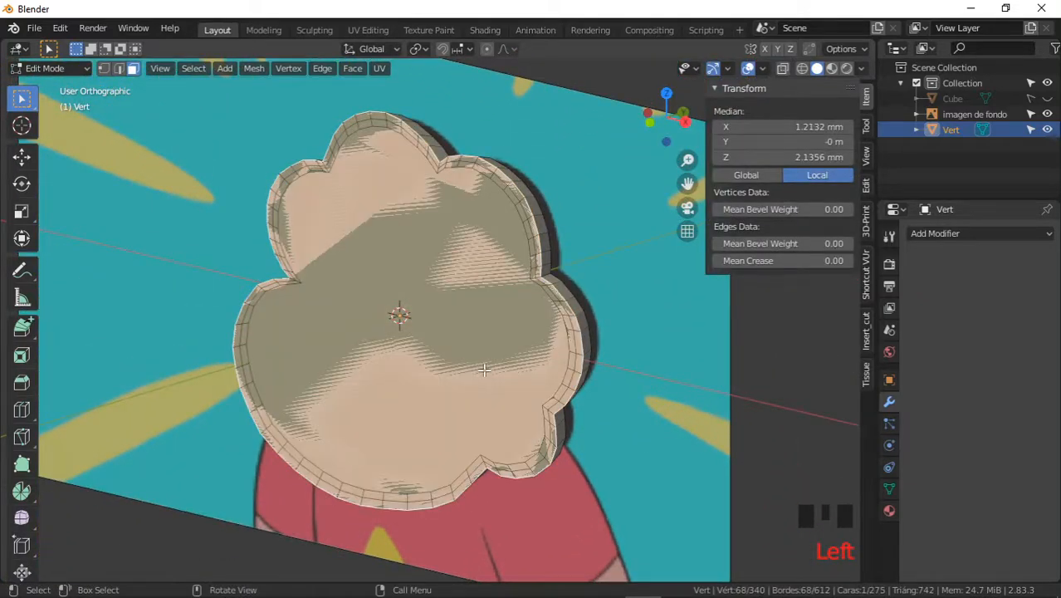
pyautogui.press('x')
pyautogui.click(478, 386)
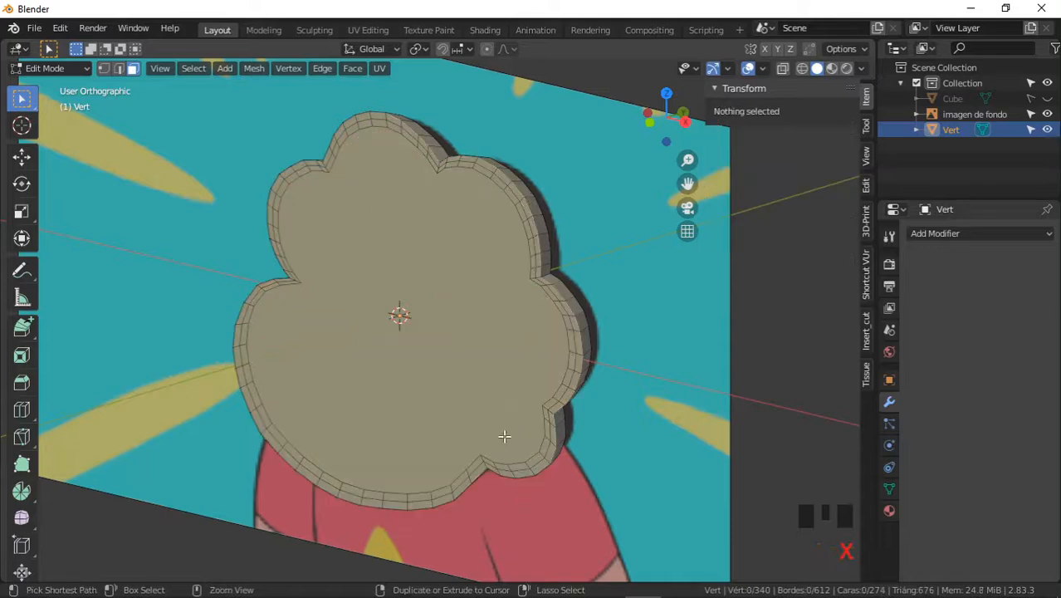
# - Select the inner face loop of the head's border and extrude it -3 mm along the global Y axis
pyautogui.keyDown('ctrl'); pyautogui.moveTo(479, 386); pyautogui.dragTo(505, 296, button='middle'); pyautogui.keyUp('ctrl')
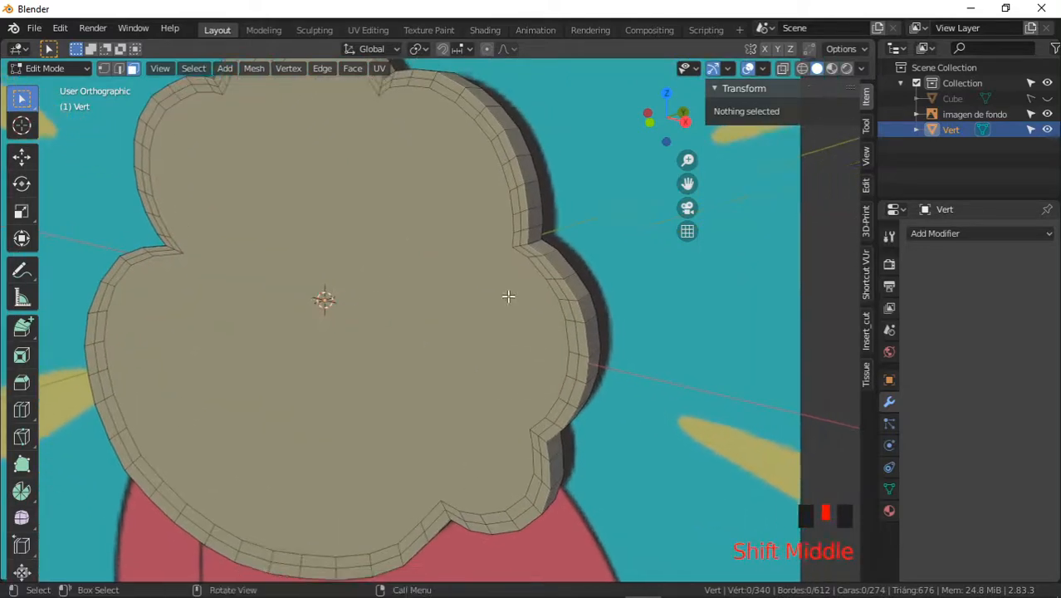
pyautogui.keyDown('ctrl'); pyautogui.moveTo(515, 419); pyautogui.dragTo(555, 303, button='middle'); pyautogui.keyUp('ctrl')
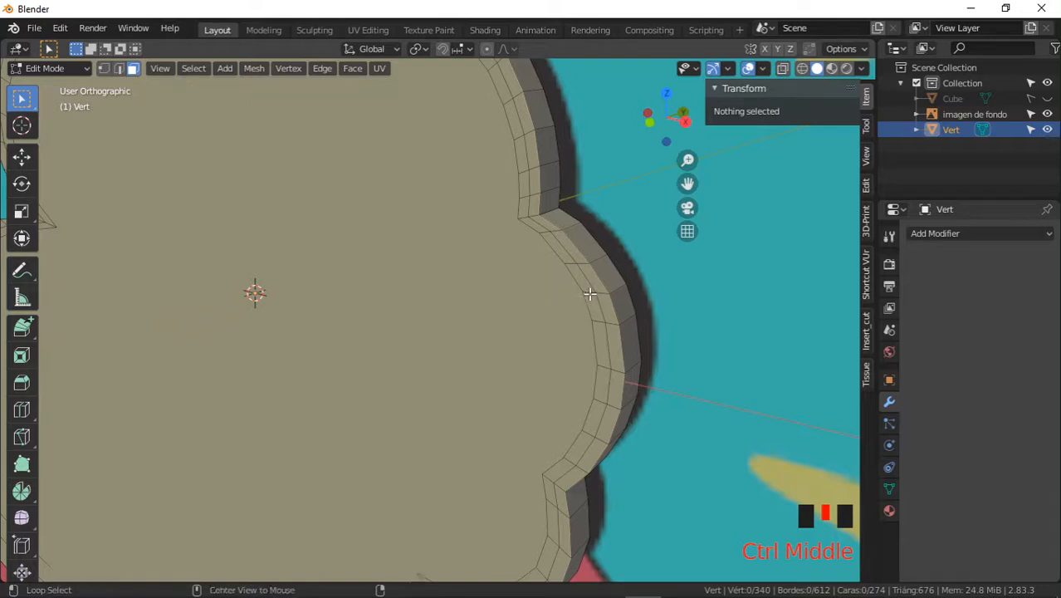
pyautogui.keyDown('alt'); pyautogui.click(588, 293); pyautogui.keyUp('alt')
pyautogui.keyDown('ctrl'); pyautogui.moveTo(575, 244); pyautogui.dragTo(530, 350, button='middle'); pyautogui.keyUp('ctrl')
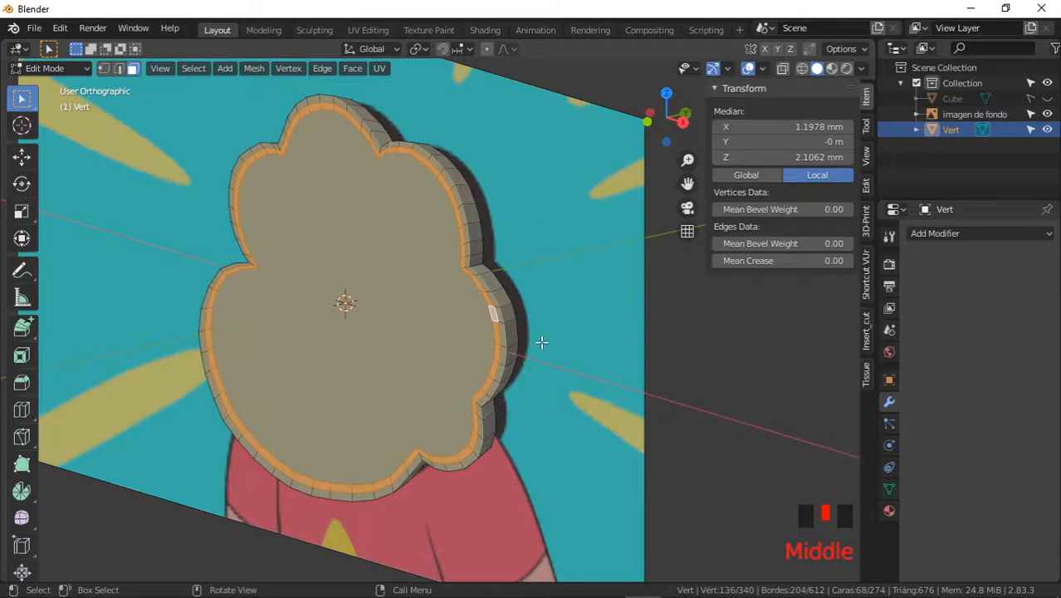
pyautogui.press('KP_3')
pyautogui.keyDown('shift'); pyautogui.moveTo(466, 210); pyautogui.dragTo(444, 212, button='middle'); pyautogui.keyUp('shift')
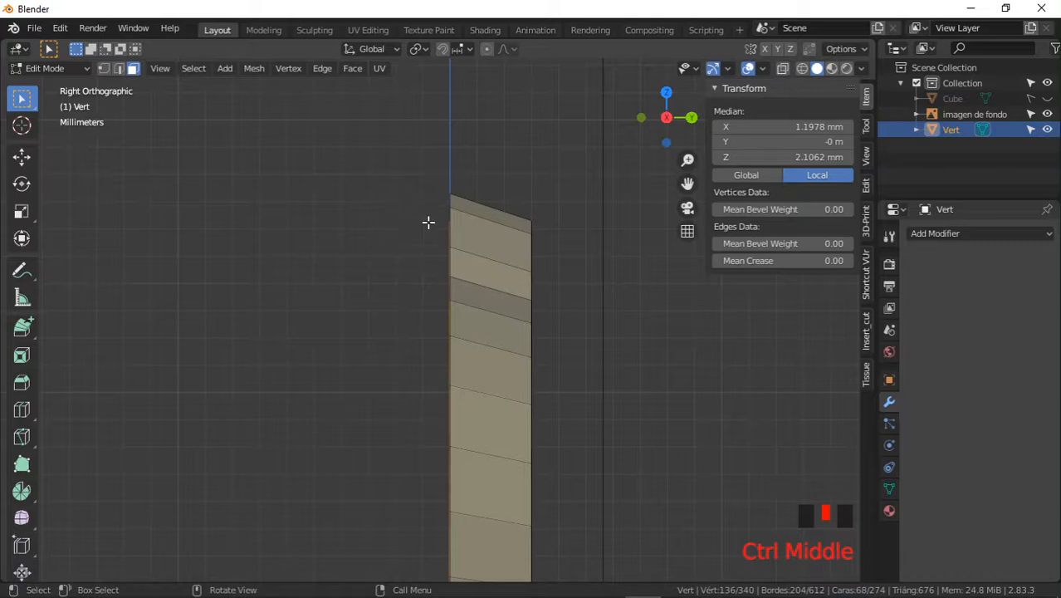
pyautogui.press('e')
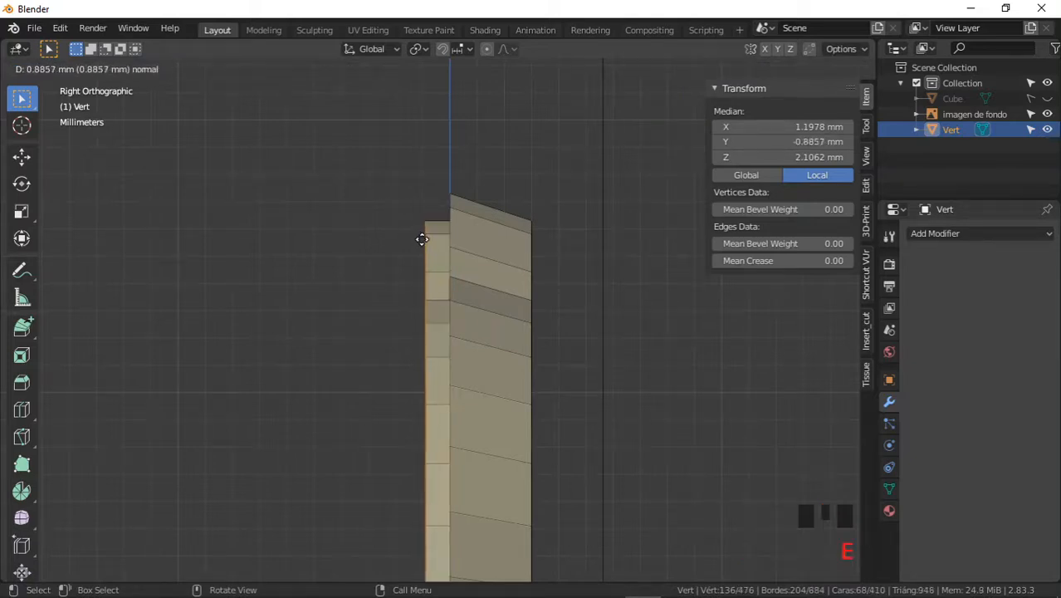
pyautogui.press('y')
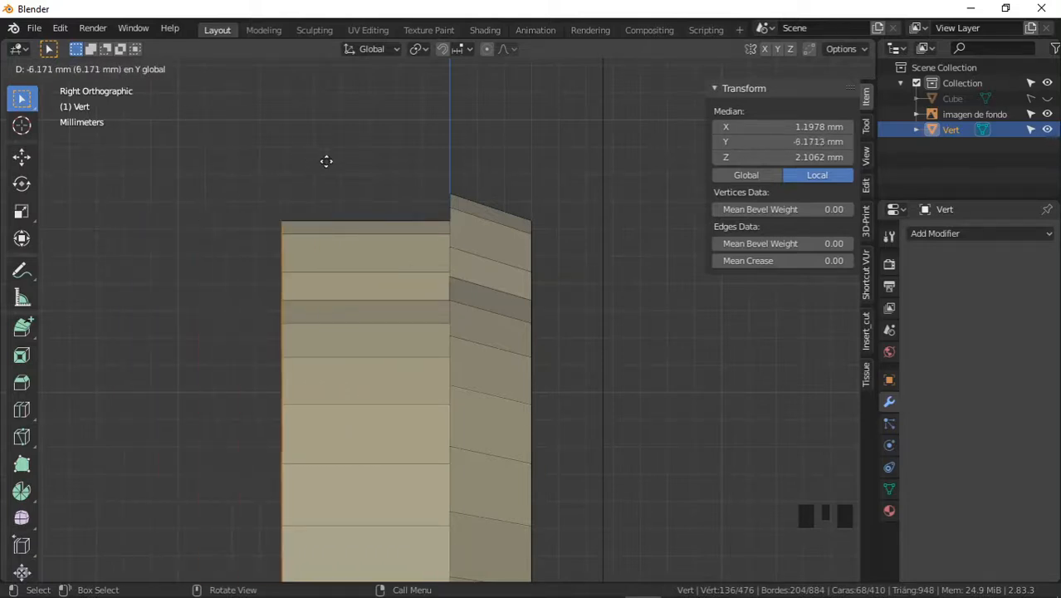
pyautogui.write('0.')
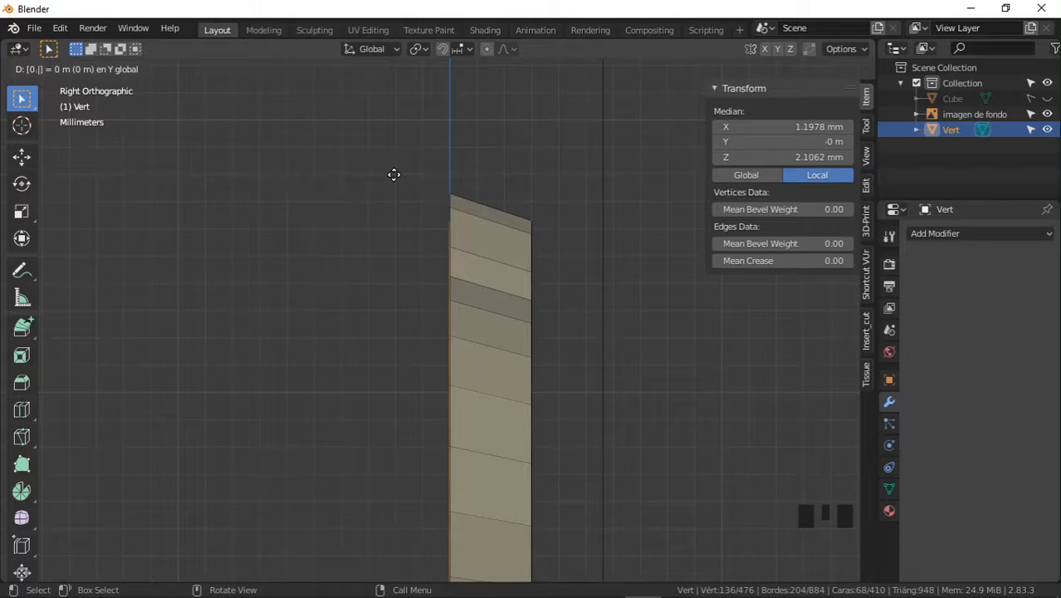
pyautogui.write('003')
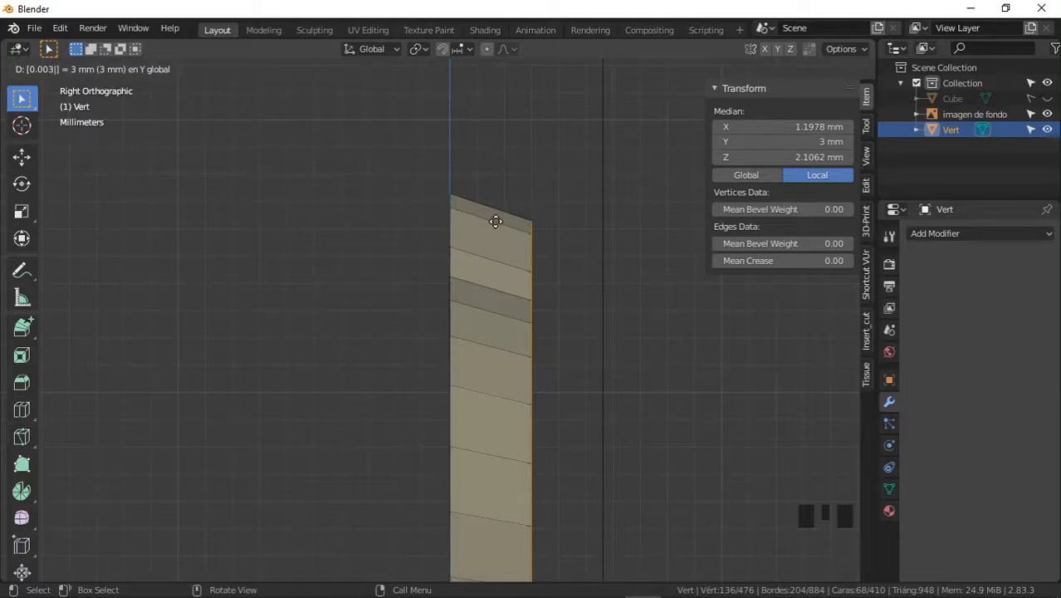
pyautogui.press('-')
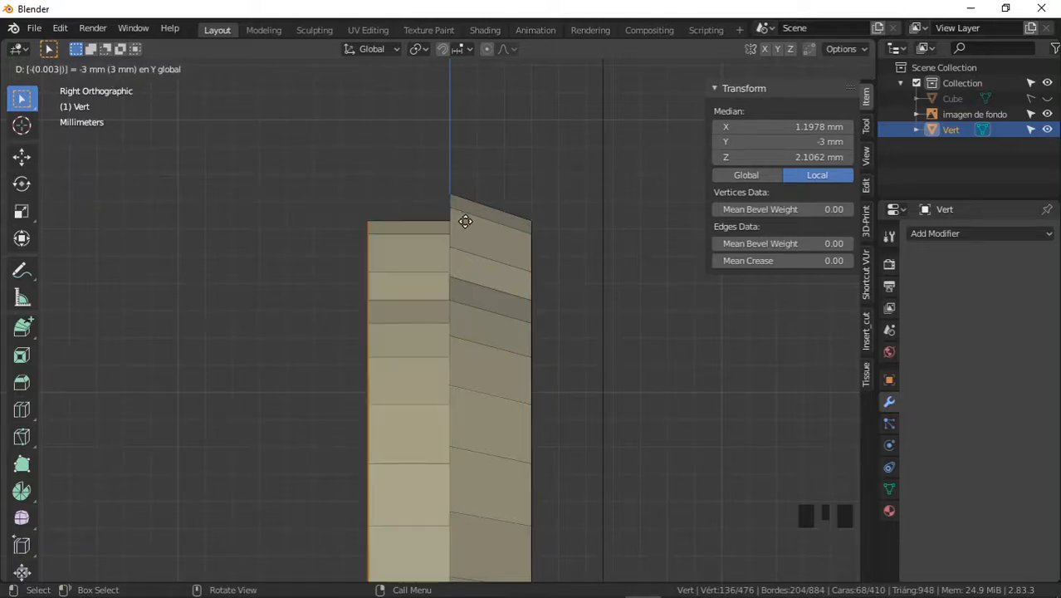
pyautogui.click(424, 304)
# - Return to Object Mode and show the head as a wireframe over the character image in front view
pyautogui.keyDown('ctrl'); pyautogui.moveTo(614, 254); pyautogui.dragTo(445, 357, button='middle'); pyautogui.keyUp('ctrl')
pyautogui.press('KP_1')
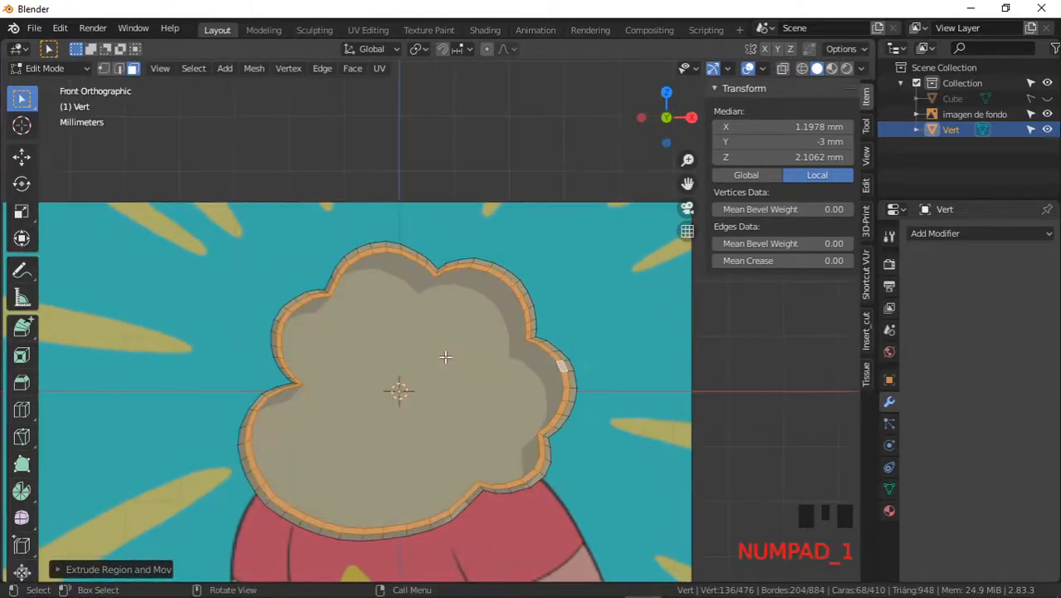
pyautogui.press('Tab')
pyautogui.keyDown('ctrl'); pyautogui.moveTo(519, 363); pyautogui.dragTo(473, 299, button='middle'); pyautogui.keyUp('ctrl')
pyautogui.press('KP_1')
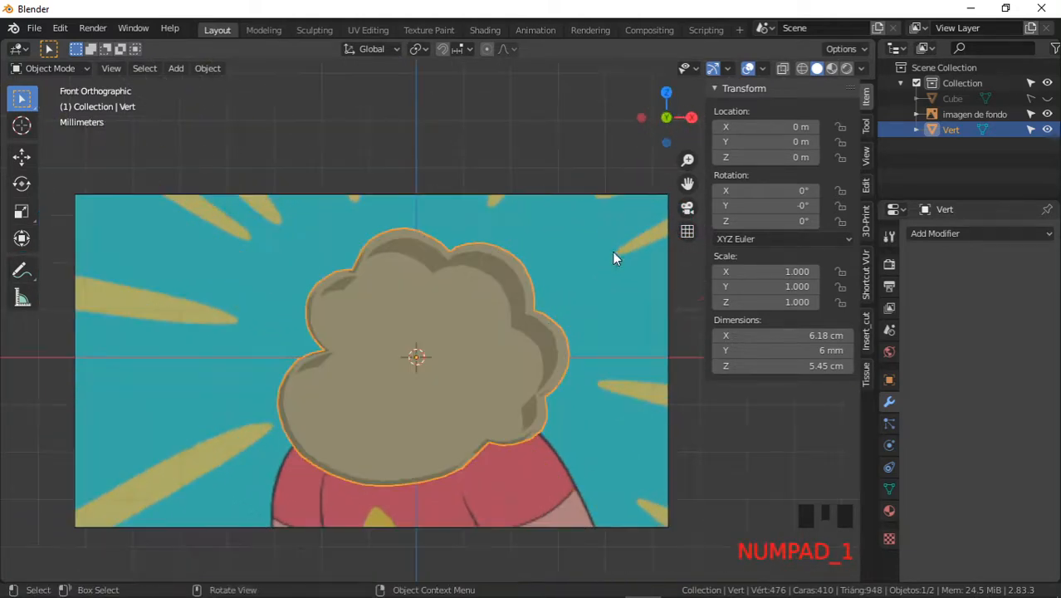
pyautogui.keyDown('shift'); pyautogui.moveTo(481, 332); pyautogui.dragTo(399, 349, button='middle'); pyautogui.keyUp('shift')
pyautogui.click(802, 69)
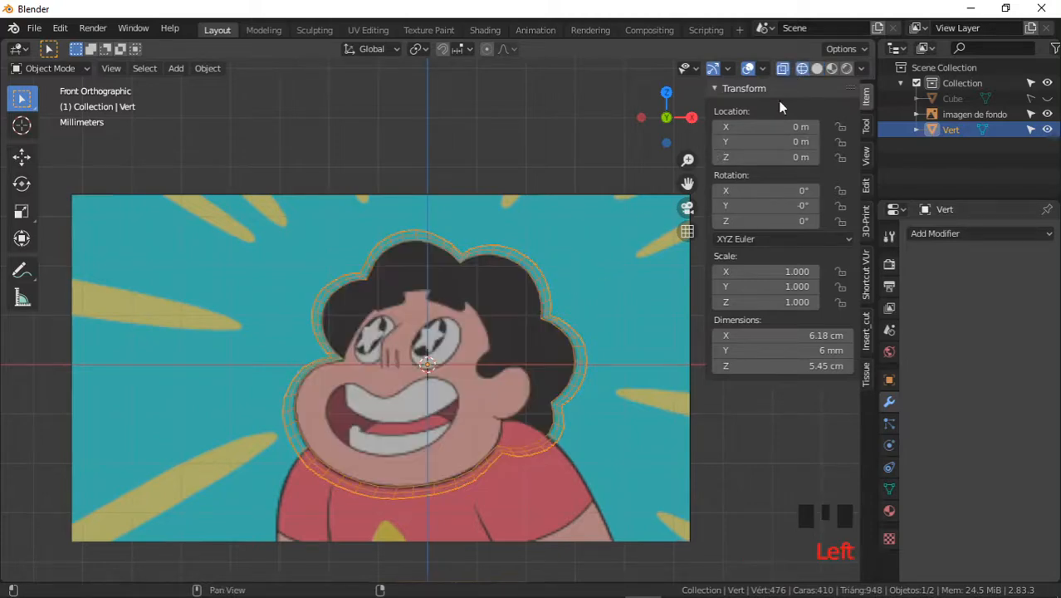
pyautogui.keyDown('ctrl'); pyautogui.moveTo(496, 369); pyautogui.dragTo(474, 348, button='middle'); pyautogui.keyUp('ctrl')
pyautogui.keyDown('shift'); pyautogui.moveTo(474, 349); pyautogui.dragTo(471, 313, button='middle'); pyautogui.keyUp('shift')
pyautogui.keyDown('ctrl'); pyautogui.moveTo(488, 355); pyautogui.dragTo(449, 345, button='middle'); pyautogui.keyUp('ctrl')
pyautogui.keyDown('shift'); pyautogui.moveTo(450, 344); pyautogui.dragTo(446, 328, button='middle'); pyautogui.keyUp('shift')
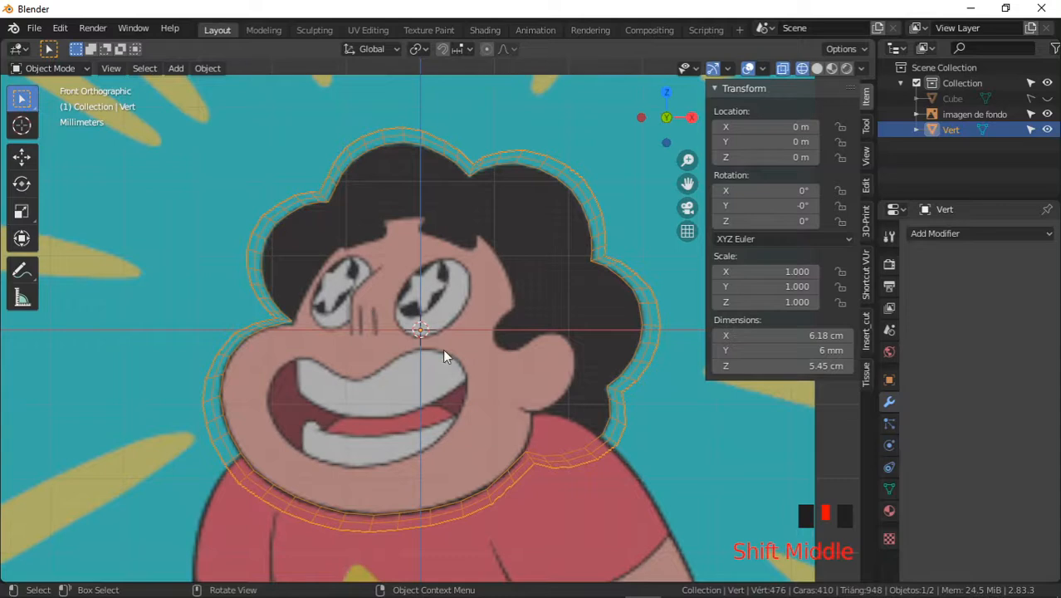
pyautogui.keyDown('shift'); pyautogui.moveTo(518, 342); pyautogui.dragTo(365, 378, button='middle'); pyautogui.keyUp('shift')
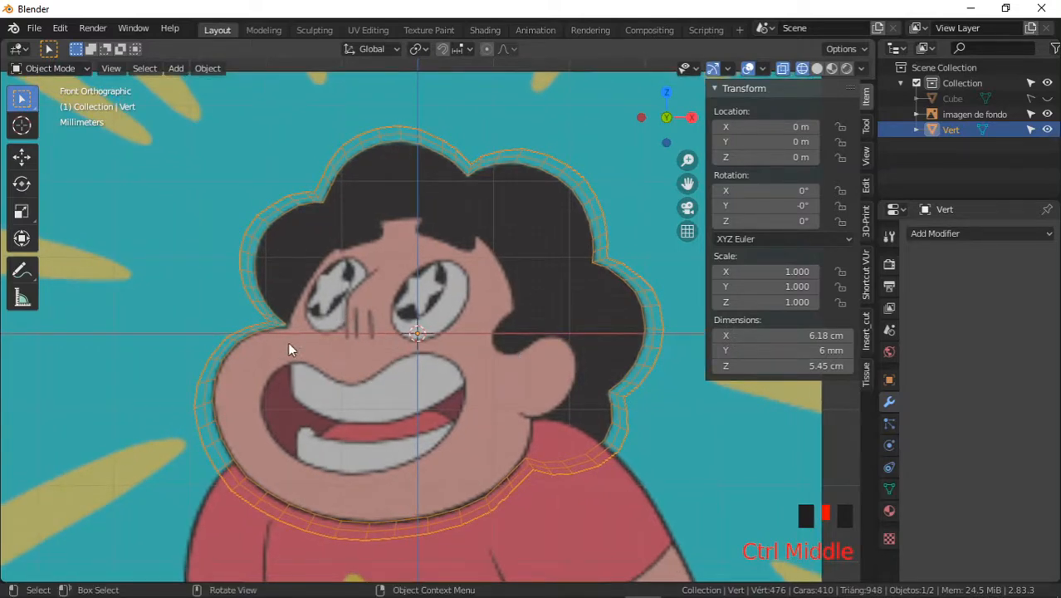
pyautogui.keyDown('ctrl'); pyautogui.moveTo(290, 324); pyautogui.dragTo(294, 351, button='middle'); pyautogui.keyUp('ctrl')
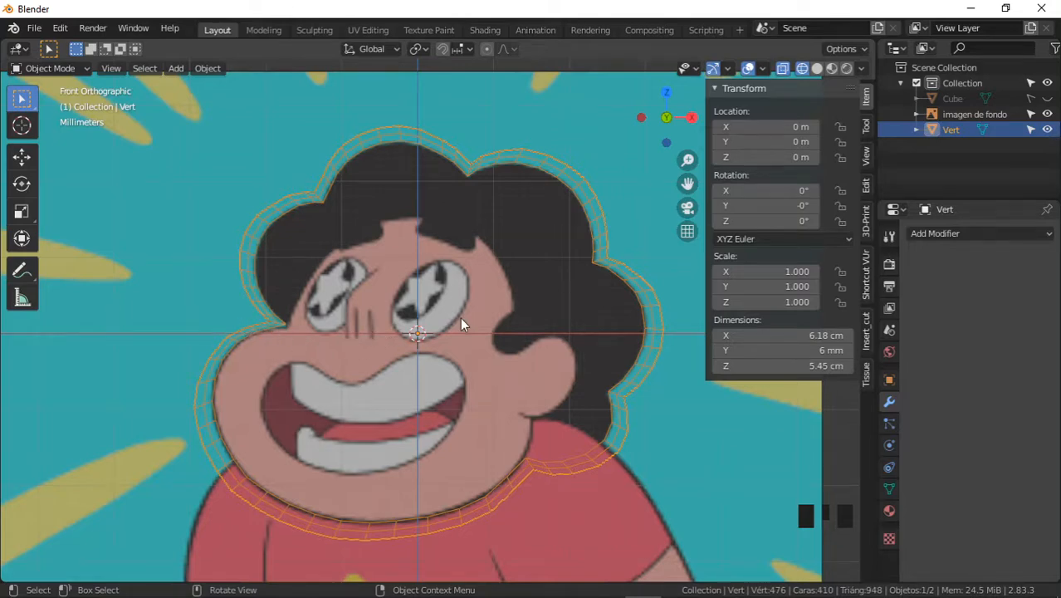
pyautogui.keyDown('shift'); pyautogui.moveTo(462, 323); pyautogui.dragTo(441, 347, button='middle'); pyautogui.keyUp('shift')
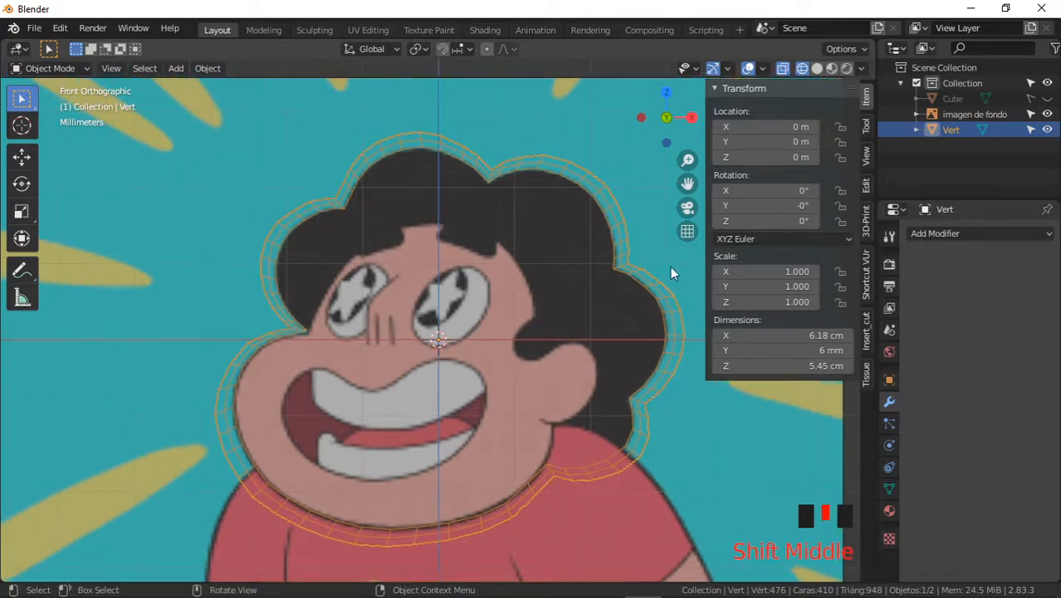
# - Rename the head outline object "Vert" as Fondo
pyautogui.doubleClick(950, 131)
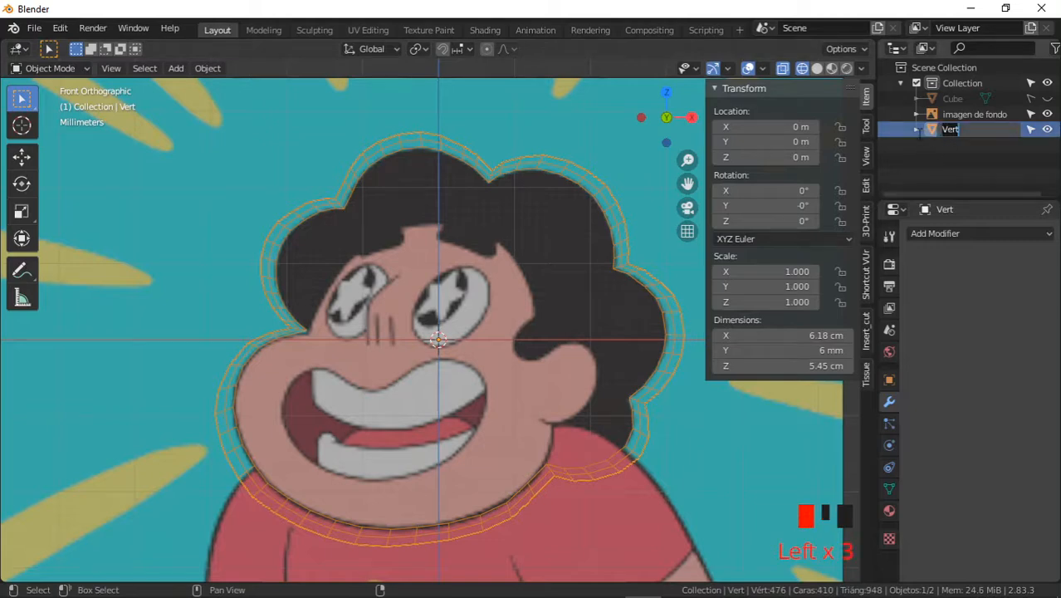
pyautogui.click(917, 134)
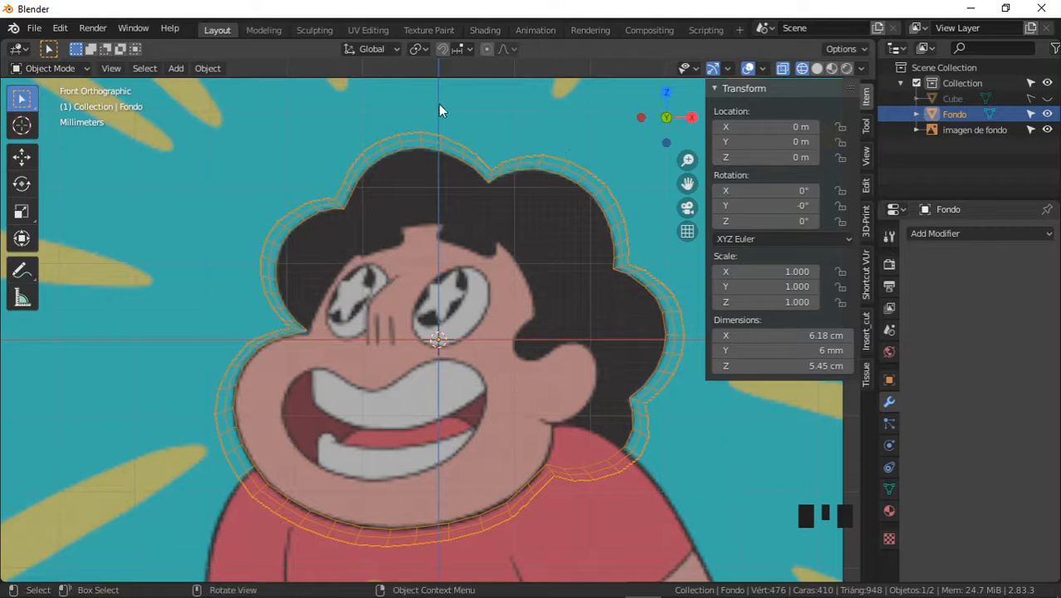
# - Add a single-vertex mesh object at the origin and set the selection mode to vertices
pyautogui.click(176, 68)
pyautogui.moveTo(198, 88)
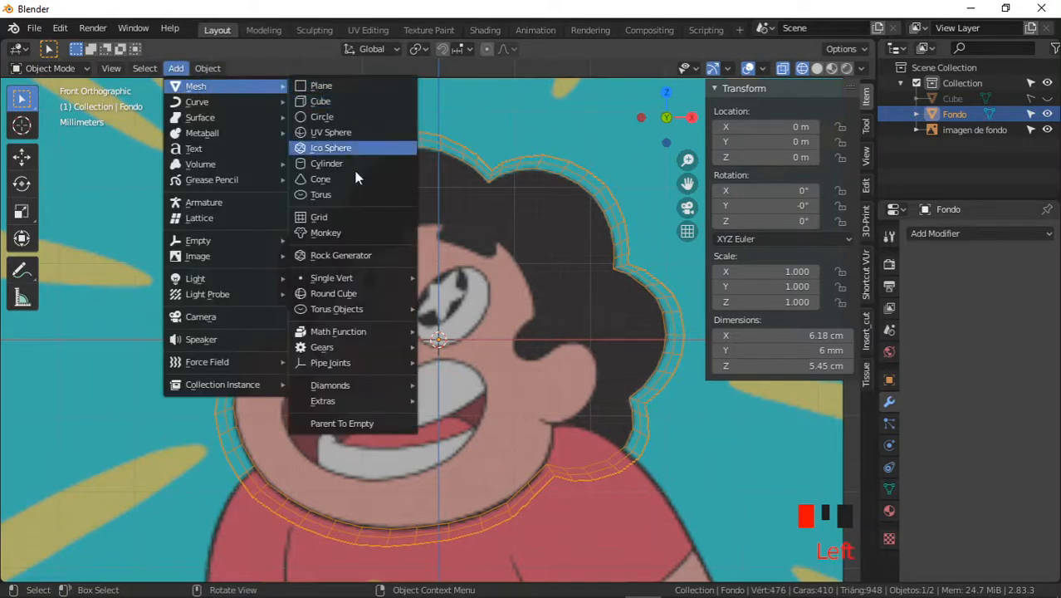
pyautogui.moveTo(371, 280)
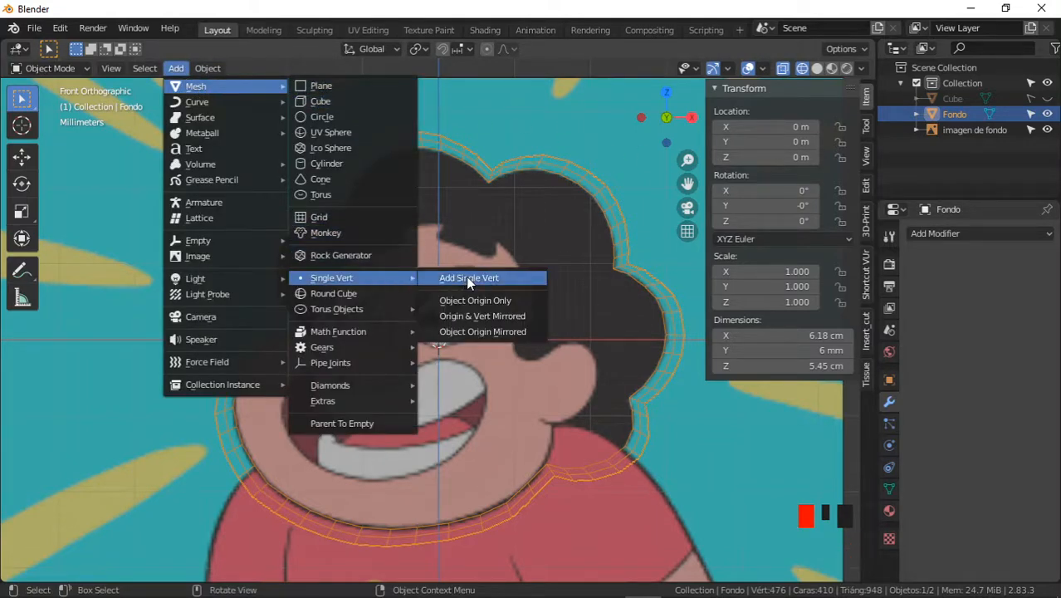
pyautogui.click(468, 279)
pyautogui.keyDown('ctrl'); pyautogui.moveTo(462, 418); pyautogui.dragTo(334, 202, button='middle'); pyautogui.keyUp('ctrl')
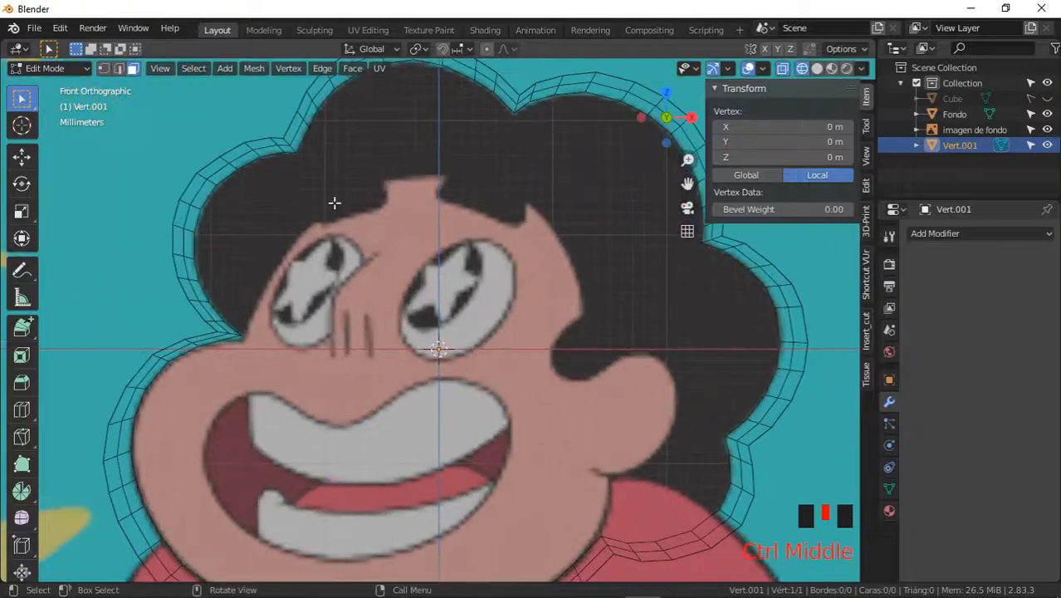
pyautogui.click(104, 69)
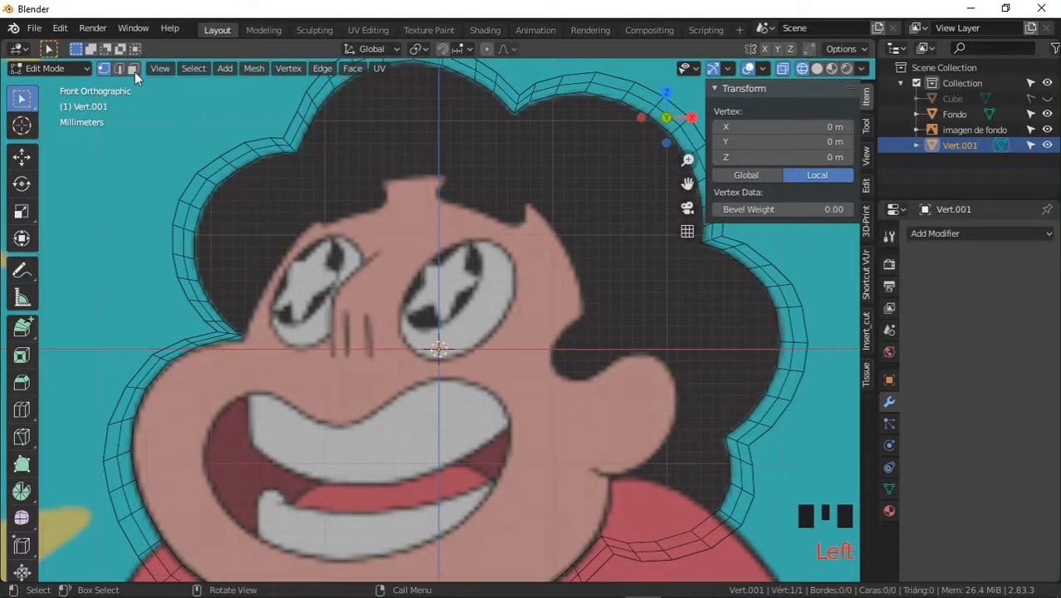
# - Move the new vertex onto the lower-left edge of the character's right-hand eye, at about X -1.78 mm and Z -0.46 mm
pyautogui.keyDown('ctrl'); pyautogui.moveTo(255, 173); pyautogui.dragTo(427, 339, button='middle'); pyautogui.keyUp('ctrl')
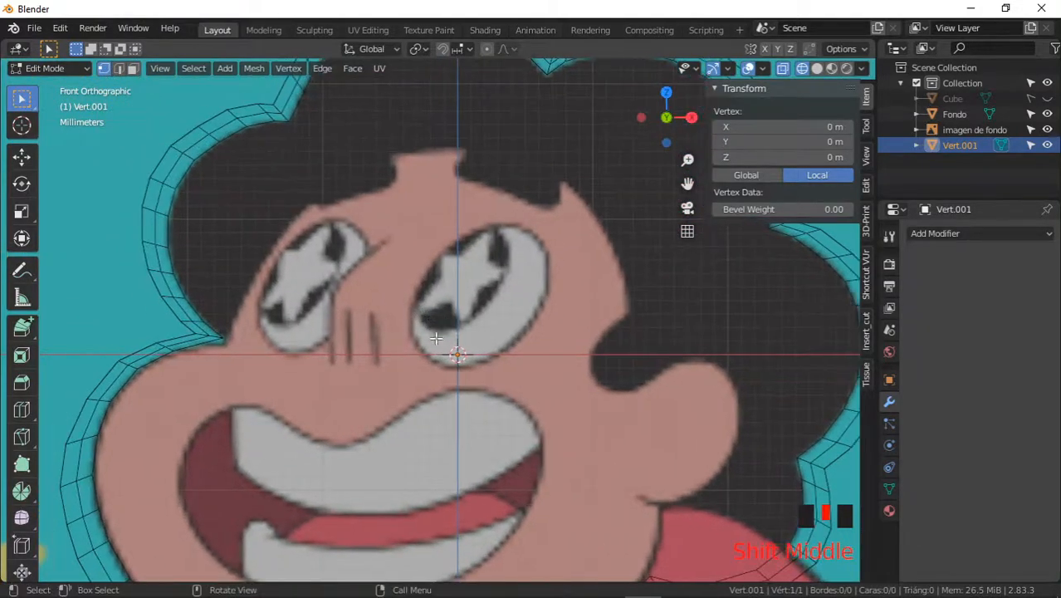
pyautogui.press('g')
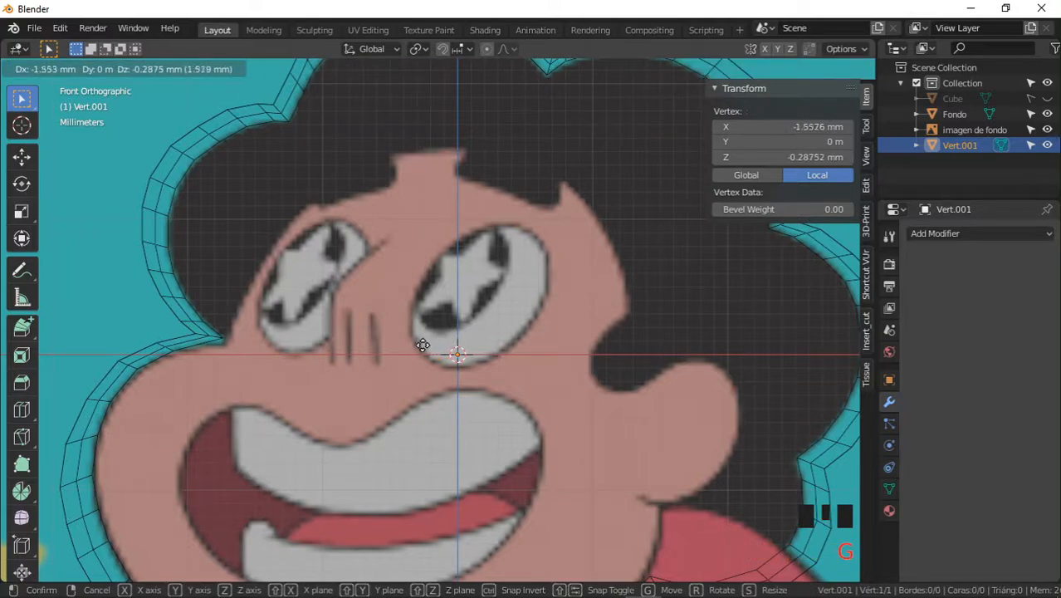
pyautogui.click(422, 350)
pyautogui.keyDown('ctrl'); pyautogui.moveTo(446, 352); pyautogui.dragTo(456, 374, button='middle'); pyautogui.keyUp('ctrl')
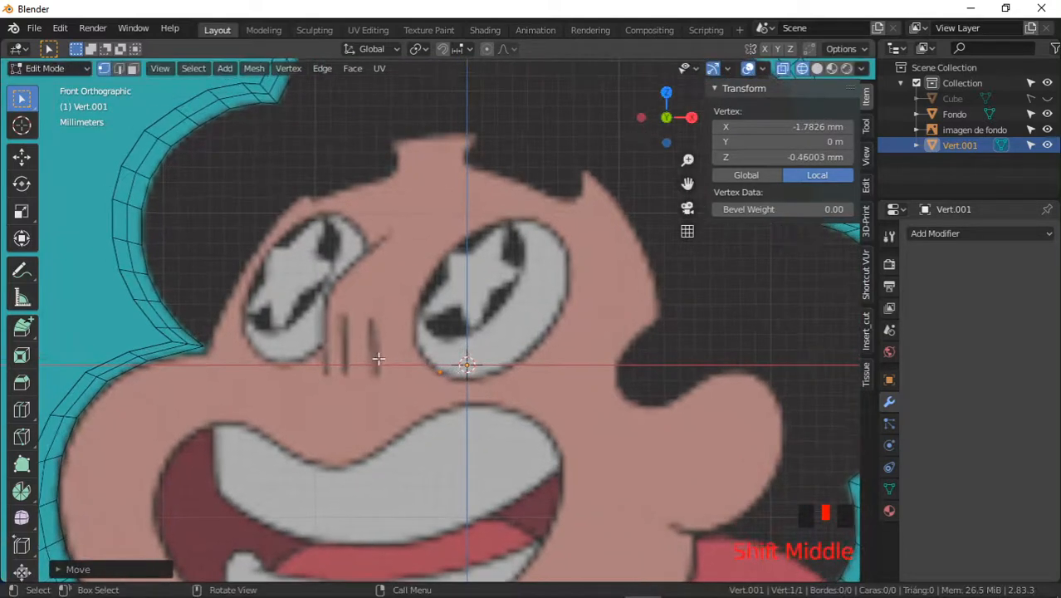
# - Trace the right-hand eye's outline clockwise from the placed vertex with Extrude to Cursor, ending at about X 0.39 mm, Z -0.82 mm
pyautogui.moveTo(22, 326); pyautogui.dragTo(97, 426)
pyautogui.click(426, 358)
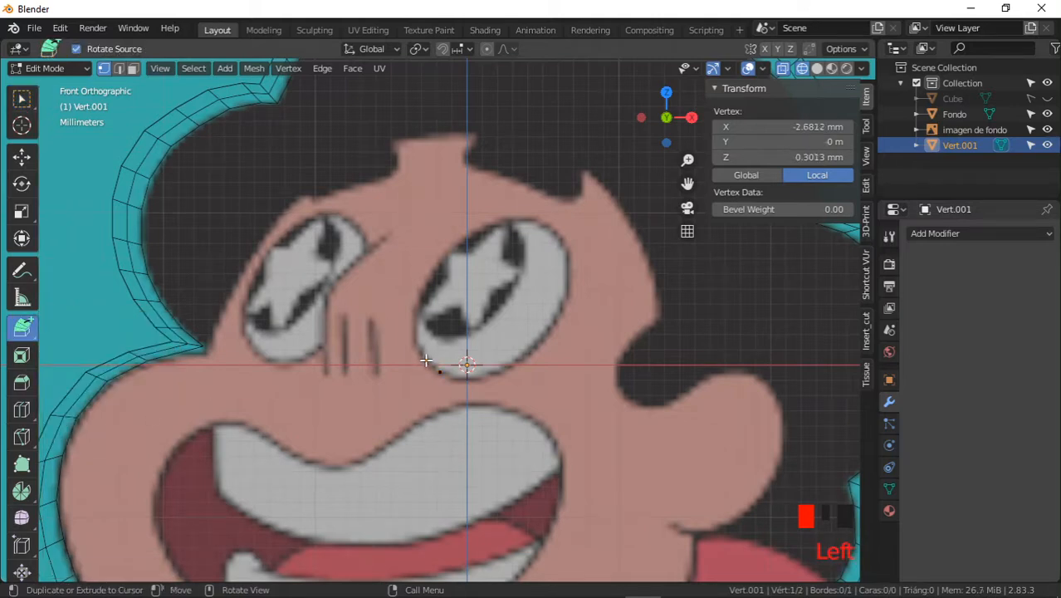
pyautogui.click(413, 341)
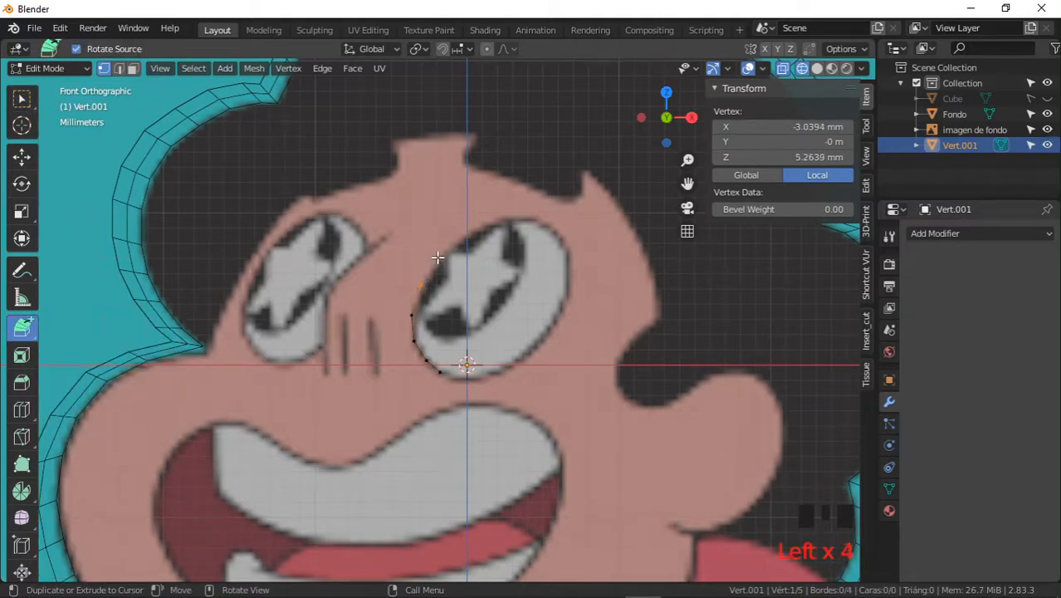
pyautogui.click(438, 253)
pyautogui.click(461, 235)
pyautogui.click(485, 222)
pyautogui.click(511, 216)
pyautogui.click(550, 226)
pyautogui.click(562, 247)
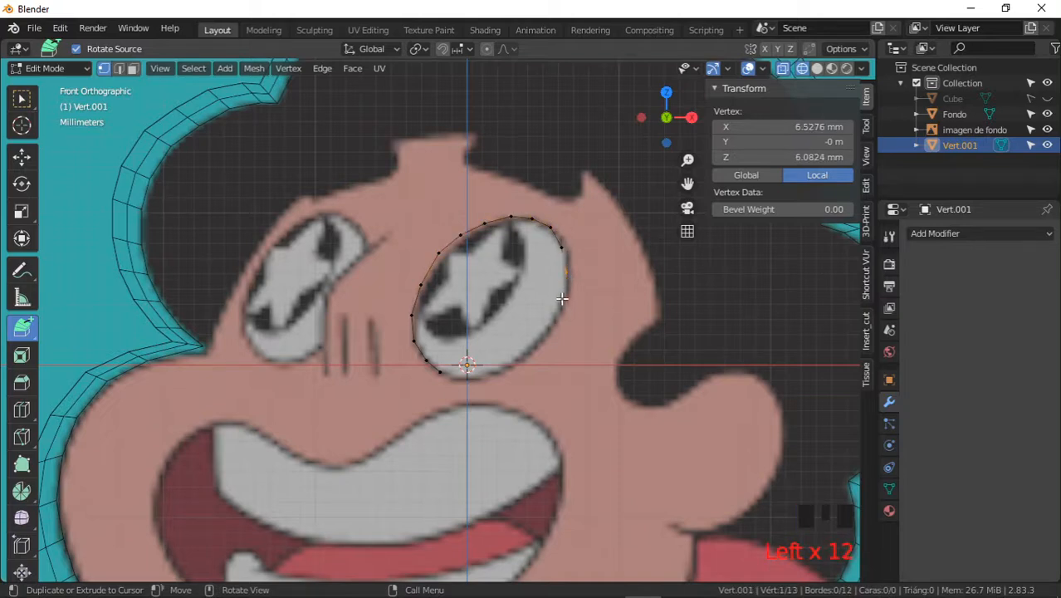
pyautogui.click(562, 299)
pyautogui.click(548, 326)
pyautogui.click(529, 349)
pyautogui.click(512, 363)
pyautogui.click(490, 372)
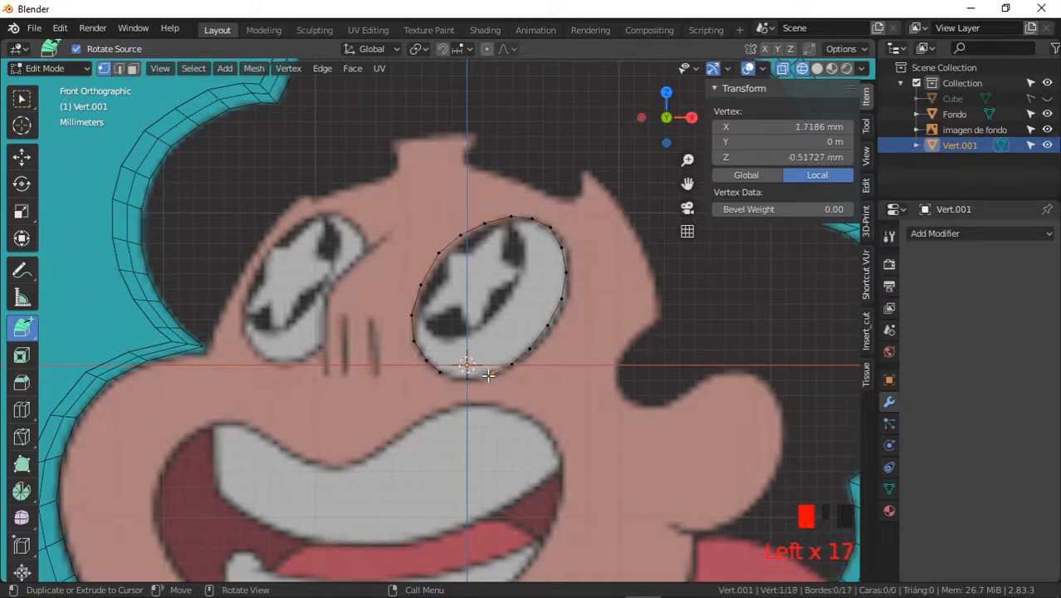
pyautogui.click(473, 373)
# - Close the right-hand eye's outline with an edge between its first and last vertices at the bottom
pyautogui.click(22, 98)
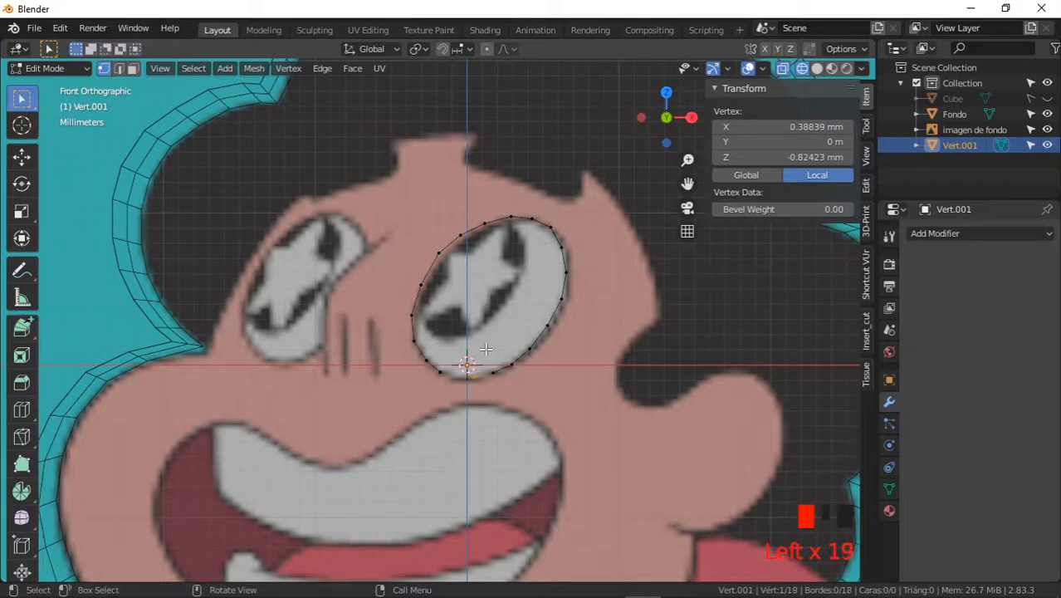
pyautogui.moveTo(436, 392); pyautogui.dragTo(472, 364)
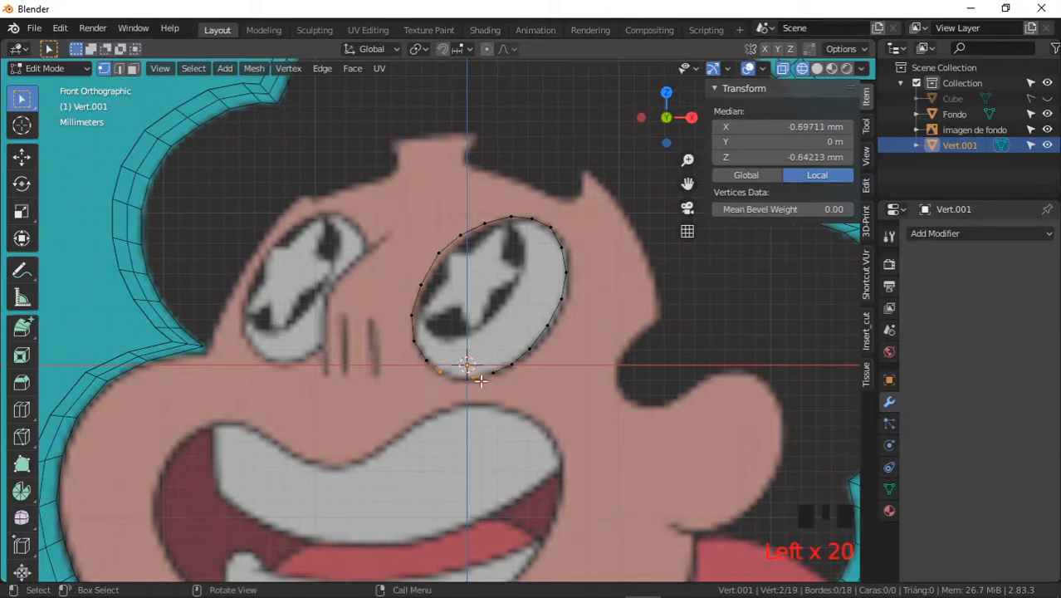
pyautogui.keyDown('shift'); pyautogui.moveTo(478, 408); pyautogui.dragTo(528, 430, button='middle'); pyautogui.keyUp('shift')
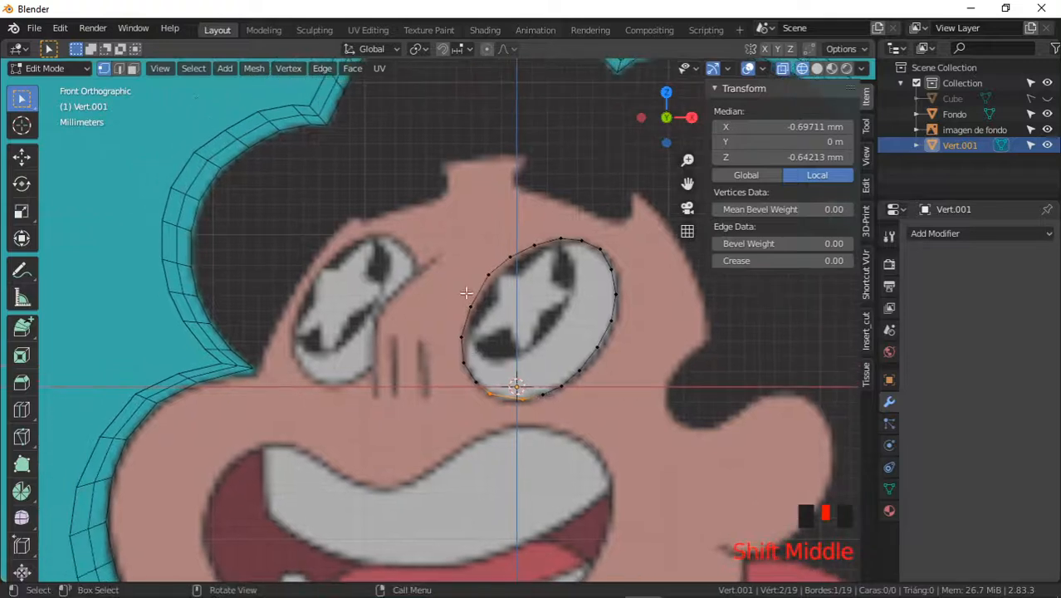
# - Duplicate an upper-left vertex of the traced eye onto the crease tip beside the left-hand eye and extrude it to about X -6.58 mm, Z 7.44 mm
pyautogui.click(490, 281)
pyautogui.click(490, 280)
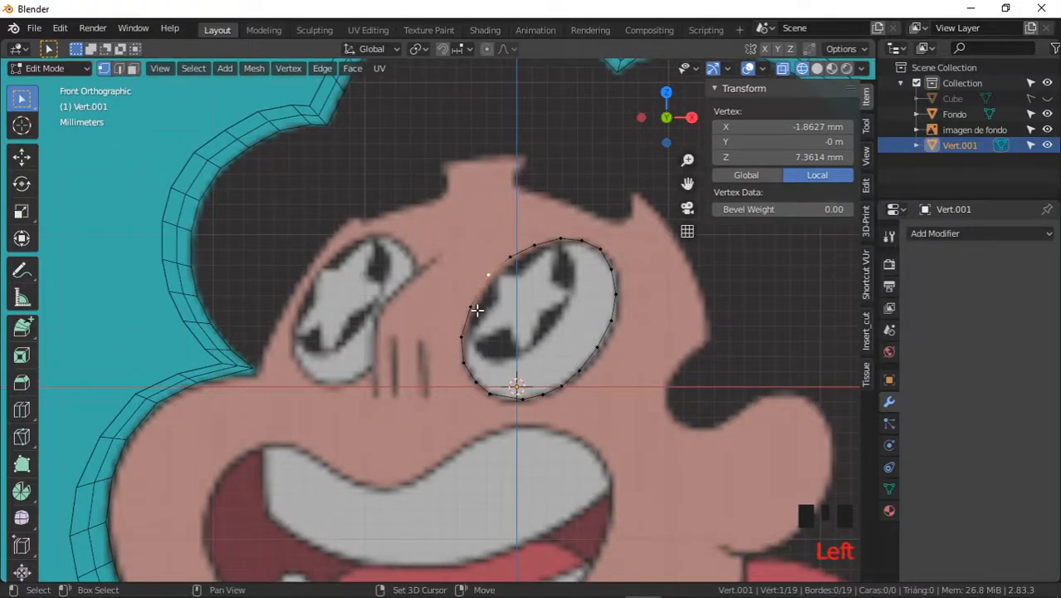
pyautogui.hotkey('shift', 'd')
pyautogui.click(422, 291)
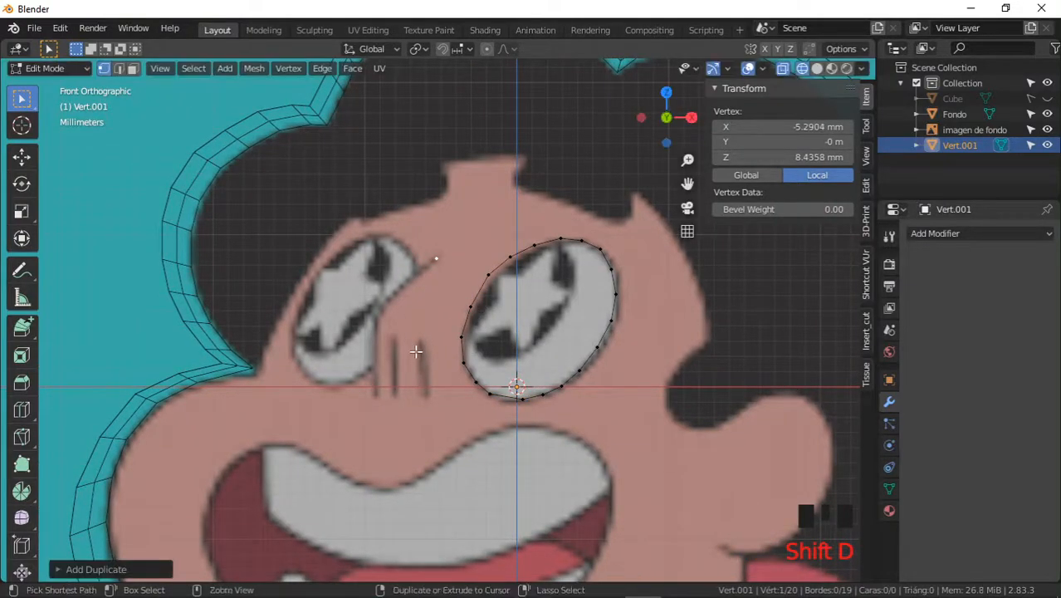
pyautogui.keyDown('ctrl'); pyautogui.moveTo(416, 351); pyautogui.dragTo(447, 270, button='middle'); pyautogui.keyUp('ctrl')
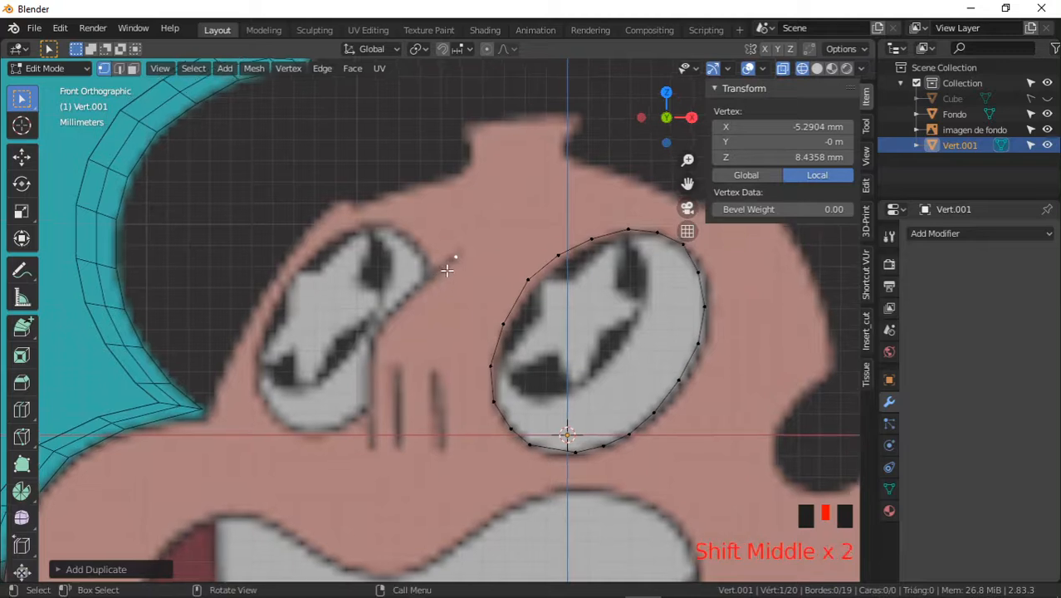
pyautogui.press('e')
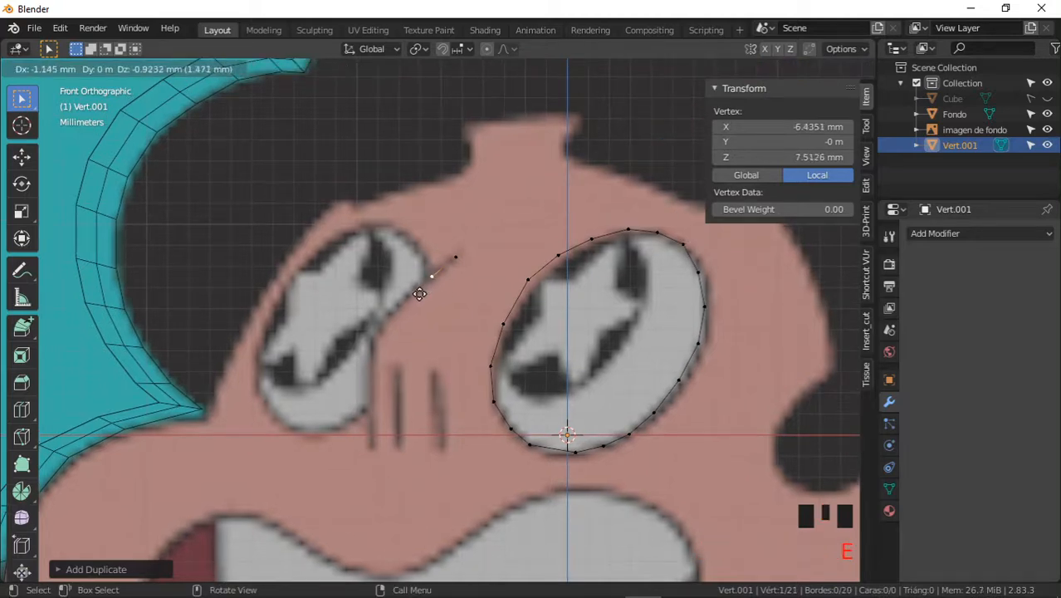
pyautogui.click(425, 296)
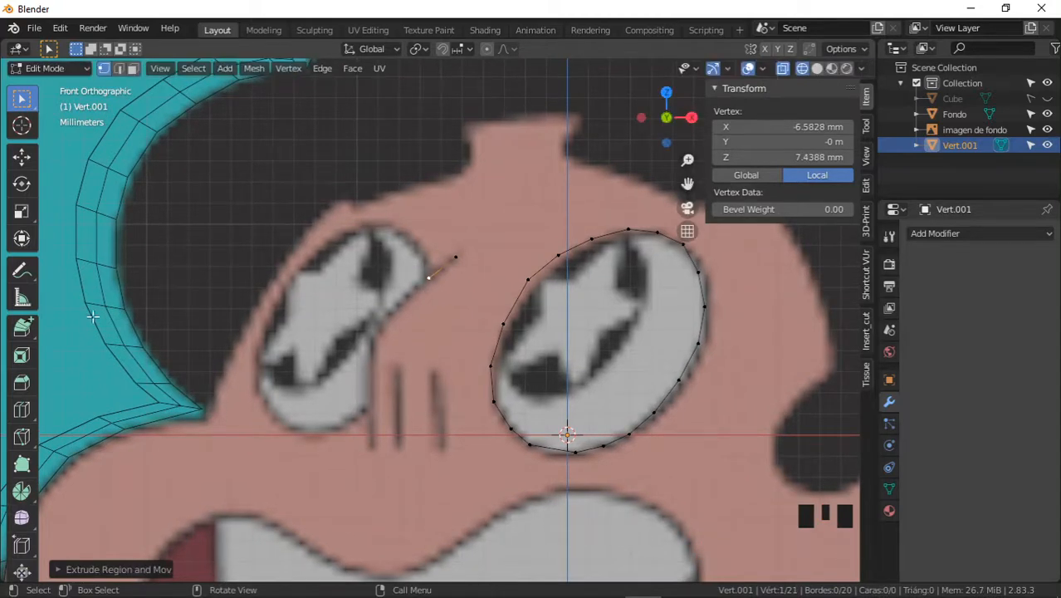
# - Trace the left-hand eye's outline counterclockwise from the crease's inner end with Extrude to Cursor, ending at about X -7.29 mm, Z 6.71 mm
pyautogui.click(21, 326)
pyautogui.click(423, 259)
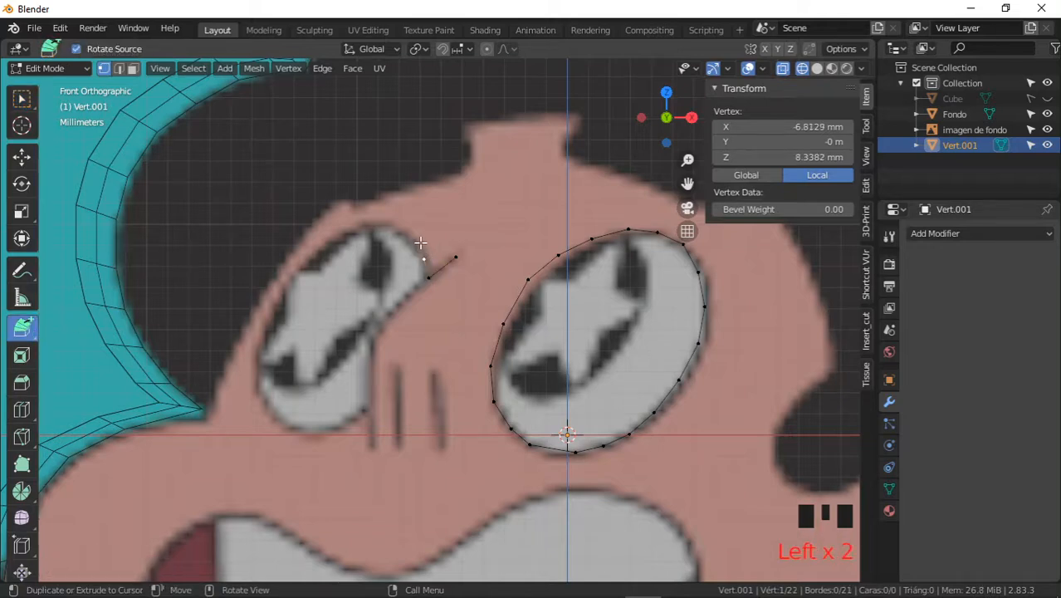
pyautogui.click(395, 226)
pyautogui.click(373, 223)
pyautogui.click(342, 232)
pyautogui.click(306, 257)
pyautogui.click(279, 294)
pyautogui.click(256, 382)
pyautogui.click(268, 414)
pyautogui.click(289, 432)
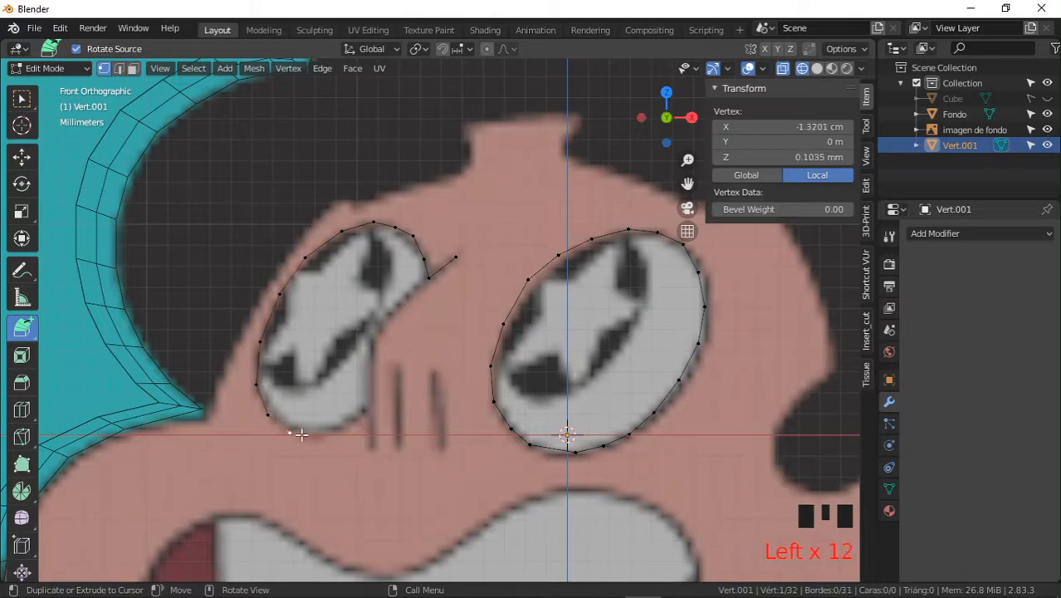
pyautogui.click(311, 432)
pyautogui.click(340, 424)
pyautogui.click(355, 412)
pyautogui.click(367, 403)
pyautogui.click(371, 348)
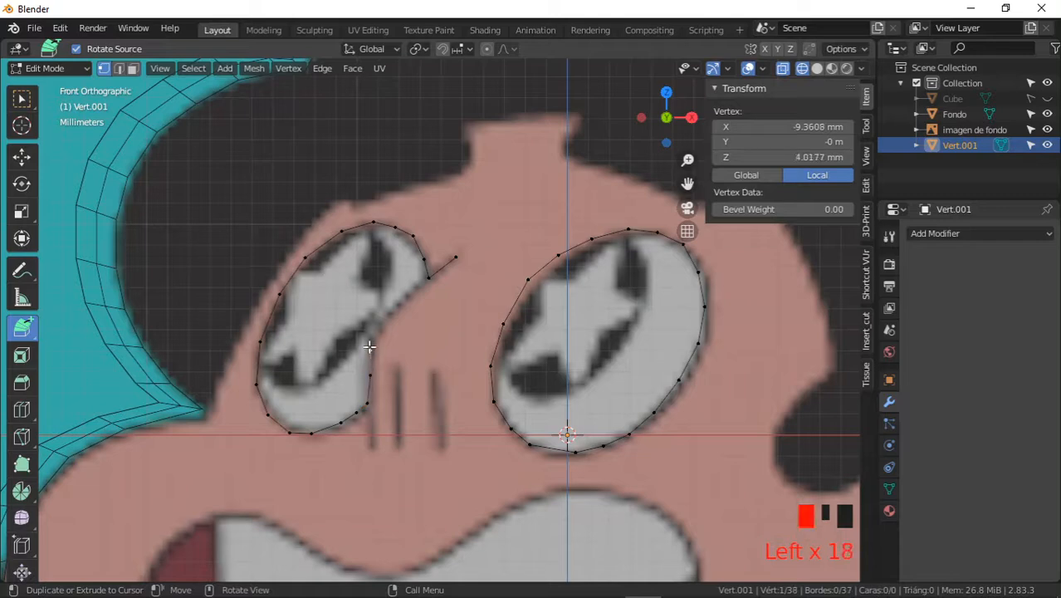
pyautogui.click(401, 308)
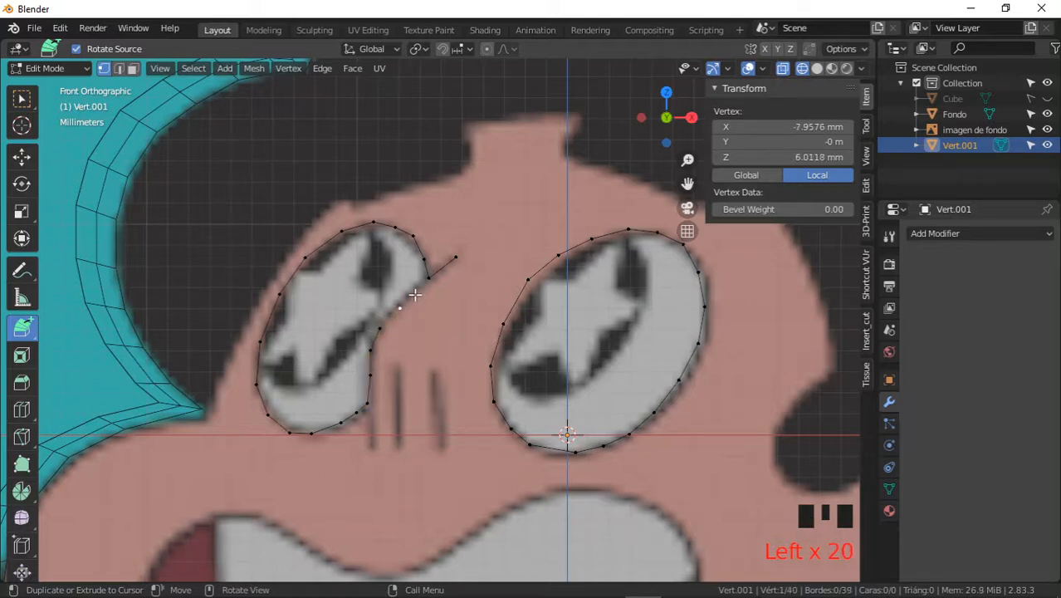
pyautogui.click(414, 293)
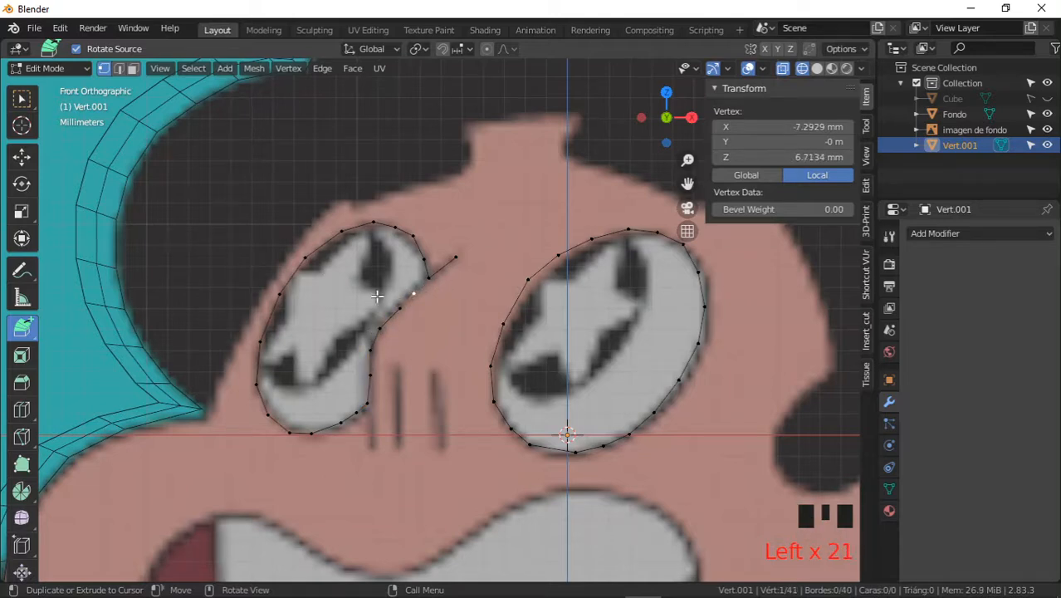
# - Close the left-hand eye's outline with an edge between its last vertex and the crease's inner end
pyautogui.click(21, 98)
pyautogui.moveTo(424, 295); pyautogui.dragTo(441, 299)
pyautogui.press('f')
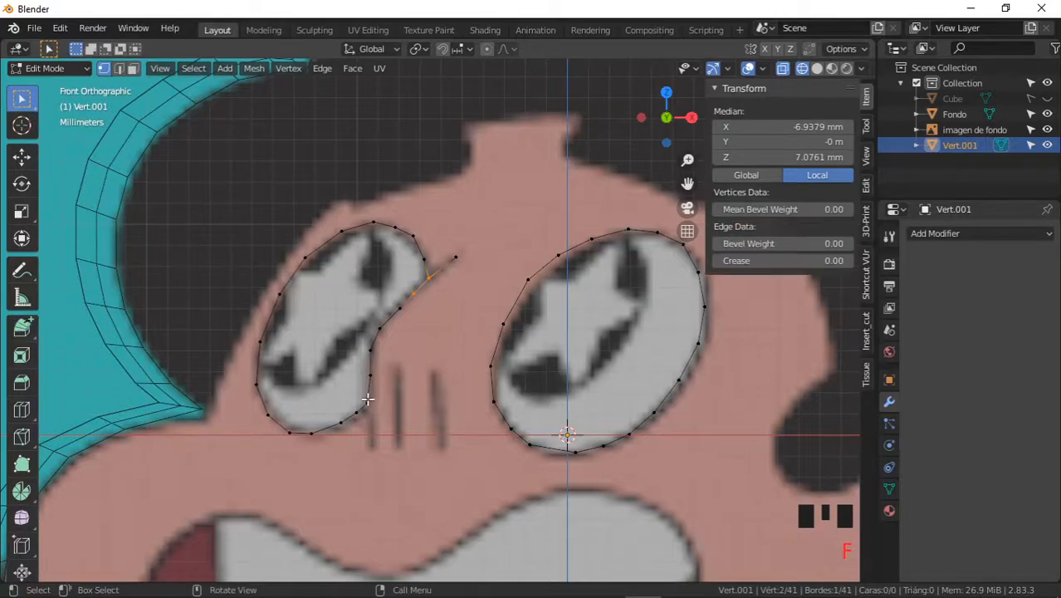
# - Extrude the left-hand eye's lower-right vertex down the first nose line to about X -9.25 mm, Z -0.64 mm
pyautogui.click(368, 401)
pyautogui.press('e')
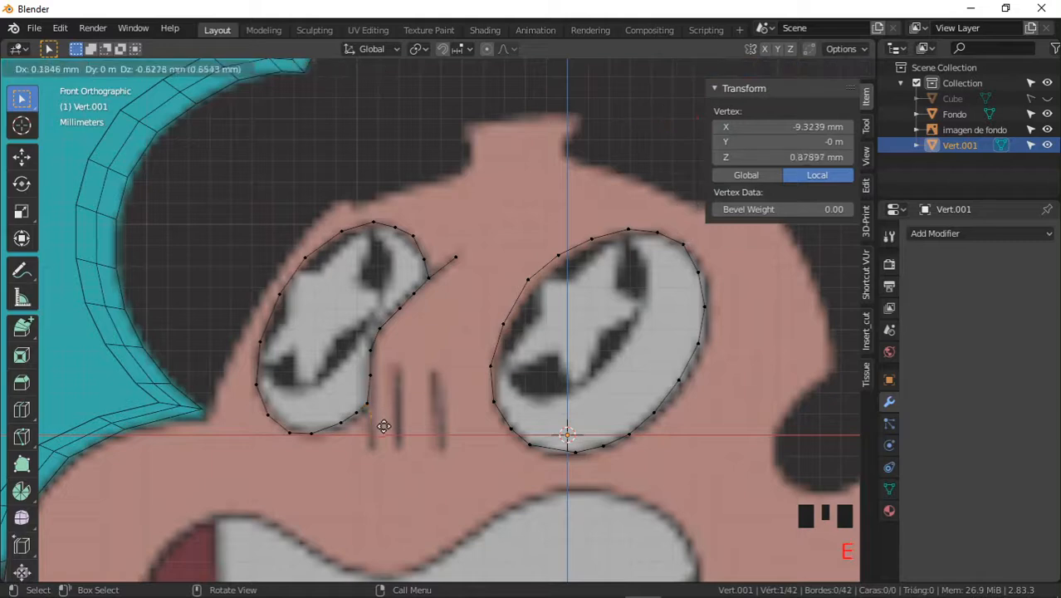
pyautogui.click(384, 447)
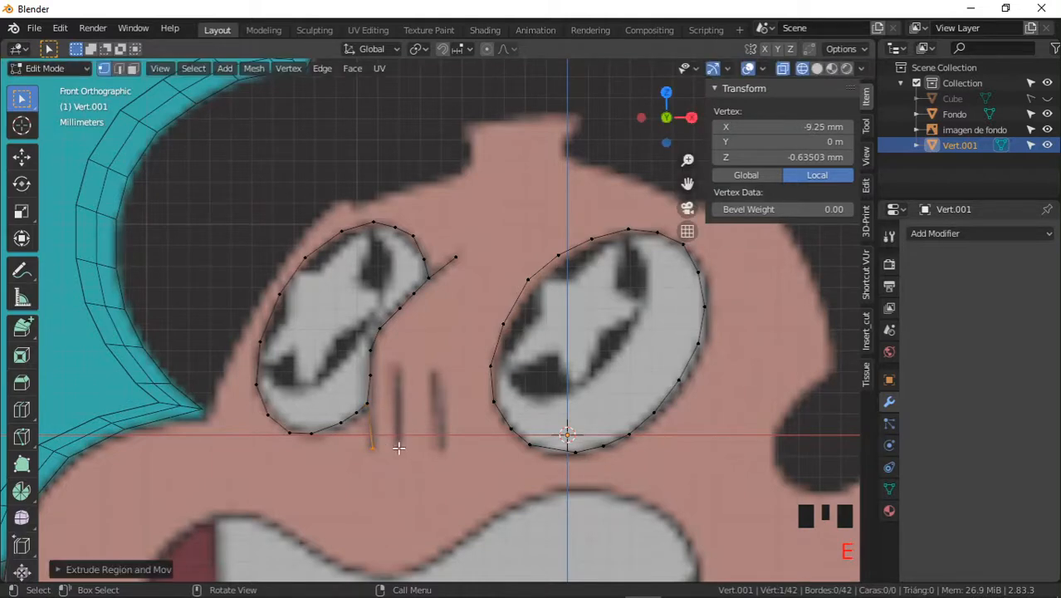
# - Duplicate that end vertex onto the middle nose line's upper end and extrude it down to about X -8.03 mm, Z -0.41 mm
pyautogui.keyDown('shift'); pyautogui.moveTo(402, 445); pyautogui.dragTo(406, 441, button='middle'); pyautogui.keyUp('shift')
pyautogui.hotkey('shift', 'd')
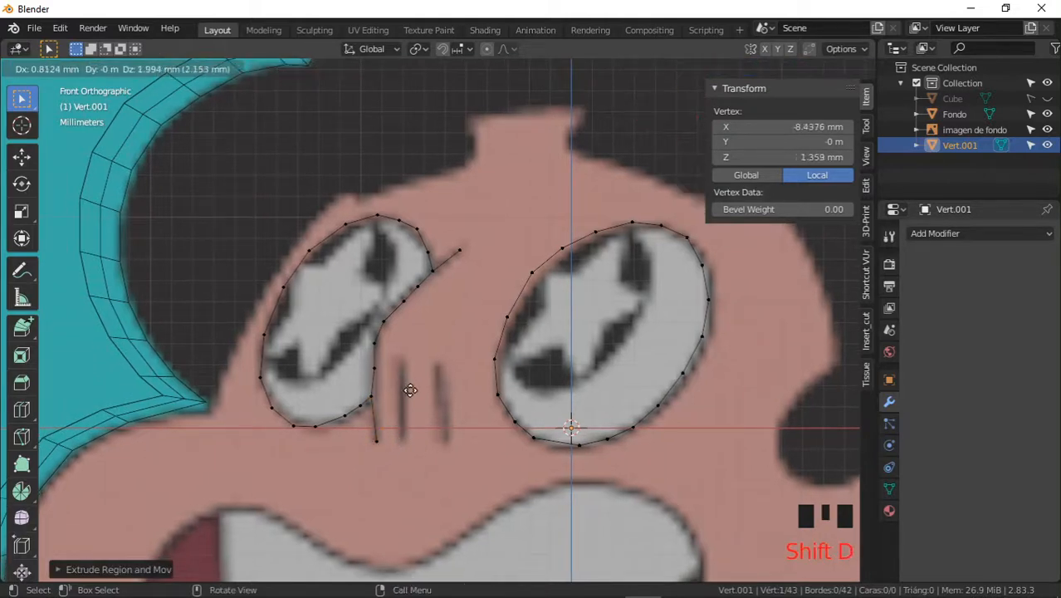
pyautogui.click(414, 368)
pyautogui.press('e')
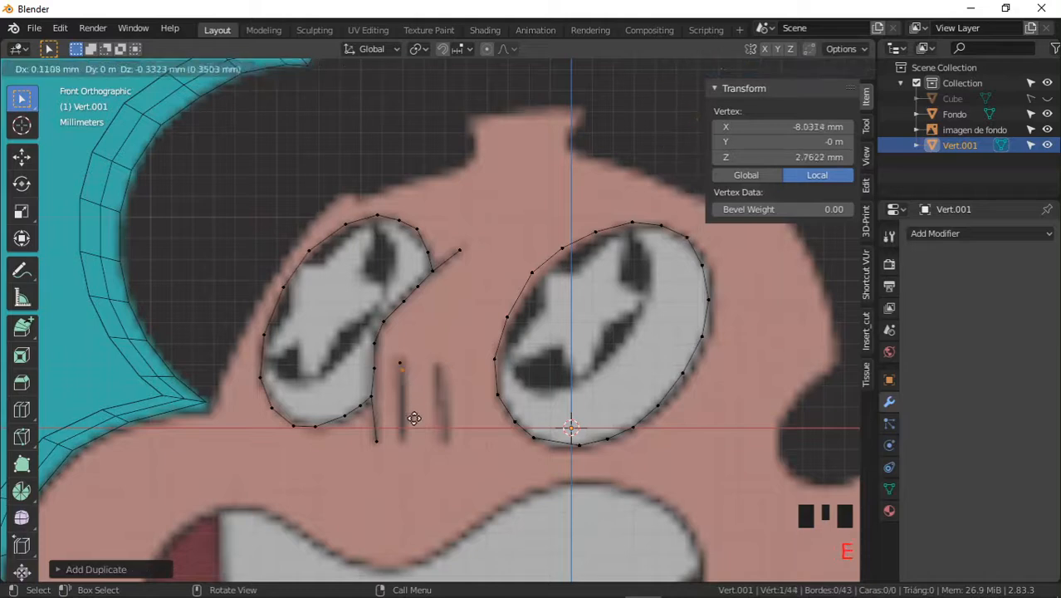
pyautogui.click(416, 449)
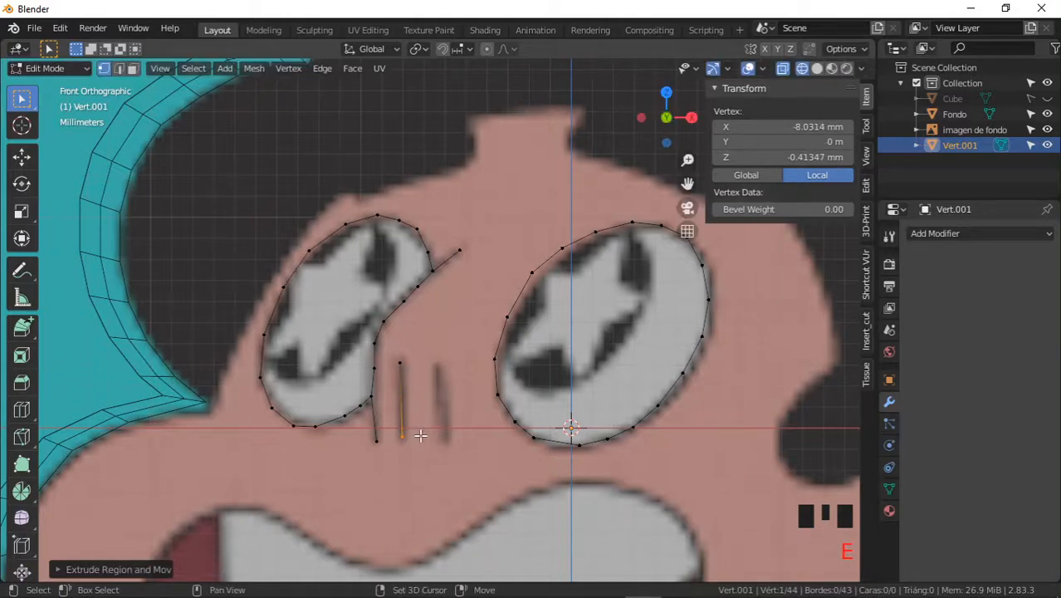
# - Duplicate the end vertex onto the third nose line's upper end, about X -6.37 mm, Z 2.80 mm, and extrude it down the line
pyautogui.hotkey('shift', 'd')
pyautogui.click(454, 386)
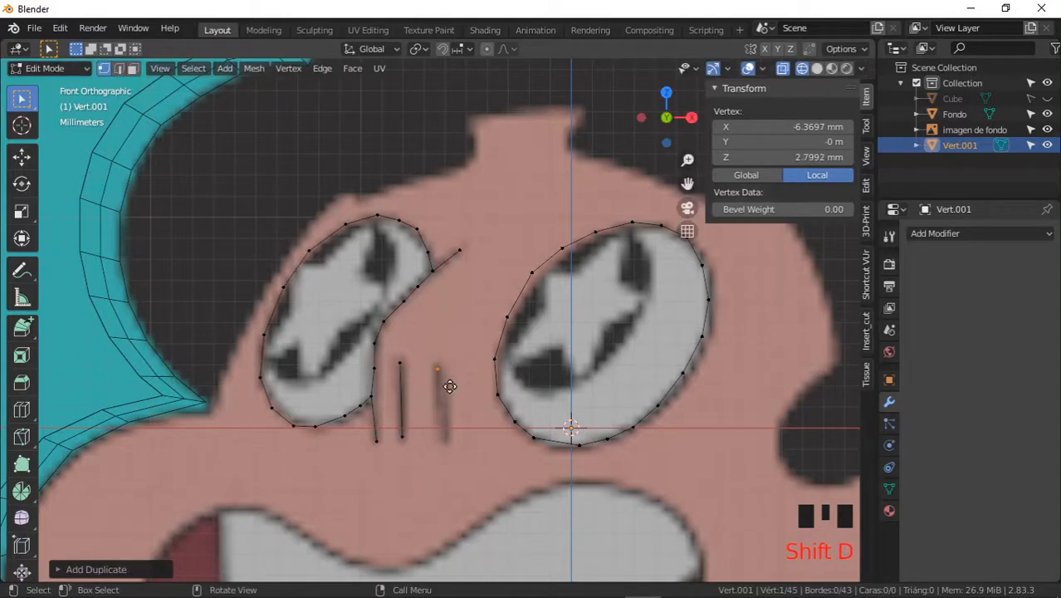
pyautogui.press('e')
pyautogui.click(459, 453)
# - Duplicate the nose line's end vertex onto the central dip of the mouth's upper edge, at about X -8.92 mm, Z -6.65 mm
pyautogui.keyDown('ctrl'); pyautogui.moveTo(462, 433); pyautogui.dragTo(479, 397, button='middle'); pyautogui.keyUp('ctrl')
pyautogui.keyDown('shift'); pyautogui.moveTo(479, 397); pyautogui.dragTo(476, 365, button='middle'); pyautogui.keyUp('shift')
pyautogui.hotkey('shift', 'd')
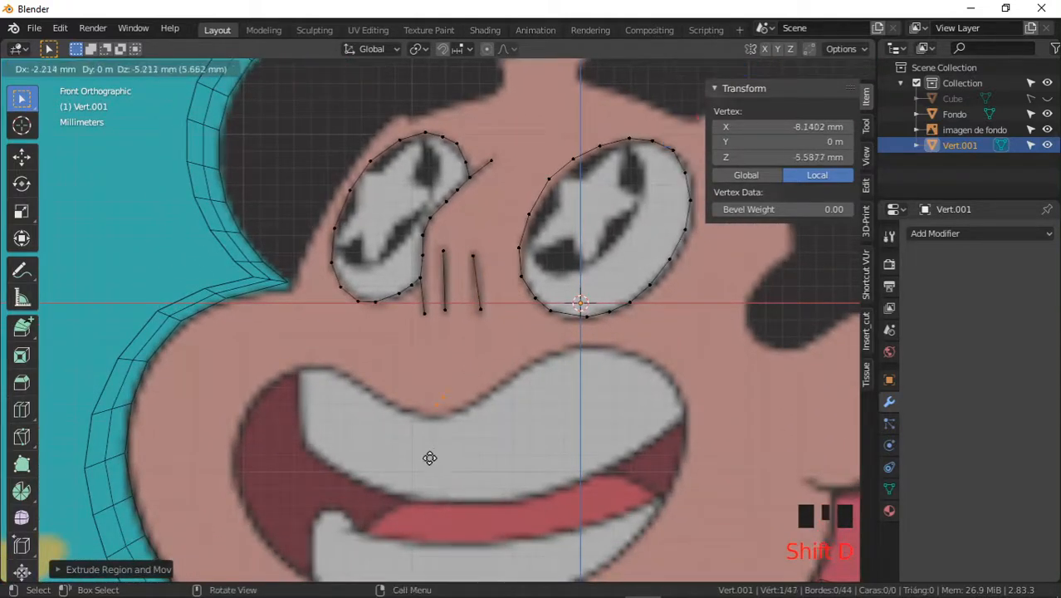
pyautogui.click(422, 464)
pyautogui.keyDown('shift'); pyautogui.moveTo(445, 435); pyautogui.dragTo(451, 373, button='middle'); pyautogui.keyUp('shift')
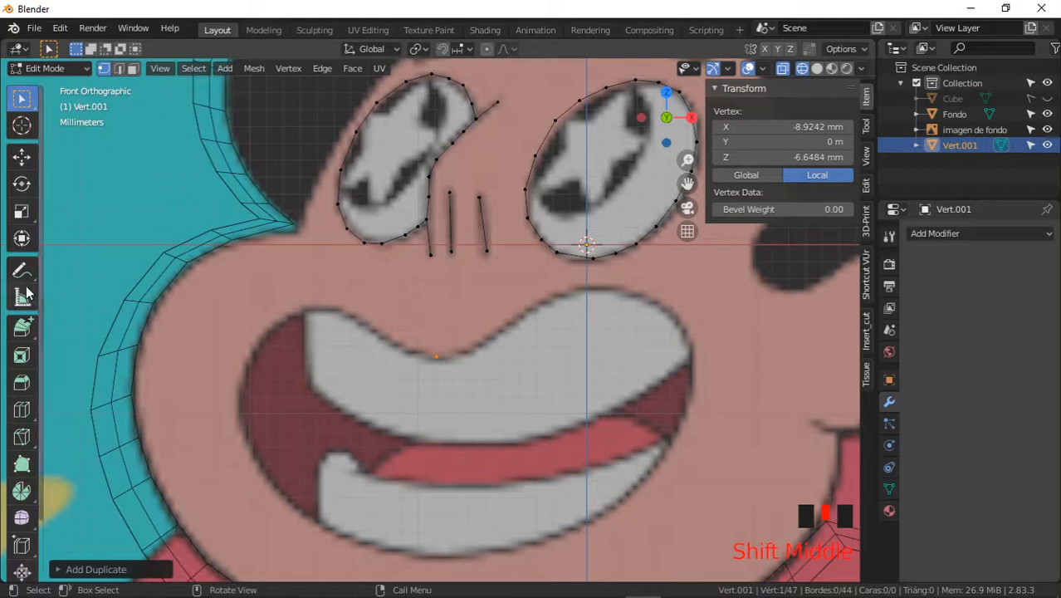
# - Trace the mouth's outer outline clockwise from the dip with Extrude to Cursor, ending just before the starting vertex at about X -10.90 mm, Z -6.21 mm
pyautogui.click(21, 326)
pyautogui.click(472, 349)
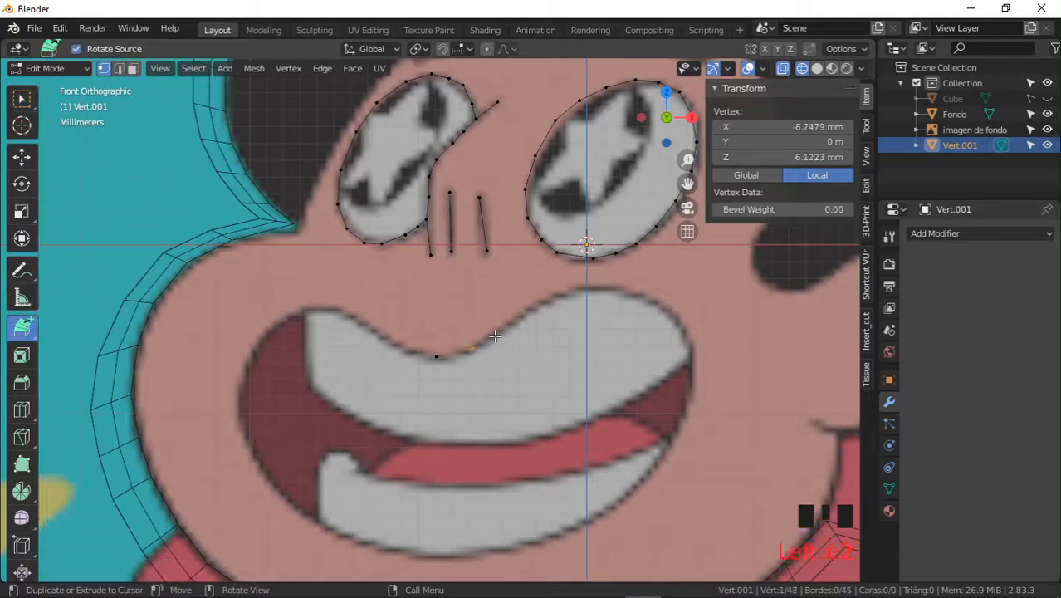
pyautogui.click(519, 314)
pyautogui.click(519, 315)
pyautogui.click(688, 334)
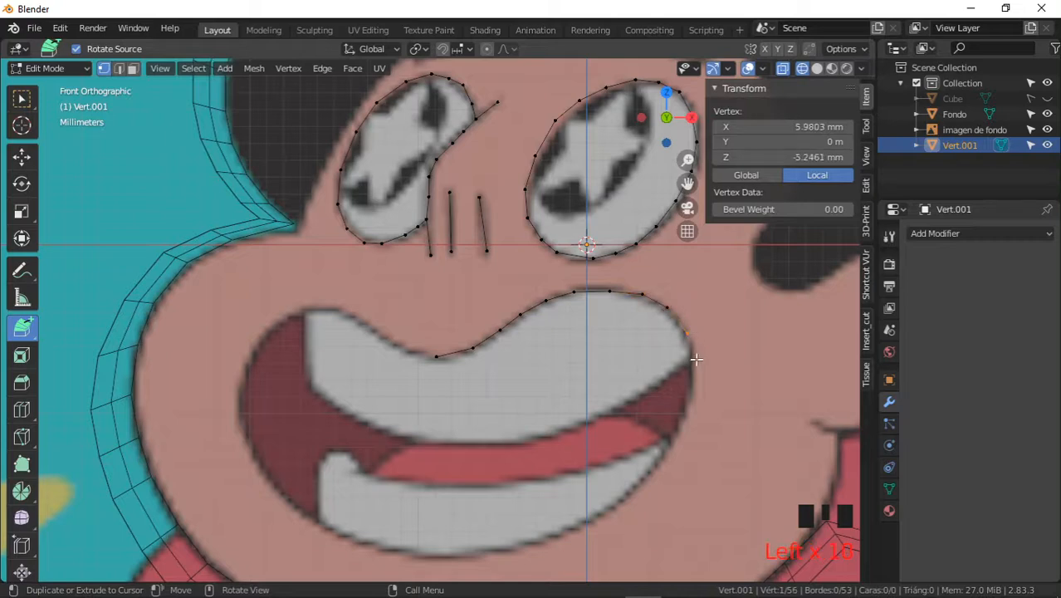
pyautogui.click(694, 362)
pyautogui.click(679, 434)
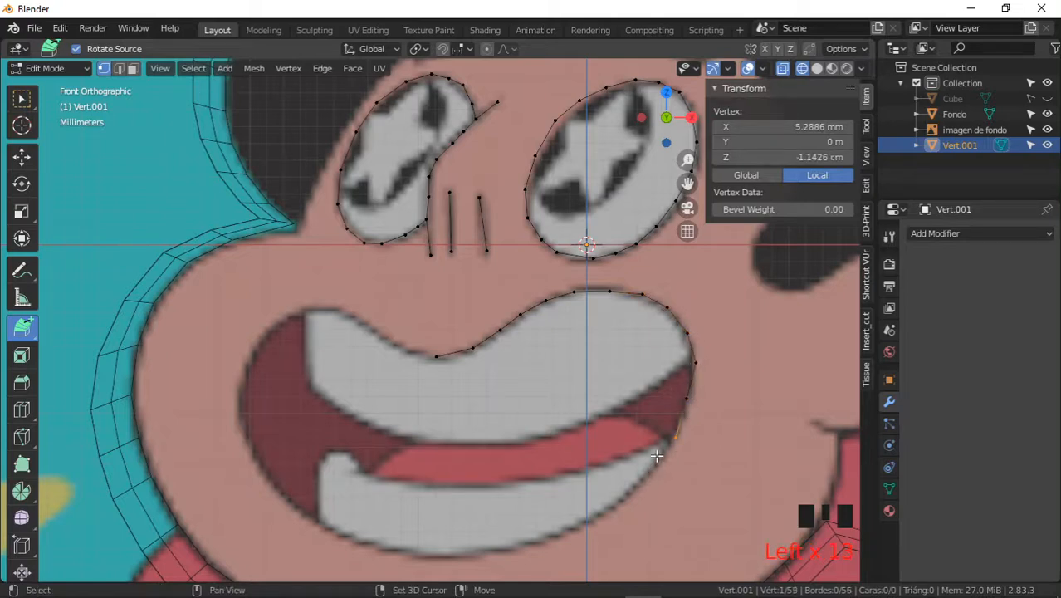
pyautogui.keyDown('shift'); pyautogui.moveTo(659, 455); pyautogui.dragTo(665, 437, button='middle'); pyautogui.keyUp('shift')
pyautogui.click(664, 448)
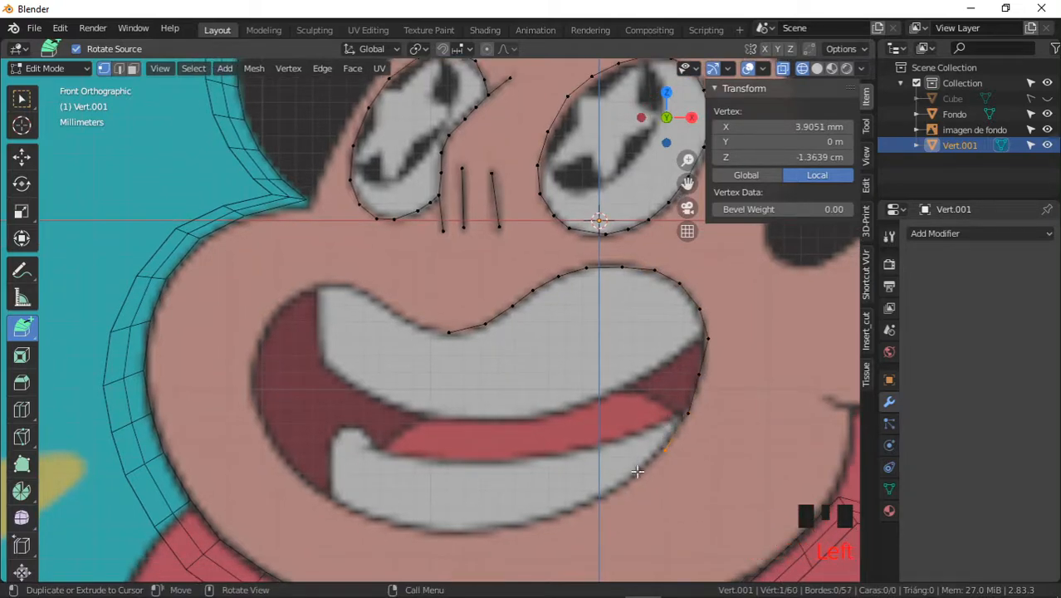
pyautogui.click(602, 496)
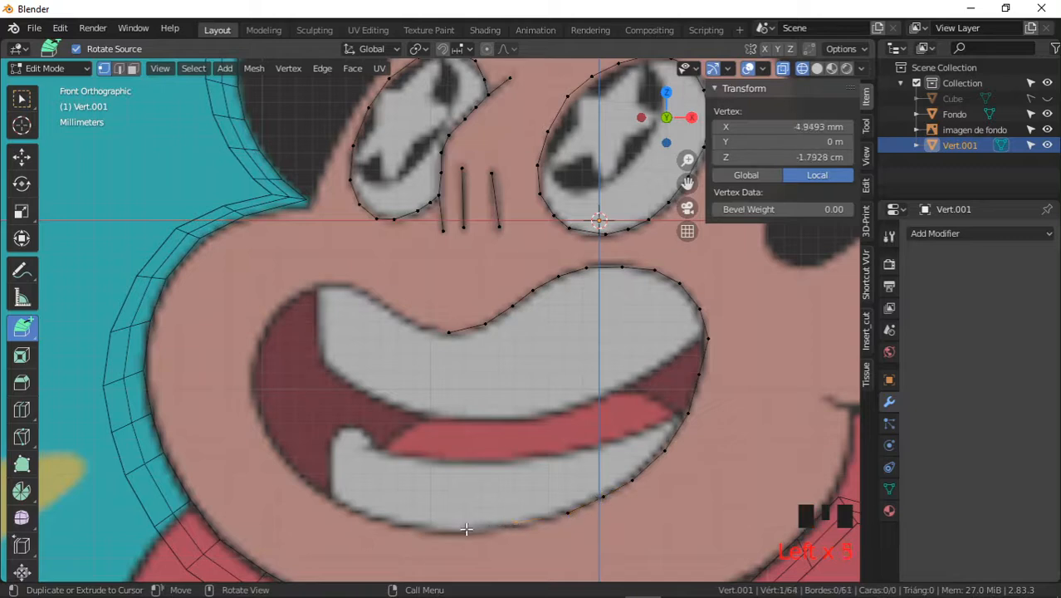
pyautogui.click(392, 521)
pyautogui.click(331, 500)
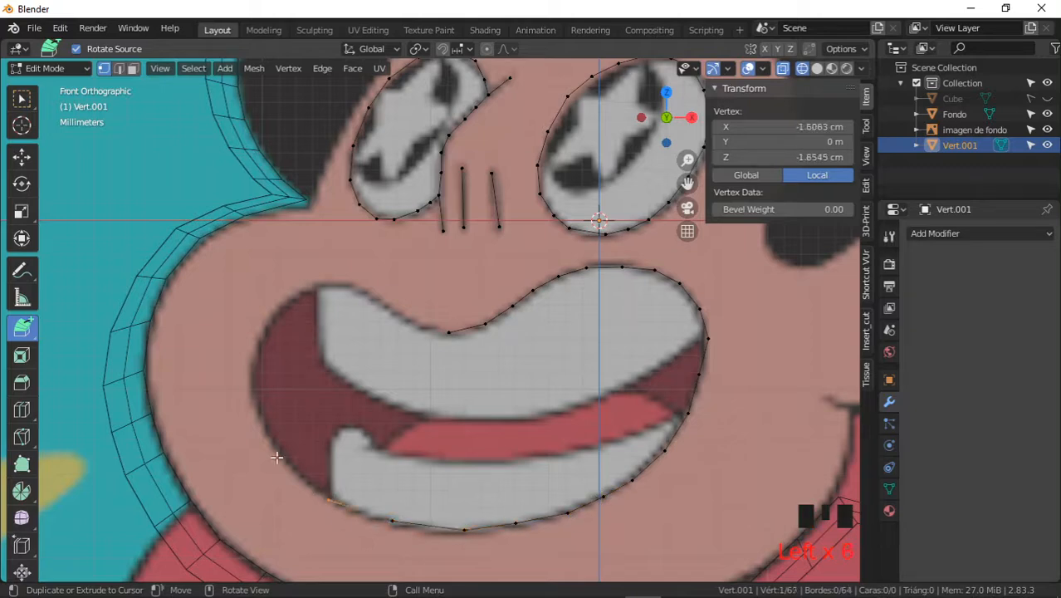
pyautogui.click(281, 455)
pyautogui.click(251, 388)
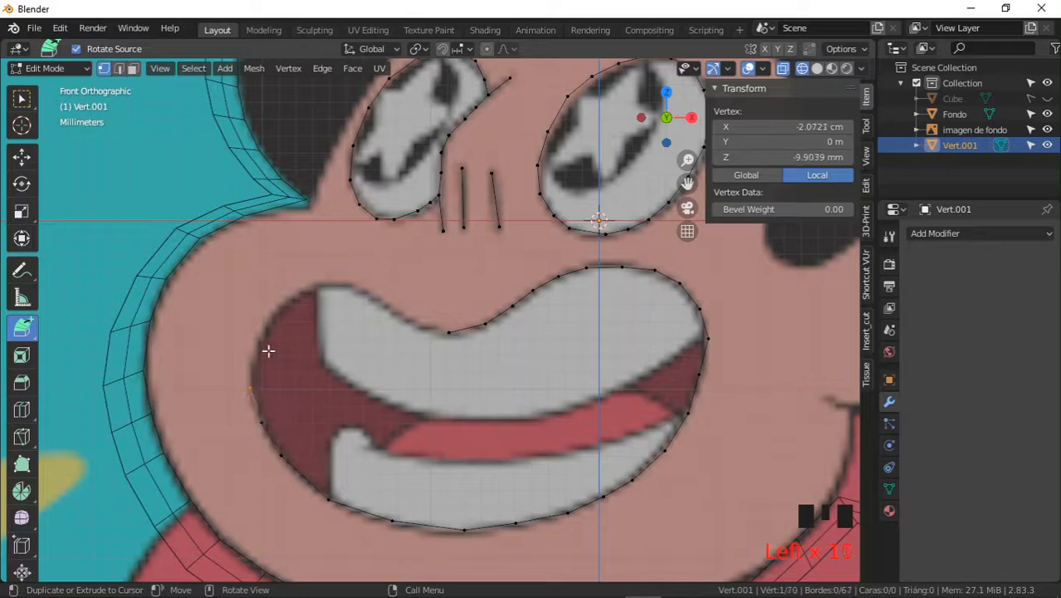
pyautogui.click(258, 344)
pyautogui.click(271, 316)
pyautogui.click(299, 292)
pyautogui.click(323, 284)
pyautogui.click(359, 291)
pyautogui.click(415, 324)
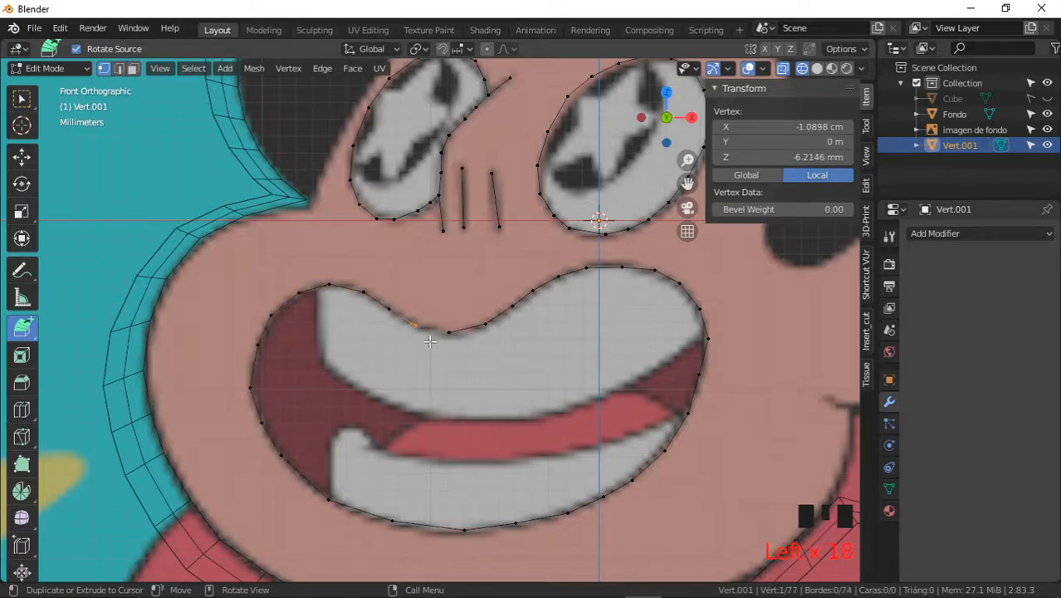
pyautogui.click(23, 98)
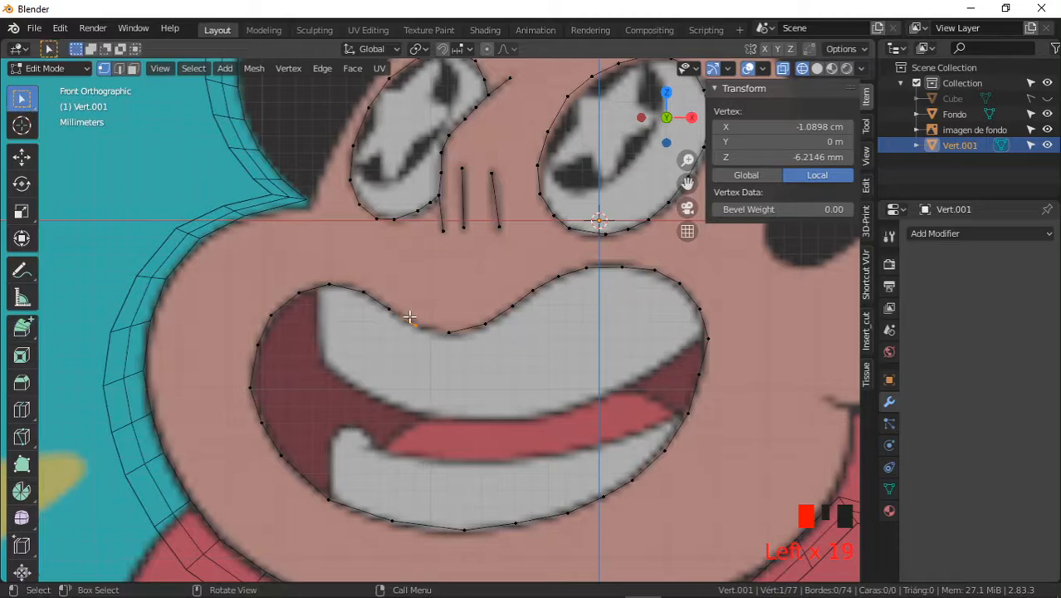
# - Close the mouth's outer outline by joining its last vertex to the starting vertex with an edge
pyautogui.keyDown('shift'); pyautogui.click(449, 332); pyautogui.keyUp('shift')
pyautogui.keyDown('shift'); pyautogui.moveTo(465, 357); pyautogui.dragTo(468, 361, button='middle'); pyautogui.keyUp('shift')
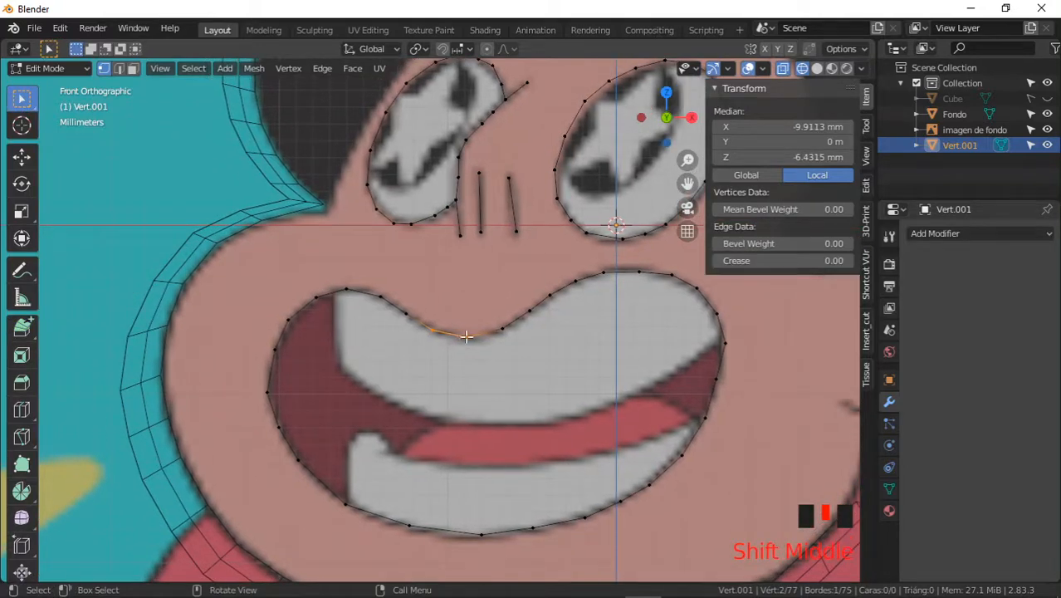
# - Duplicate the vertex on the mouth's left hump onto the upper teeth's left edge, at about X -16.75 mm, Z -5.48 mm
pyautogui.click(350, 288)
pyautogui.keyDown('shift'); pyautogui.moveTo(350, 288); pyautogui.dragTo(411, 343, button='middle'); pyautogui.keyUp('shift')
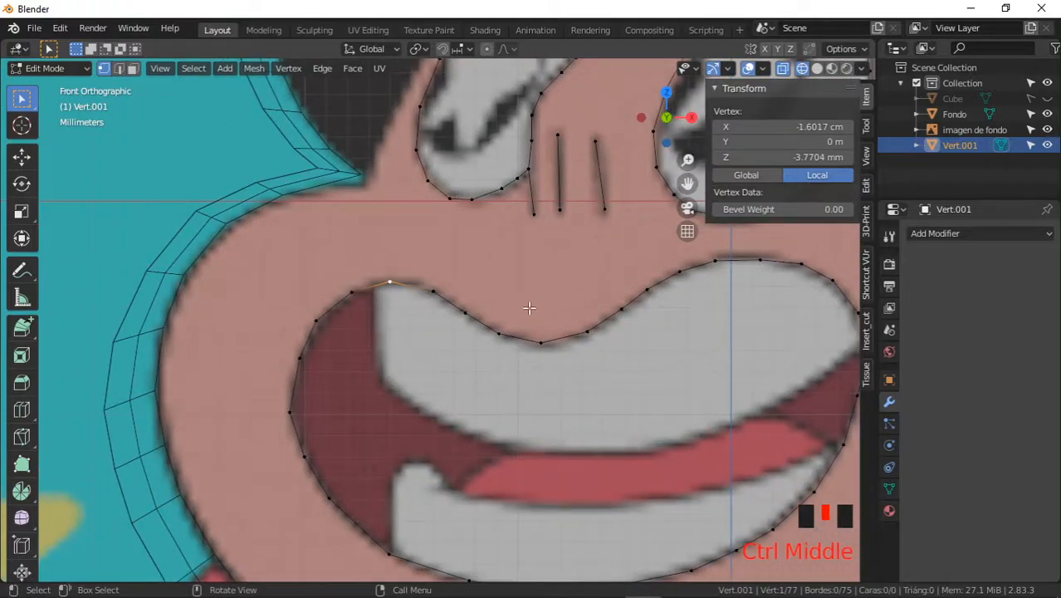
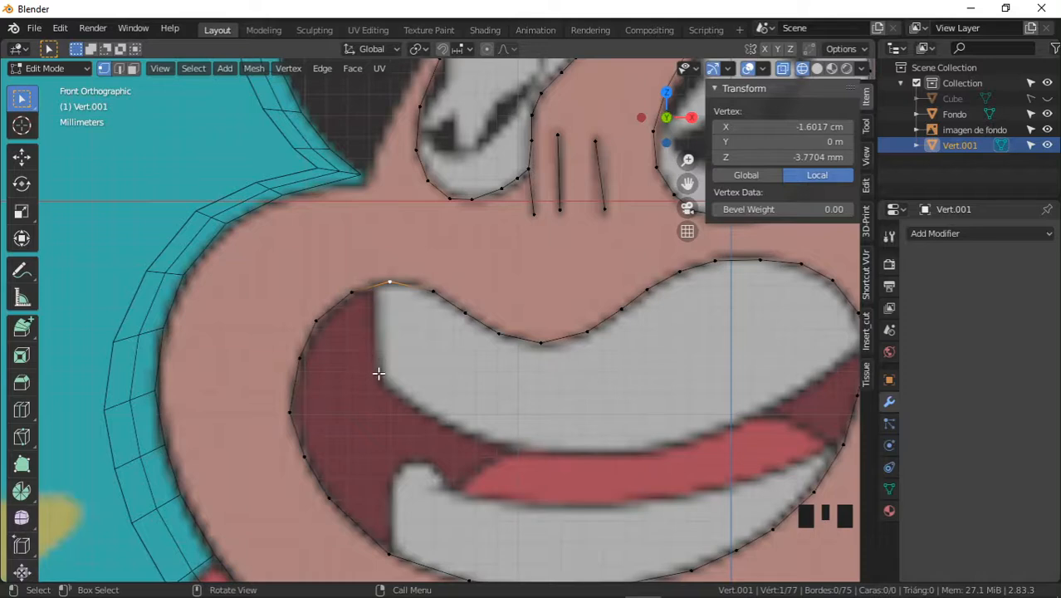
pyautogui.keyDown('shift'); pyautogui.moveTo(539, 179); pyautogui.dragTo(511, 231, button='middle'); pyautogui.keyUp('shift')
pyautogui.keyDown('shift'); pyautogui.moveTo(395, 332); pyautogui.dragTo(385, 317, button='middle'); pyautogui.keyUp('shift')
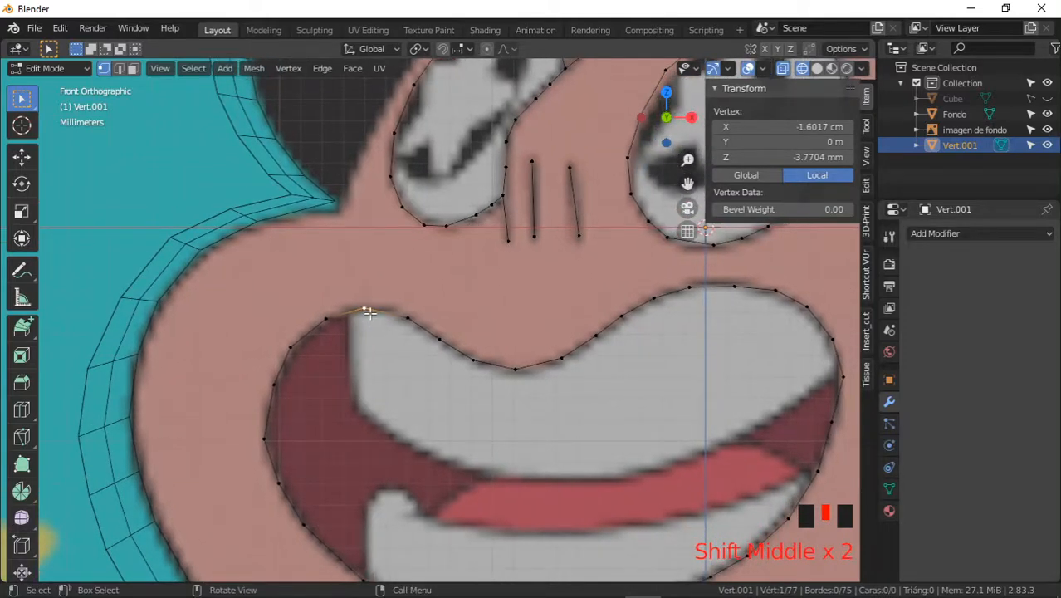
pyautogui.hotkey('shift', 'd')
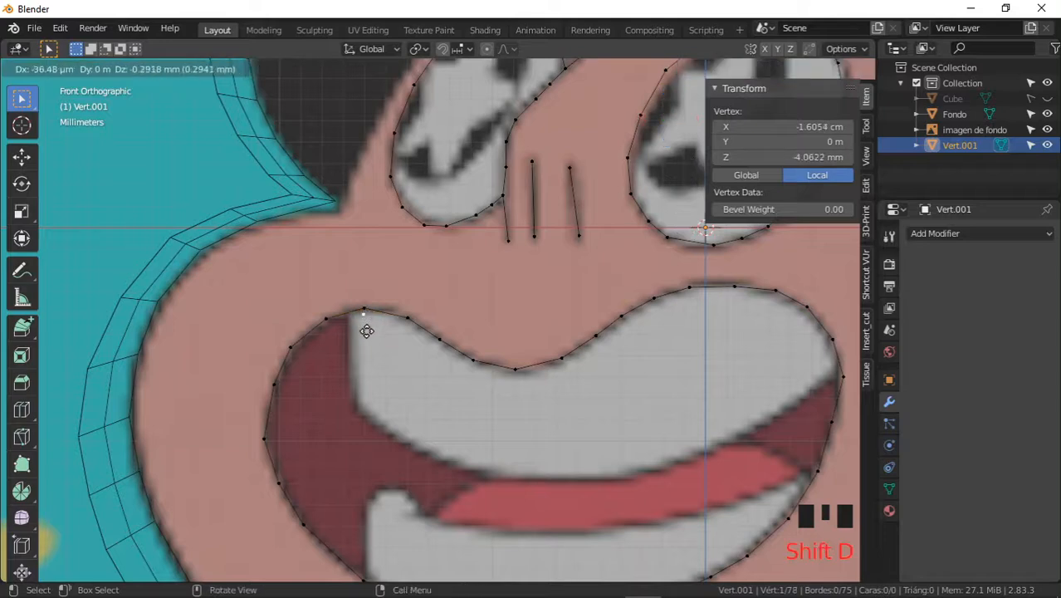
pyautogui.click(351, 337)
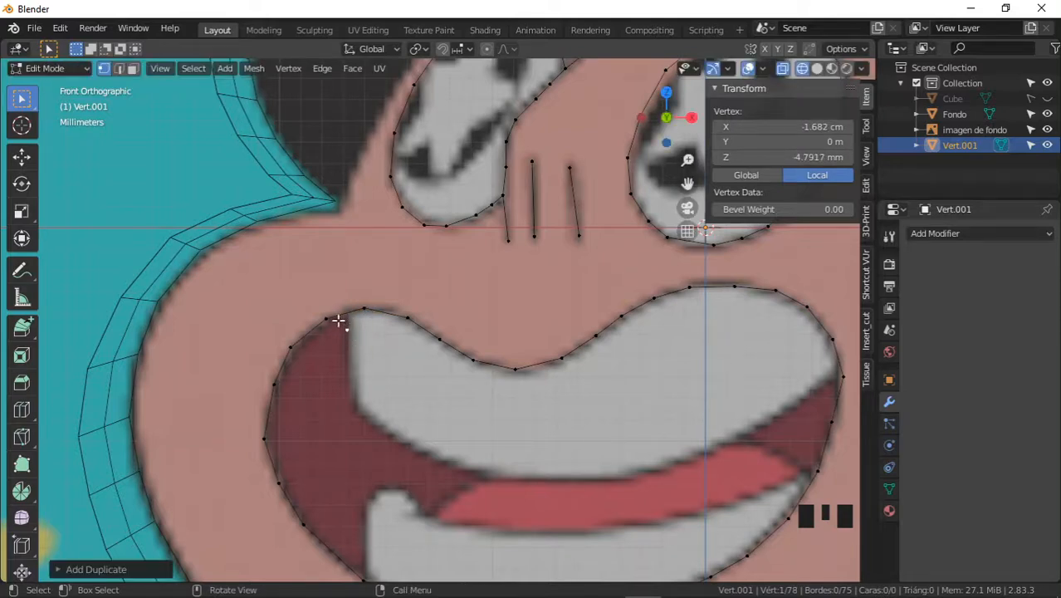
pyautogui.press('g')
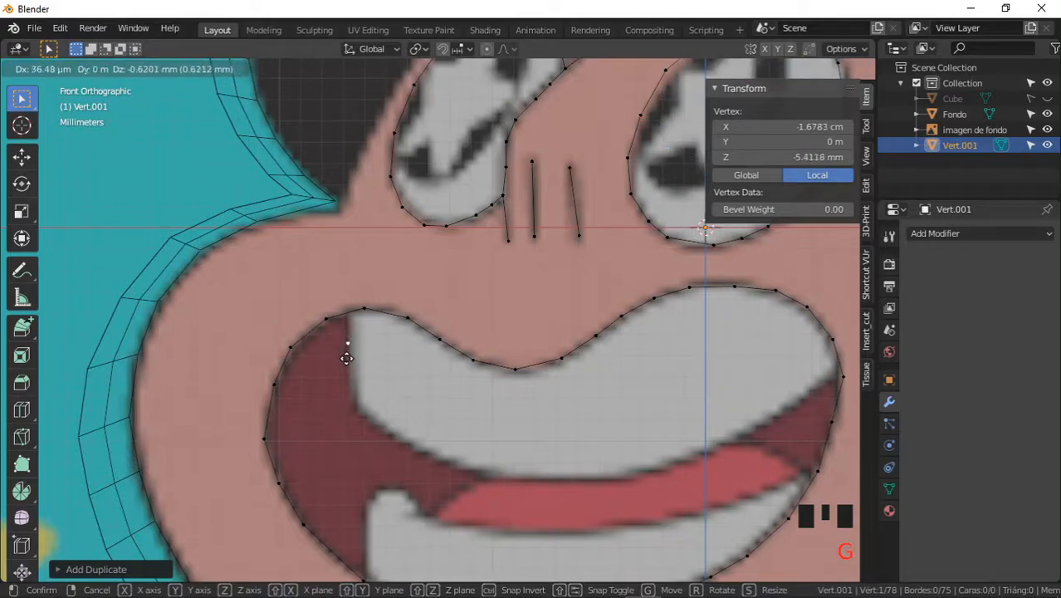
pyautogui.click(347, 358)
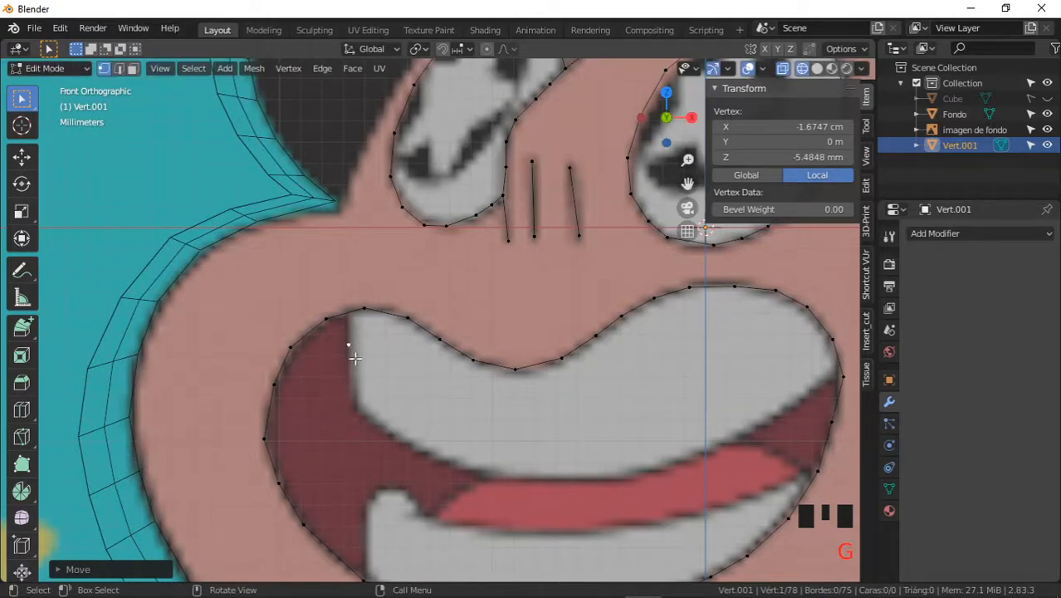
# - Extrude the duplicated vertex twice down the upper teeth's left edge to about X -16.56 mm, Z -8.22 mm
pyautogui.press('e')
pyautogui.click(352, 386)
pyautogui.press('e')
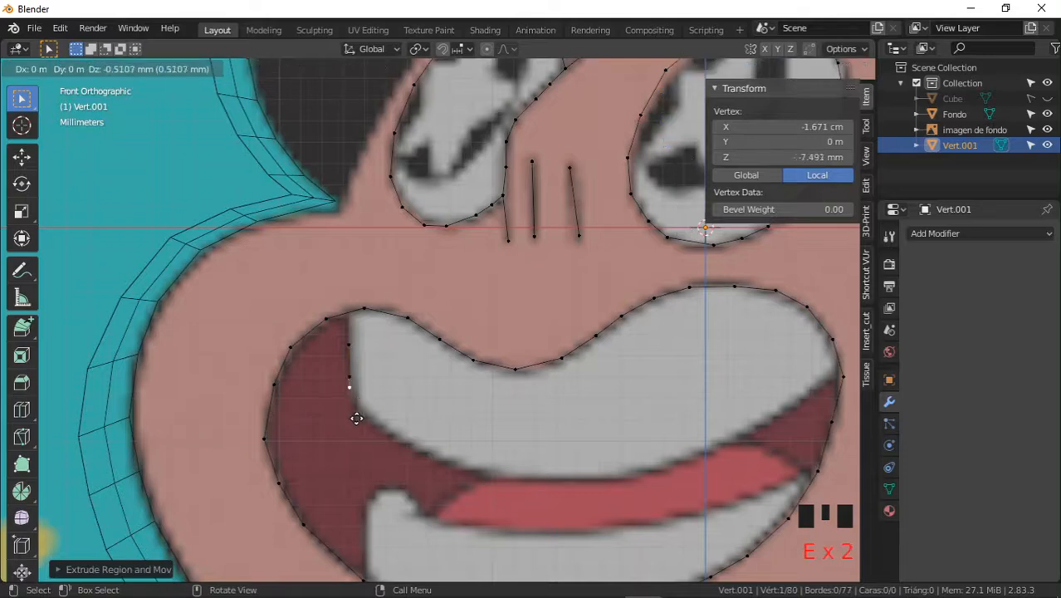
pyautogui.click(361, 431)
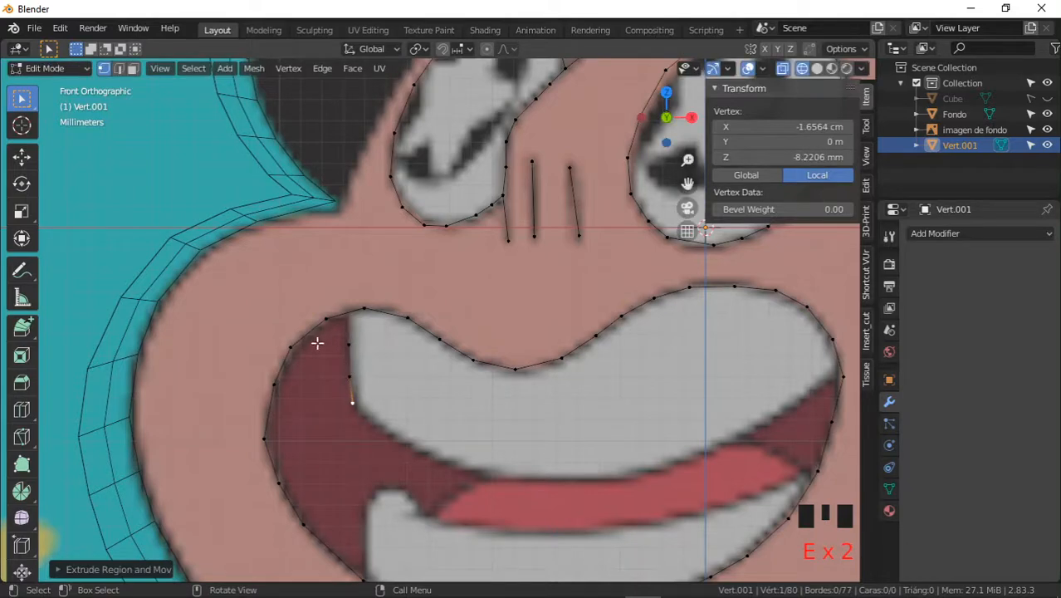
# - Mark the gap between the teeth line and the mouth outline with annotation strokes, and erase them
pyautogui.moveTo(329, 345)
pyautogui.mouseDown()
pyautogui.moveTo(367, 330)
pyautogui.moveTo(363, 307)
pyautogui.moveTo(343, 388)
pyautogui.mouseUp()
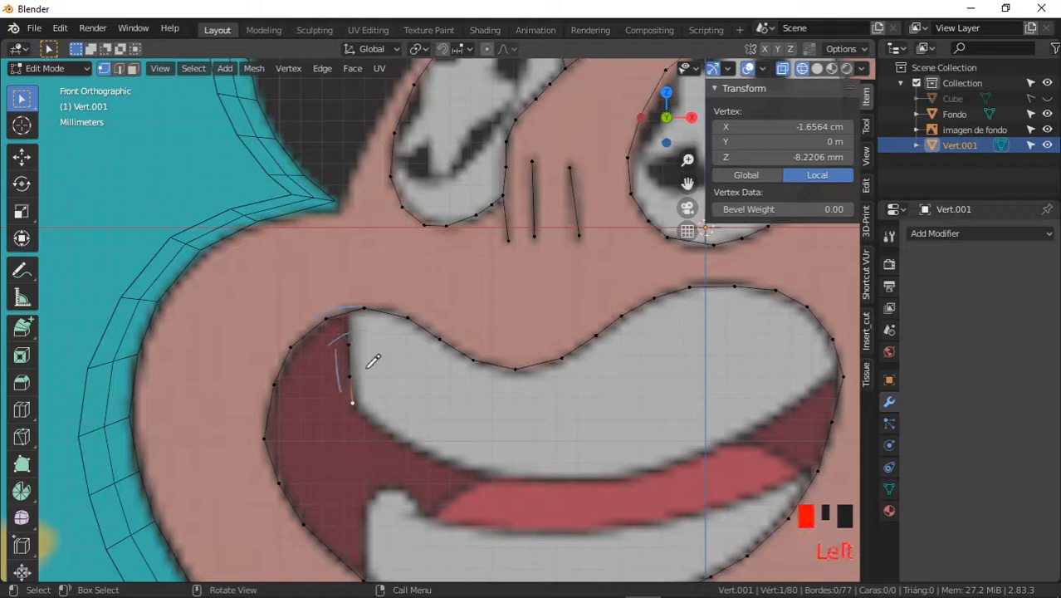
pyautogui.press('d')
pyautogui.moveTo(330, 343); pyautogui.dragTo(350, 332)
pyautogui.press('d')
pyautogui.moveTo(349, 412); pyautogui.dragTo(342, 322, button='right')
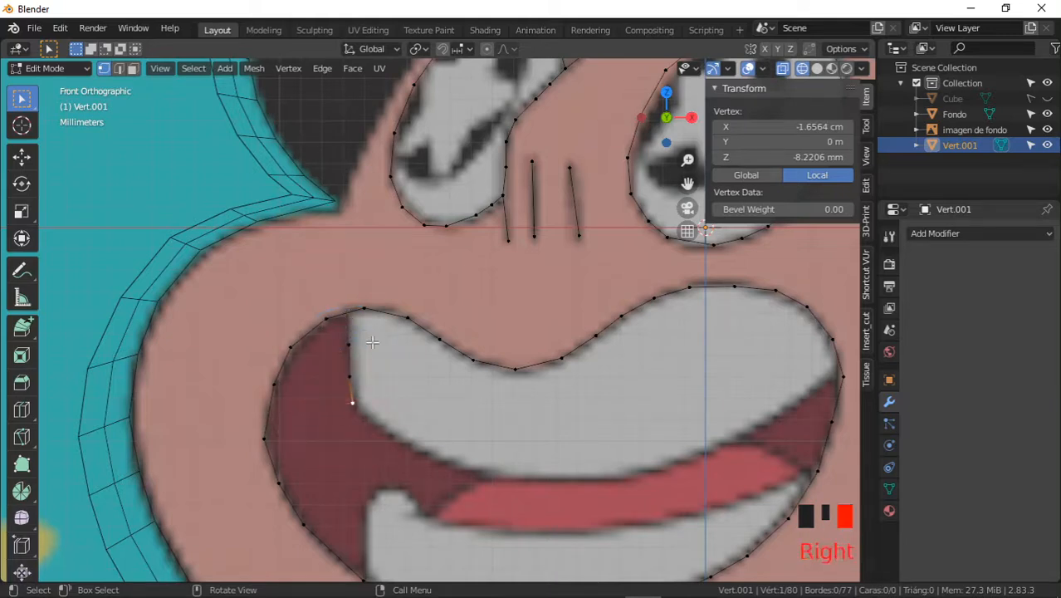
# - Extrude the teeth line's end vertex around the lower-left corner to about X -15.54 mm, Z -8.99 mm
pyautogui.keyDown('shift'); pyautogui.moveTo(372, 342); pyautogui.dragTo(371, 360, button='middle'); pyautogui.keyUp('shift')
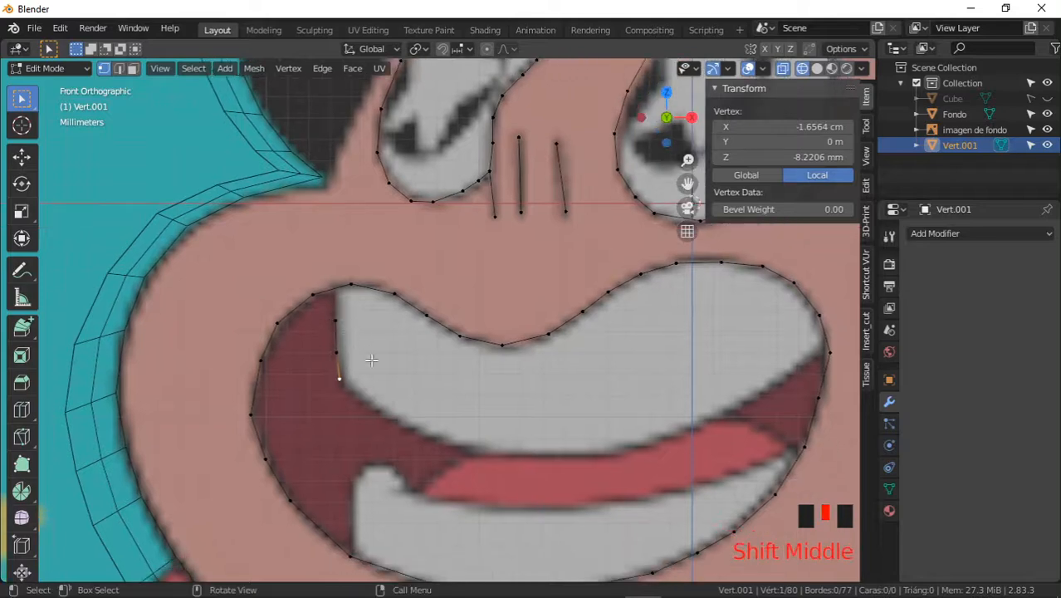
pyautogui.press('e')
pyautogui.click(378, 410)
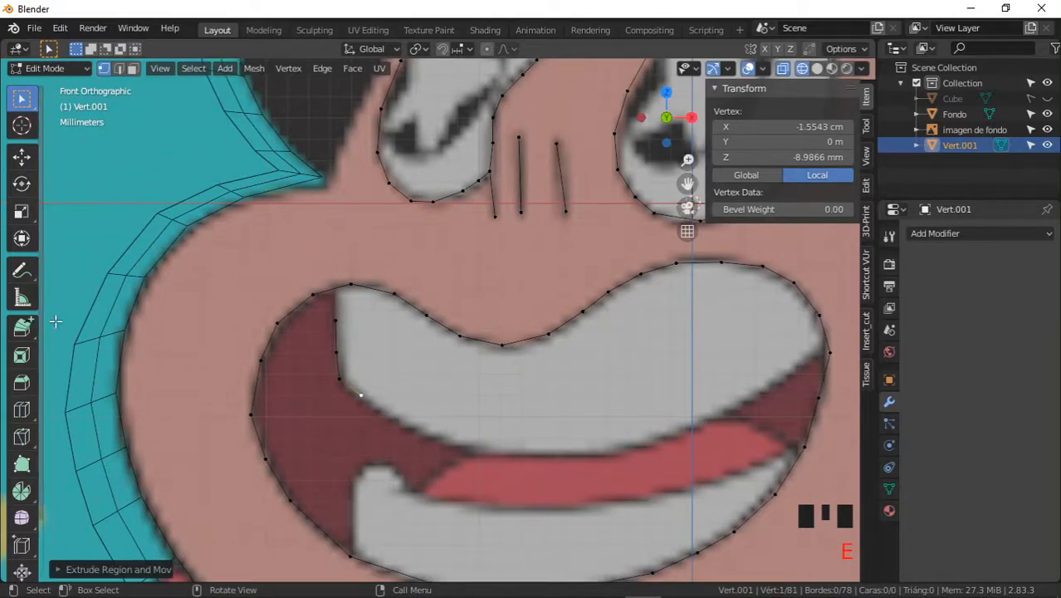
# - Trace the upper teeth's lower edge rightward with Extrude to Cursor, ending just short of the mouth outline at about X 5.58 mm, Z -7.22 mm
pyautogui.click(22, 326)
pyautogui.keyDown('shift'); pyautogui.moveTo(408, 342); pyautogui.dragTo(386, 301, button='middle'); pyautogui.keyUp('shift')
pyautogui.keyDown('shift'); pyautogui.moveTo(325, 250); pyautogui.dragTo(314, 239, button='middle'); pyautogui.keyUp('shift')
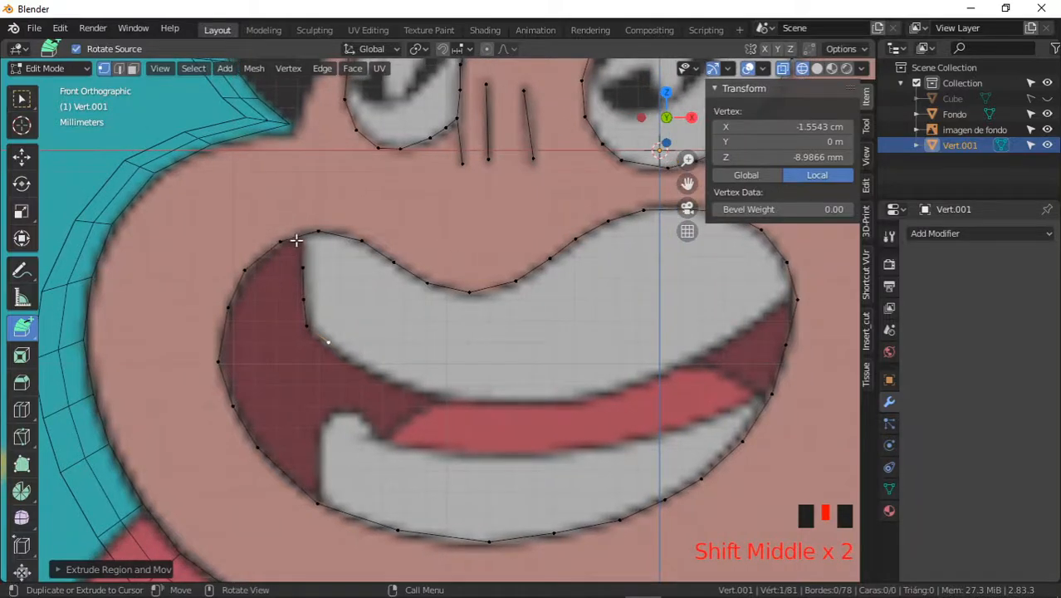
pyautogui.click(363, 363)
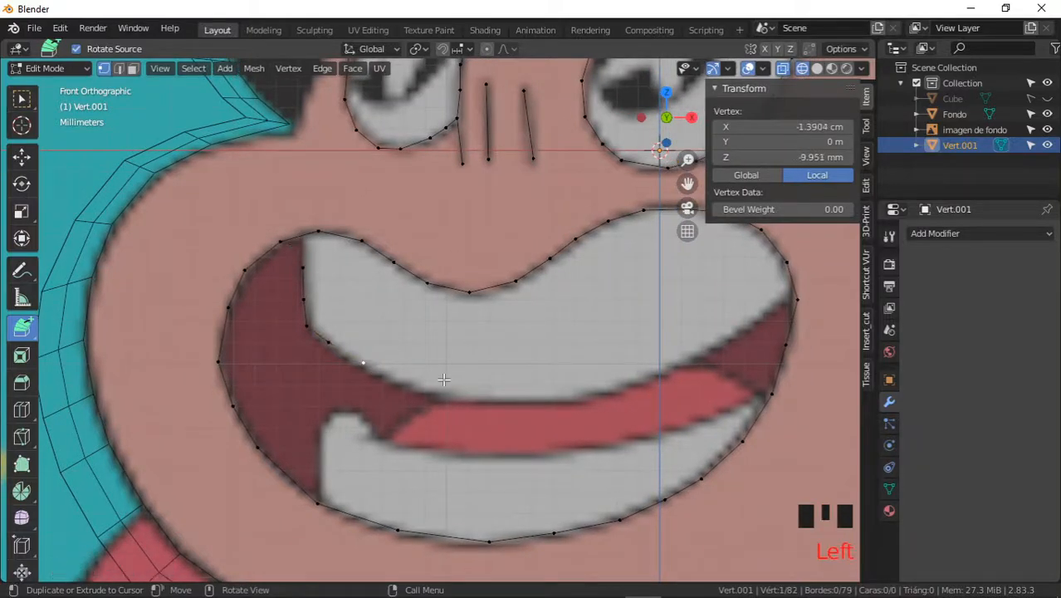
pyautogui.click(394, 381)
pyautogui.click(442, 397)
pyautogui.click(507, 398)
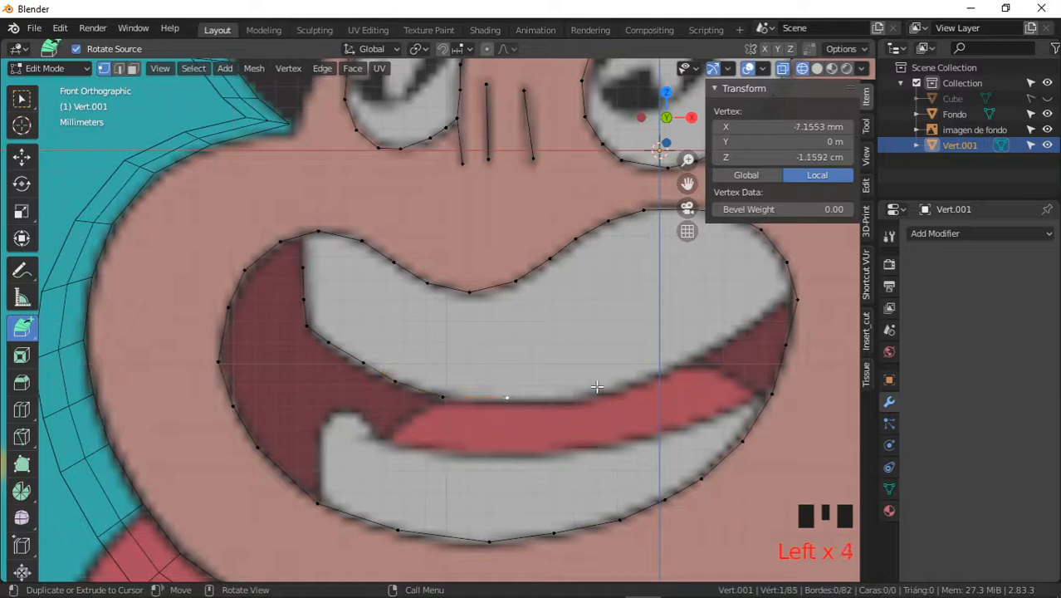
pyautogui.click(547, 398)
pyautogui.click(600, 389)
pyautogui.click(646, 373)
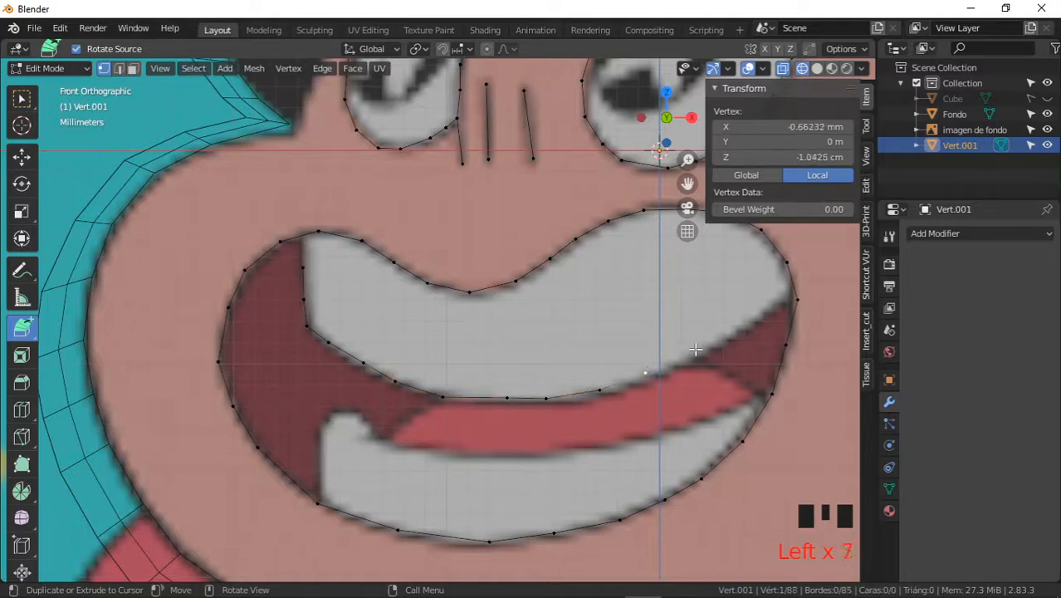
pyautogui.click(695, 350)
pyautogui.click(735, 331)
pyautogui.click(764, 315)
pyautogui.click(777, 305)
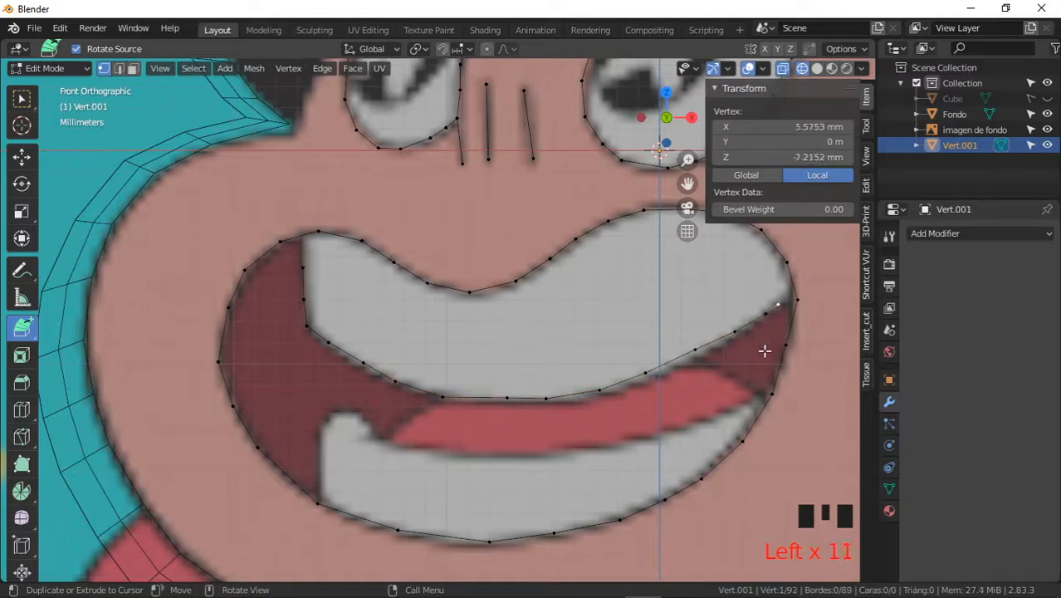
# - Duplicate a vertex to the lower teeth's right corner and extrude a chain leftward along their upper edge
pyautogui.hotkey('shift', 'd')
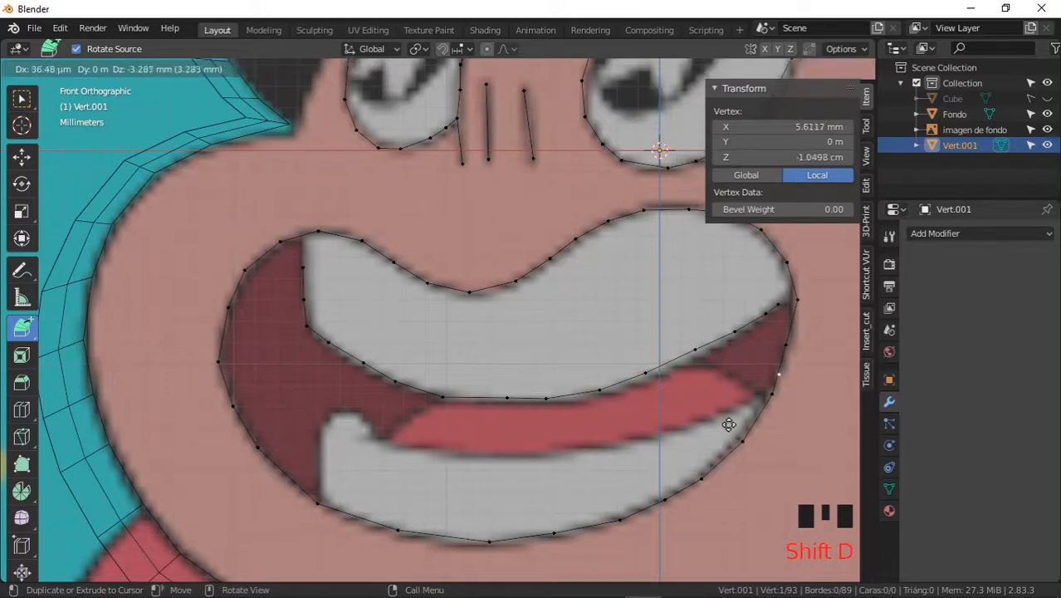
pyautogui.click(679, 432)
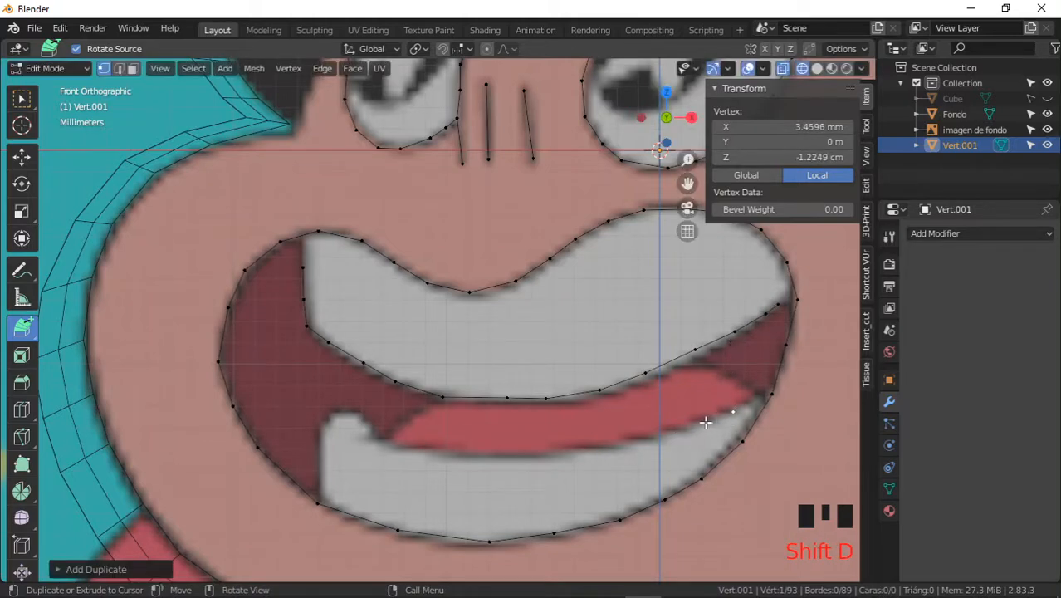
pyautogui.click(705, 422)
pyautogui.click(668, 434)
pyautogui.click(637, 446)
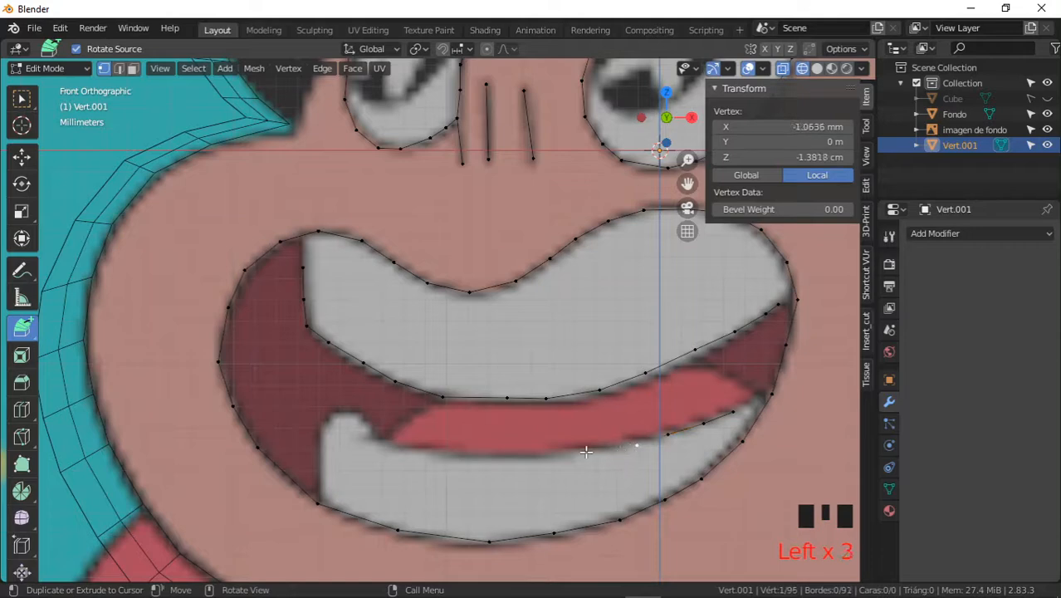
pyautogui.click(586, 452)
pyautogui.click(529, 455)
pyautogui.click(472, 454)
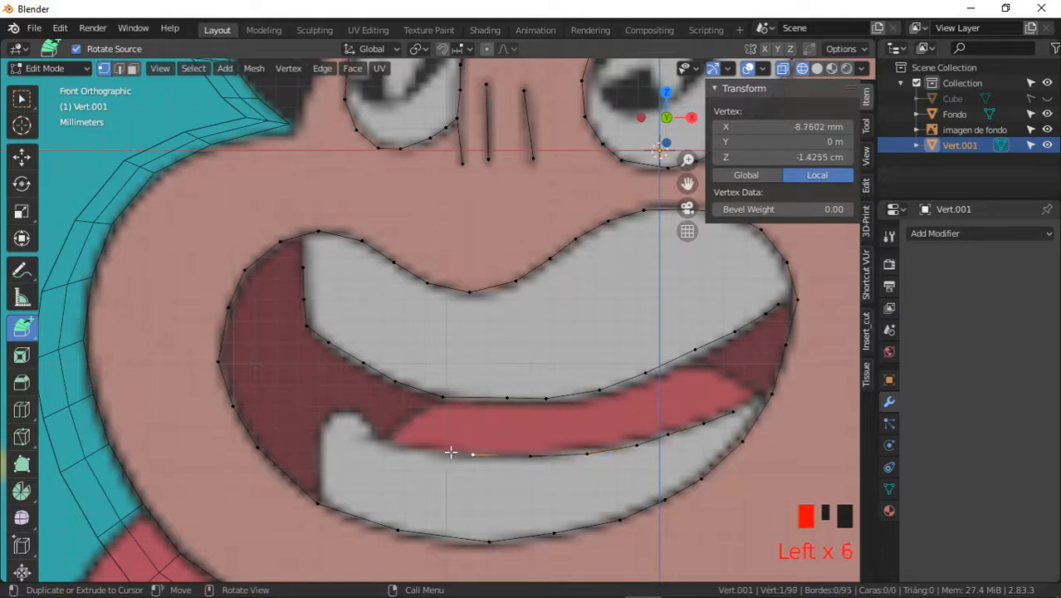
# - Extend the lower teeth outline around the raised left tip and down toward the mouth outline
pyautogui.click(426, 449)
pyautogui.click(387, 440)
pyautogui.click(366, 426)
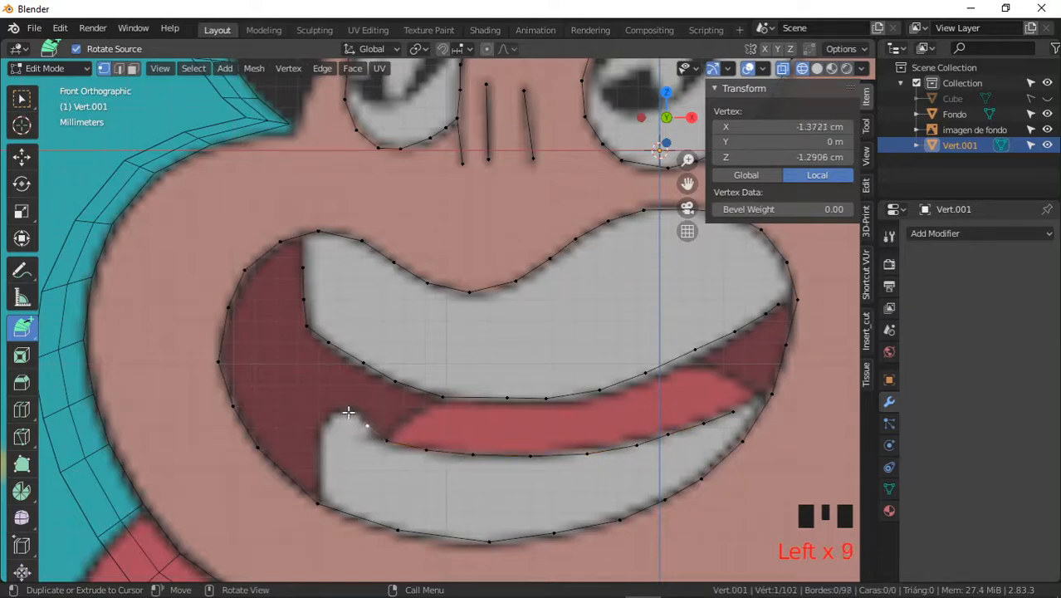
pyautogui.click(348, 412)
pyautogui.click(327, 415)
pyautogui.click(318, 441)
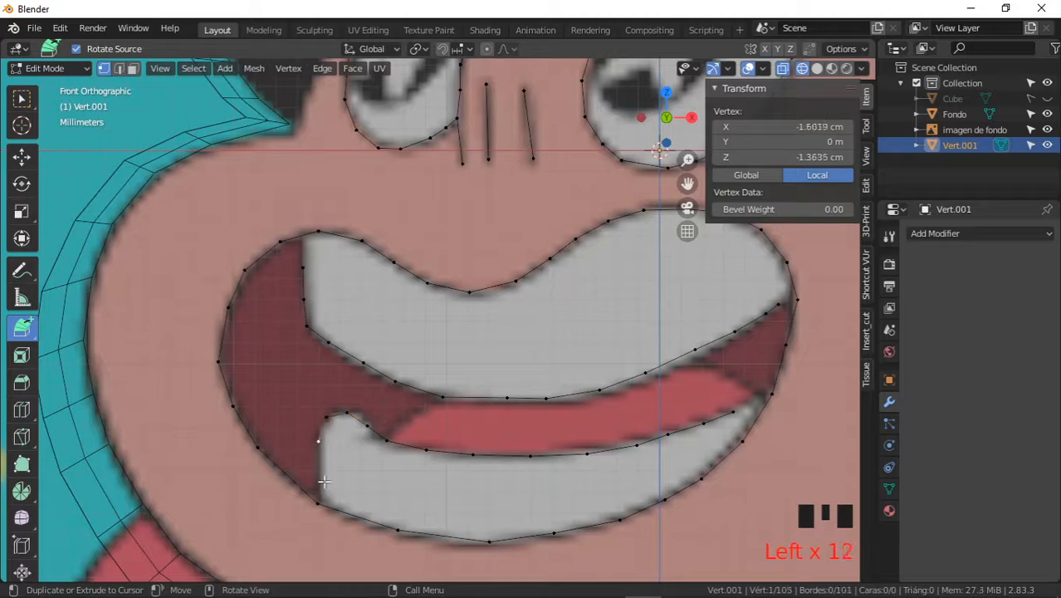
pyautogui.click(323, 480)
# - Duplicate a vertex to the tongue's left end and extrude it into a short line along the tongue edge
pyautogui.keyDown('shift'); pyautogui.moveTo(378, 397); pyautogui.dragTo(361, 409, button='middle'); pyautogui.keyUp('shift')
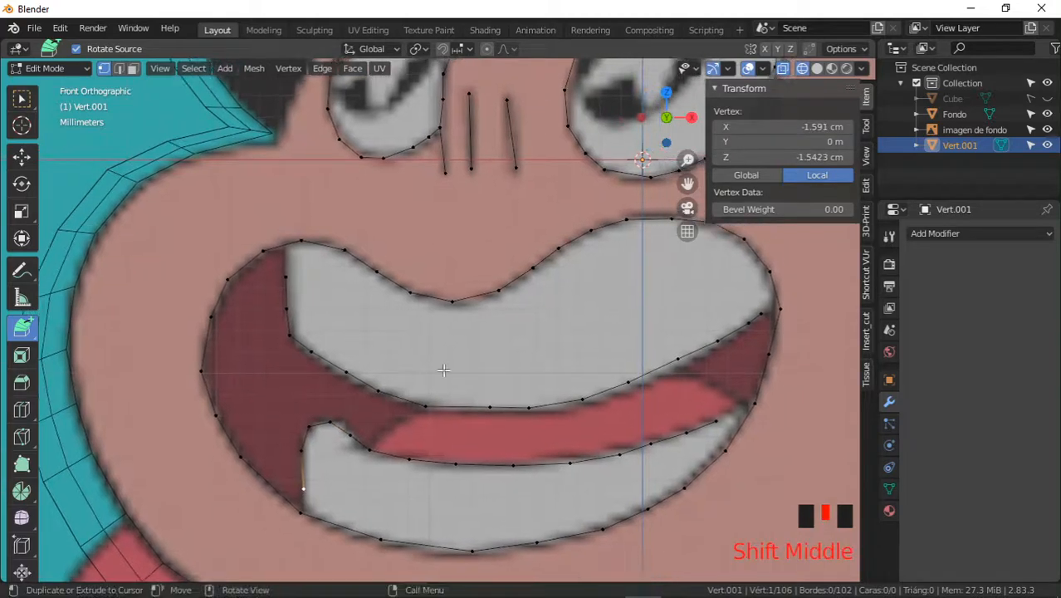
pyautogui.keyDown('ctrl'); pyautogui.moveTo(443, 370); pyautogui.dragTo(366, 445, button='middle'); pyautogui.keyUp('ctrl')
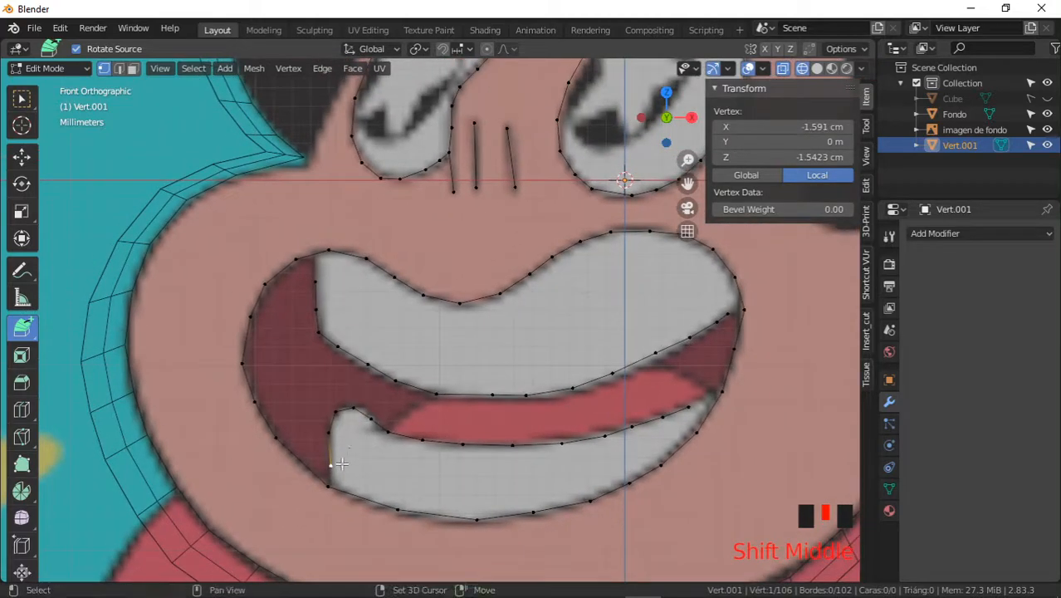
pyautogui.hotkey('shift', 'd')
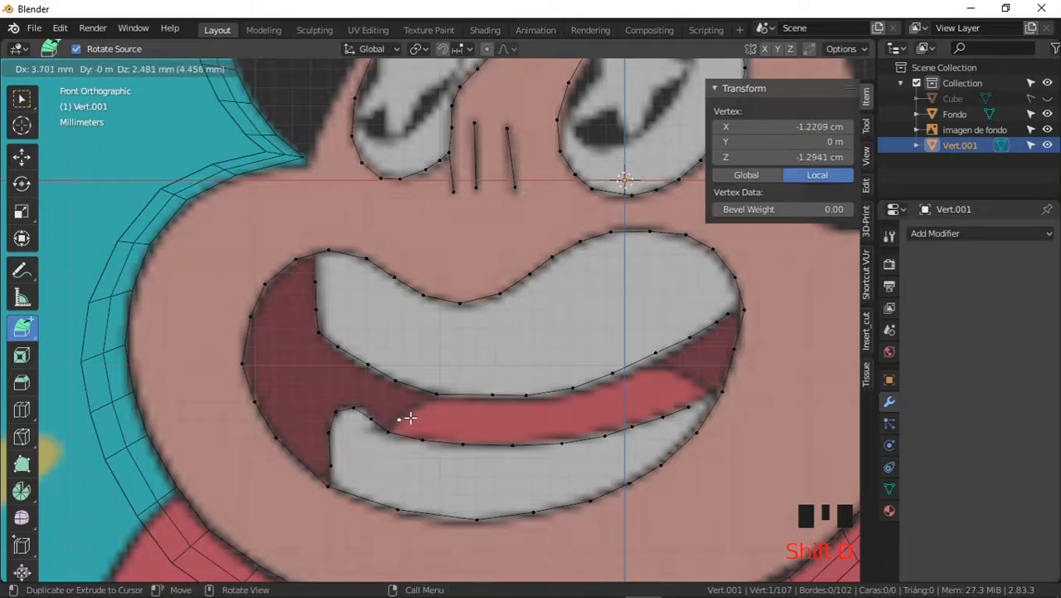
pyautogui.click(409, 417)
pyautogui.click(419, 407)
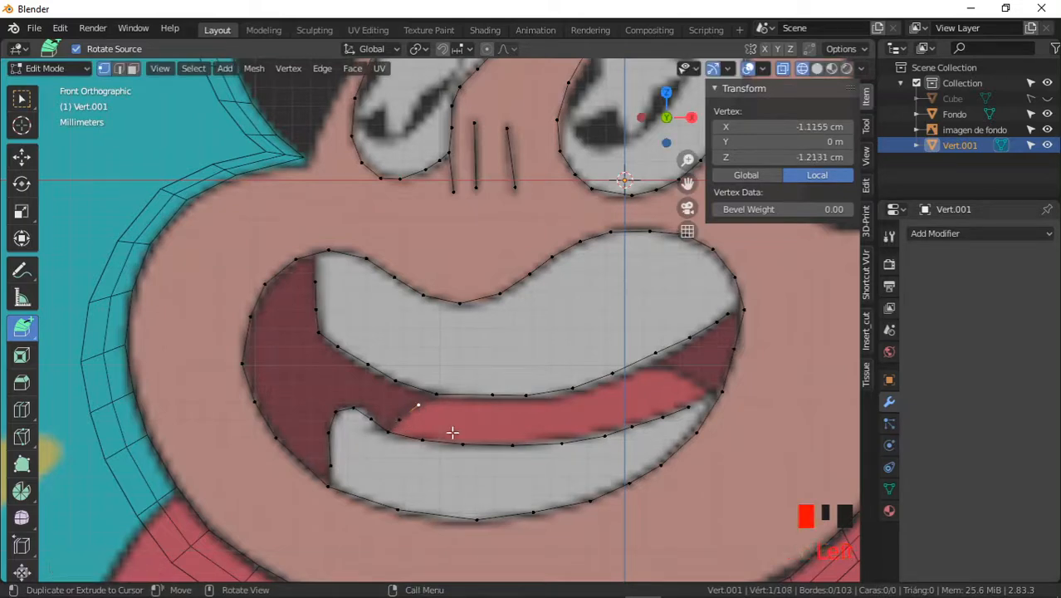
# - Duplicate a vertex to the jaw's right end by the shirt collar and extrude the face edge up to the ear's base
pyautogui.scroll(-2, 408, 412)
pyautogui.keyDown('shift'); pyautogui.moveTo(408, 411); pyautogui.dragTo(382, 429, button='middle'); pyautogui.keyUp('shift')
pyautogui.hotkey('shift', 'd')
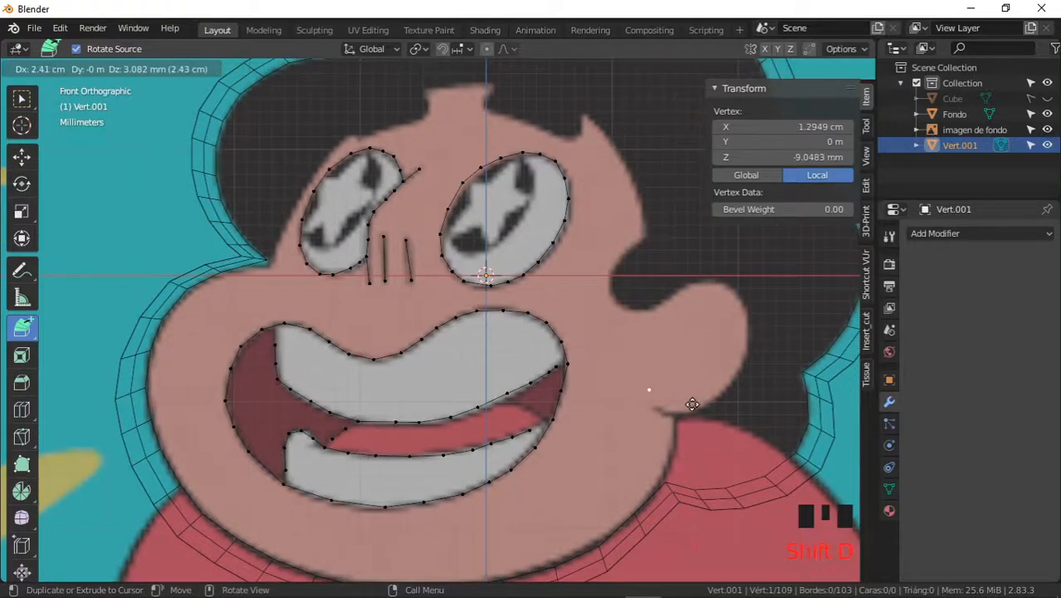
pyautogui.click(701, 472)
pyautogui.click(673, 450)
pyautogui.click(676, 430)
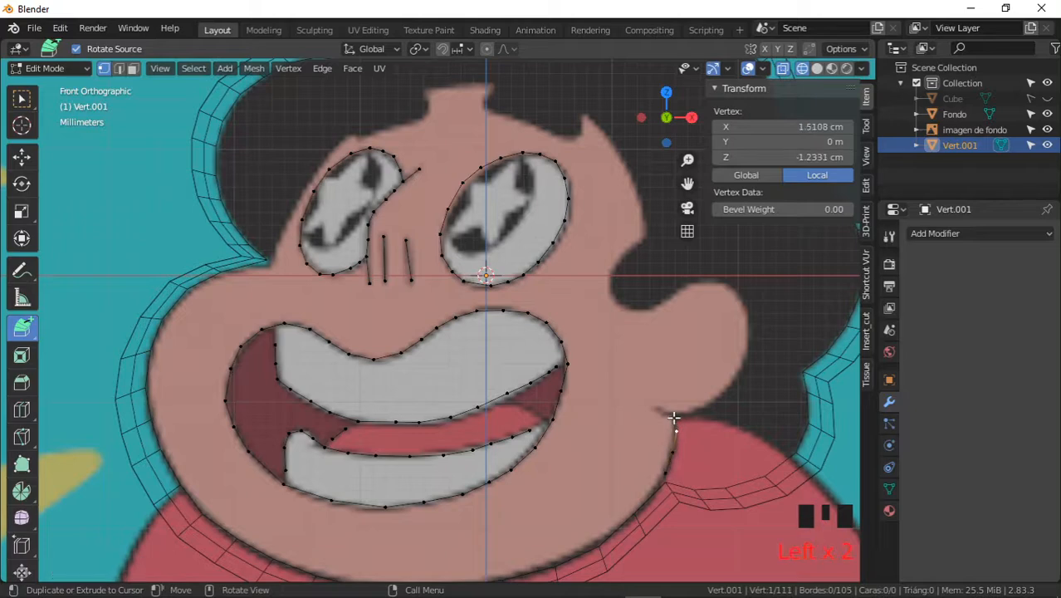
pyautogui.click(673, 418)
# - Extrude vertices around the outer contour of the ear, from its lower edge over its top
pyautogui.click(722, 392)
pyautogui.click(730, 384)
pyautogui.click(737, 373)
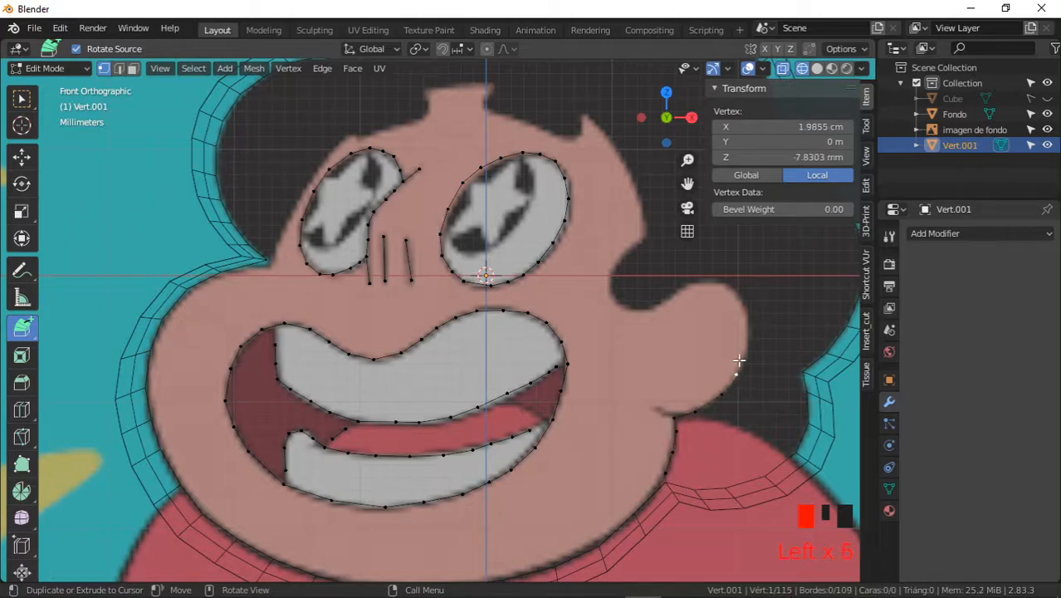
pyautogui.click(744, 344)
pyautogui.click(748, 321)
pyautogui.click(741, 299)
pyautogui.click(724, 283)
pyautogui.click(710, 280)
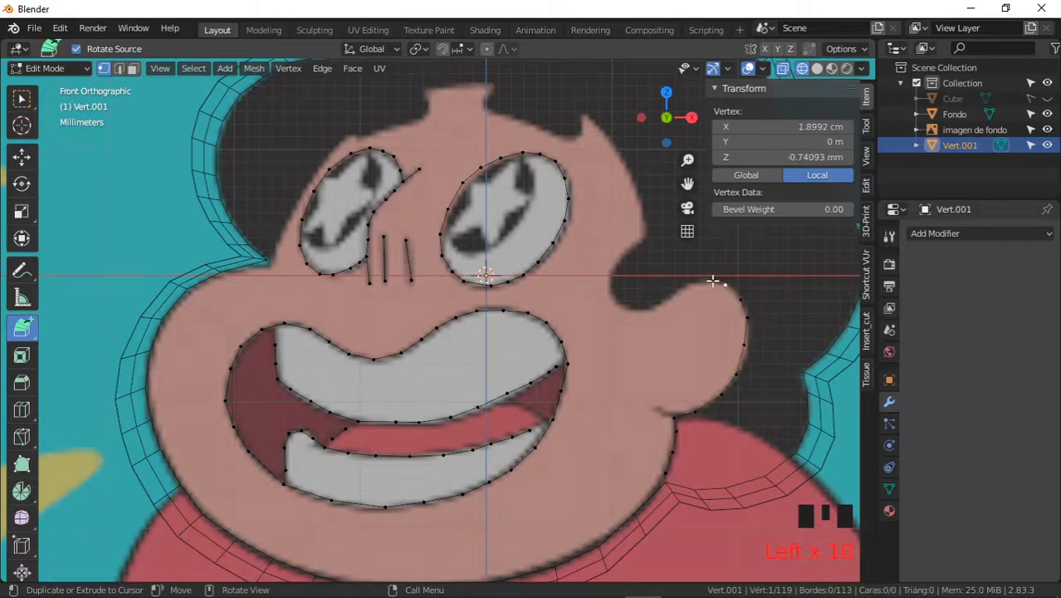
pyautogui.click(691, 284)
# - Continue the face outline around the rounded hair notch between the ear and the temple
pyautogui.click(650, 309)
pyautogui.click(628, 309)
pyautogui.click(610, 296)
pyautogui.click(606, 277)
pyautogui.keyDown('shift'); pyautogui.moveTo(646, 283); pyautogui.dragTo(610, 398, button='middle'); pyautogui.keyUp('shift')
pyautogui.click(586, 379)
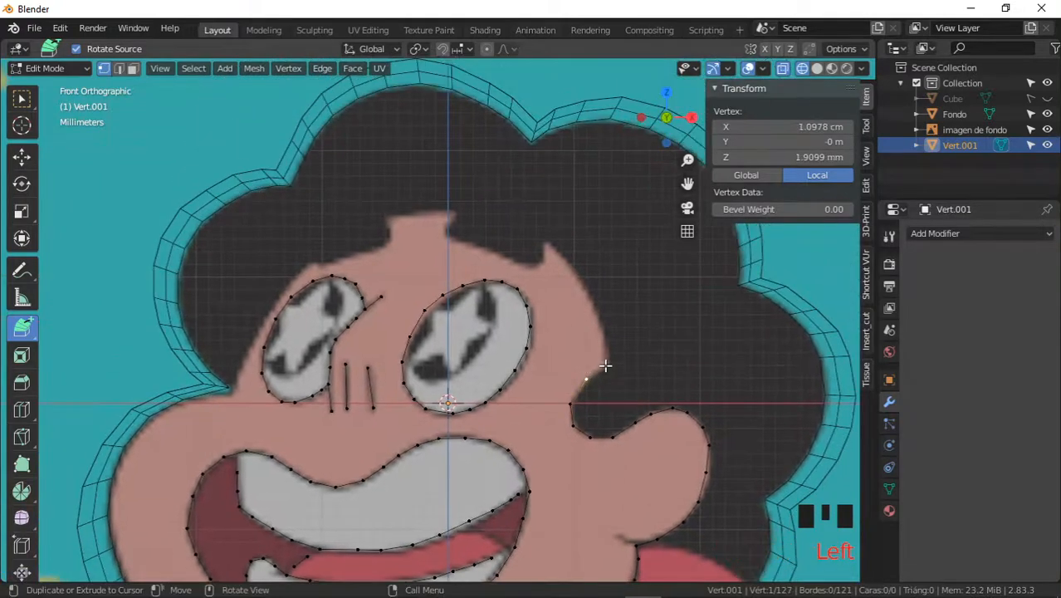
pyautogui.click(609, 362)
# - Extrude the face outline up the right temple to the pointed tip of the hairline
pyautogui.click(608, 338)
pyautogui.click(596, 309)
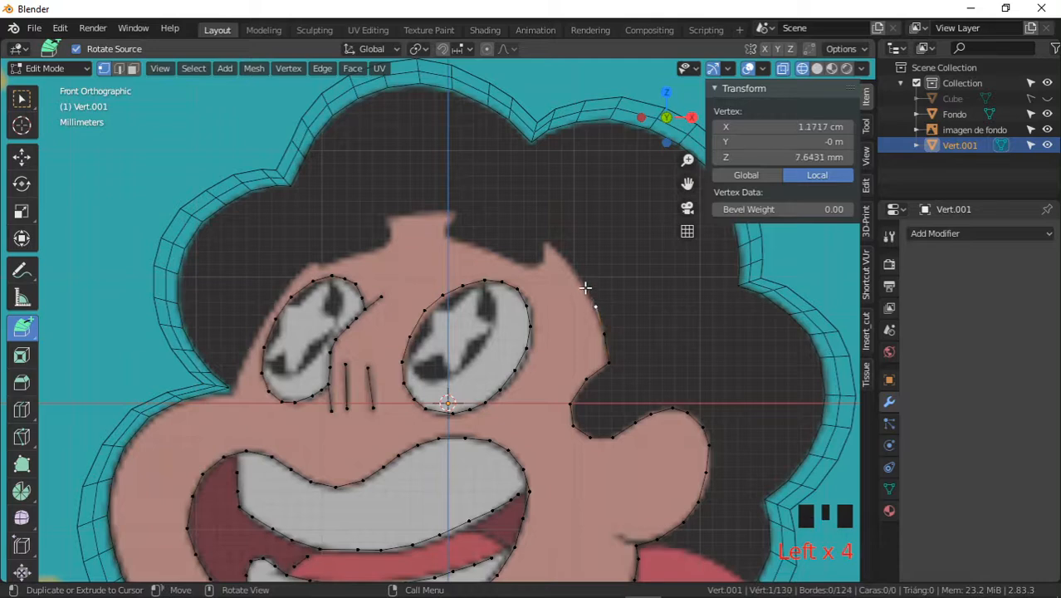
pyautogui.click(586, 286)
pyautogui.click(565, 259)
pyautogui.click(546, 242)
# - Trace the hairline leftward from the pointed tip to the right side of the raised forehead notch
pyautogui.click(534, 264)
pyautogui.click(510, 261)
pyautogui.click(506, 258)
pyautogui.click(483, 247)
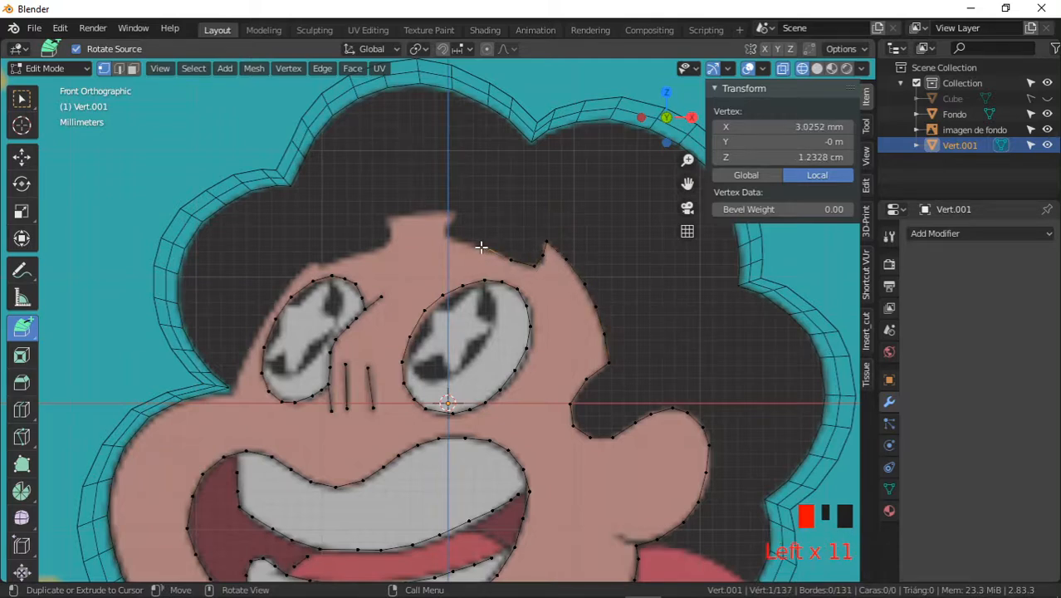
pyautogui.click(463, 240)
pyautogui.click(446, 233)
pyautogui.click(449, 226)
pyautogui.click(454, 217)
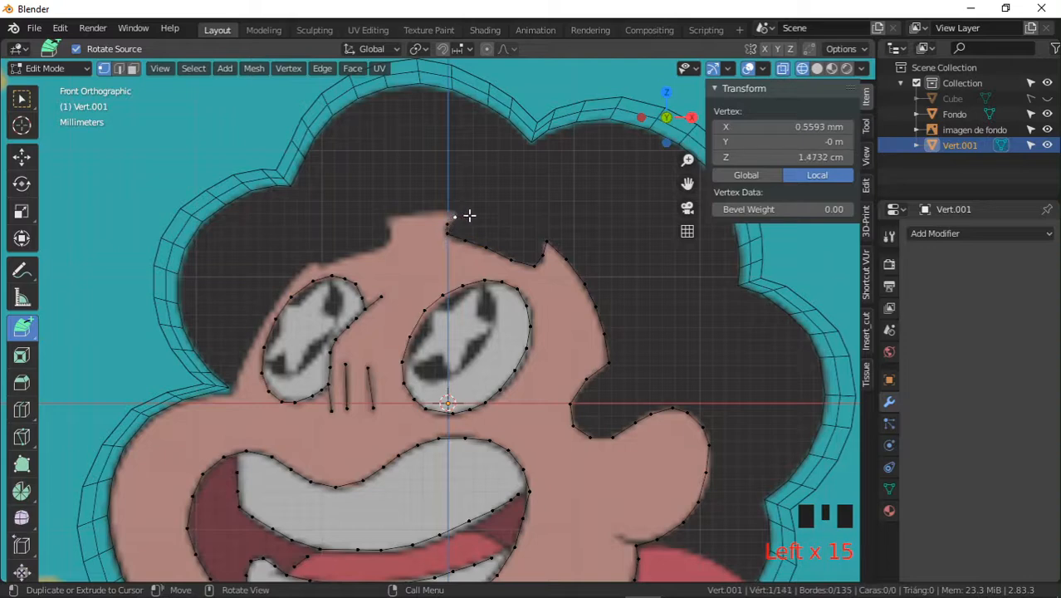
# - Extrude the hairline across the top of the raised forehead notch and down its left side
pyautogui.click(448, 208)
pyautogui.click(425, 210)
pyautogui.click(401, 216)
pyautogui.click(383, 221)
pyautogui.click(387, 231)
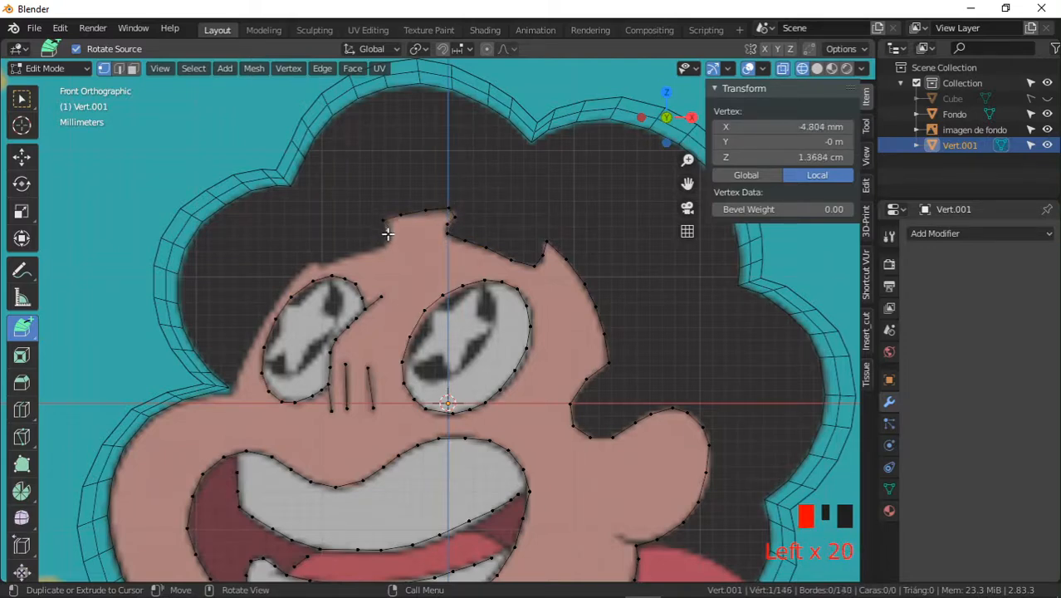
pyautogui.click(382, 245)
# - Continue the hairline over the left eye and down the left temple toward the cheek
pyautogui.click(356, 251)
pyautogui.click(332, 256)
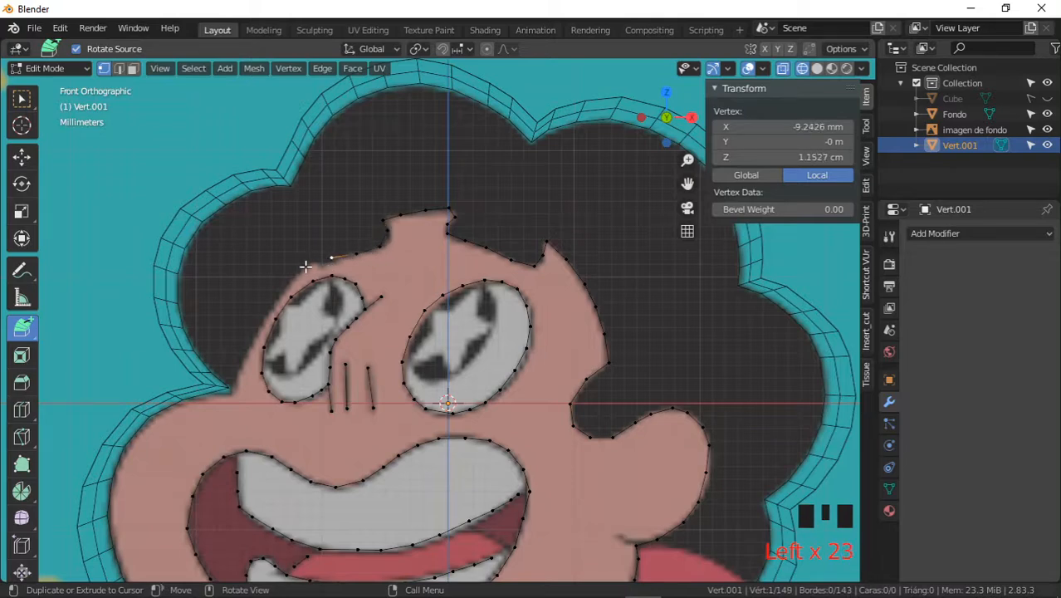
pyautogui.click(305, 263)
pyautogui.click(283, 281)
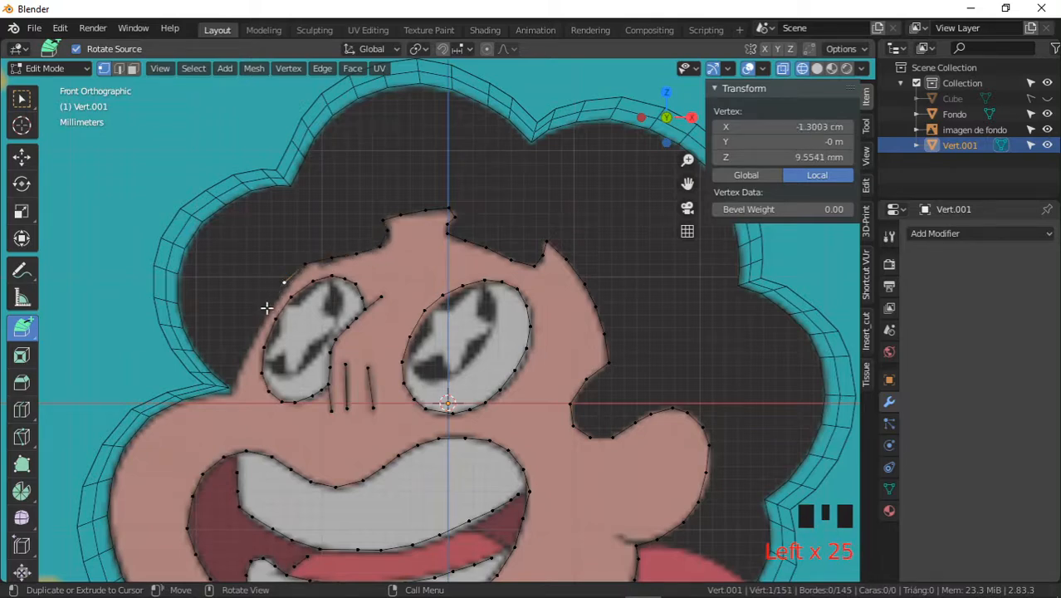
pyautogui.click(264, 307)
pyautogui.click(252, 328)
pyautogui.click(244, 348)
pyautogui.click(237, 368)
# - Duplicate a vertex into the left eye and extrude the lower edge of its iris
pyautogui.scroll(-1, 311, 320)
pyautogui.keyDown('shift'); pyautogui.moveTo(335, 321); pyautogui.dragTo(367, 345, button='middle'); pyautogui.keyUp('shift')
pyautogui.scroll(1, 347, 311)
pyautogui.scroll(2, 401, 301)
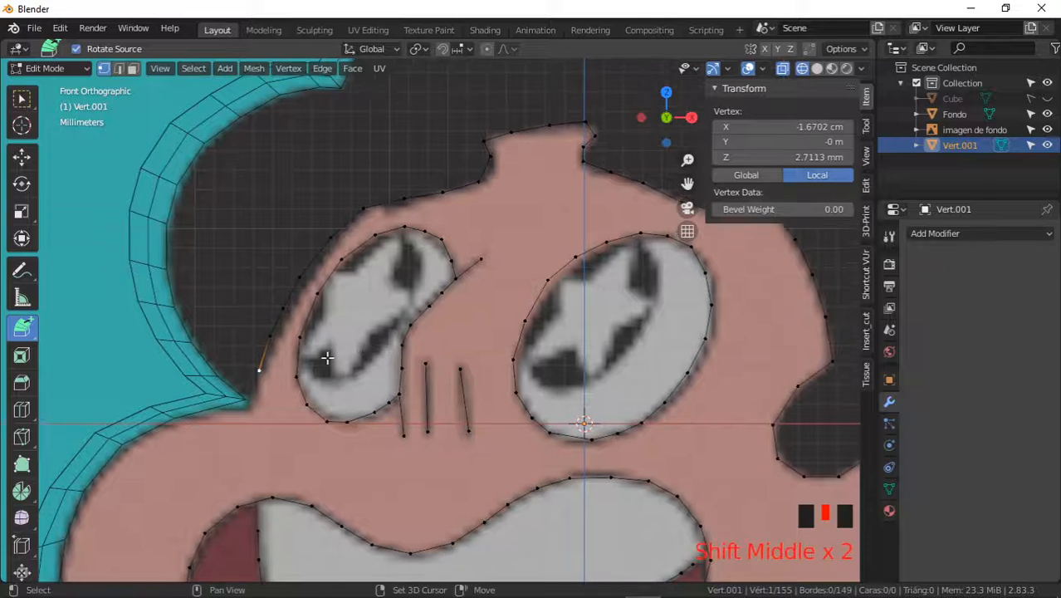
pyautogui.hotkey('shift', 'd')
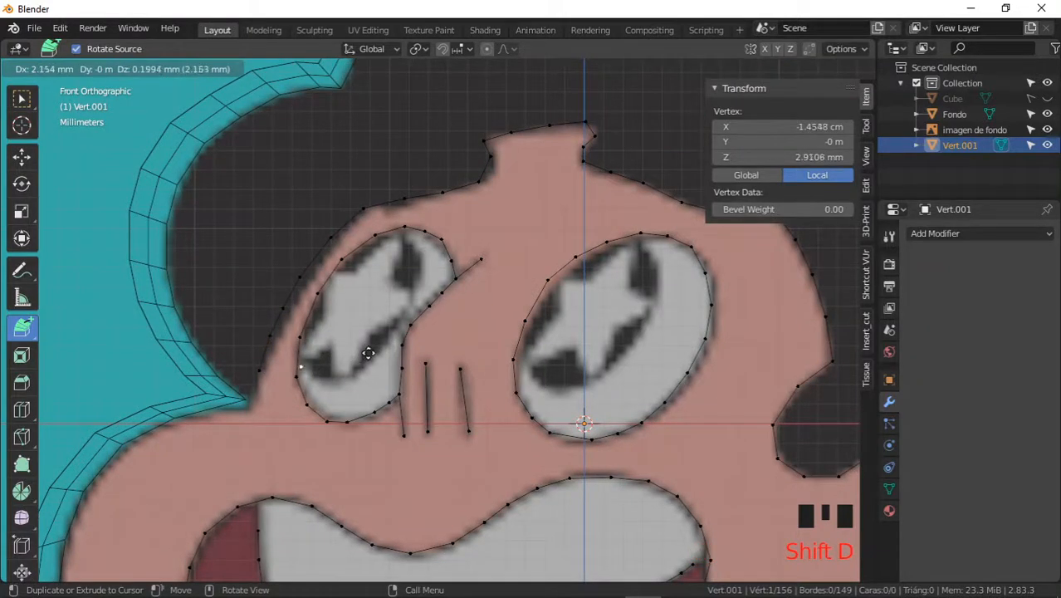
pyautogui.click(374, 350)
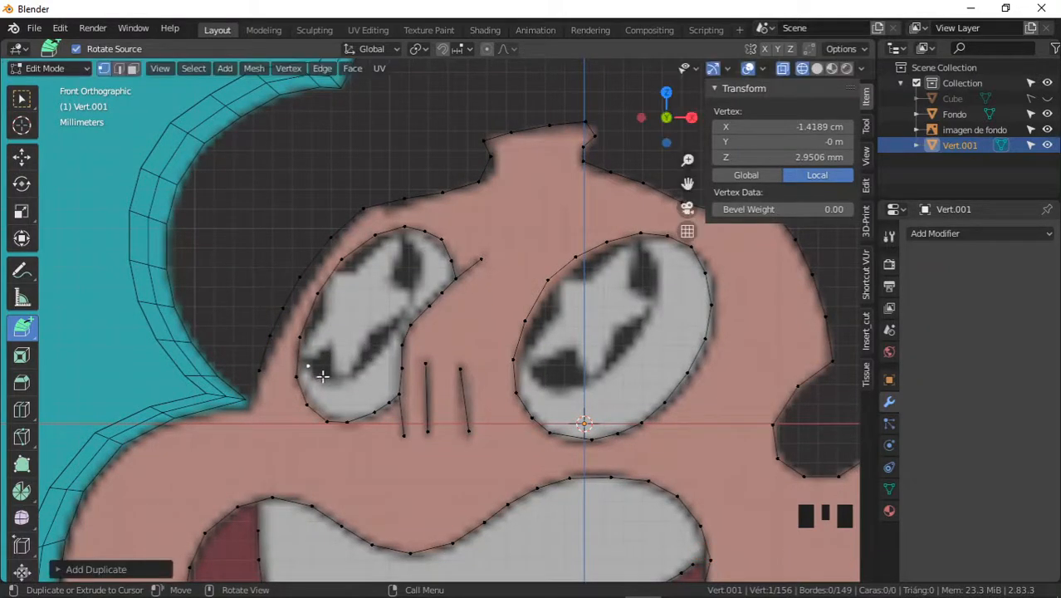
pyautogui.click(322, 376)
pyautogui.click(340, 372)
pyautogui.click(359, 367)
# - Extrude the left eye's iris outline up its right side to the top of the eye
pyautogui.click(373, 350)
pyautogui.click(389, 331)
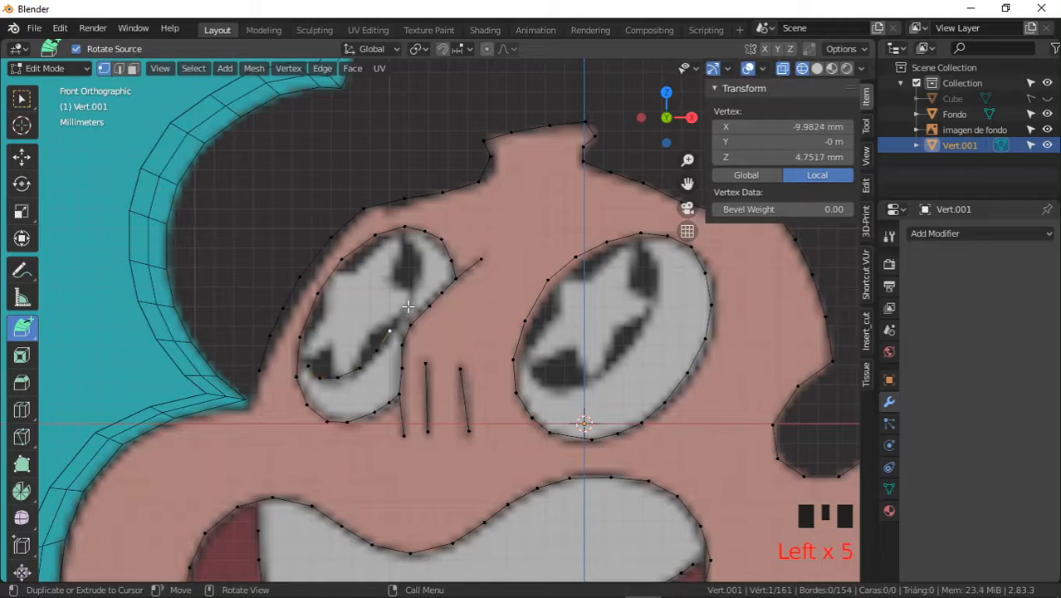
pyautogui.click(407, 305)
pyautogui.click(415, 280)
pyautogui.click(415, 259)
pyautogui.click(407, 239)
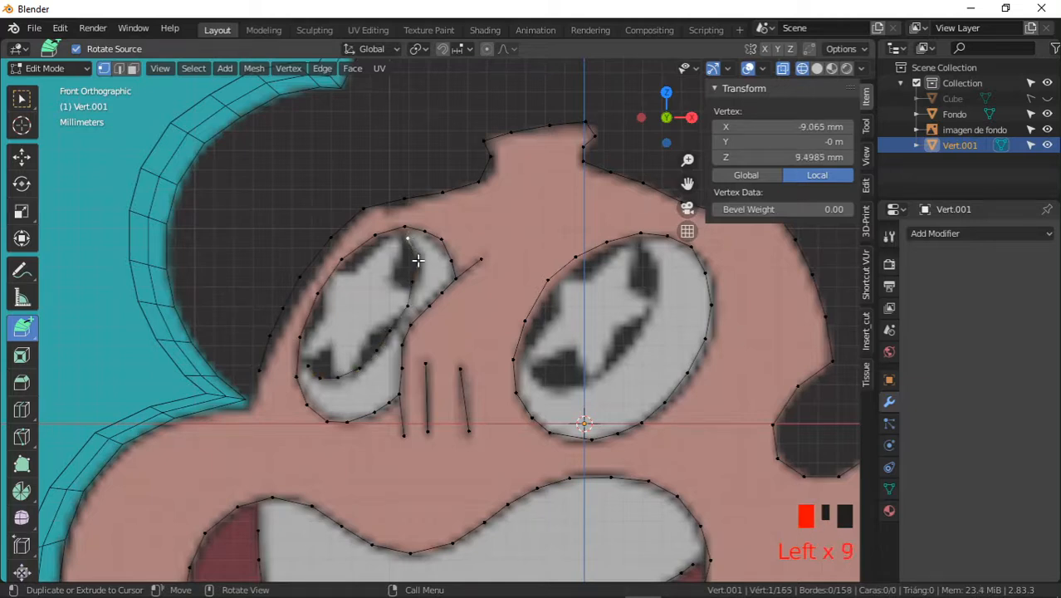
# - Duplicate a vertex to the top of the right eye's iris and trace its right and lower edges
pyautogui.hotkey('shift', 'd')
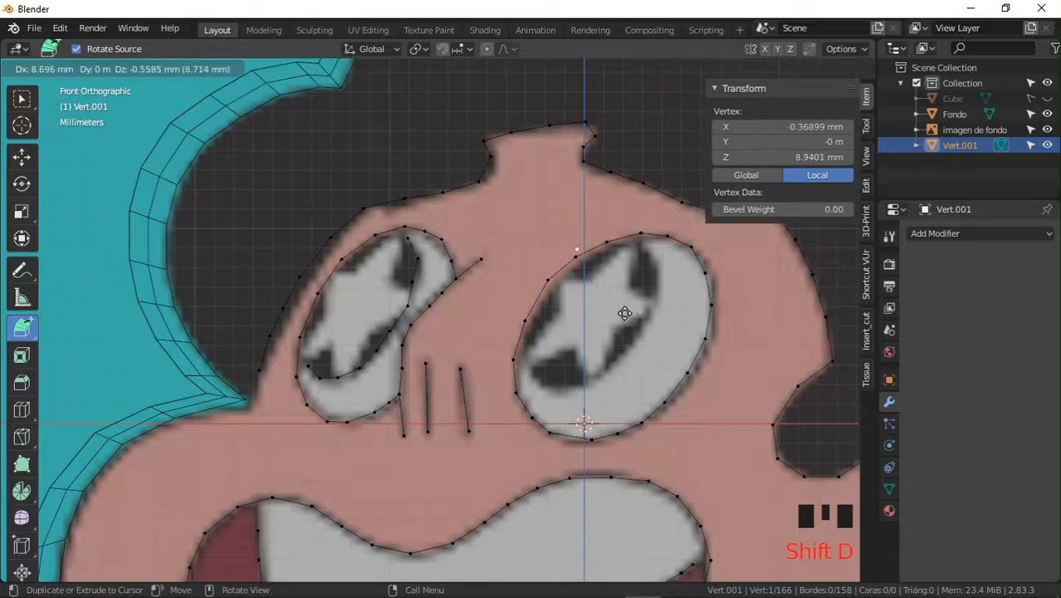
pyautogui.click(660, 290)
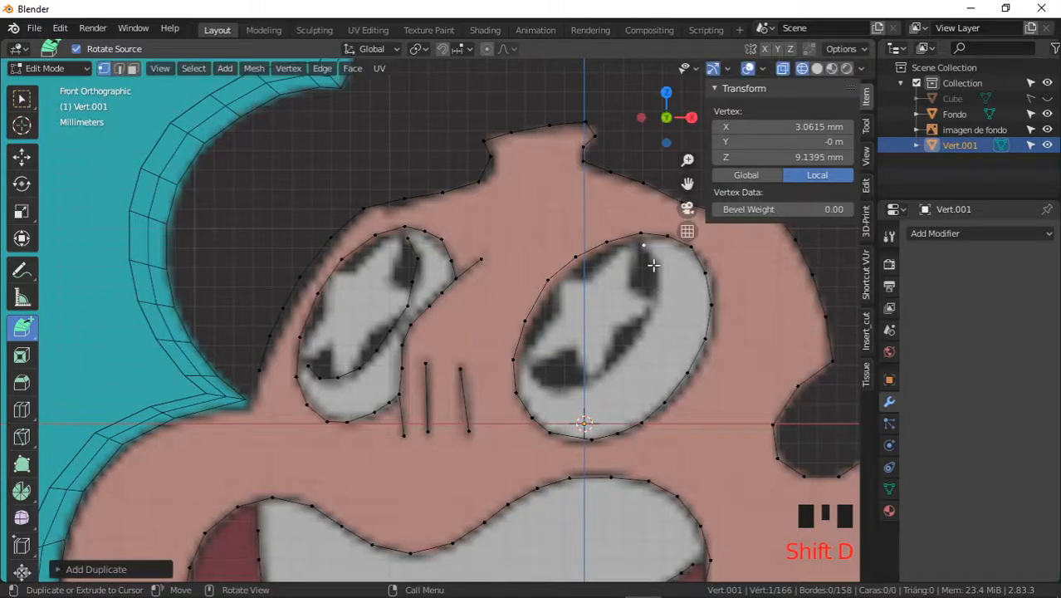
pyautogui.click(658, 290)
pyautogui.click(652, 309)
pyautogui.click(641, 333)
pyautogui.click(619, 359)
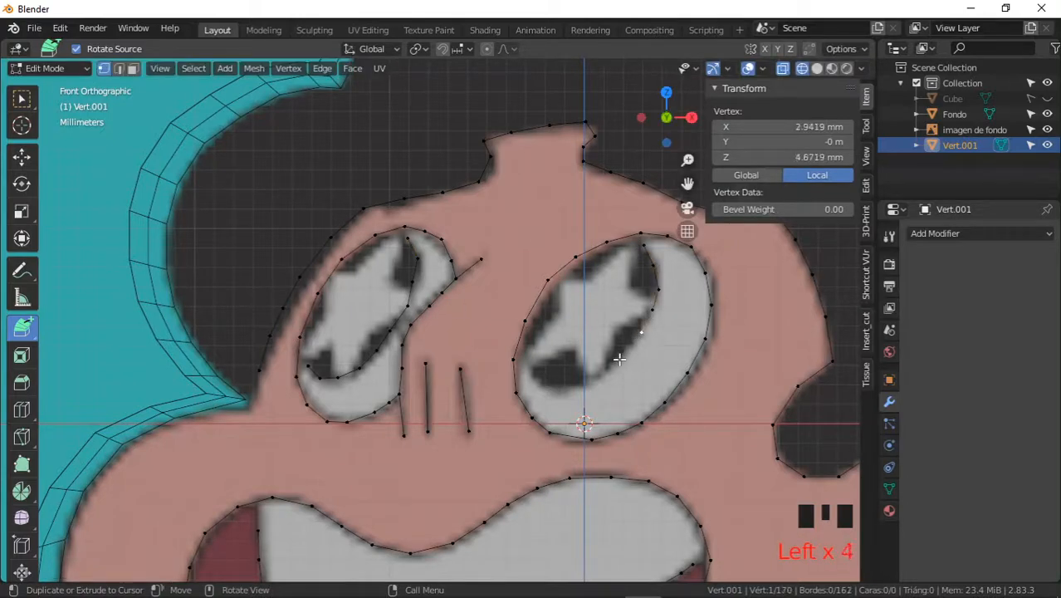
pyautogui.click(595, 373)
pyautogui.click(574, 383)
pyautogui.click(558, 384)
pyautogui.click(541, 380)
pyautogui.click(529, 373)
# - Select all vertices of the face line drawing and add a Skin modifier to it
pyautogui.scroll(-3, 528, 373)
pyautogui.keyDown('shift'); pyautogui.moveTo(551, 362); pyautogui.dragTo(510, 342, button='middle'); pyautogui.keyUp('shift')
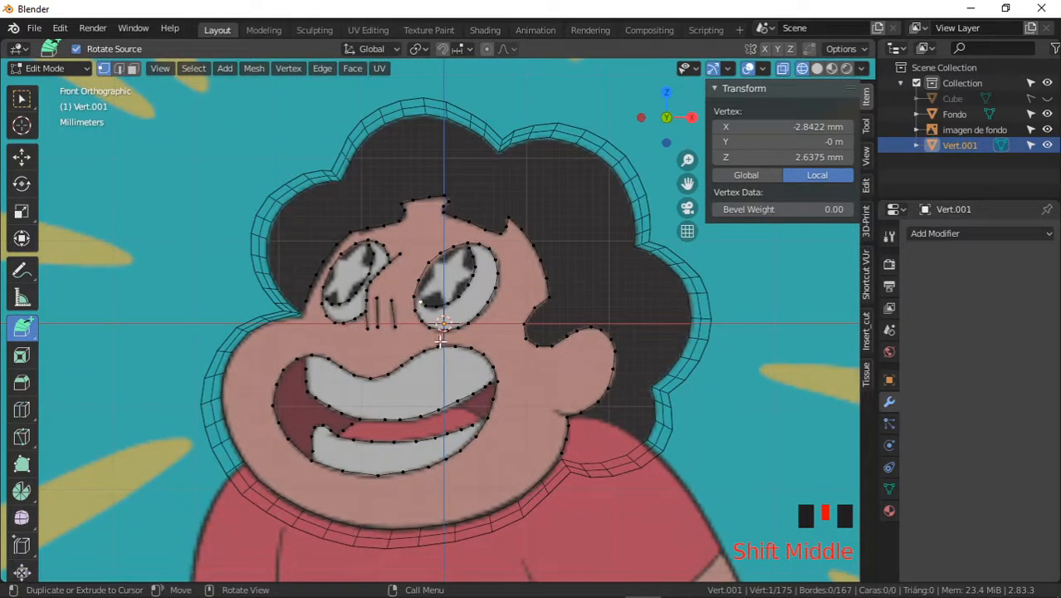
pyautogui.press('a')
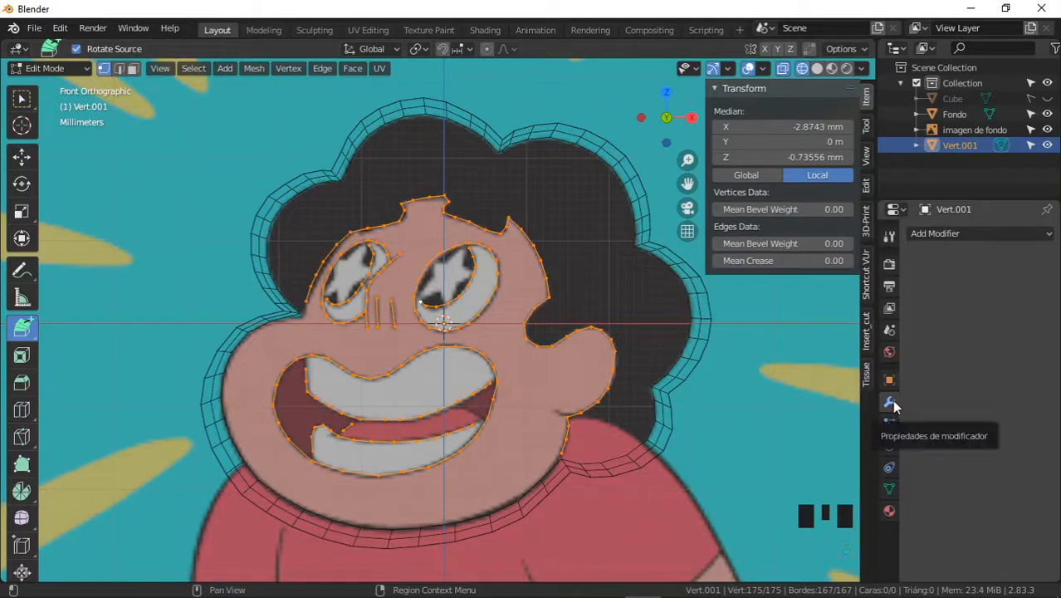
pyautogui.click(943, 236)
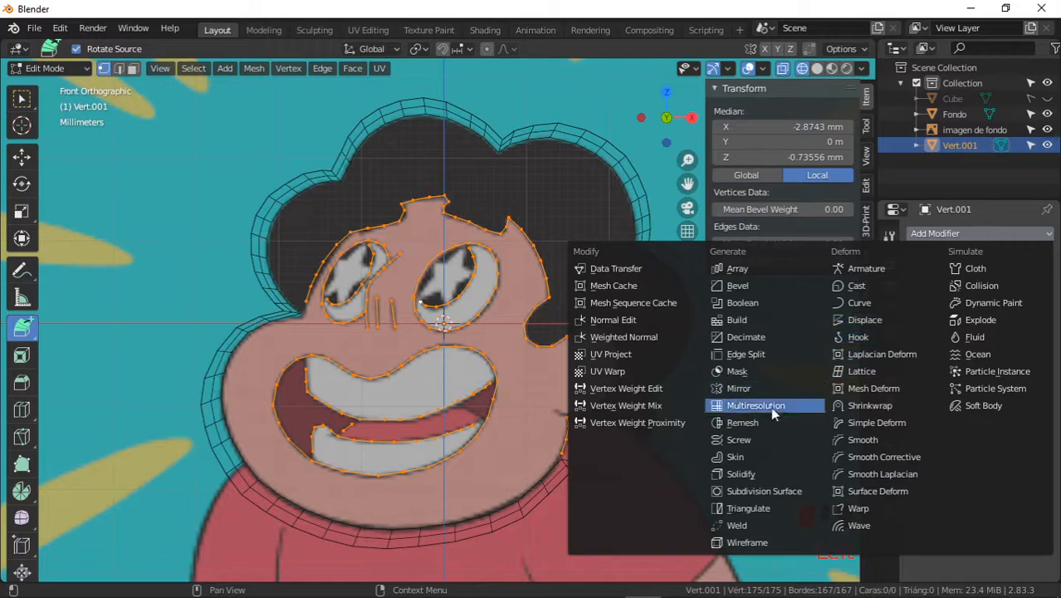
pyautogui.click(735, 458)
# - Hide the Fondo object and switch the viewport to solid shading
pyautogui.keyDown('ctrl'); pyautogui.moveTo(486, 318); pyautogui.dragTo(545, 383, button='middle'); pyautogui.keyUp('ctrl')
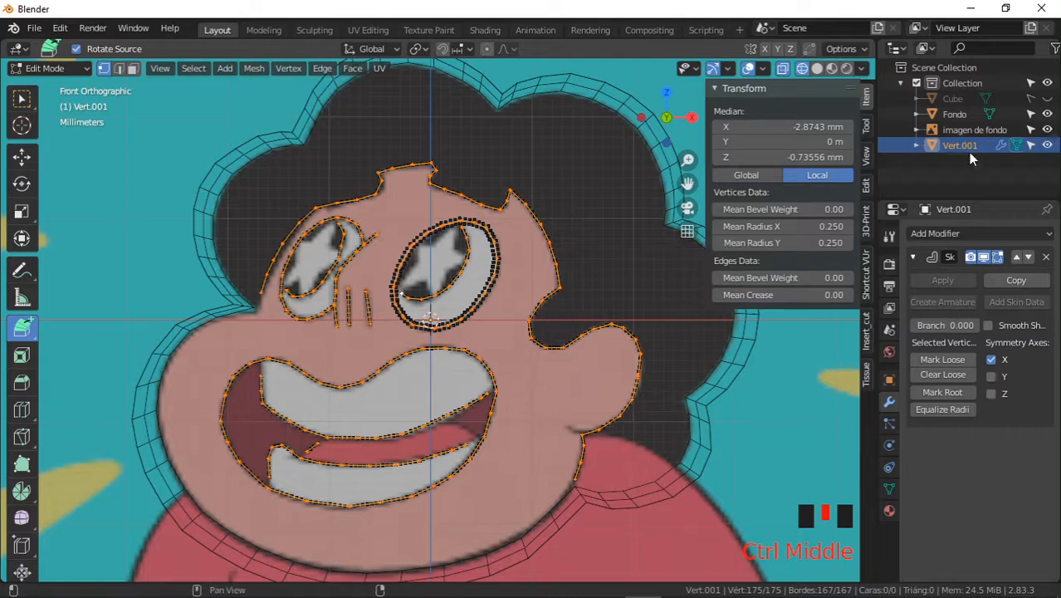
pyautogui.click(1046, 114)
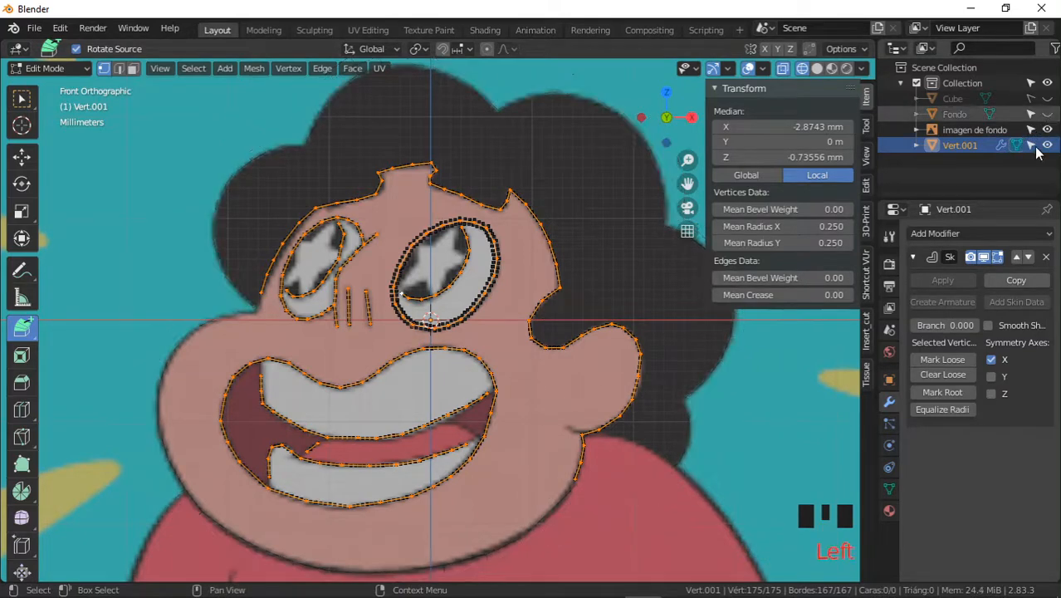
pyautogui.click(817, 70)
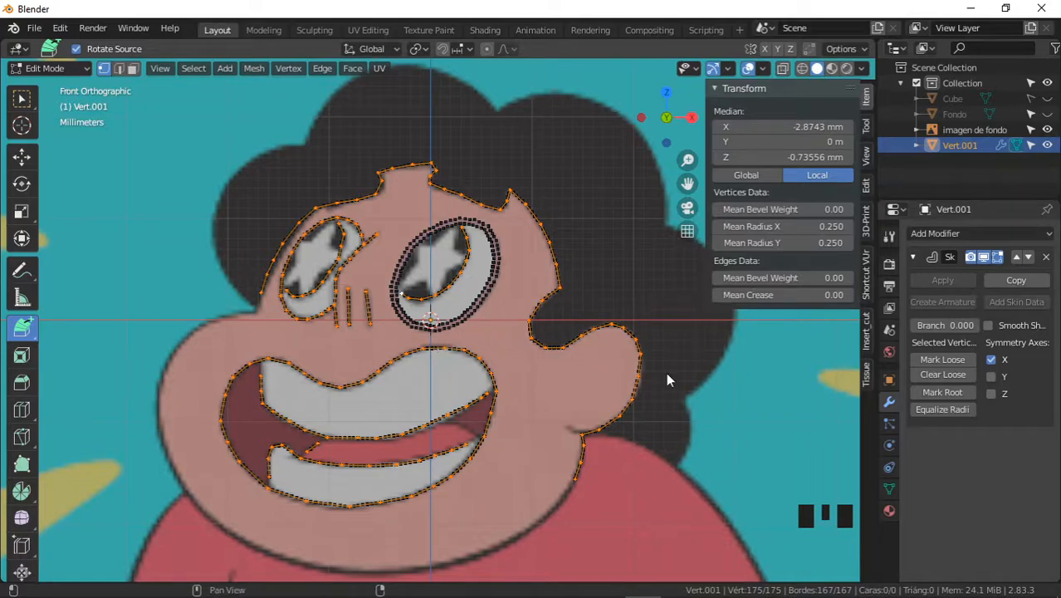
# - Select one vertex on each separate line of the face drawing and mark them all as roots in the Skin modifier
pyautogui.keyDown('ctrl'); pyautogui.moveTo(605, 386); pyautogui.dragTo(579, 378, button='middle'); pyautogui.keyUp('ctrl')
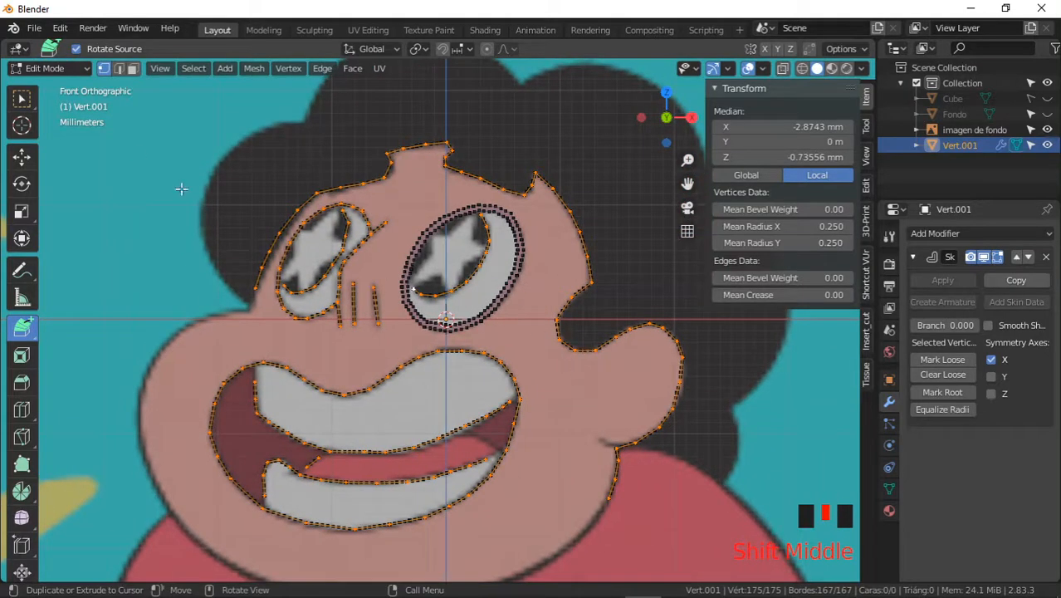
pyautogui.click(21, 99)
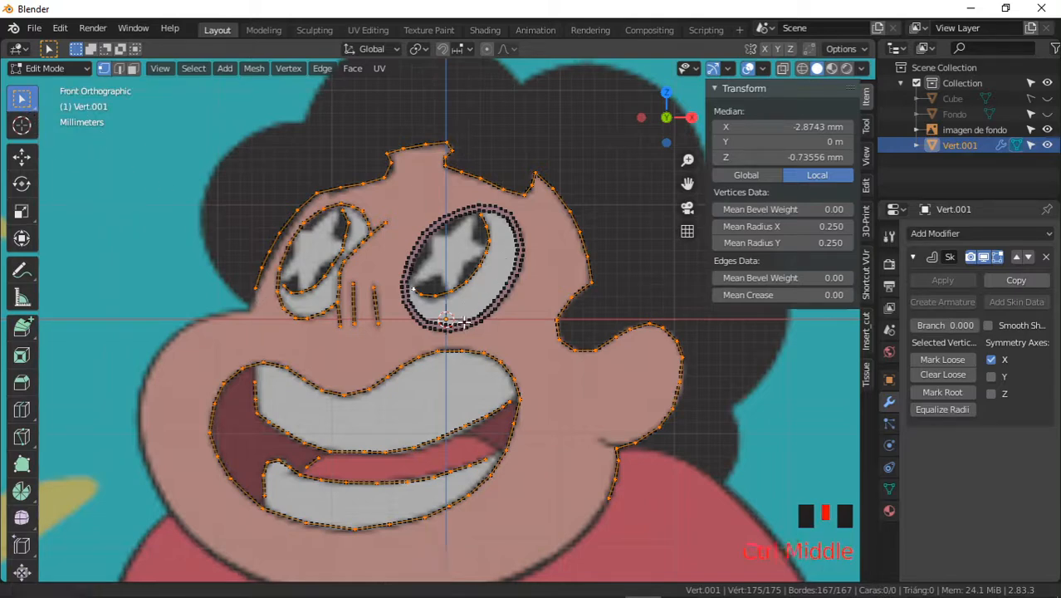
pyautogui.keyDown('ctrl'); pyautogui.moveTo(510, 262); pyautogui.dragTo(352, 304, button='middle'); pyautogui.keyUp('ctrl')
pyautogui.click(238, 285)
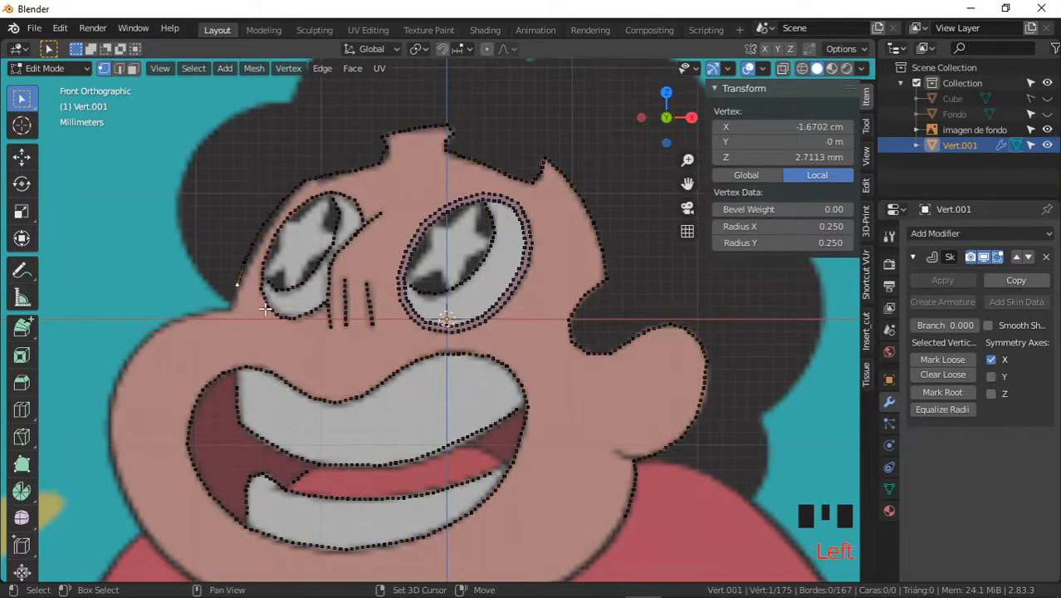
pyautogui.keyDown('shift'); pyautogui.click(329, 197); pyautogui.keyUp('shift')
pyautogui.keyDown('shift'); pyautogui.click(330, 325); pyautogui.keyUp('shift')
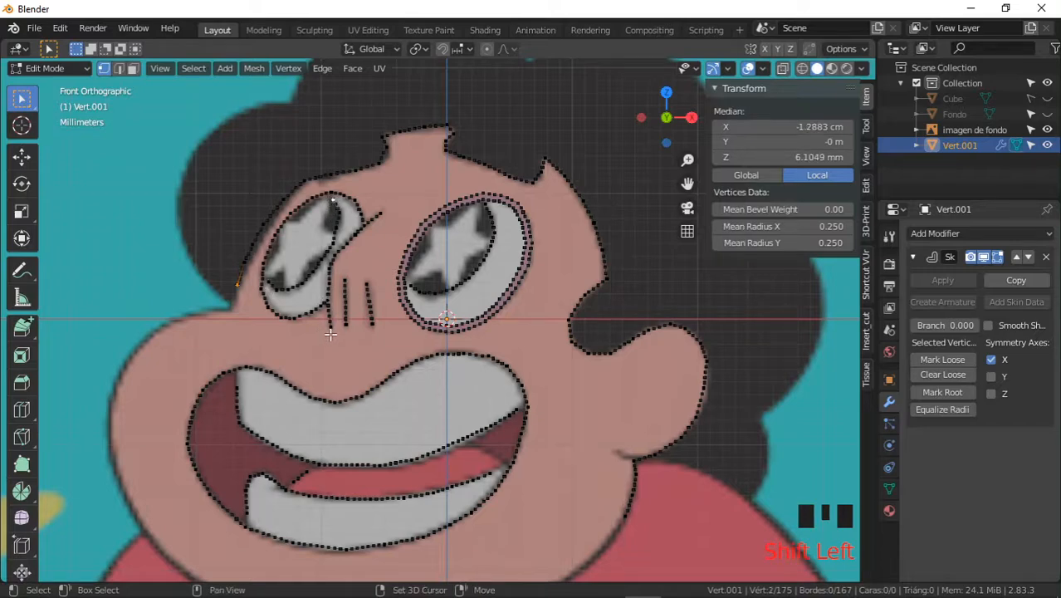
pyautogui.keyDown('shift'); pyautogui.click(345, 324); pyautogui.keyUp('shift')
pyautogui.keyDown('shift'); pyautogui.click(373, 325); pyautogui.keyUp('shift')
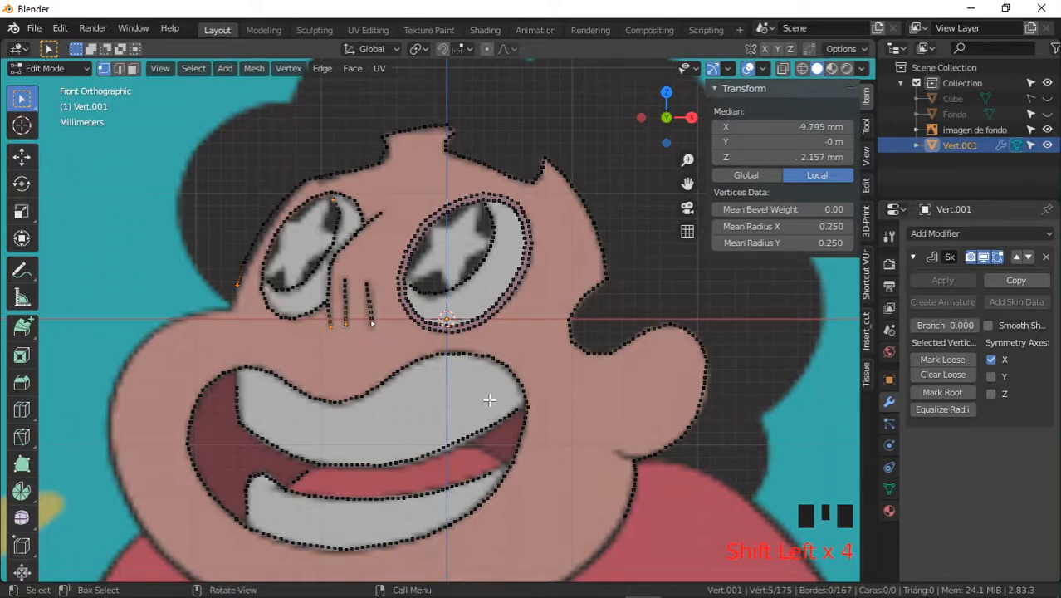
pyautogui.keyDown('shift'); pyautogui.click(306, 470); pyautogui.keyUp('shift')
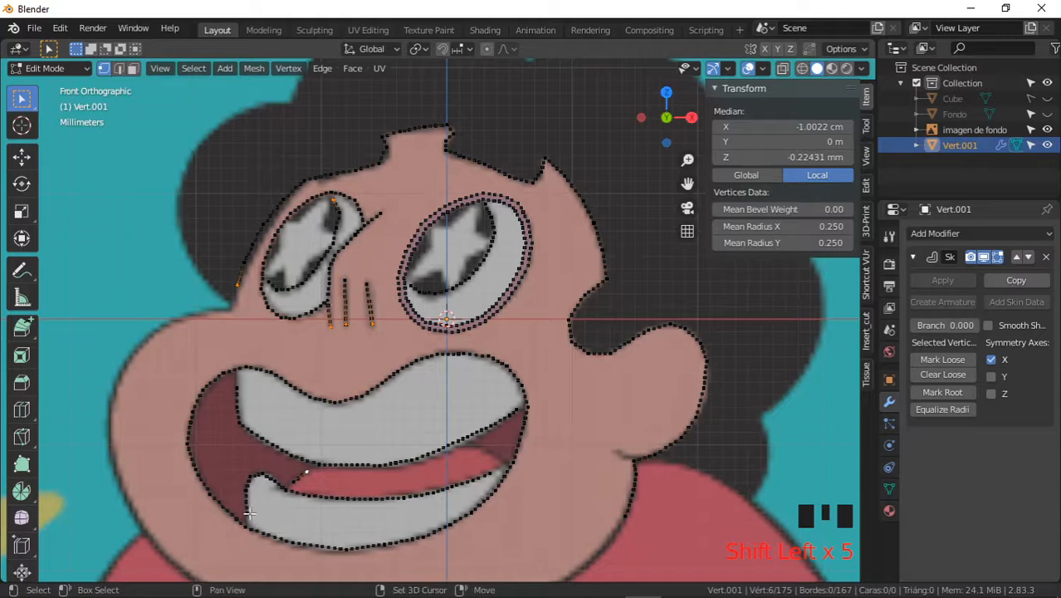
pyautogui.keyDown('shift'); pyautogui.click(247, 512); pyautogui.keyUp('shift')
pyautogui.keyDown('shift'); pyautogui.click(237, 386); pyautogui.keyUp('shift')
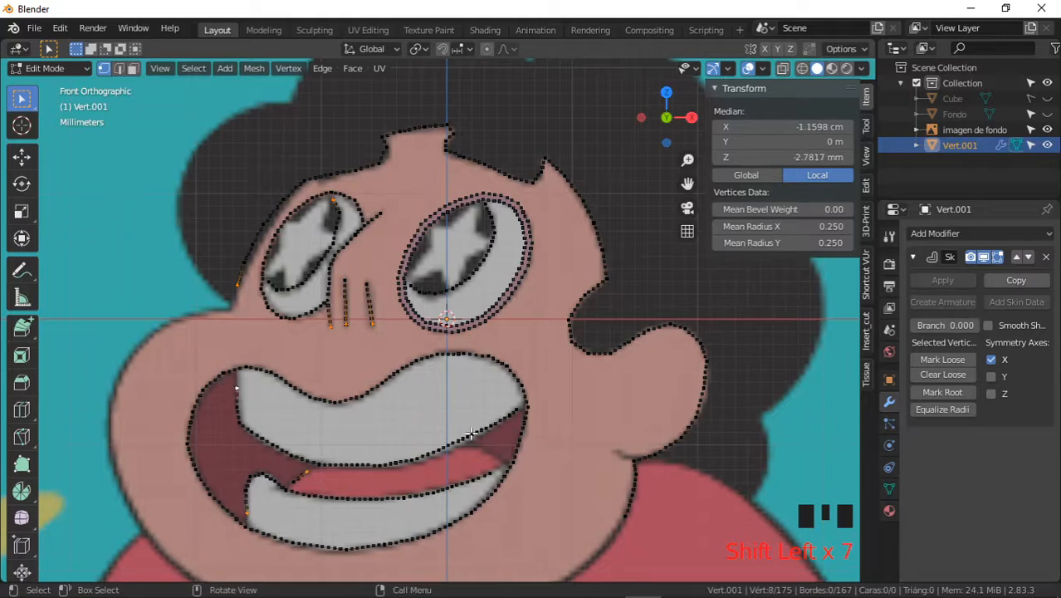
pyautogui.keyDown('shift'); pyautogui.click(489, 354); pyautogui.keyUp('shift')
pyautogui.keyDown('shift'); pyautogui.click(625, 518); pyautogui.keyUp('shift')
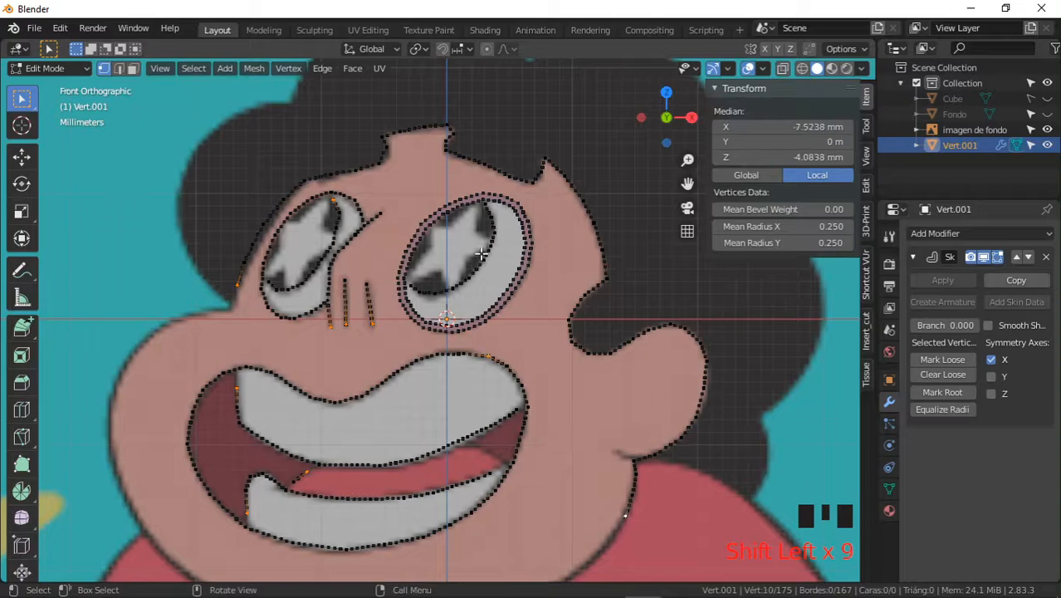
pyautogui.keyDown('shift'); pyautogui.click(485, 202); pyautogui.keyUp('shift')
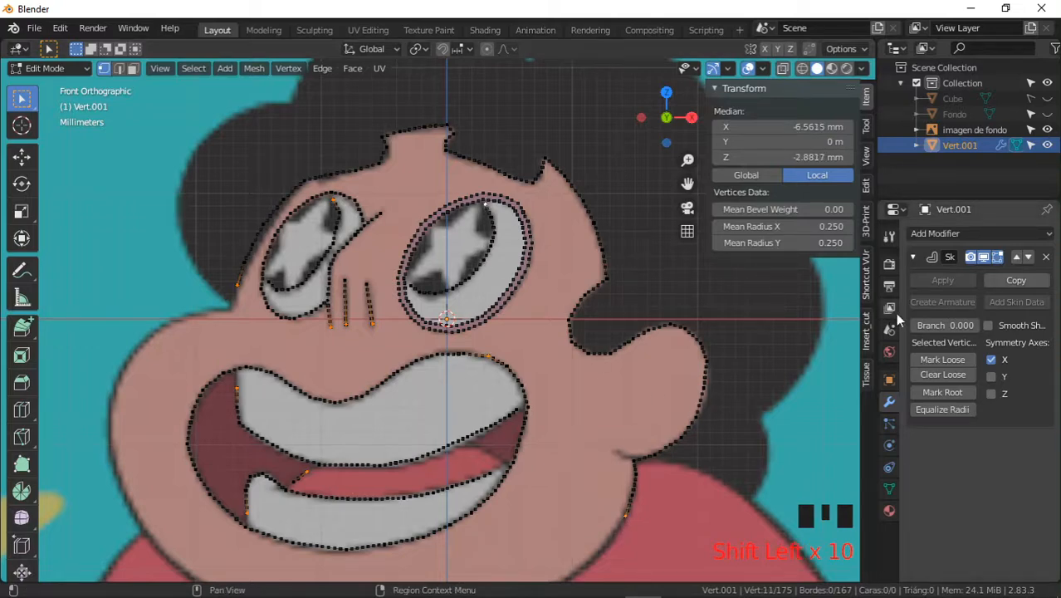
pyautogui.click(942, 394)
# - Select all vertices of the face drawing and set their mean skin radius X and Y to 0.580
pyautogui.moveTo(459, 240)
pyautogui.keyDown('ctrl'); pyautogui.mouseDown(button='middle')
pyautogui.moveTo(467, 200)
pyautogui.moveTo(465, 274)
pyautogui.moveTo(461, 216)
pyautogui.moveTo(458, 227)
pyautogui.mouseUp(button='middle'); pyautogui.keyUp('ctrl')
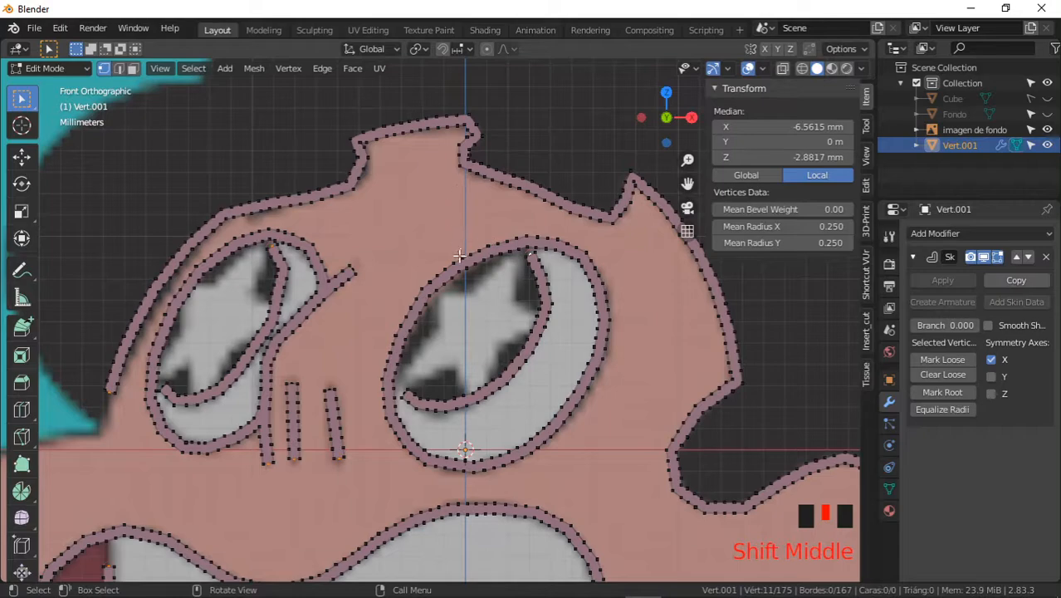
pyautogui.keyDown('shift'); pyautogui.moveTo(454, 281); pyautogui.dragTo(405, 308, button='middle'); pyautogui.keyUp('shift')
pyautogui.keyDown('ctrl'); pyautogui.moveTo(405, 308); pyautogui.dragTo(352, 296, button='middle'); pyautogui.keyUp('ctrl')
pyautogui.moveTo(399, 303)
pyautogui.keyDown('ctrl'); pyautogui.mouseDown(button='middle')
pyautogui.moveTo(400, 292)
pyautogui.moveTo(404, 319)
pyautogui.mouseUp(button='middle'); pyautogui.keyUp('ctrl')
pyautogui.moveTo(183, 128); pyautogui.dragTo(651, 544)
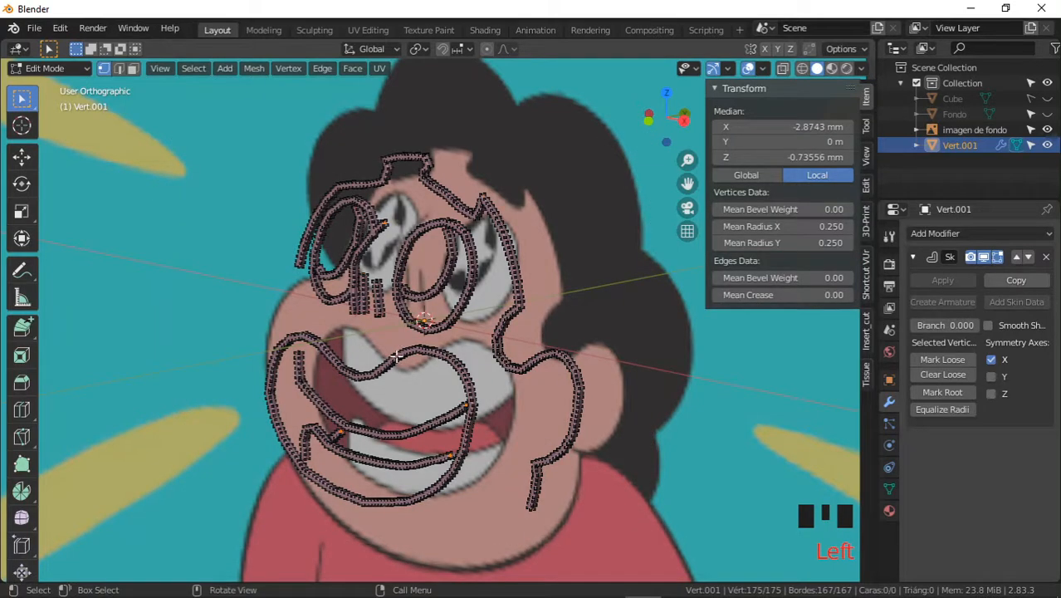
pyautogui.click(201, 70)
pyautogui.keyDown('ctrl'); pyautogui.moveTo(485, 313); pyautogui.dragTo(486, 294, button='middle'); pyautogui.keyUp('ctrl')
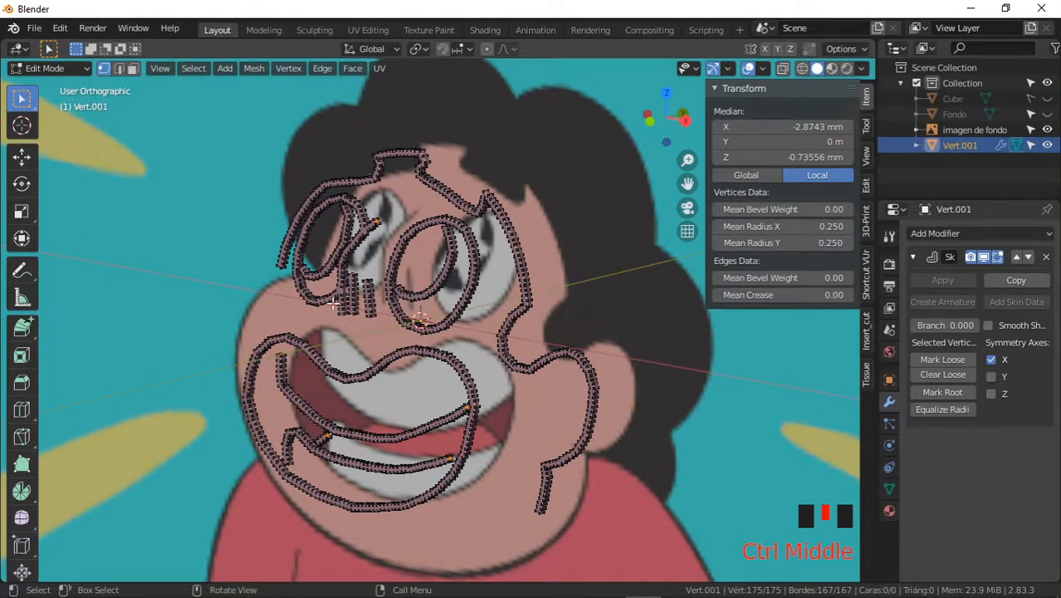
pyautogui.moveTo(385, 291)
pyautogui.mouseDown(button='middle')
pyautogui.moveTo(355, 284)
pyautogui.moveTo(393, 308)
pyautogui.mouseUp(button='middle')
pyautogui.keyDown('ctrl'); pyautogui.moveTo(394, 325); pyautogui.dragTo(453, 314, button='middle'); pyautogui.keyUp('ctrl')
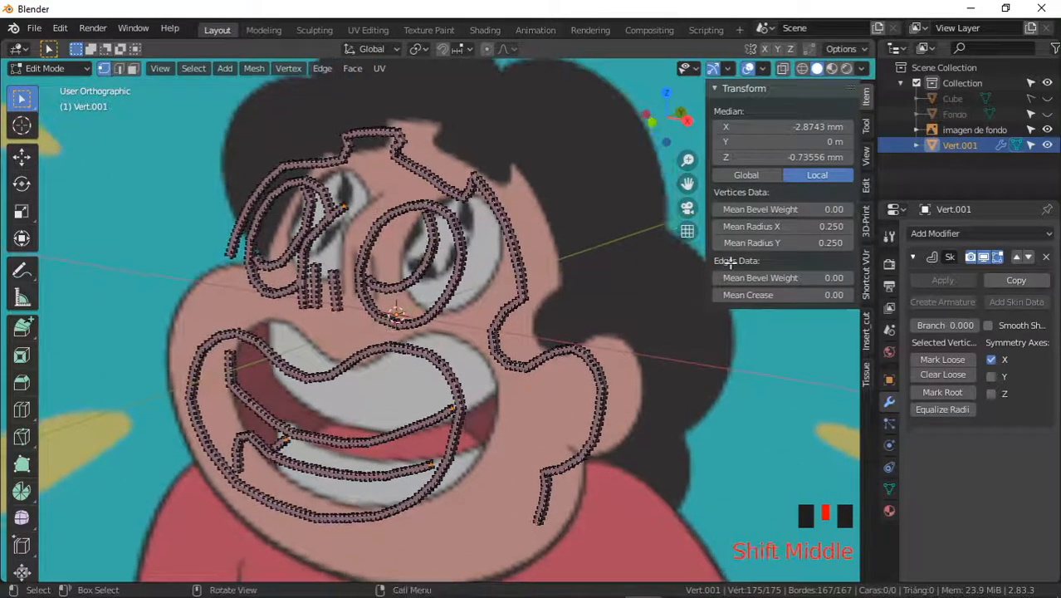
pyautogui.click(779, 229)
pyautogui.moveTo(781, 241); pyautogui.dragTo(805, 242)
pyautogui.moveTo(515, 296); pyautogui.dragTo(503, 272, button='middle')
pyautogui.press('KP_1')
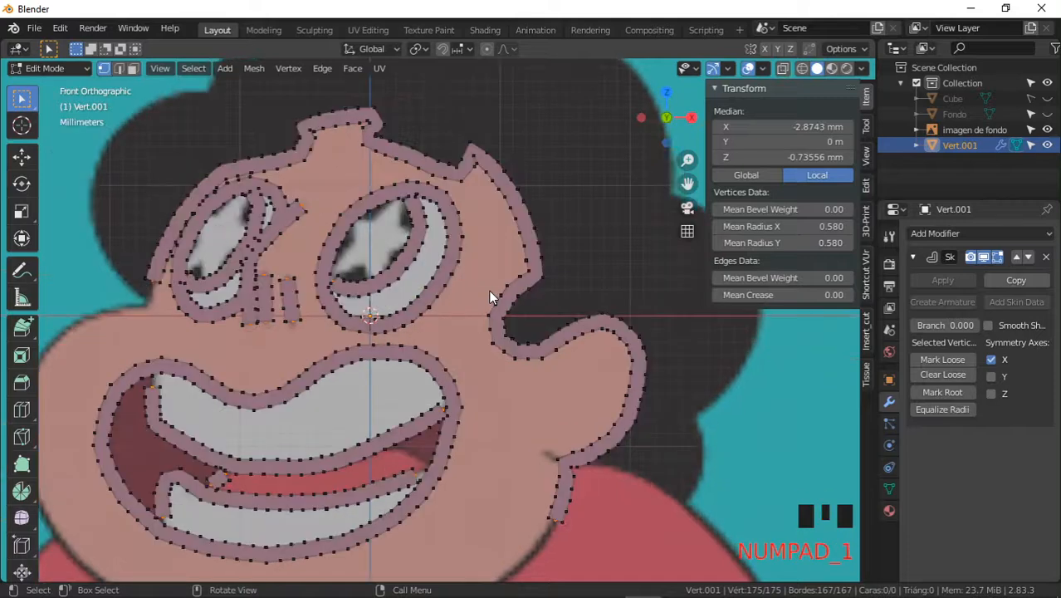
# - Switch to wireframe shading, select the left eye's whole iris line and set its mean radius Y to 0.320
pyautogui.keyDown('shift'); pyautogui.moveTo(256, 282); pyautogui.dragTo(431, 353, button='middle'); pyautogui.keyUp('shift')
pyautogui.scroll(4, 431, 353)
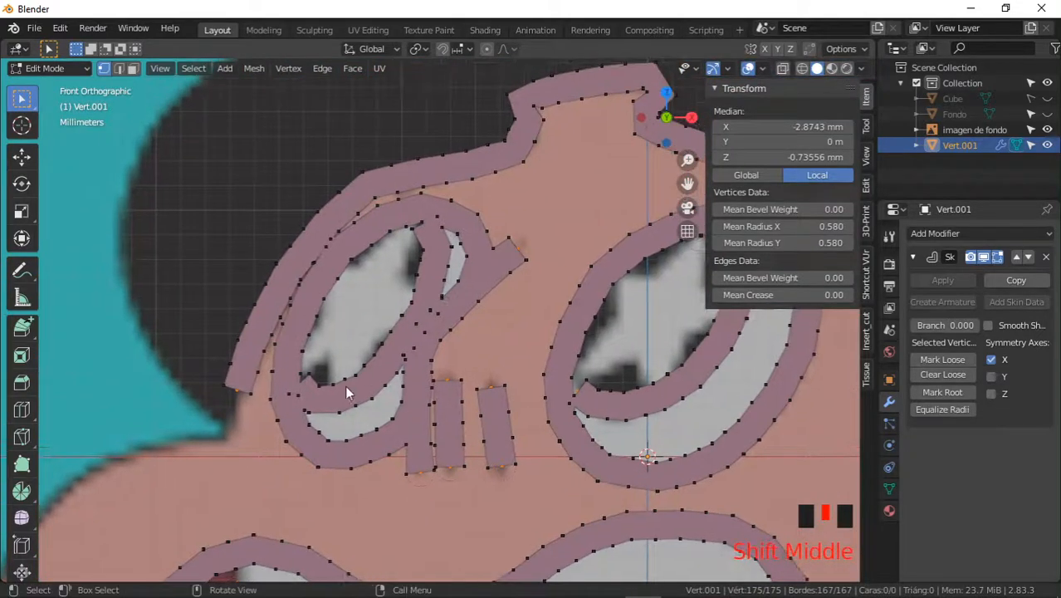
pyautogui.click(315, 391)
pyautogui.click(802, 69)
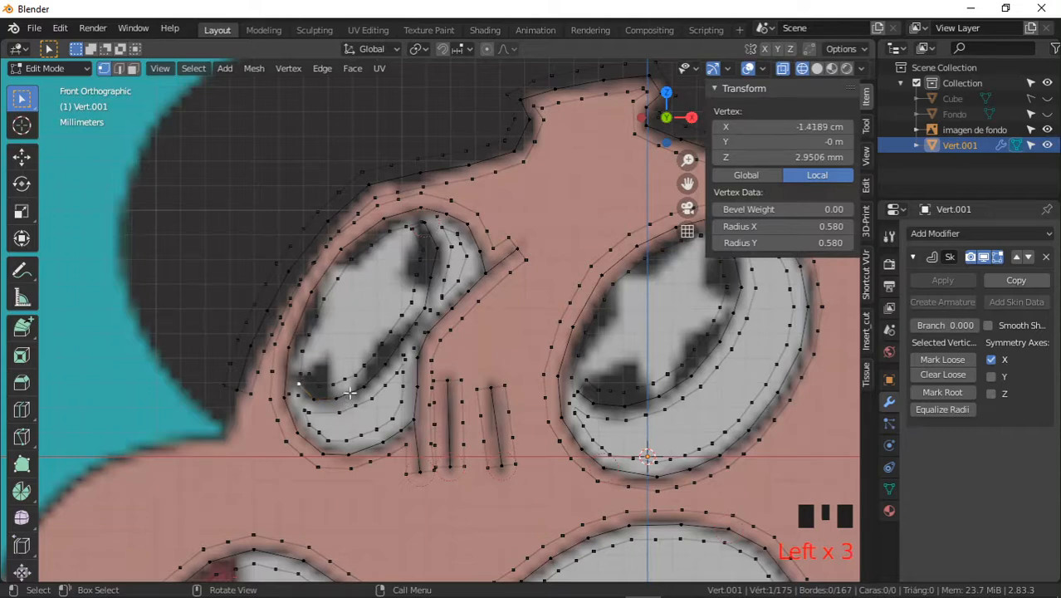
pyautogui.hotkey('ctrl', 'l')
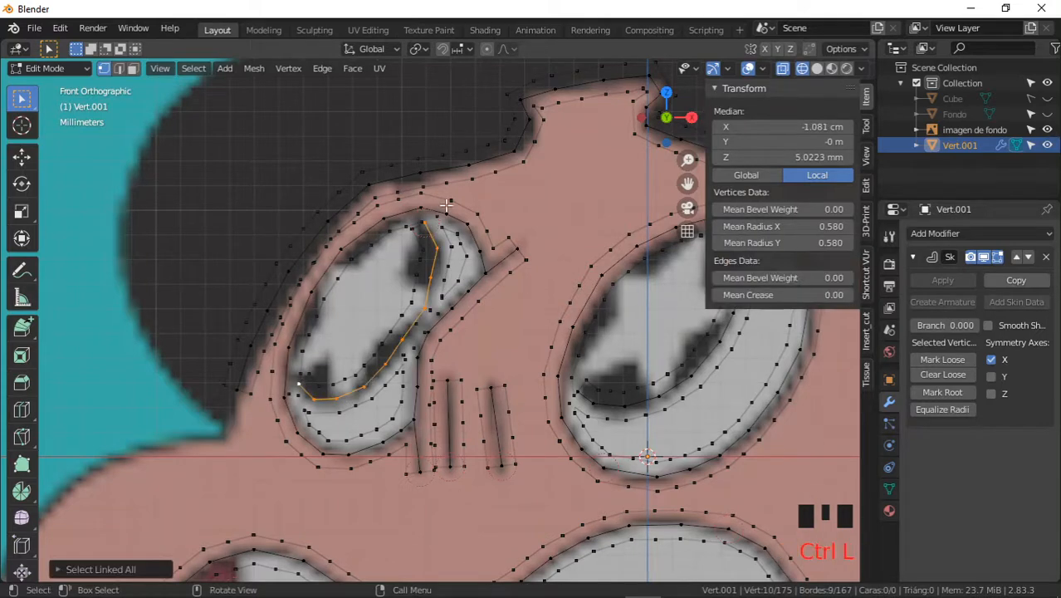
pyautogui.keyDown('ctrl'); pyautogui.moveTo(392, 407); pyautogui.dragTo(420, 348, button='middle'); pyautogui.keyUp('ctrl')
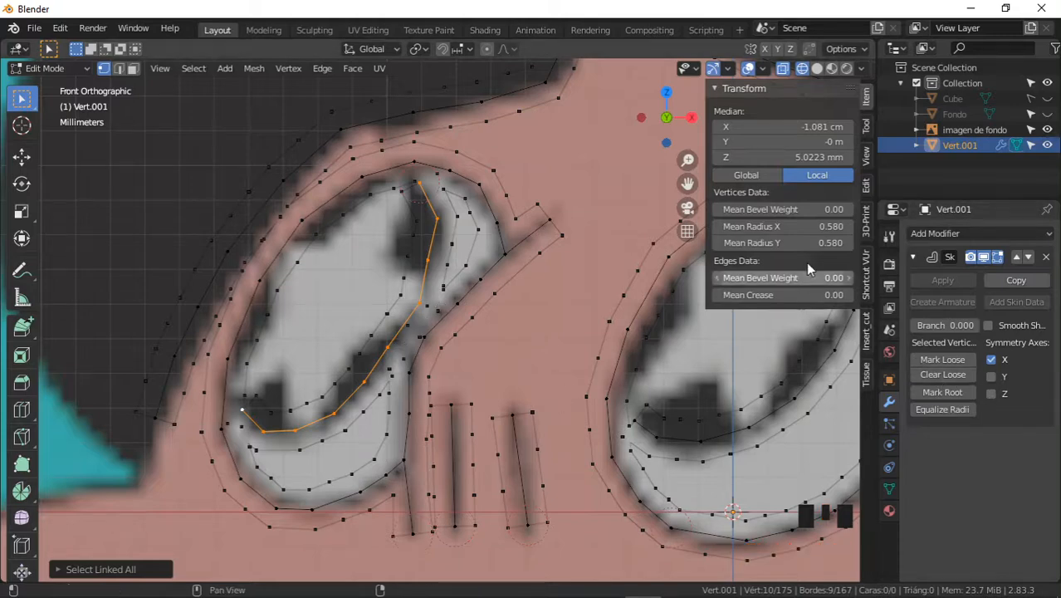
pyautogui.moveTo(784, 228)
pyautogui.mouseDown()
pyautogui.moveTo(791, 242)
pyautogui.moveTo(770, 240)
pyautogui.mouseUp()
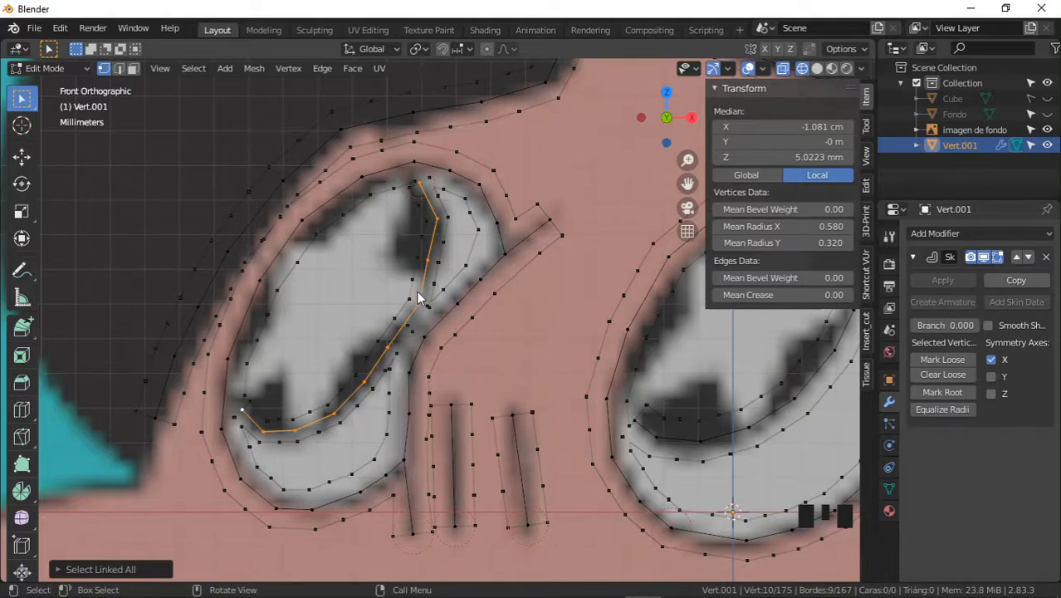
# - Select both vertices of the middle short vertical line between the eyes and set their mean radius Y to 0.310
pyautogui.keyDown('ctrl'); pyautogui.moveTo(419, 299); pyautogui.dragTo(383, 303, button='middle'); pyautogui.keyUp('ctrl')
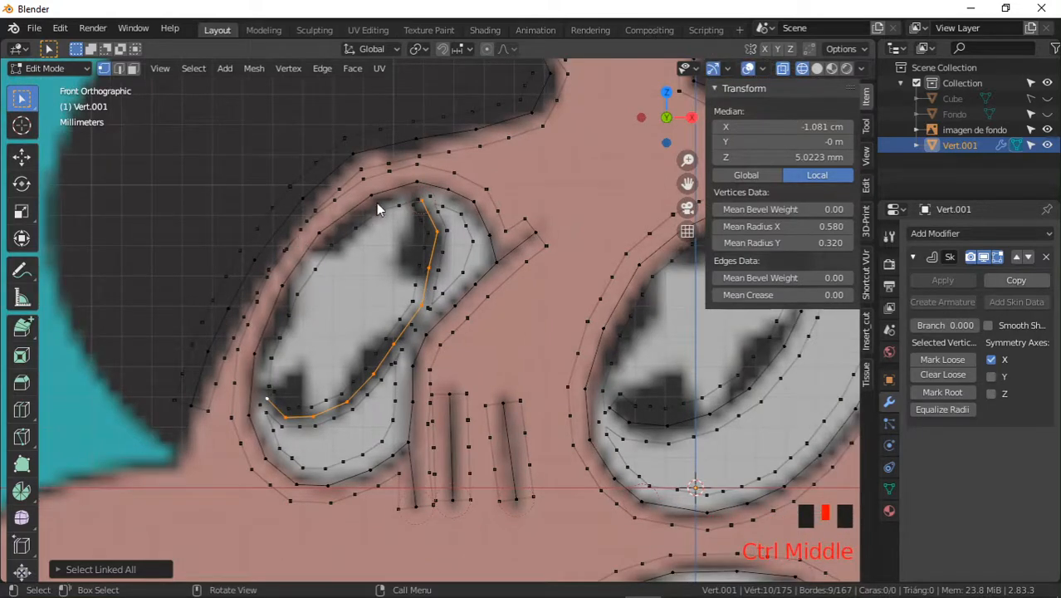
pyautogui.keyDown('ctrl'); pyautogui.moveTo(376, 205); pyautogui.dragTo(428, 299, button='middle'); pyautogui.keyUp('ctrl')
pyautogui.click(430, 150)
pyautogui.keyDown('shift'); pyautogui.click(440, 219); pyautogui.keyUp('shift')
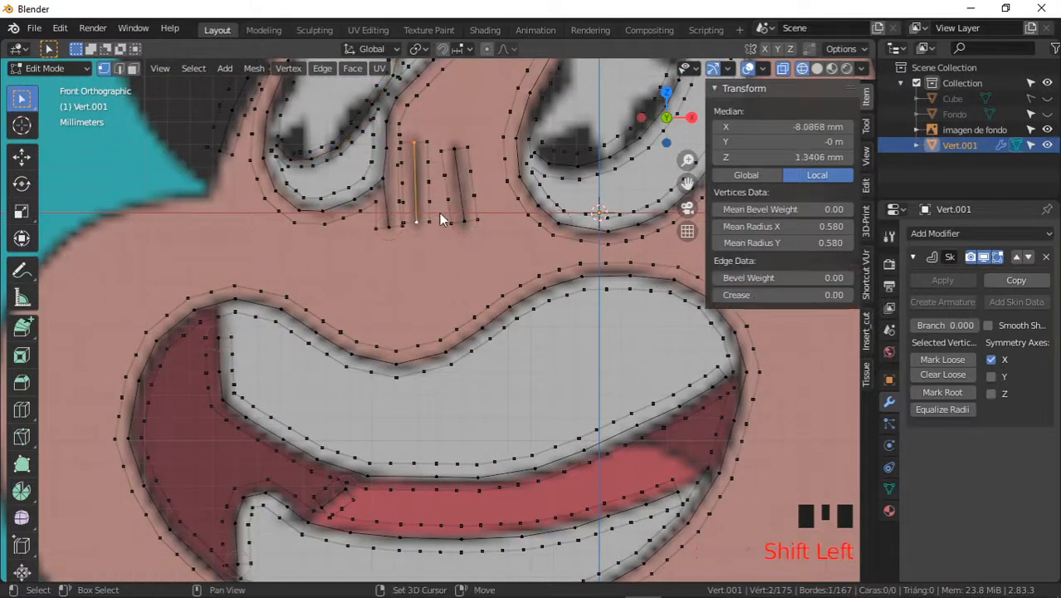
pyautogui.keyDown('shift'); pyautogui.moveTo(440, 219); pyautogui.dragTo(440, 407, button='middle'); pyautogui.keyUp('shift')
pyautogui.moveTo(762, 243); pyautogui.dragTo(743, 242)
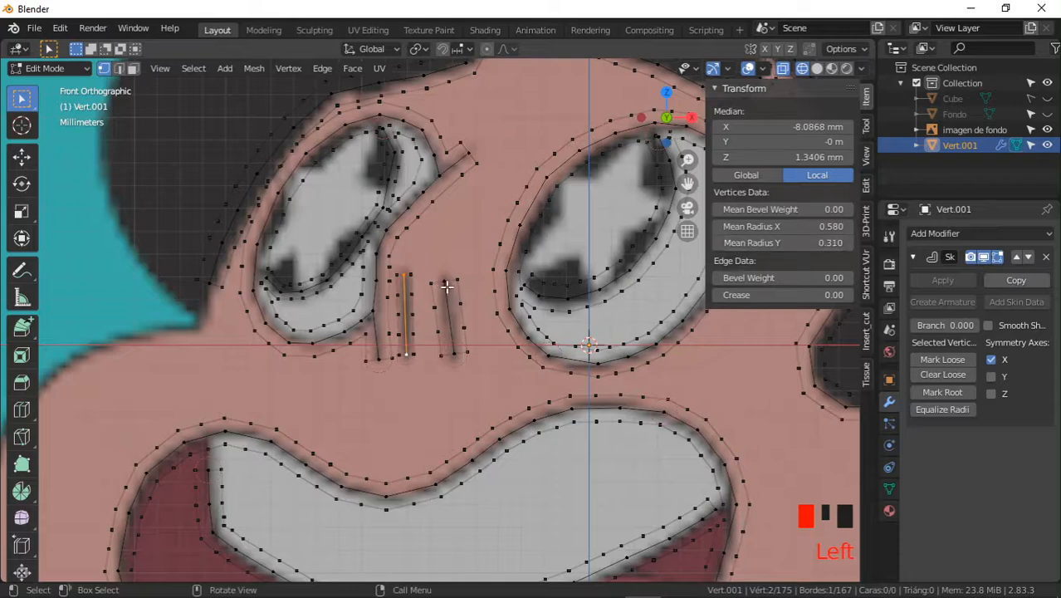
# - Select both vertices of the rightmost short line between the eyes and reduce their mean radius Y
pyautogui.click(446, 283)
pyautogui.keyDown('shift'); pyautogui.click(454, 353); pyautogui.keyUp('shift')
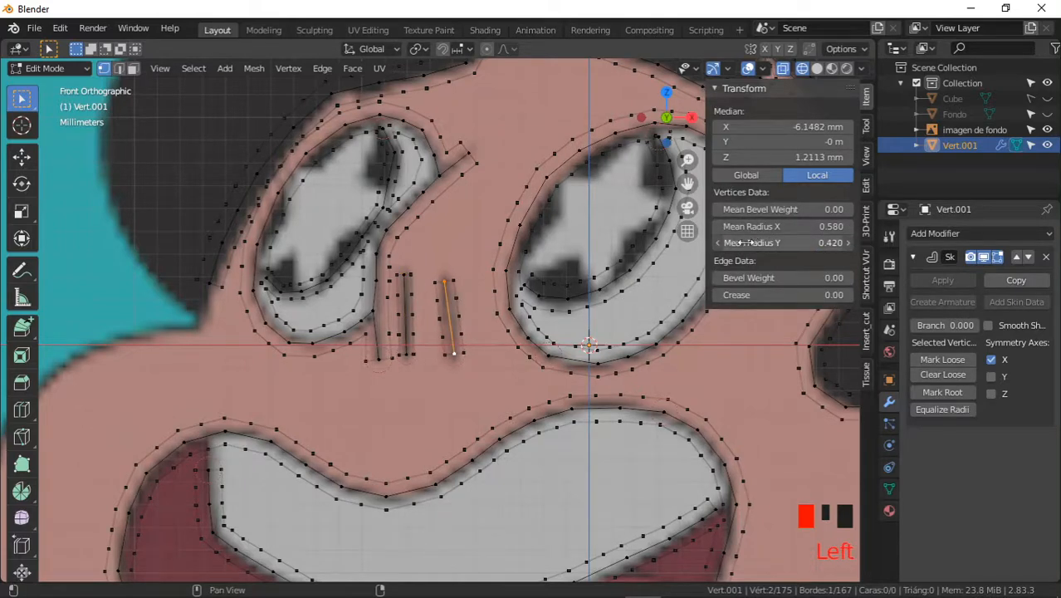
pyautogui.moveTo(750, 243); pyautogui.dragTo(746, 243)
# - Move the top vertex of the upper teeth's left edge up toward the mouth outline
pyautogui.keyDown('shift'); pyautogui.moveTo(385, 482); pyautogui.dragTo(402, 276, button='middle'); pyautogui.keyUp('shift')
pyautogui.keyDown('shift'); pyautogui.moveTo(213, 239); pyautogui.dragTo(352, 267, button='middle'); pyautogui.keyUp('shift')
pyautogui.keyDown('ctrl'); pyautogui.moveTo(349, 332); pyautogui.dragTo(319, 283, button='middle'); pyautogui.keyUp('ctrl')
pyautogui.click(303, 288)
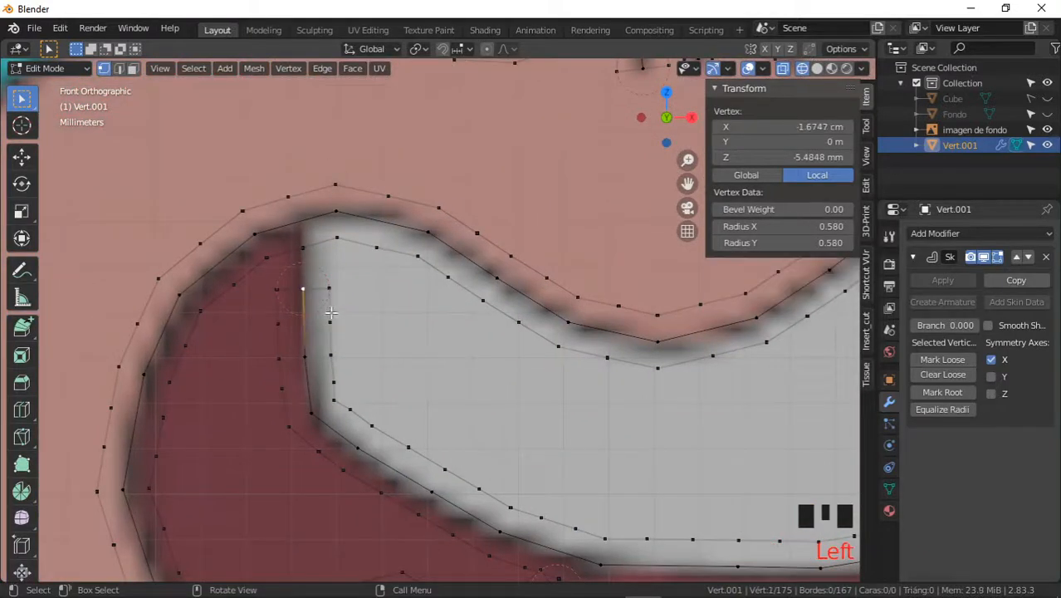
pyautogui.press('g')
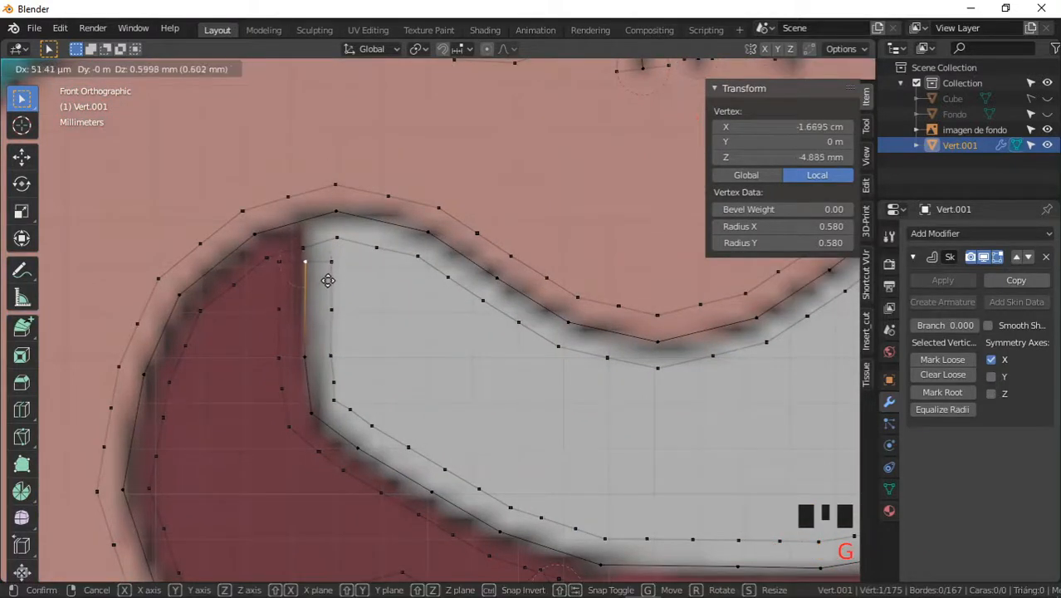
pyautogui.click(324, 261)
# - Select both vertices of the short line at the tongue's left end and set their mean radius Y to 0.270
pyautogui.scroll(-2, 324, 262)
pyautogui.keyDown('shift'); pyautogui.moveTo(381, 508); pyautogui.dragTo(396, 344, button='middle'); pyautogui.keyUp('shift')
pyautogui.keyDown('ctrl'); pyautogui.moveTo(493, 329); pyautogui.dragTo(493, 307, button='middle'); pyautogui.keyUp('ctrl')
pyautogui.keyDown('shift'); pyautogui.moveTo(500, 362); pyautogui.dragTo(469, 329, button='middle'); pyautogui.keyUp('shift')
pyautogui.keyDown('shift'); pyautogui.click(511, 315); pyautogui.keyUp('shift')
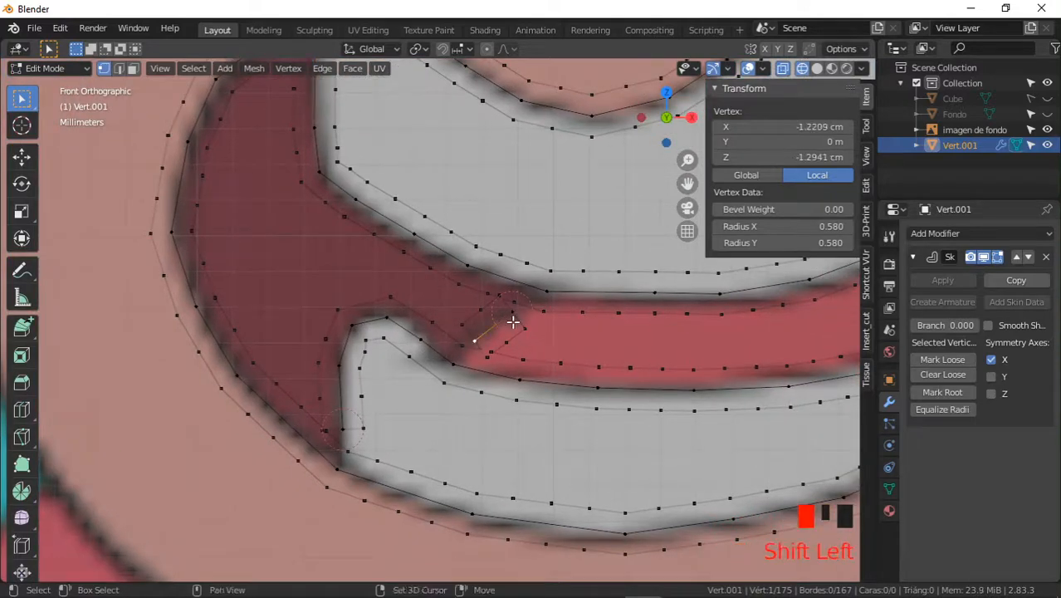
pyautogui.click(785, 242)
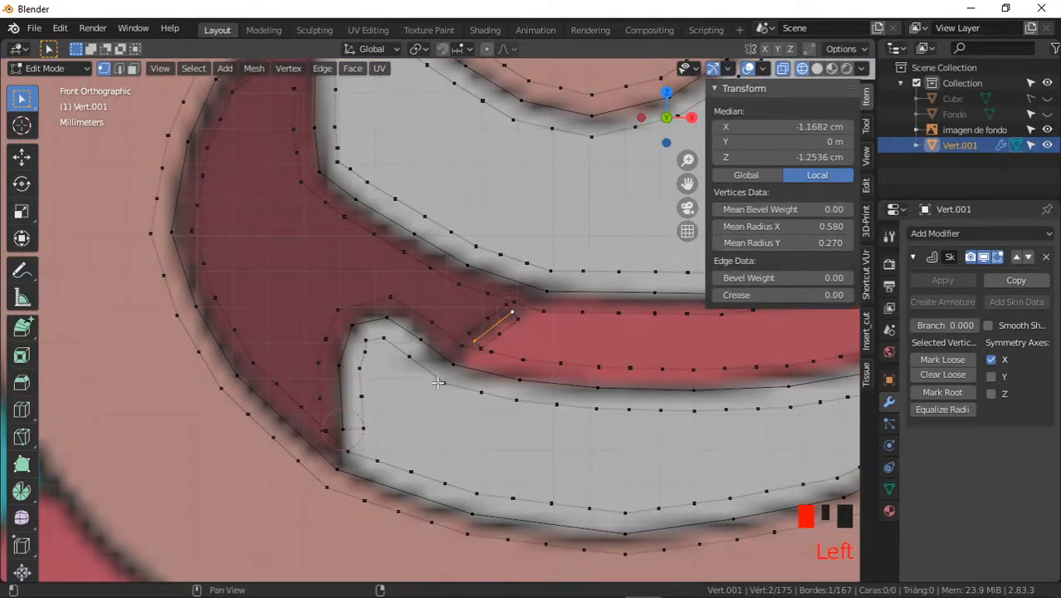
# - Nudge the bottom end vertex of the lower teeth's left edge slightly into place
pyautogui.click(376, 433)
pyautogui.press('g')
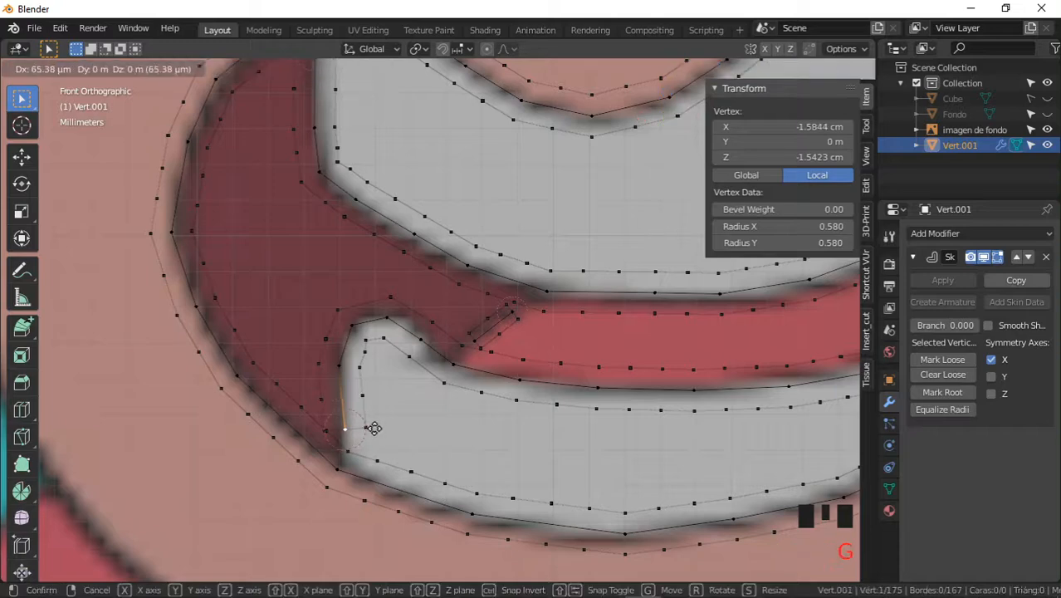
pyautogui.click(372, 426)
# - Subdivide the short edge at the tongue's left end with 3 cuts
pyautogui.keyDown('ctrl'); pyautogui.moveTo(510, 343); pyautogui.dragTo(532, 313, button='middle'); pyautogui.keyUp('ctrl')
pyautogui.click(503, 350)
pyautogui.keyDown('shift'); pyautogui.click(550, 305); pyautogui.keyUp('shift')
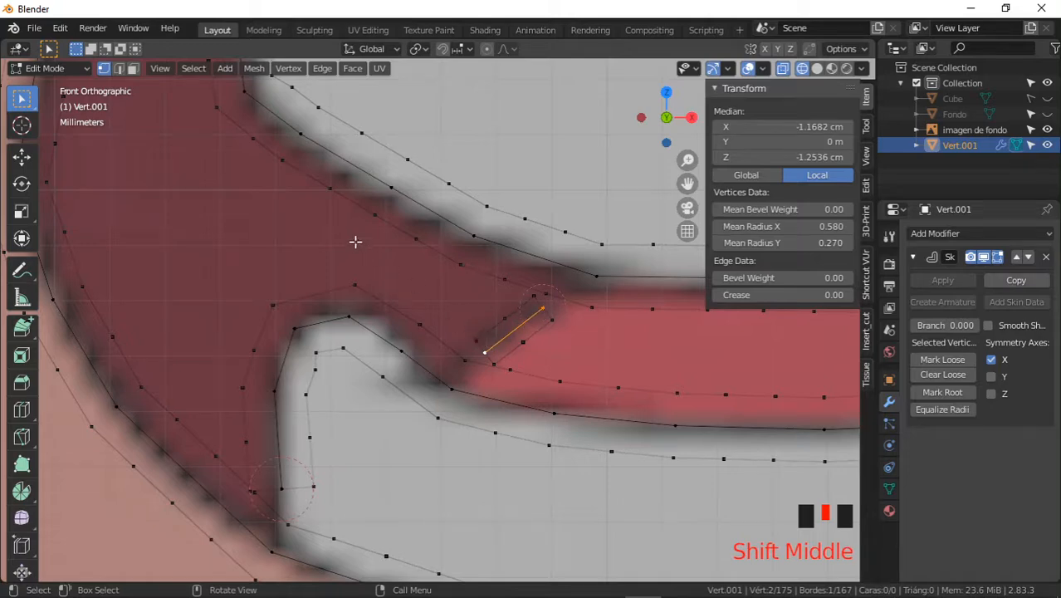
pyautogui.rightClick(353, 251)
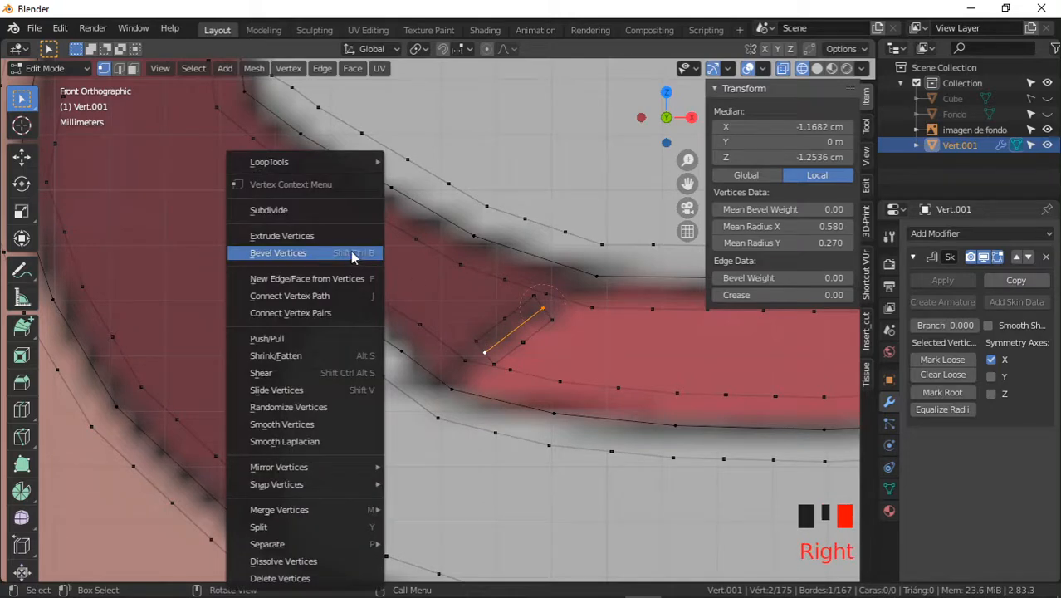
pyautogui.click(282, 211)
pyautogui.click(87, 569)
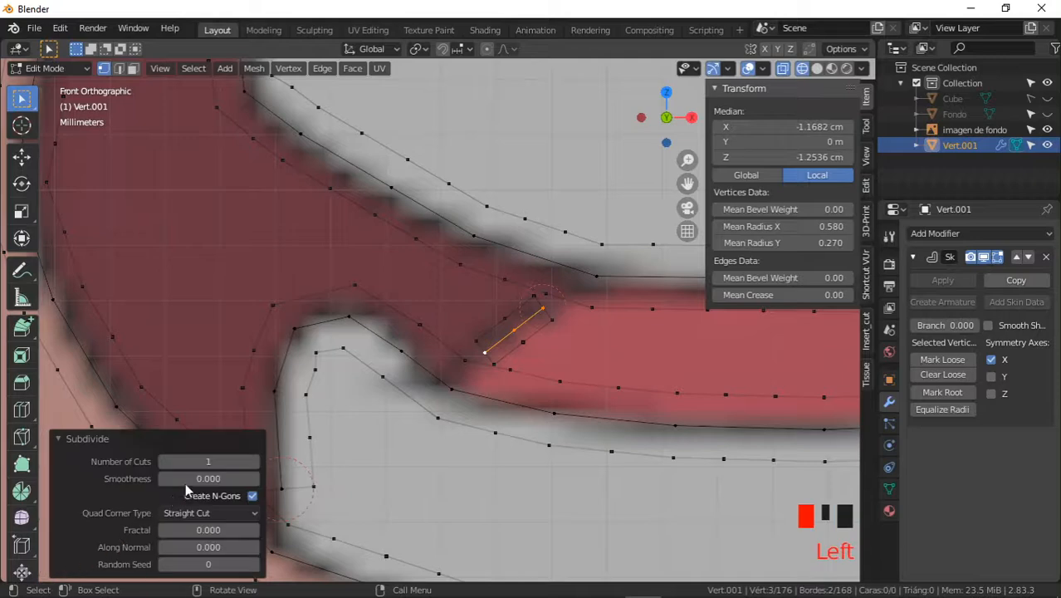
pyautogui.click(256, 461)
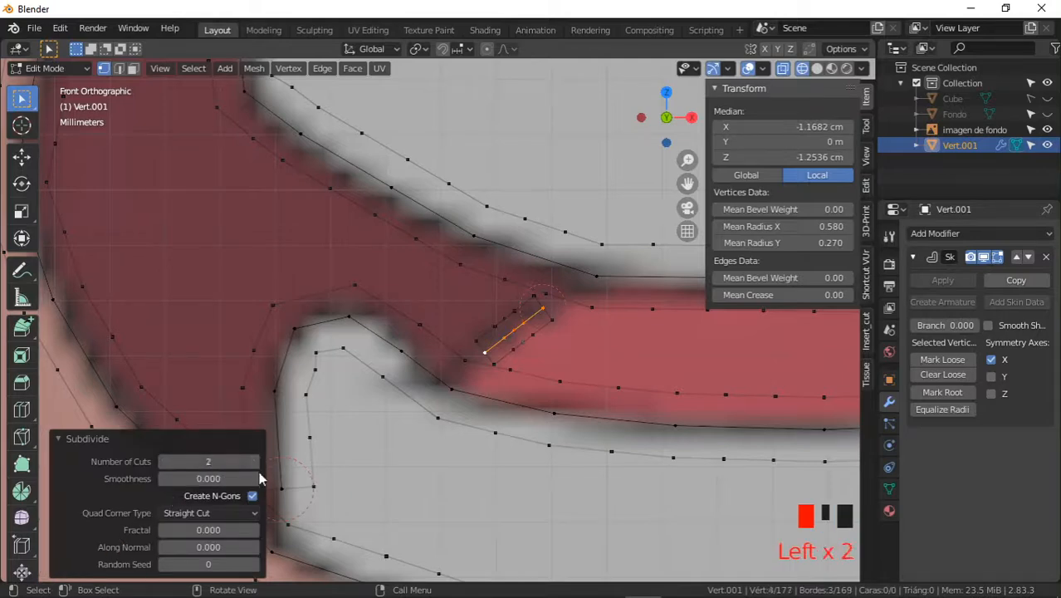
pyautogui.click(256, 462)
# - Move the three inner vertices of the short line at the tongue's left end up and left to bend it into a curve
pyautogui.keyDown('ctrl'); pyautogui.moveTo(507, 420); pyautogui.dragTo(523, 348, button='middle'); pyautogui.keyUp('ctrl')
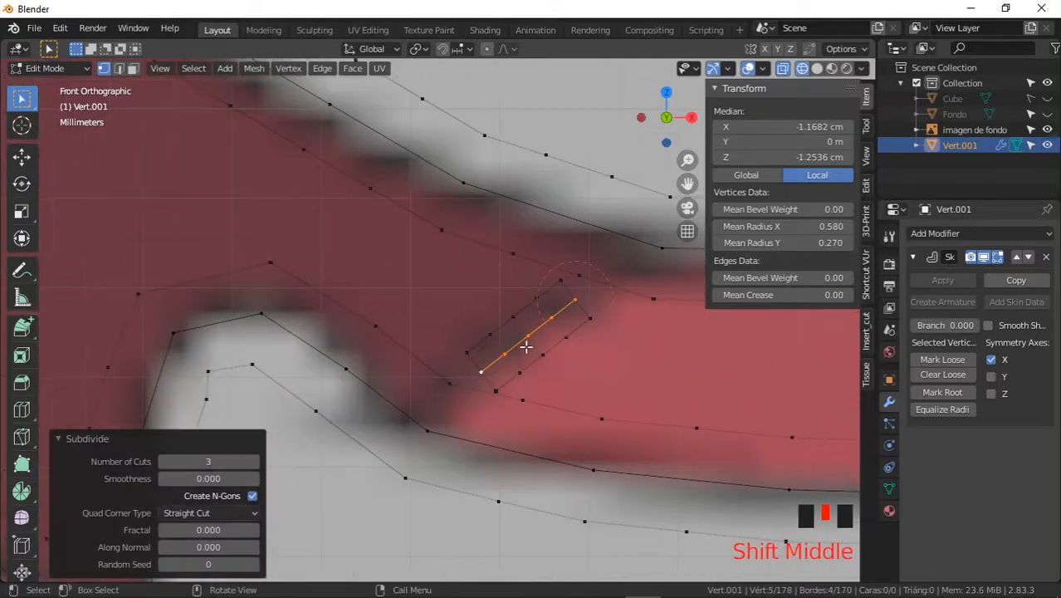
pyautogui.click(529, 349)
pyautogui.press('g')
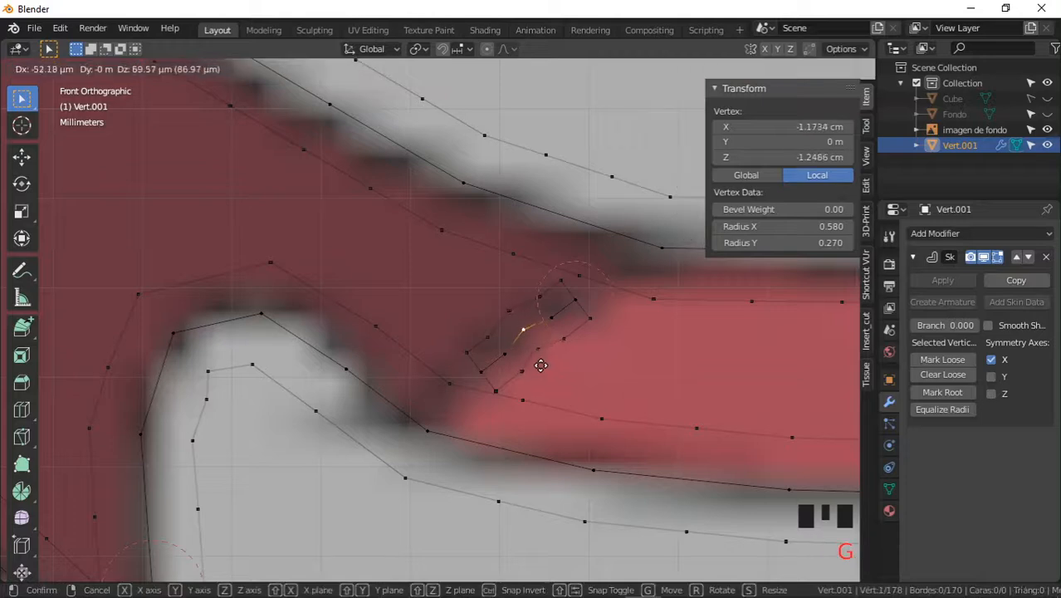
pyautogui.click(552, 308)
pyautogui.click(552, 304)
pyautogui.press('g')
pyautogui.click(504, 348)
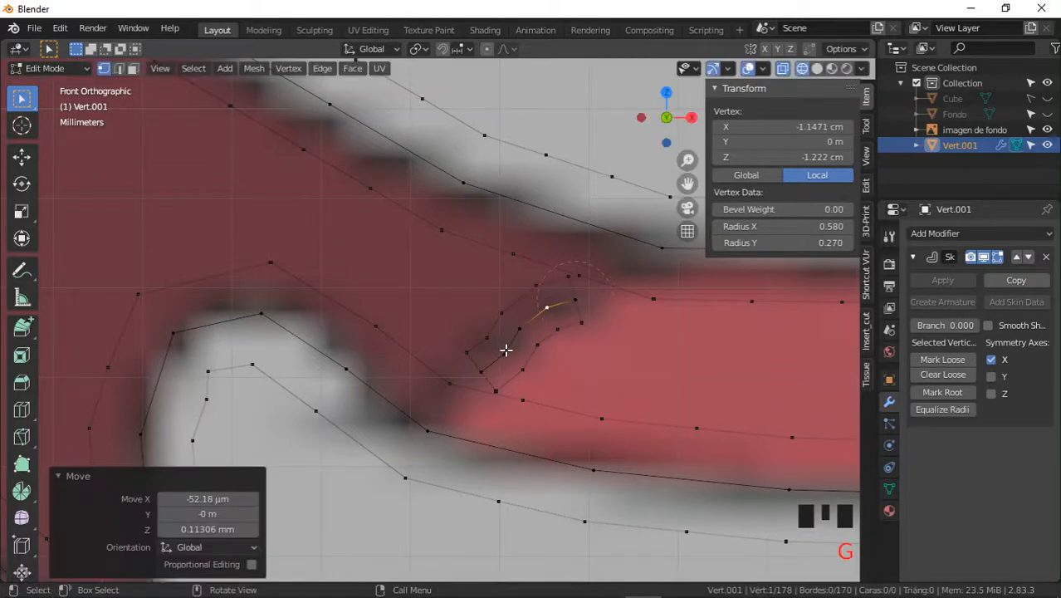
pyautogui.click(502, 347)
pyautogui.press('g')
pyautogui.click(483, 363)
pyautogui.press('g')
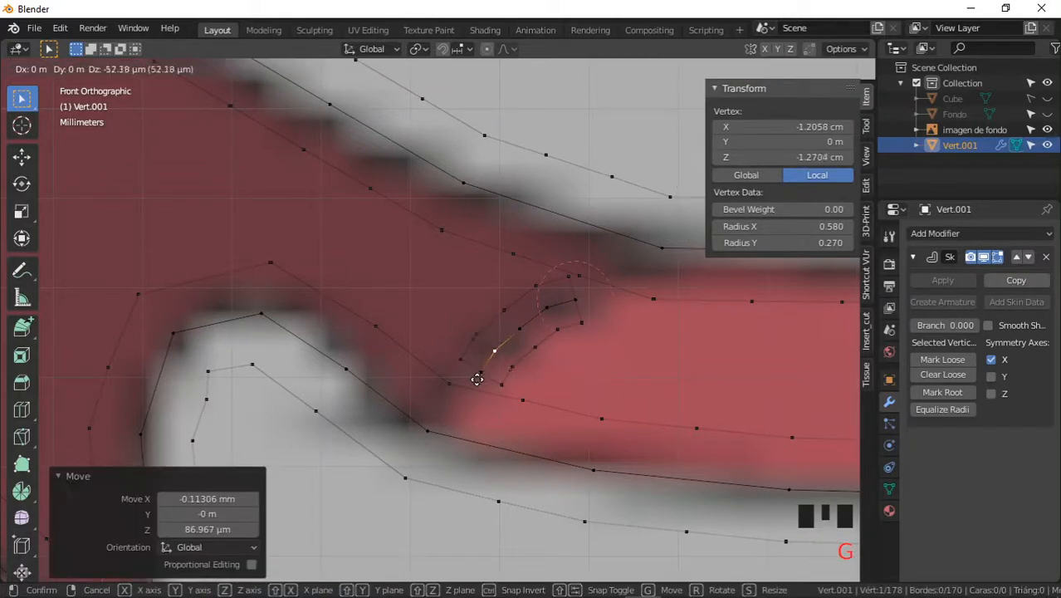
pyautogui.click(480, 375)
# - Move the lower end vertex of the tongue's left-end line down and realign its neighbouring vertex along the curve
pyautogui.click(481, 375)
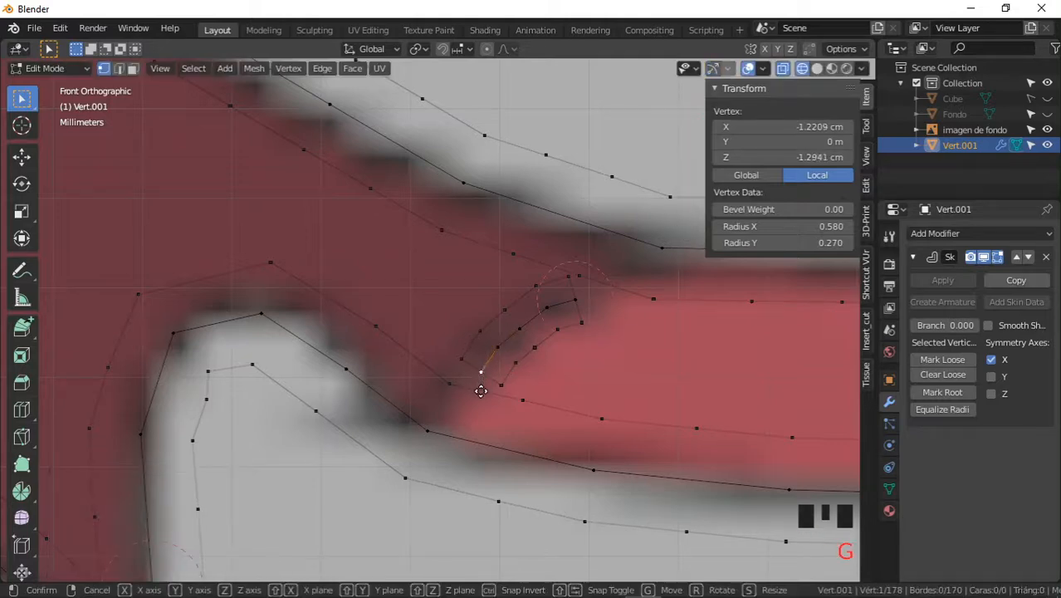
pyautogui.press('g')
pyautogui.click(497, 370)
pyautogui.click(493, 355)
pyautogui.press('g')
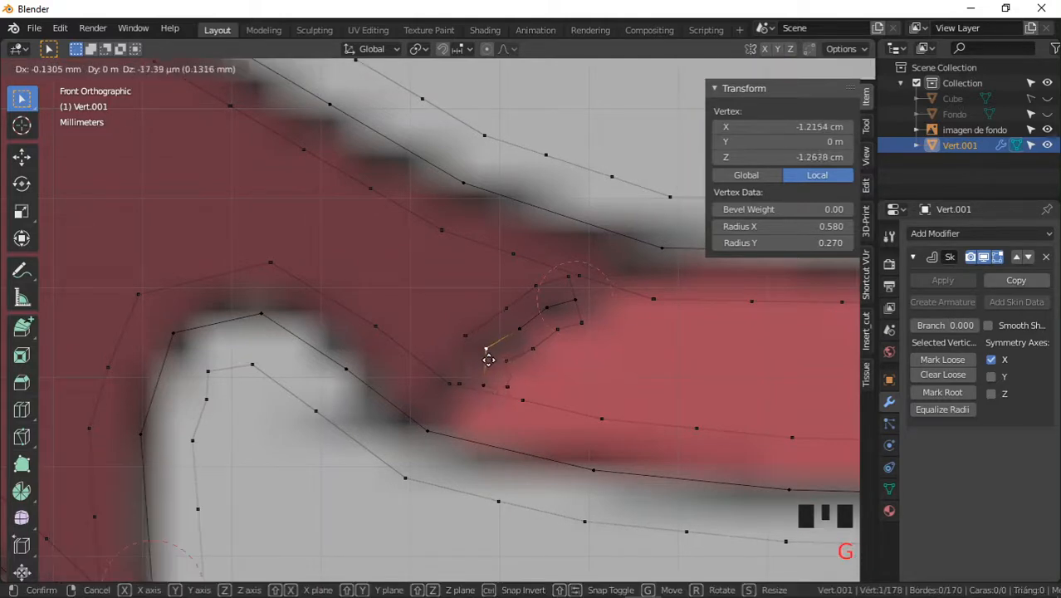
pyautogui.click(495, 356)
# - Nudge the middle, upper inner and top end vertices of the tongue's left-end line to smooth the curve
pyautogui.click(519, 329)
pyautogui.press('g')
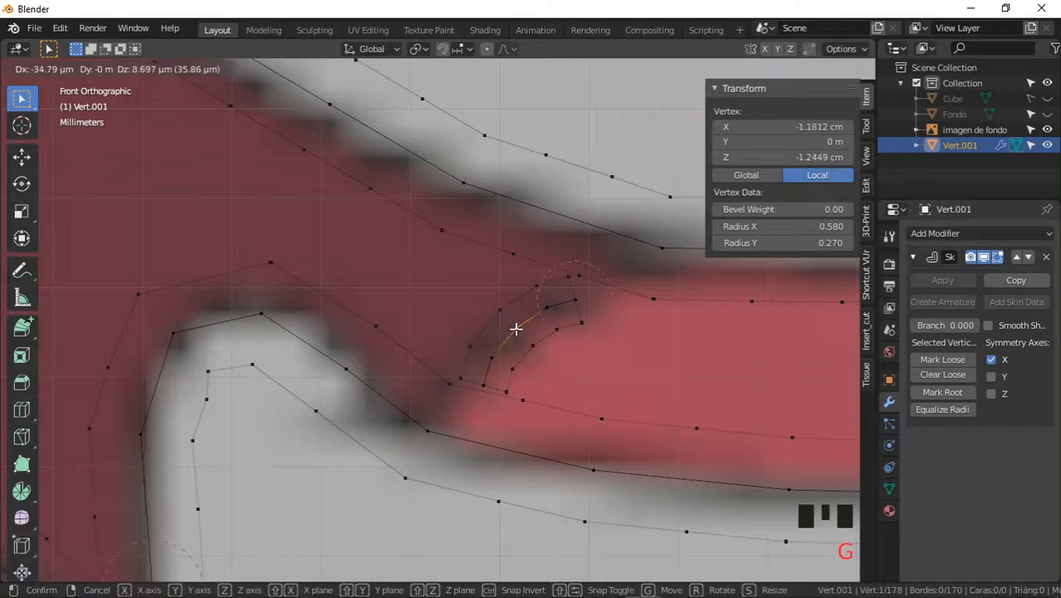
pyautogui.click(516, 328)
pyautogui.click(545, 308)
pyautogui.press('g')
pyautogui.click(543, 309)
pyautogui.click(576, 299)
pyautogui.press('g')
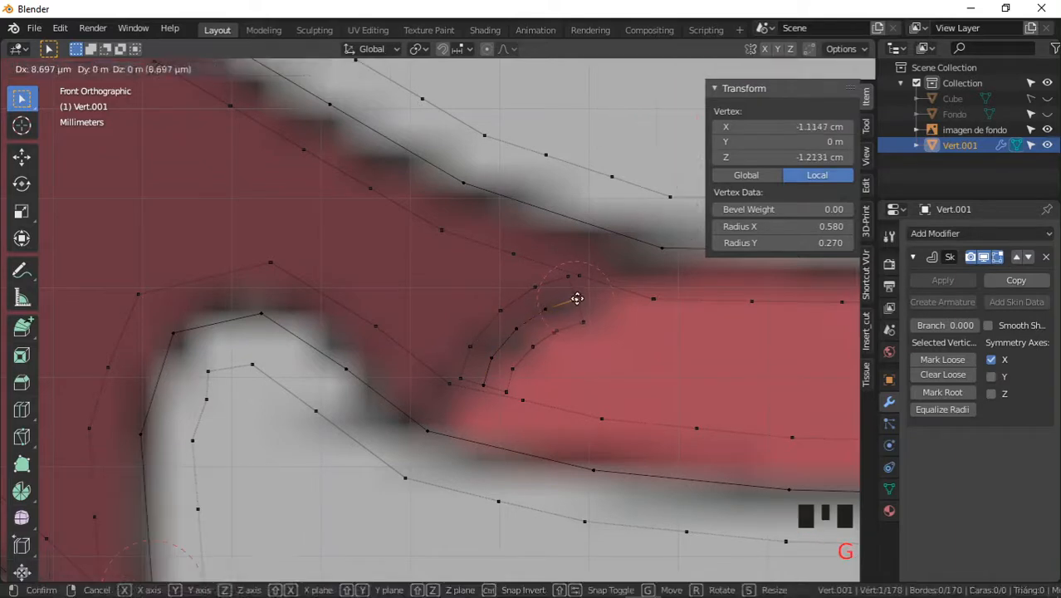
pyautogui.click(581, 292)
# - Shift the top end vertex and the vertex next to it to the right, toward the tongue's upper outline
pyautogui.click(570, 319)
pyautogui.press('g')
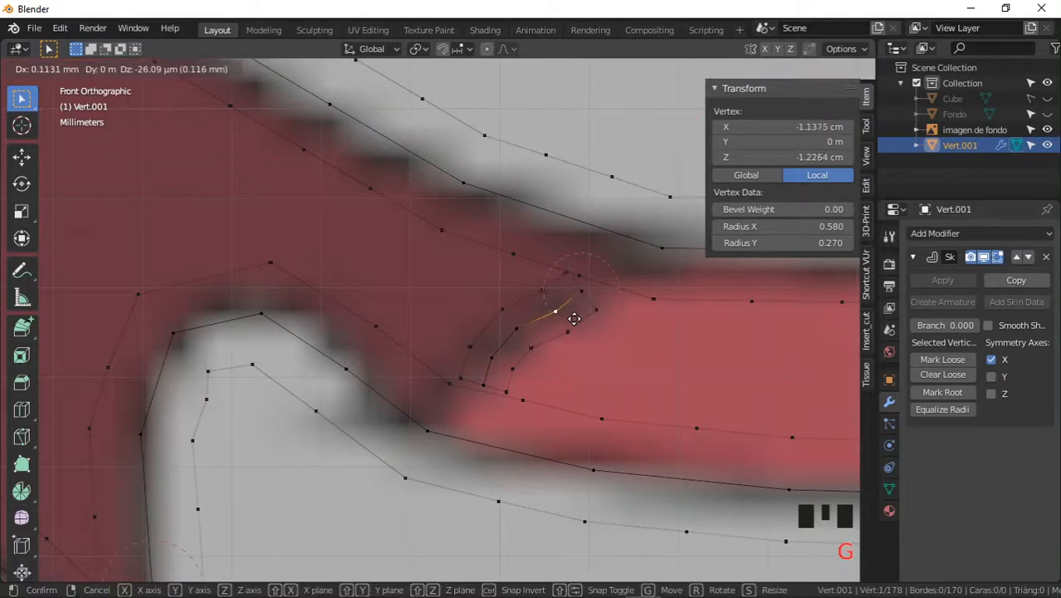
pyautogui.click(580, 294)
pyautogui.press('g')
pyautogui.click(583, 299)
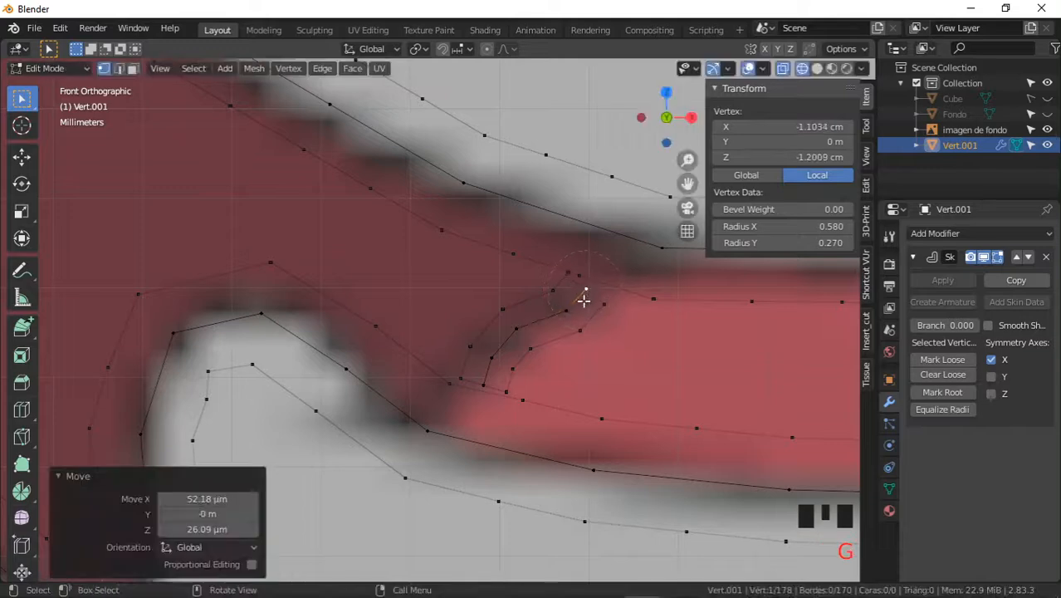
pyautogui.press('g')
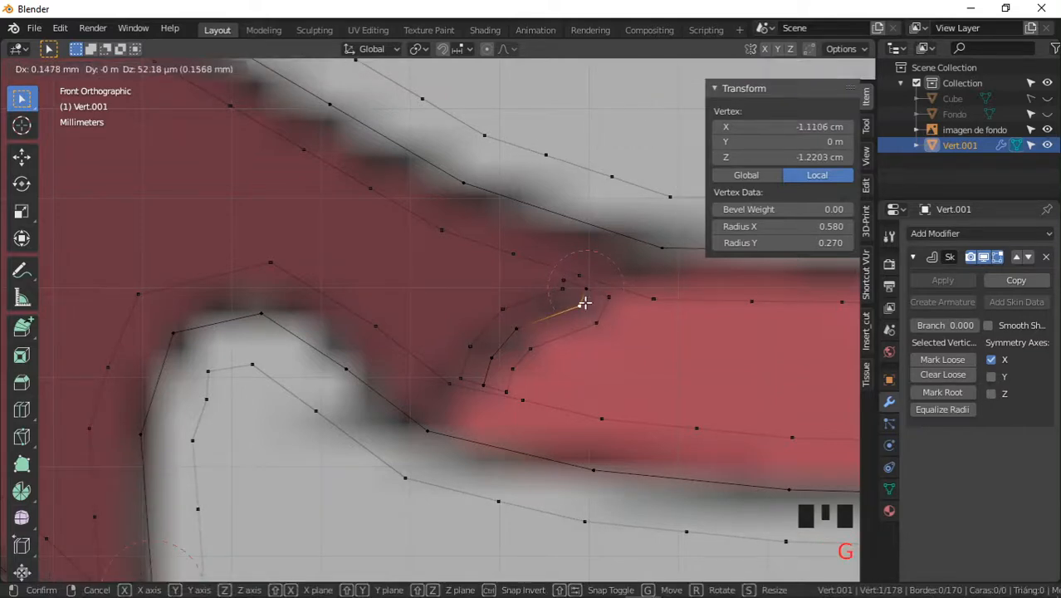
pyautogui.click(585, 303)
# - Switch the viewport to solid shading and unhide the Fondo object behind the face lines
pyautogui.keyDown('ctrl'); pyautogui.moveTo(552, 303); pyautogui.dragTo(516, 368, button='middle'); pyautogui.keyUp('ctrl')
pyautogui.press('z')
pyautogui.click(592, 368)
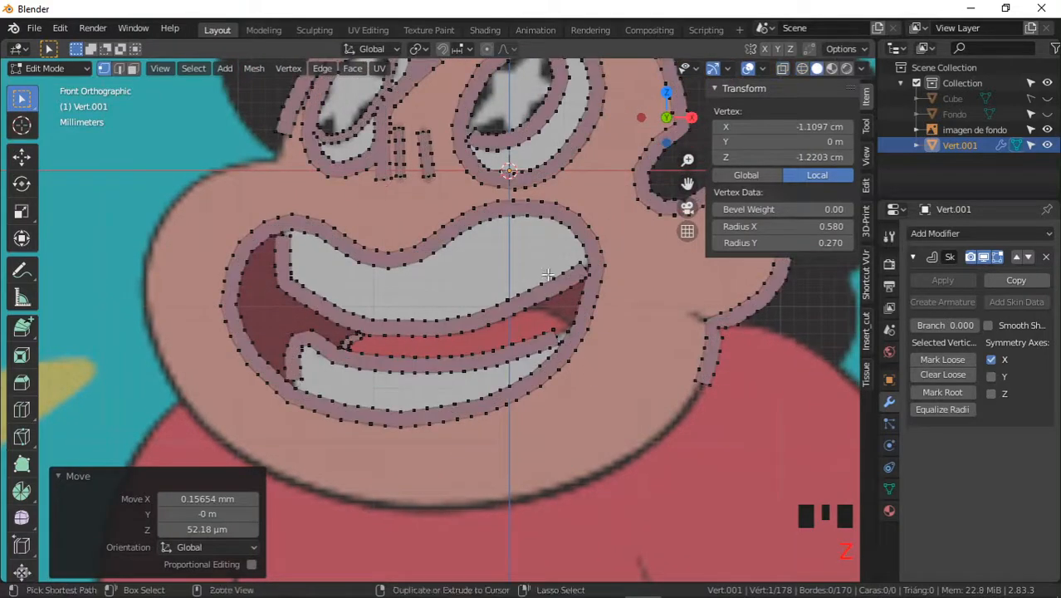
pyautogui.moveTo(573, 328)
pyautogui.keyDown('ctrl'); pyautogui.mouseDown(button='middle')
pyautogui.moveTo(540, 365)
pyautogui.moveTo(564, 358)
pyautogui.mouseUp(button='middle'); pyautogui.keyUp('ctrl')
pyautogui.moveTo(481, 293); pyautogui.dragTo(465, 319, button='middle')
pyautogui.click(1048, 115)
# - Select all vertices of the face lines and set their mean radius X to 3.000
pyautogui.press('a')
pyautogui.moveTo(777, 226); pyautogui.dragTo(912, 214)
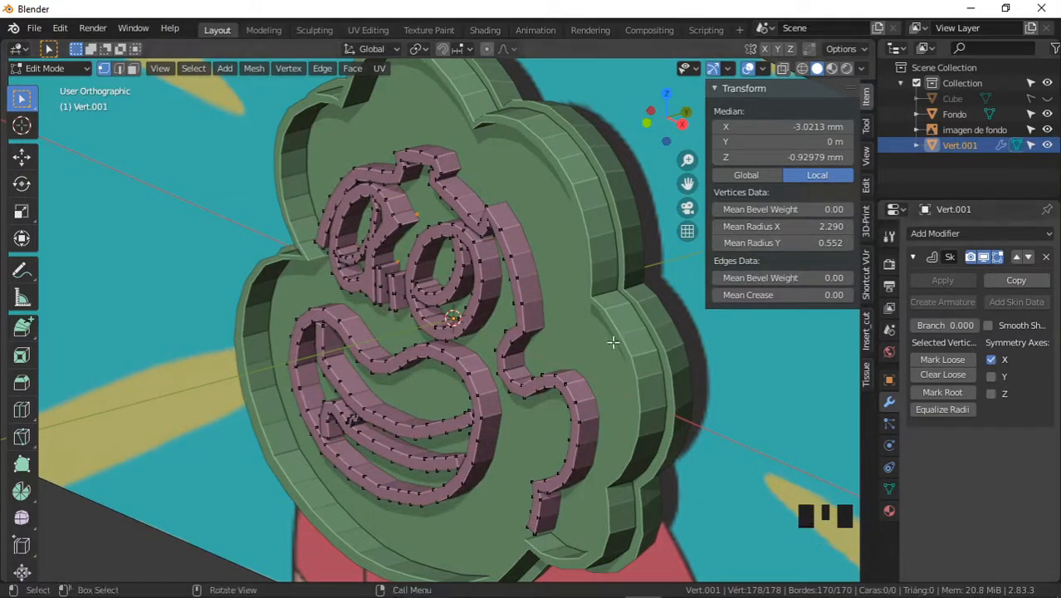
pyautogui.press('KP_3')
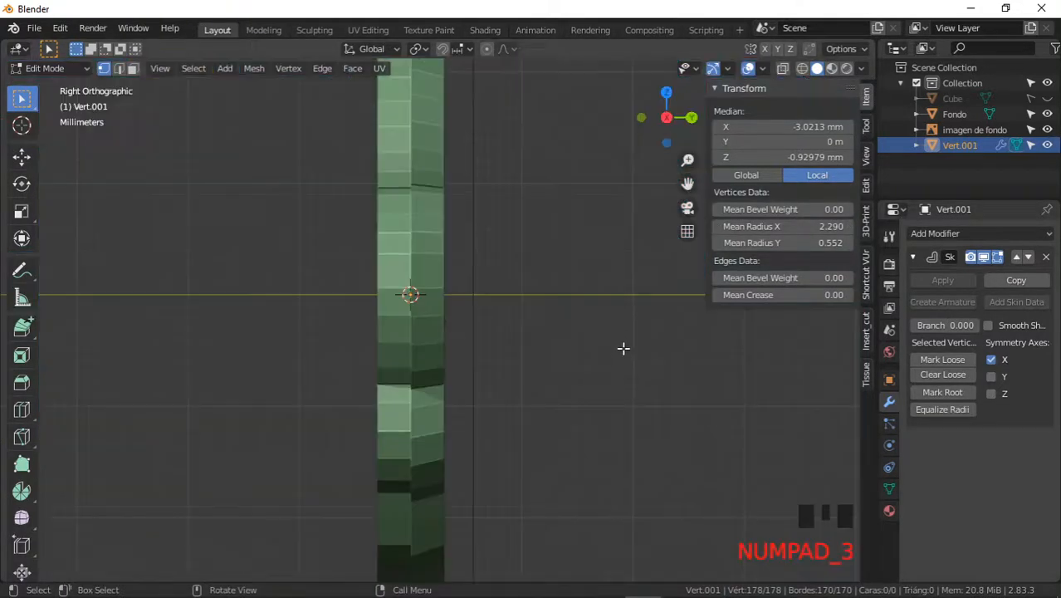
pyautogui.click(804, 231)
pyautogui.write('3')
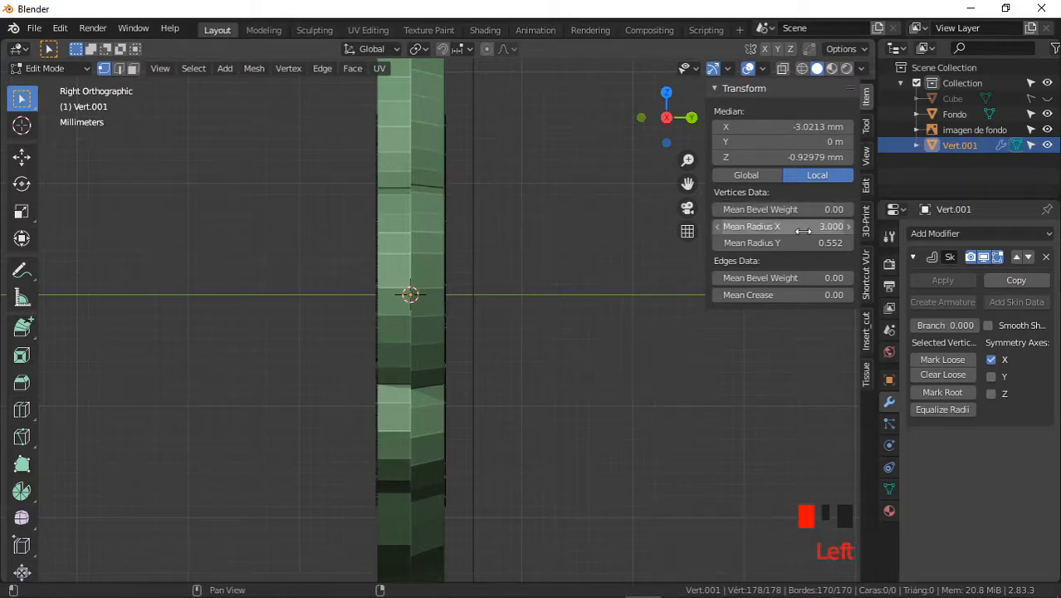
pyautogui.press('Return')
# - Reduce the mean radius X of all face line vertices to 2.500
pyautogui.moveTo(250, 313); pyautogui.dragTo(390, 215, button='middle')
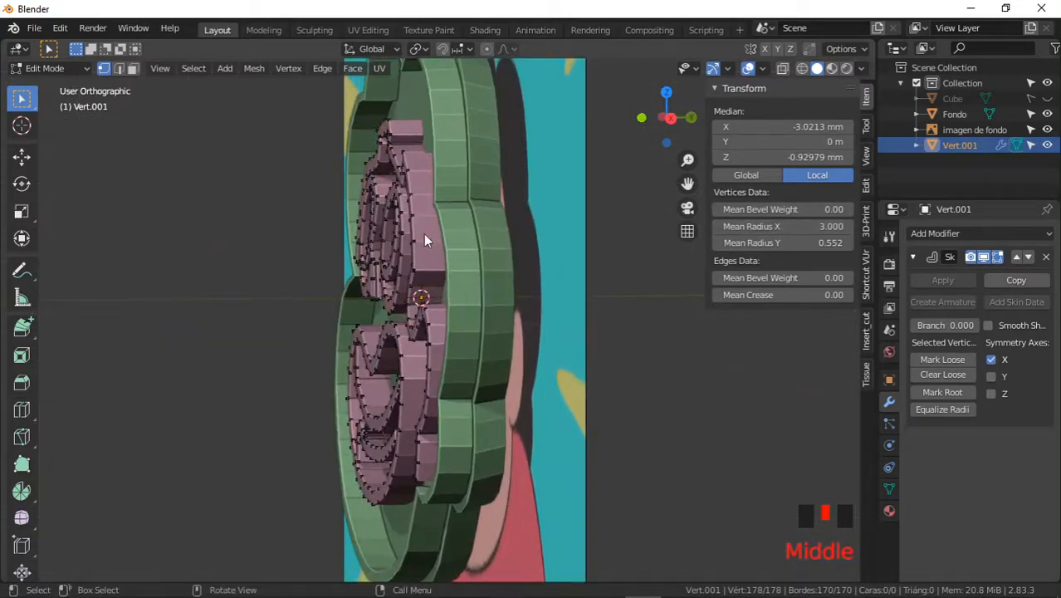
pyautogui.keyDown('ctrl'); pyautogui.moveTo(395, 170); pyautogui.dragTo(406, 252, button='middle'); pyautogui.keyUp('ctrl')
pyautogui.click(800, 231)
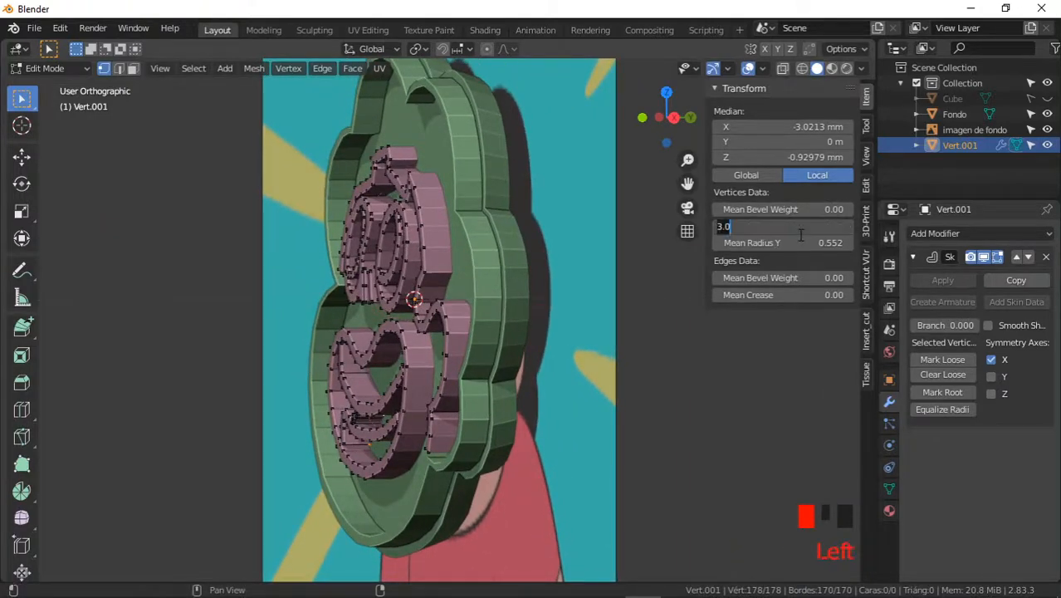
pyautogui.write('2.5')
pyautogui.press('Return')
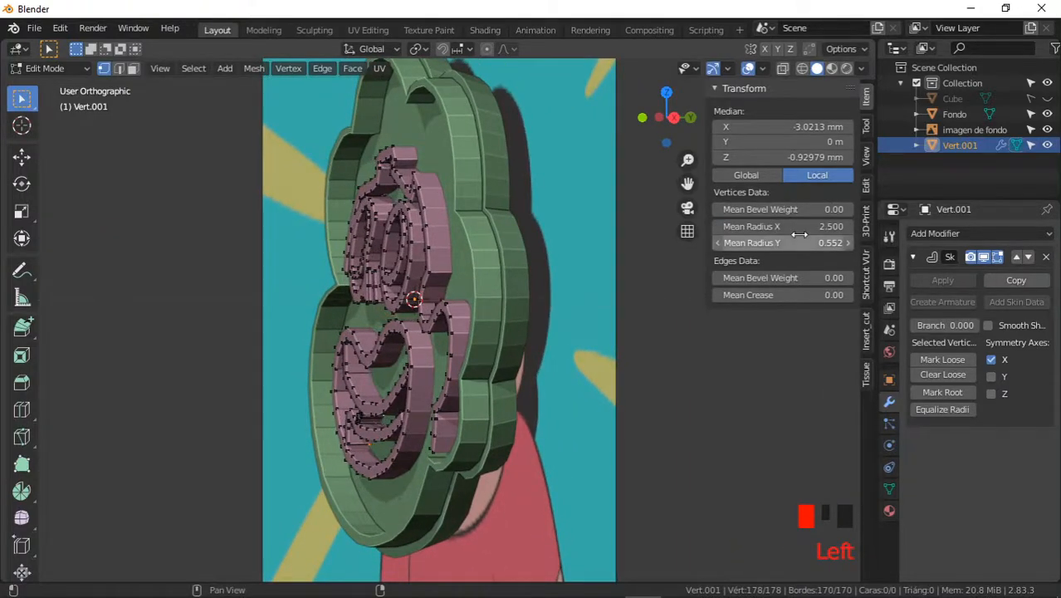
# - Inspect the depth of the face lines inside the Fondo base from several angles and from the front
pyautogui.moveTo(390, 191); pyautogui.dragTo(353, 272, button='middle')
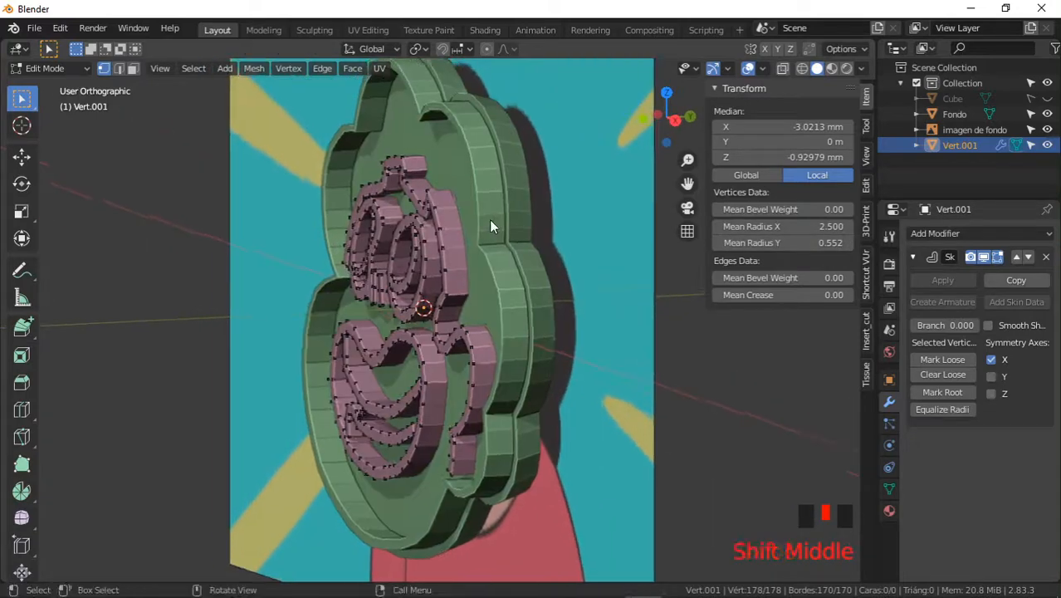
pyautogui.moveTo(489, 225); pyautogui.dragTo(364, 263, button='middle')
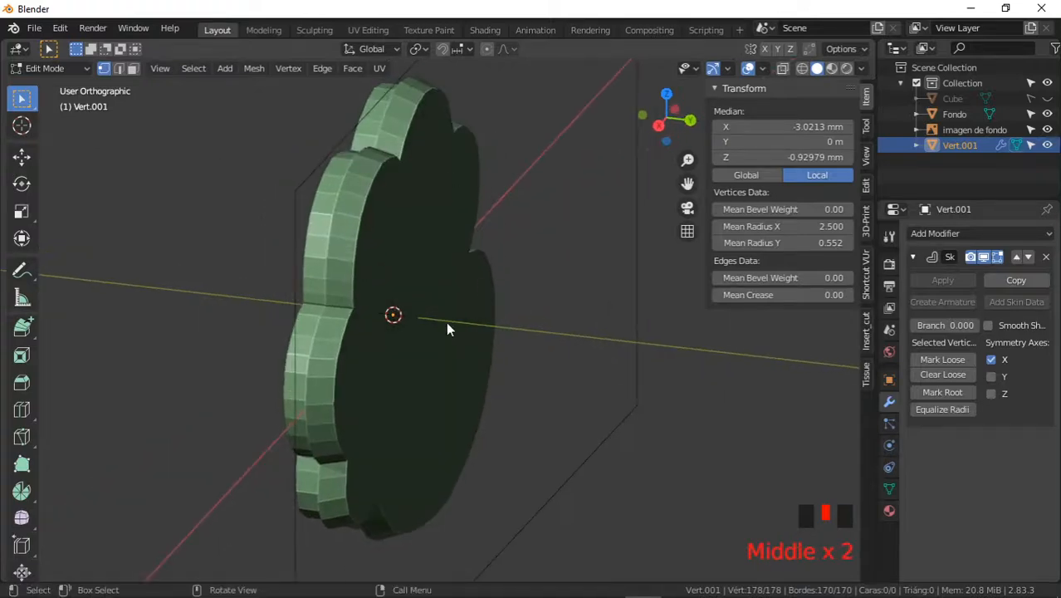
pyautogui.moveTo(436, 282); pyautogui.dragTo(528, 163, button='middle')
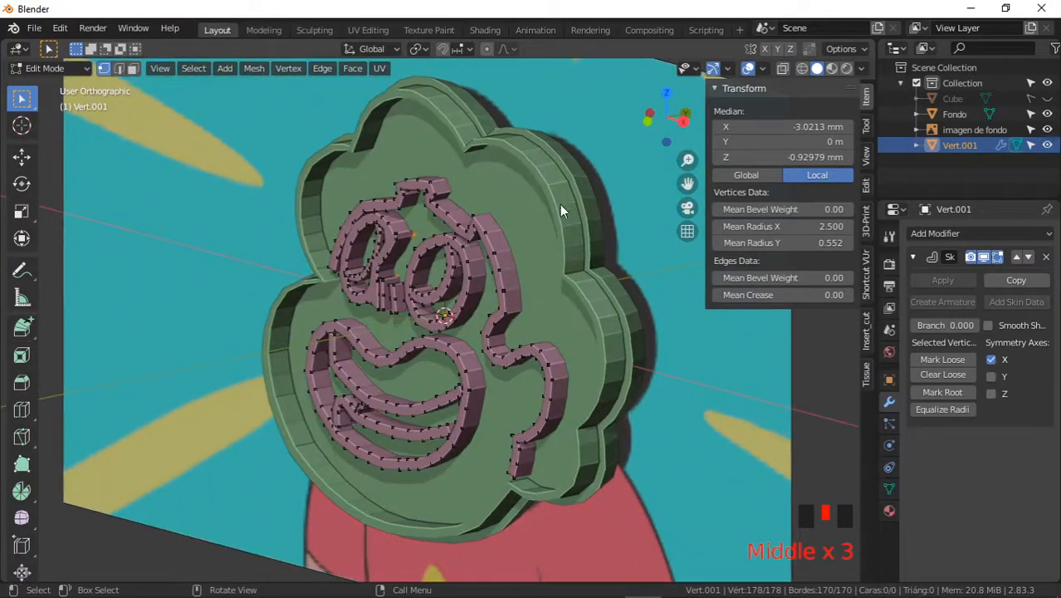
pyautogui.moveTo(430, 277); pyautogui.dragTo(407, 208, button='middle')
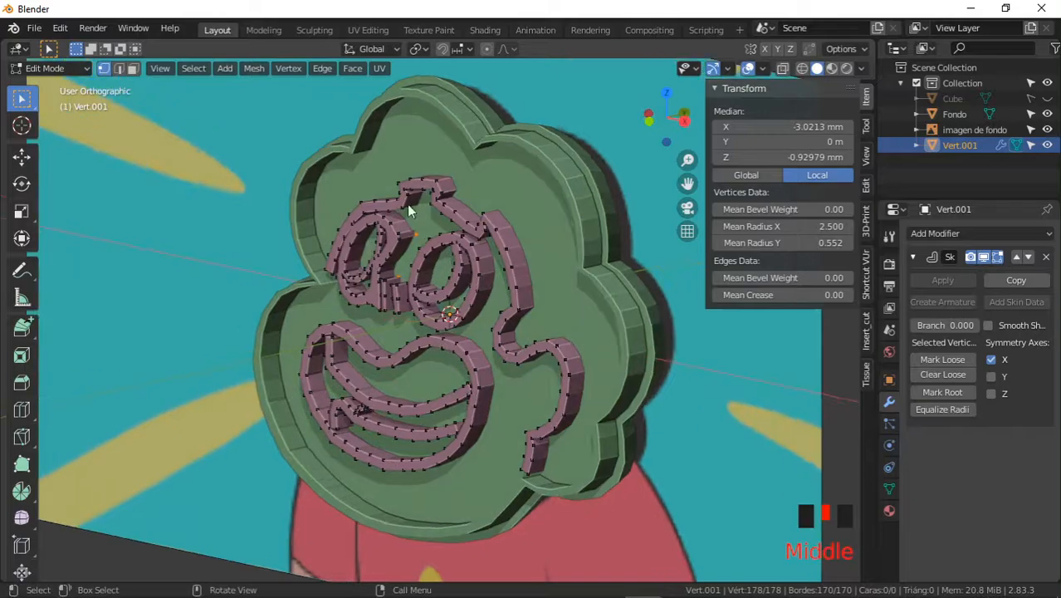
pyautogui.moveTo(426, 333); pyautogui.dragTo(500, 317, button='middle')
pyautogui.press('KP_1')
pyautogui.keyDown('ctrl'); pyautogui.moveTo(551, 213); pyautogui.dragTo(493, 253, button='middle'); pyautogui.keyUp('ctrl')
pyautogui.keyDown('shift'); pyautogui.moveTo(562, 280); pyautogui.dragTo(538, 294, button='middle'); pyautogui.keyUp('shift')
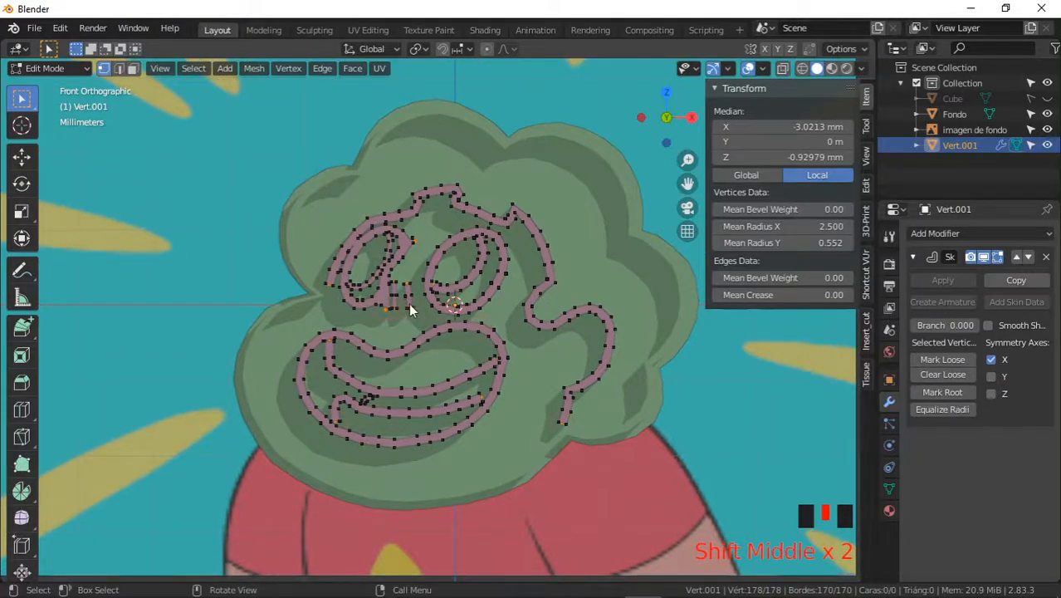
pyautogui.keyDown('shift'); pyautogui.moveTo(466, 298); pyautogui.dragTo(515, 264, button='middle'); pyautogui.keyUp('shift')
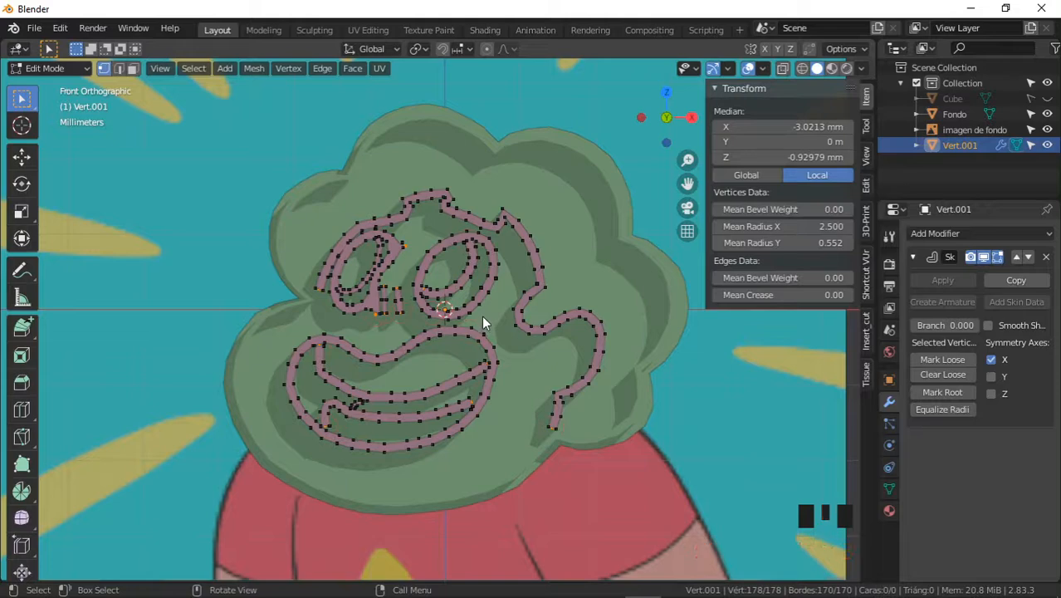
# - Return to Object Mode and apply the Skin modifier on the face lines
pyautogui.click(57, 70)
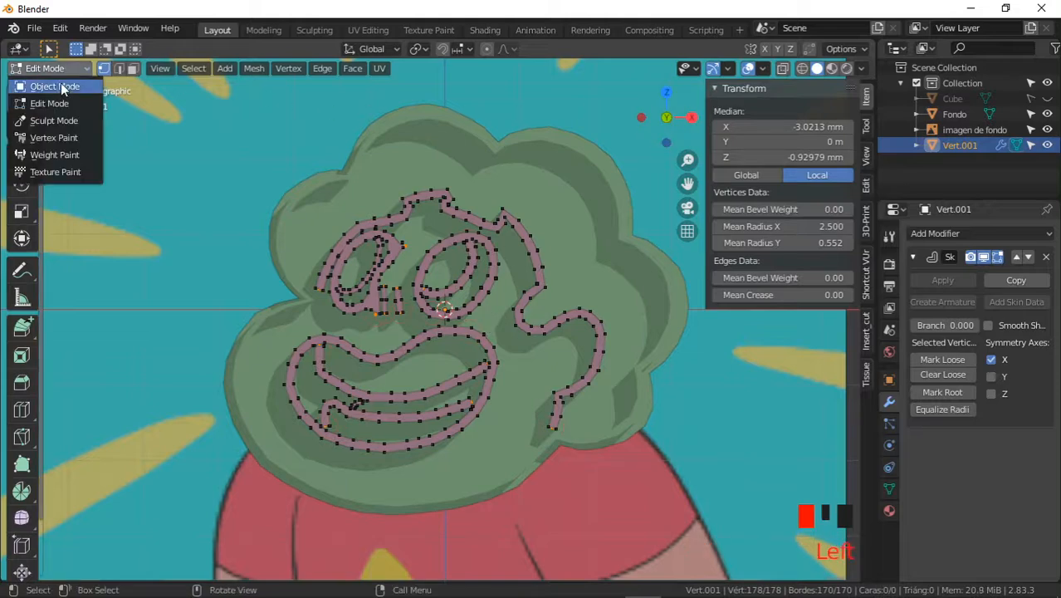
pyautogui.click(46, 87)
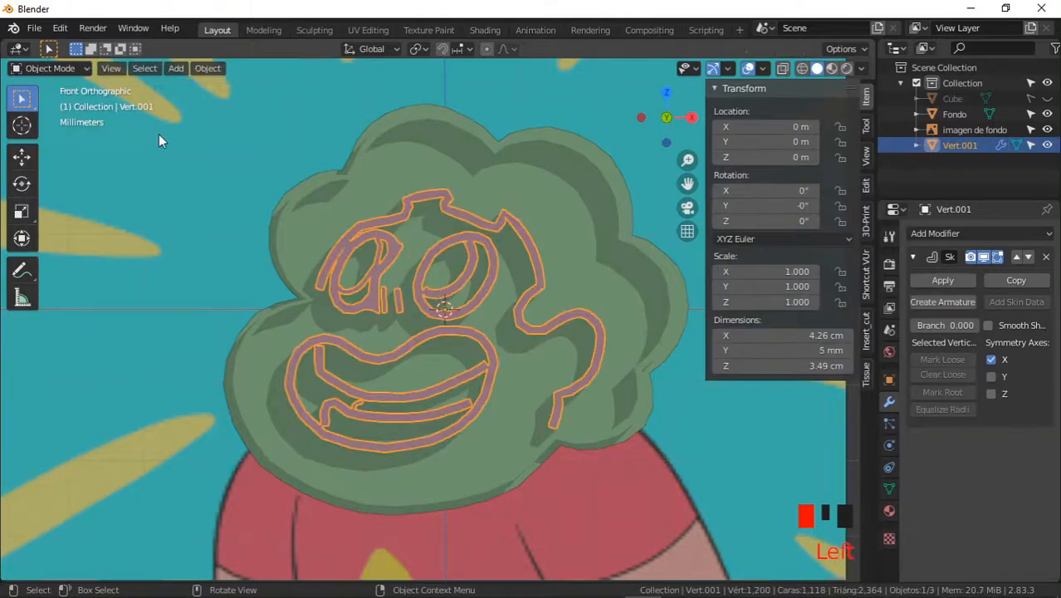
pyautogui.click(937, 279)
pyautogui.keyDown('shift'); pyautogui.moveTo(484, 302); pyautogui.dragTo(463, 298, button='middle'); pyautogui.keyUp('shift')
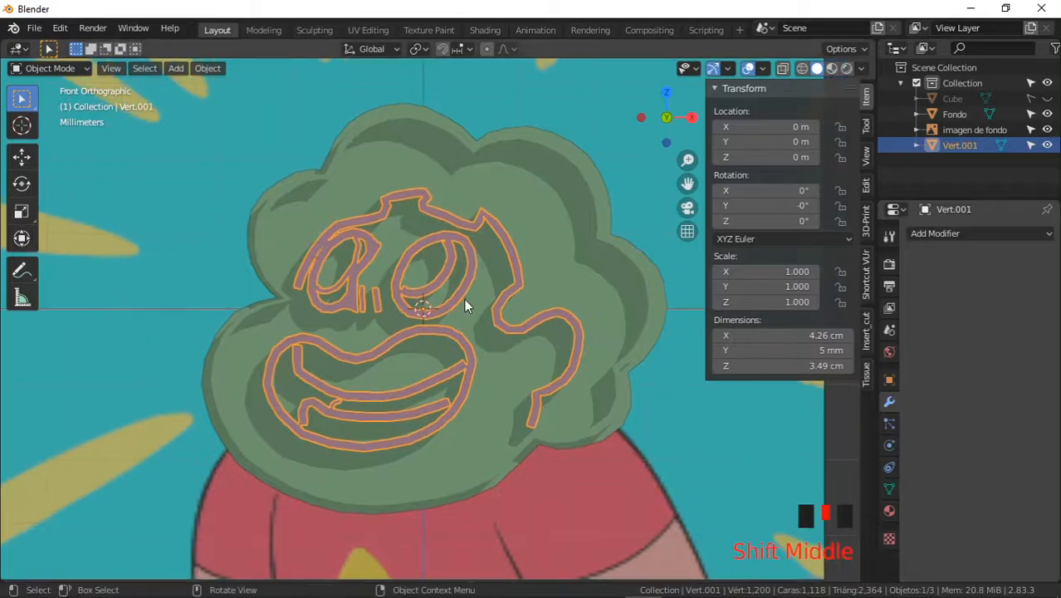
# - Rename the face lines object Vert.001 as interior
pyautogui.click(956, 143)
pyautogui.doubleClick(959, 145)
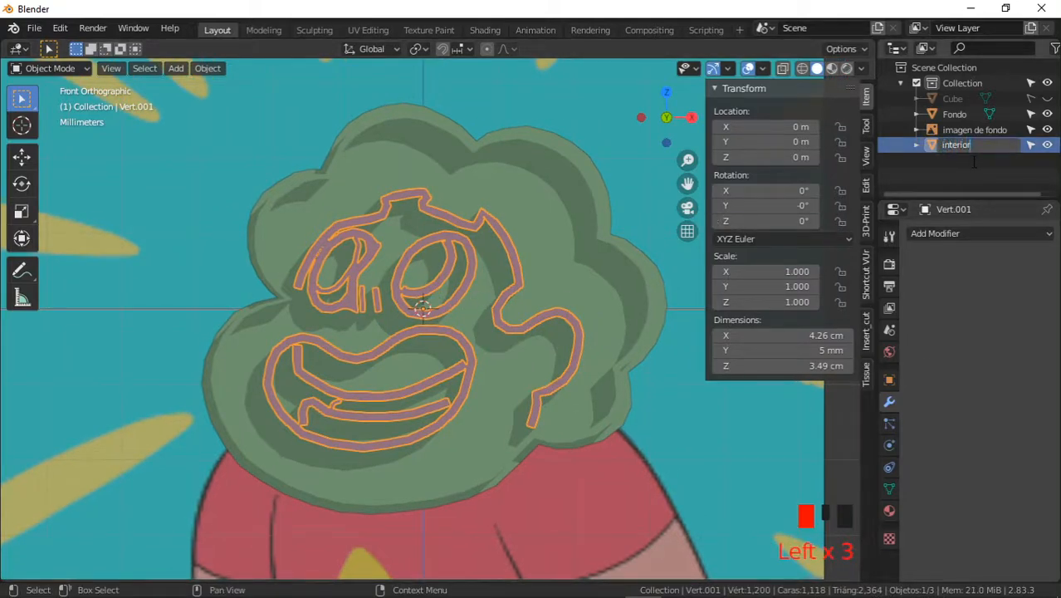
pyautogui.write('interior')
pyautogui.press('Return')
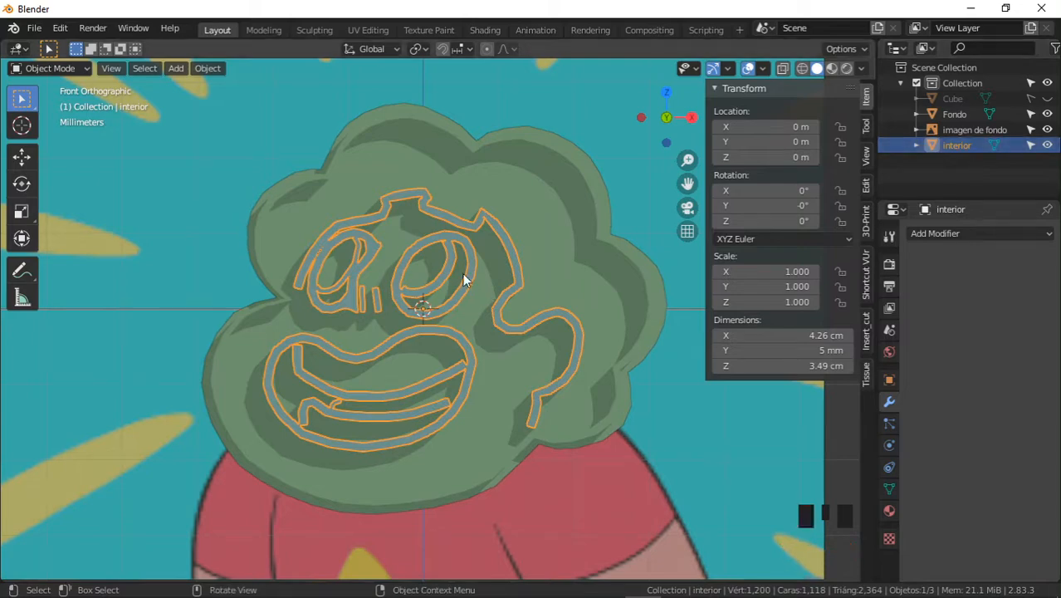
# - Examine the solid face lines within the Fondo base, checking the mouth area and the whole model at an angle
pyautogui.moveTo(463, 280); pyautogui.dragTo(409, 278, button='middle')
pyautogui.moveTo(479, 260); pyautogui.dragTo(473, 300, button='middle')
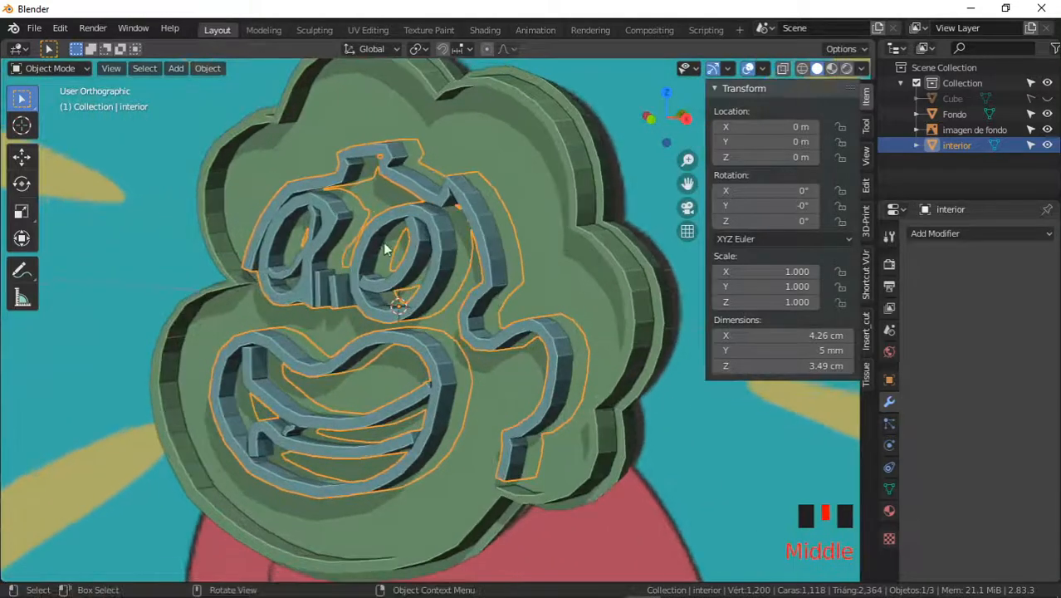
pyautogui.moveTo(386, 276)
pyautogui.keyDown('ctrl'); pyautogui.mouseDown(button='middle')
pyautogui.moveTo(373, 278)
pyautogui.moveTo(387, 277)
pyautogui.mouseUp(button='middle'); pyautogui.keyUp('ctrl')
pyautogui.keyDown('shift'); pyautogui.moveTo(372, 322); pyautogui.dragTo(378, 287, button='middle'); pyautogui.keyUp('shift')
pyautogui.moveTo(306, 393); pyautogui.dragTo(328, 391, button='middle')
pyautogui.keyDown('shift'); pyautogui.moveTo(330, 353); pyautogui.dragTo(333, 382, button='middle'); pyautogui.keyUp('shift')
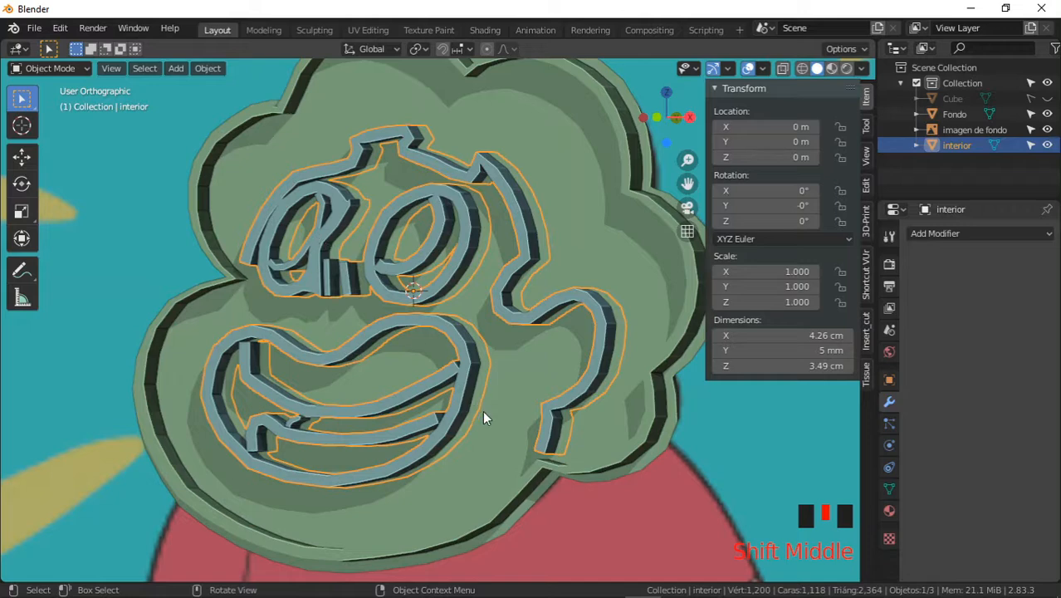
pyautogui.keyDown('ctrl'); pyautogui.moveTo(483, 375); pyautogui.dragTo(446, 305, button='middle'); pyautogui.keyUp('ctrl')
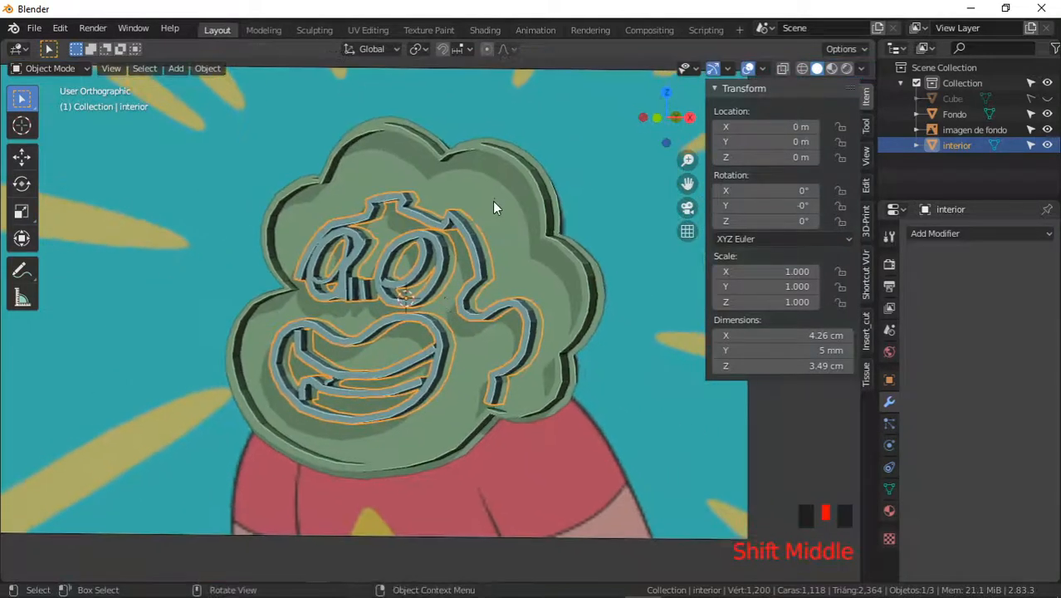
# - Hide the interior object and add a Boolean modifier to the Fondo base
pyautogui.click(494, 199)
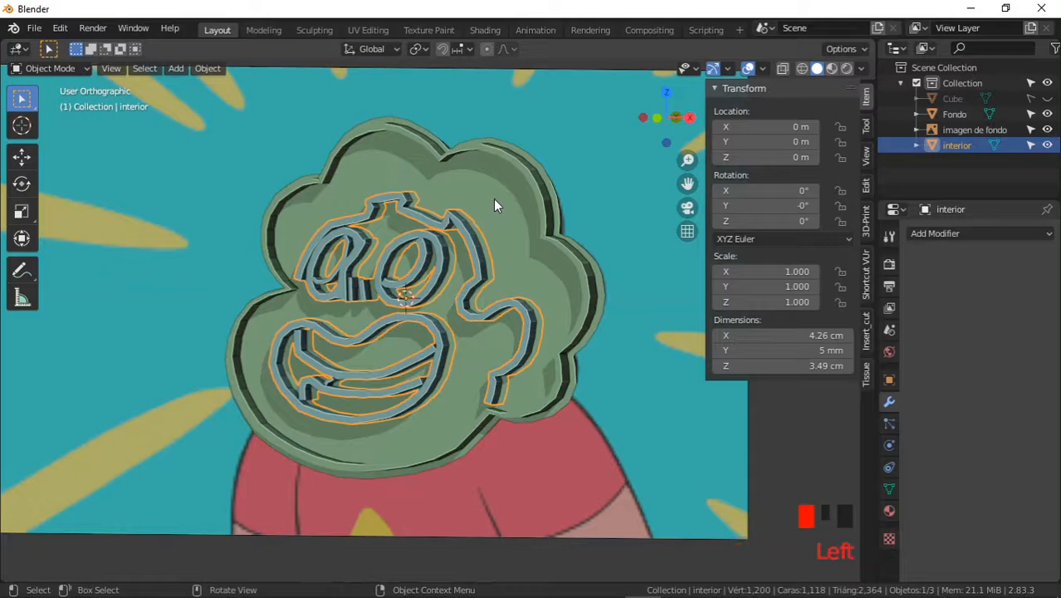
pyautogui.click(1046, 145)
pyautogui.click(963, 233)
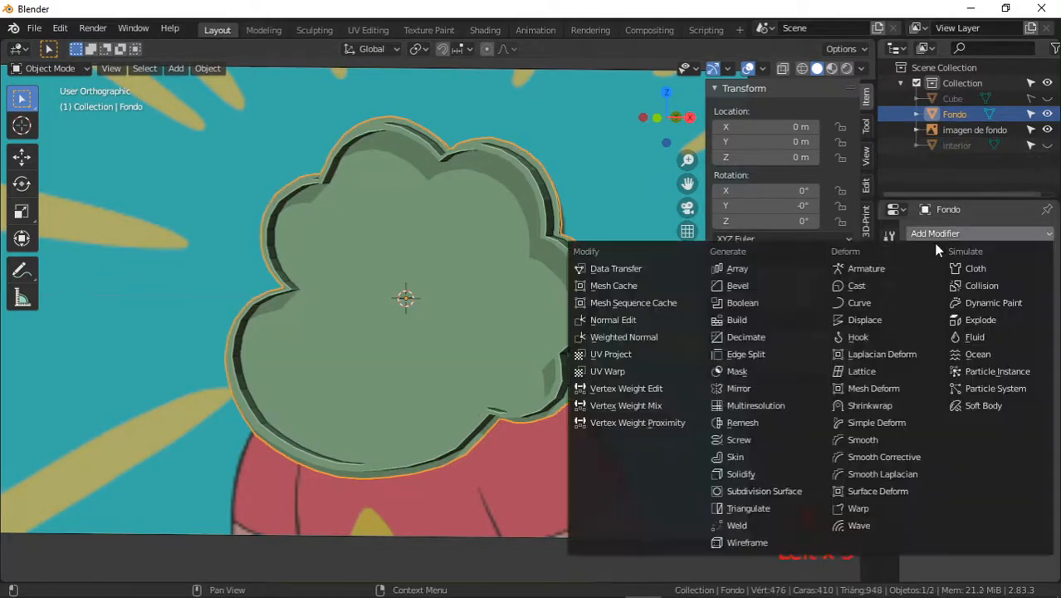
pyautogui.click(743, 303)
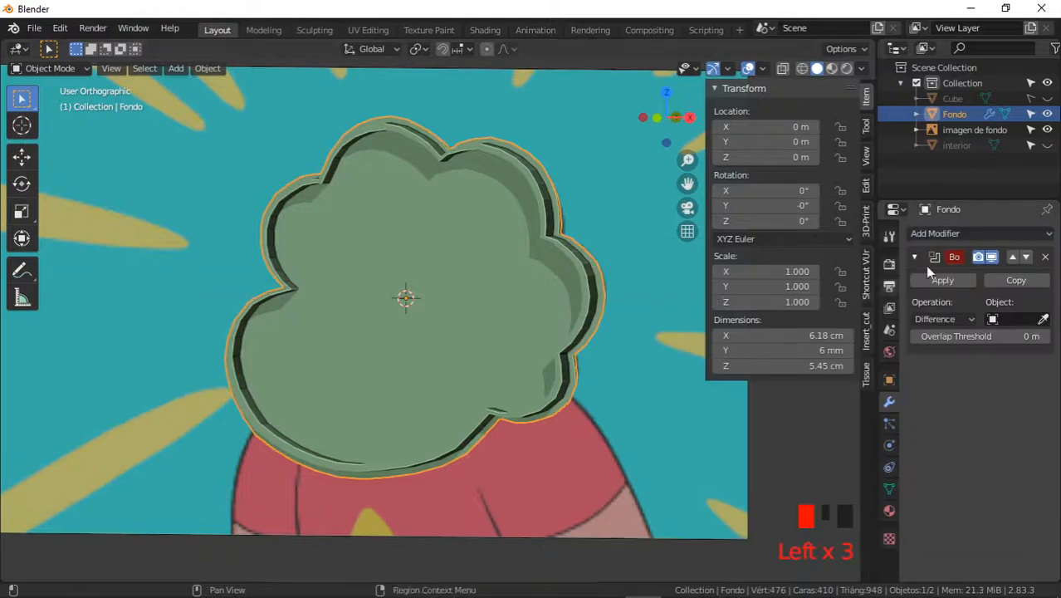
# - Set Fondo's Boolean modifier to Union with the interior object and inspect the joined eyes, nose and mouth from several angles
pyautogui.click(943, 318)
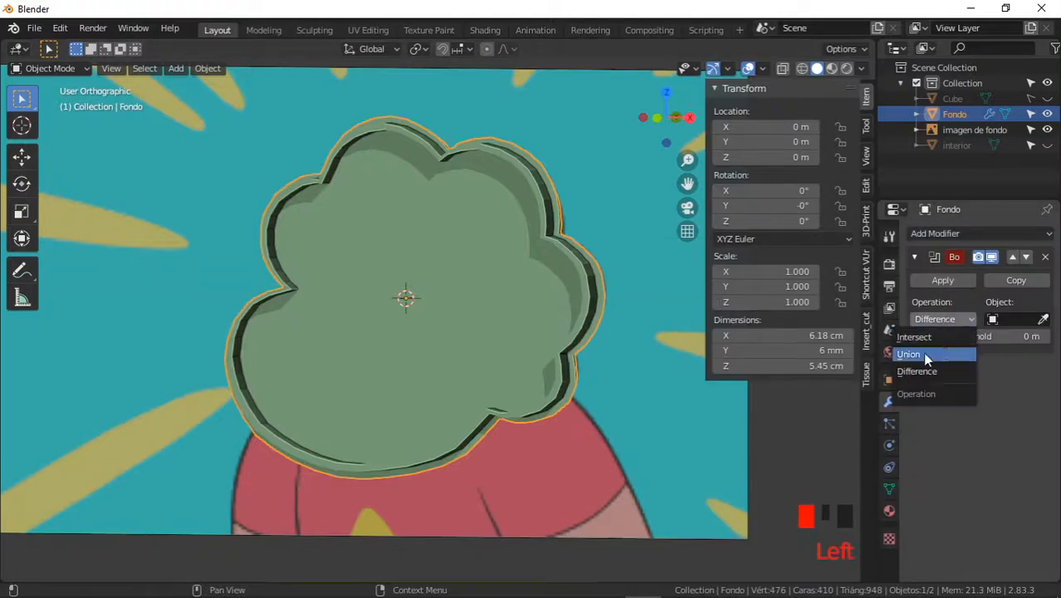
pyautogui.click(918, 354)
pyautogui.click(1018, 320)
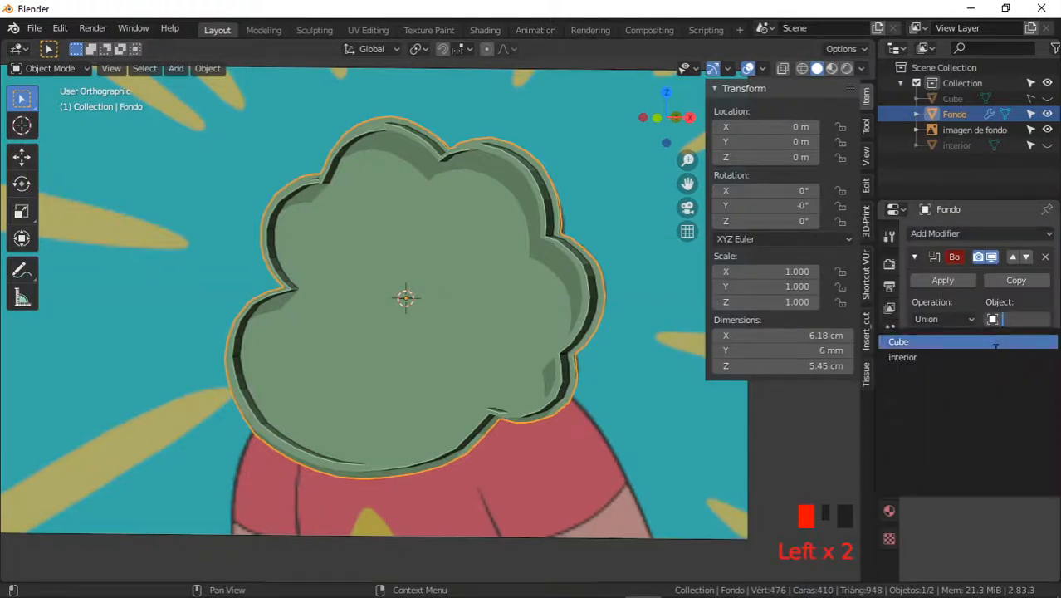
pyautogui.click(989, 354)
pyautogui.moveTo(341, 338); pyautogui.dragTo(471, 276, button='middle')
pyautogui.moveTo(471, 276); pyautogui.dragTo(400, 262, button='middle')
pyautogui.keyDown('shift'); pyautogui.moveTo(400, 263); pyautogui.dragTo(367, 276, button='middle'); pyautogui.keyUp('shift')
pyautogui.moveTo(253, 280); pyautogui.dragTo(314, 165, button='middle')
pyautogui.moveTo(324, 210); pyautogui.dragTo(266, 183, button='middle')
pyautogui.moveTo(314, 155); pyautogui.dragTo(339, 156, button='middle')
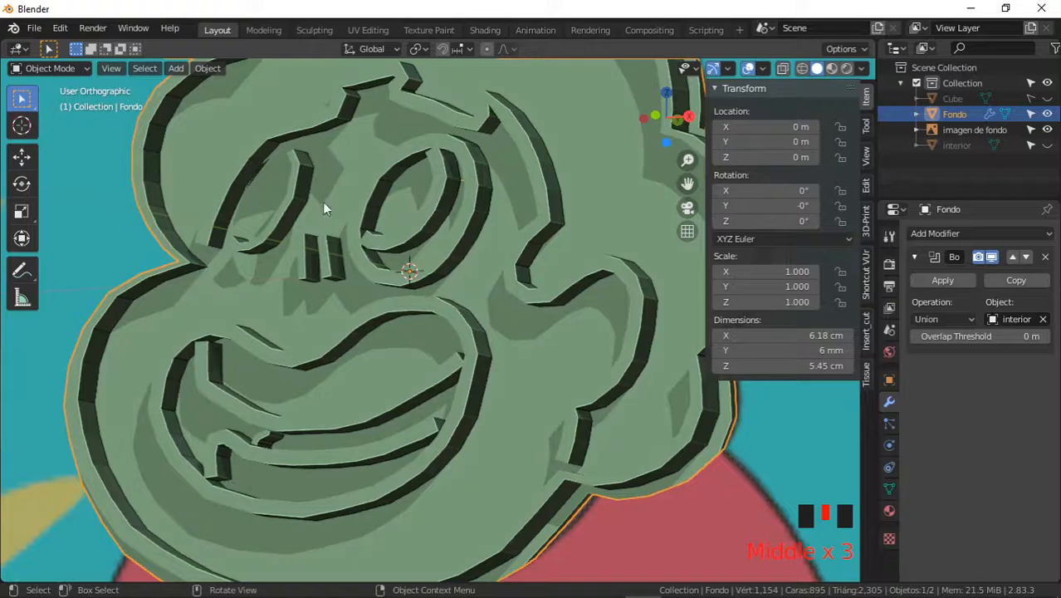
pyautogui.keyDown('shift'); pyautogui.moveTo(353, 280); pyautogui.dragTo(412, 285, button='middle'); pyautogui.keyUp('shift')
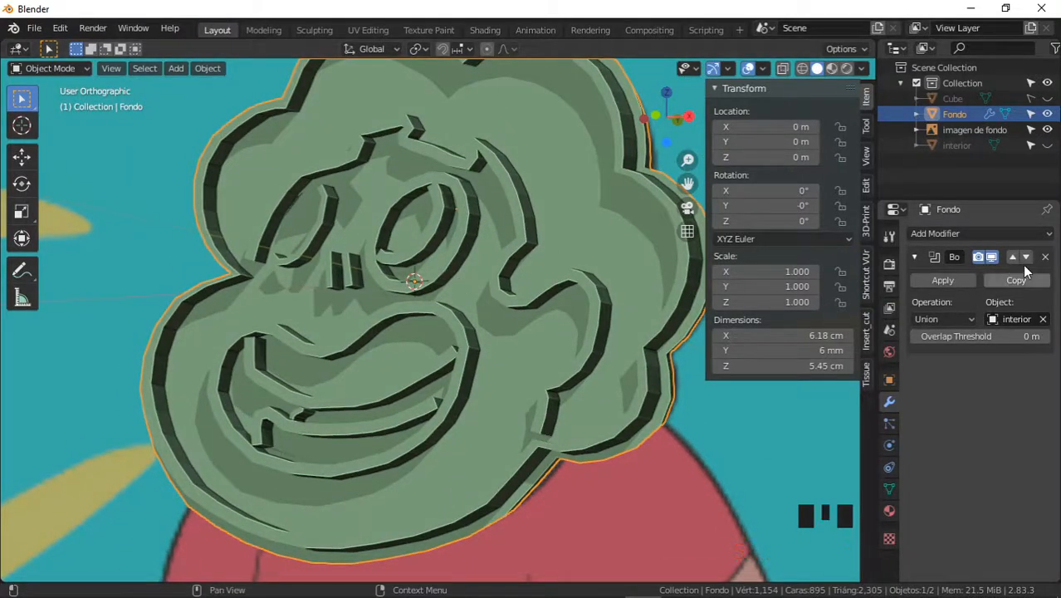
# - Remove the Boolean modifier from Fondo, then unhide and select the interior object
pyautogui.click(1043, 258)
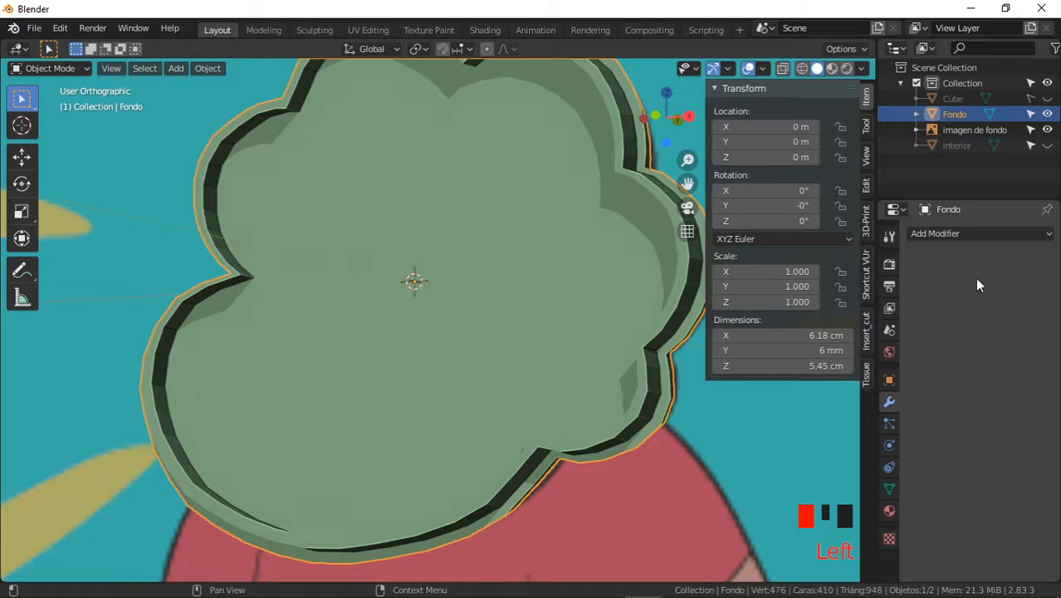
pyautogui.click(1048, 145)
pyautogui.click(962, 147)
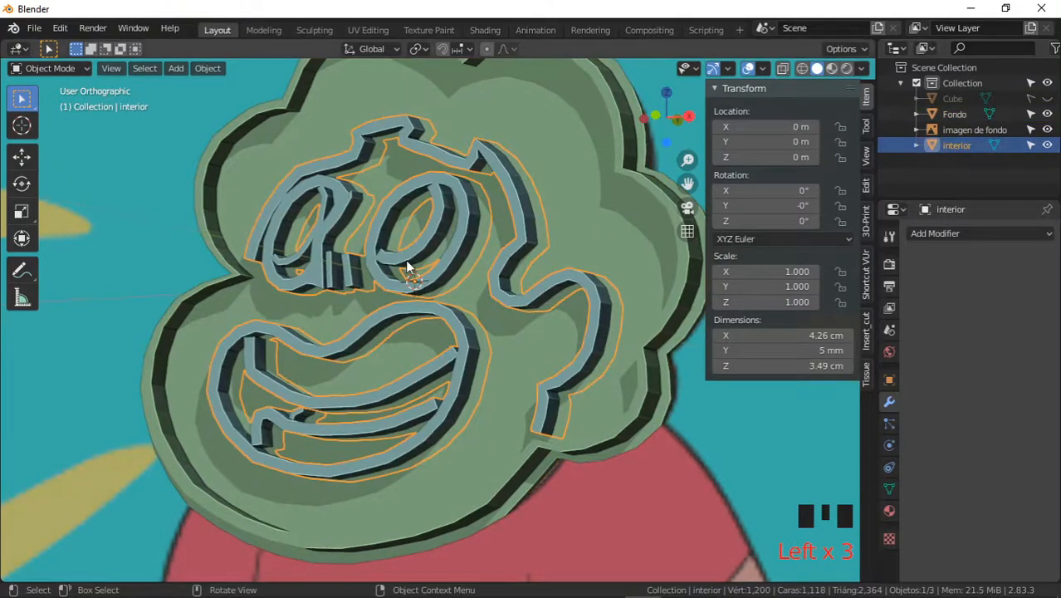
pyautogui.middleClick(366, 253)
pyautogui.moveTo(365, 253); pyautogui.dragTo(358, 239, button='middle')
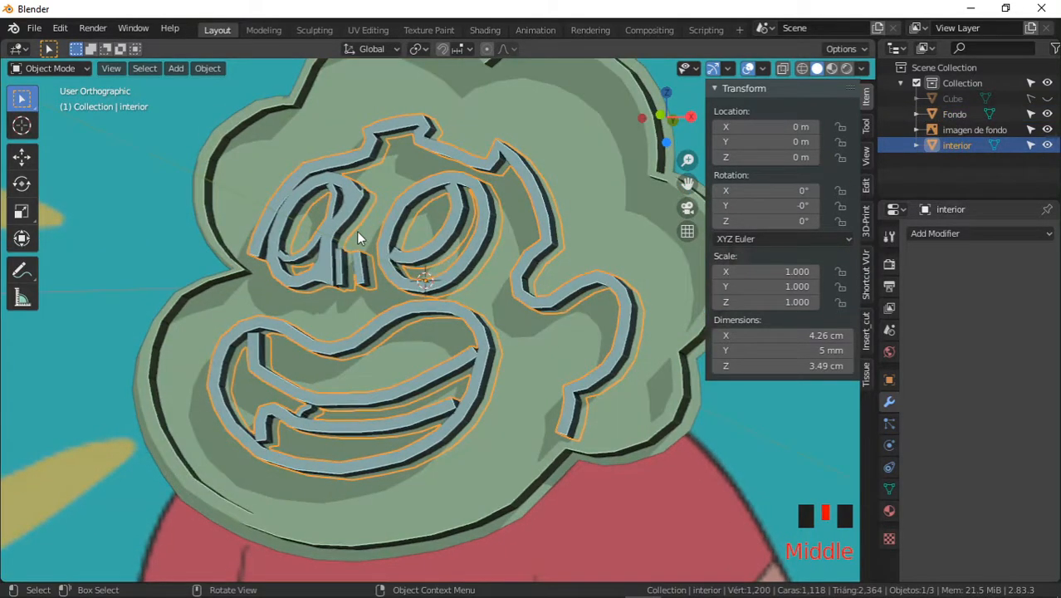
pyautogui.click(889, 489)
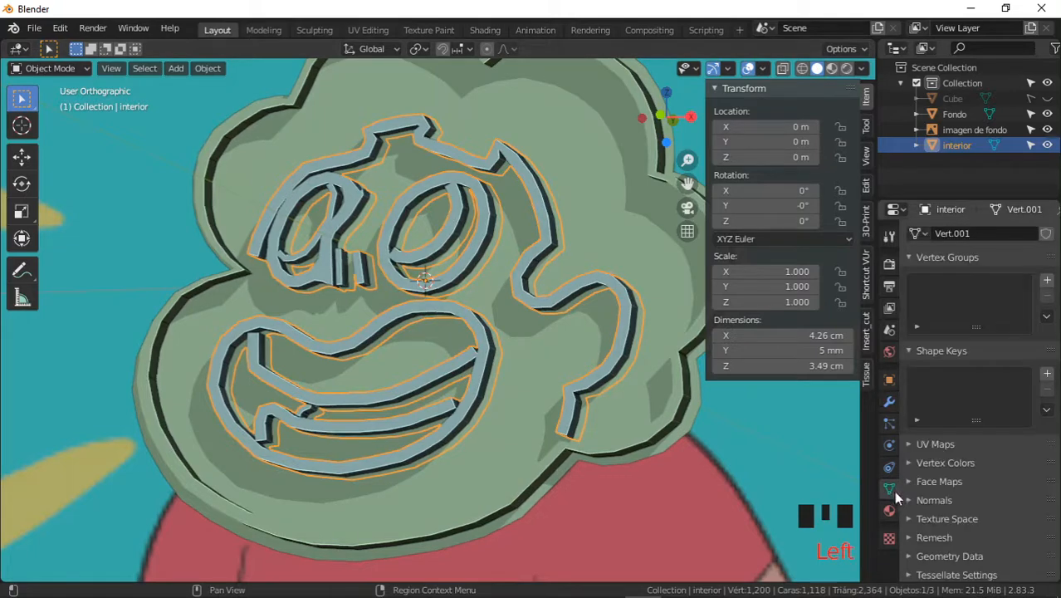
pyautogui.click(896, 402)
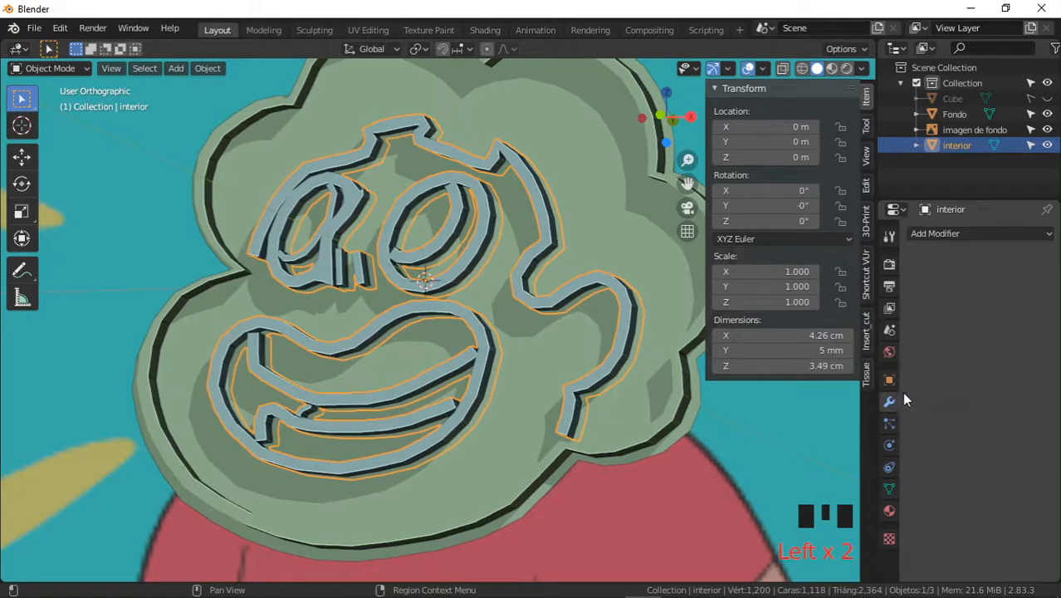
pyautogui.click(962, 235)
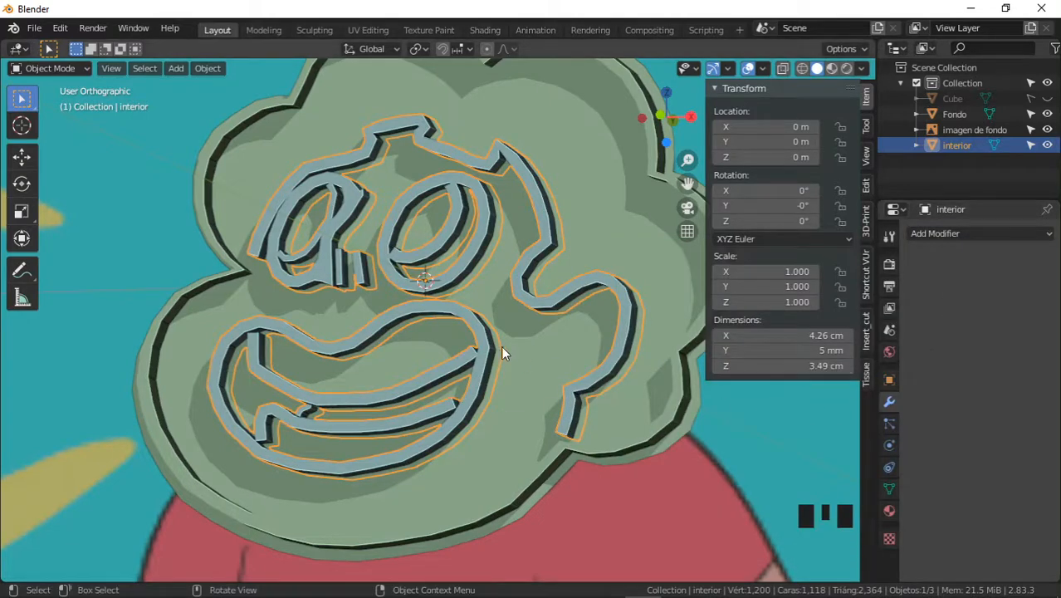
pyautogui.moveTo(500, 346); pyautogui.dragTo(490, 325, button='middle')
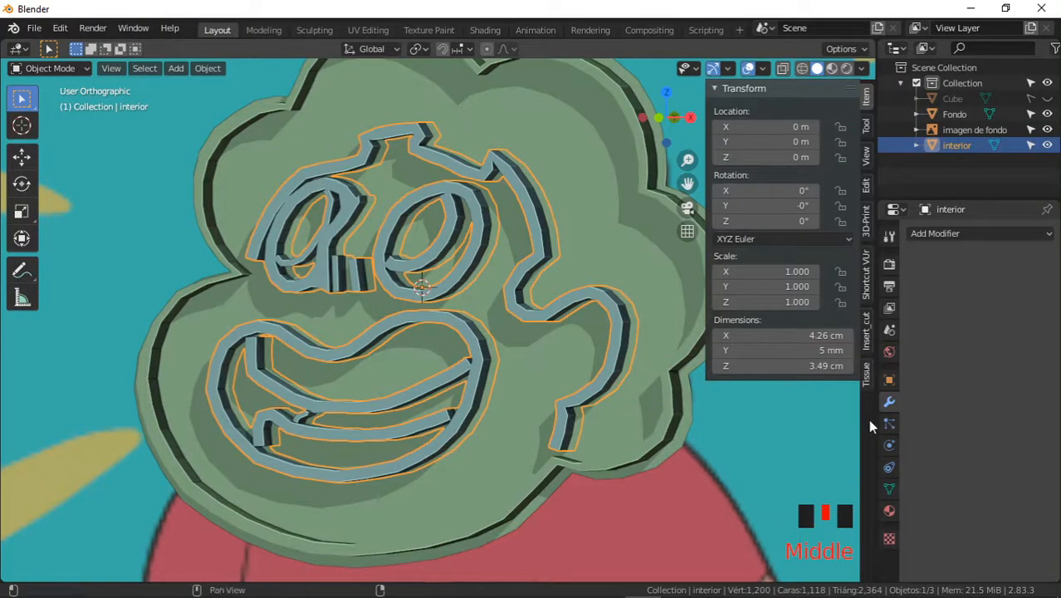
# - Apply a Voxel Remesh with 0.1 mm voxel size to the interior object and inspect the remeshed eye lines
pyautogui.click(889, 488)
pyautogui.click(916, 259)
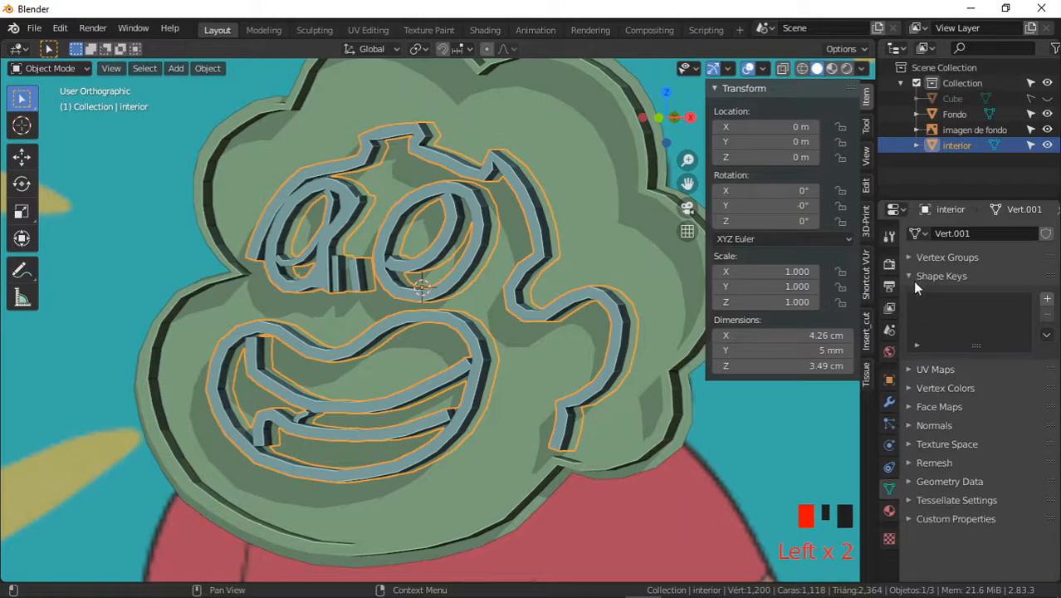
pyautogui.click(913, 275)
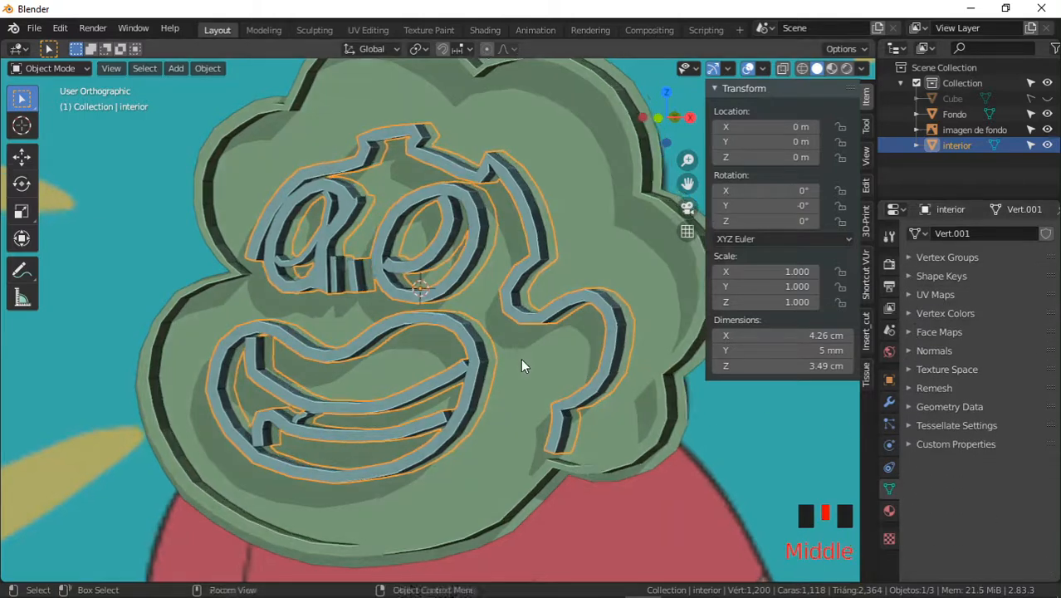
pyautogui.keyDown('shift'); pyautogui.moveTo(521, 358); pyautogui.dragTo(531, 335, button='middle'); pyautogui.keyUp('shift')
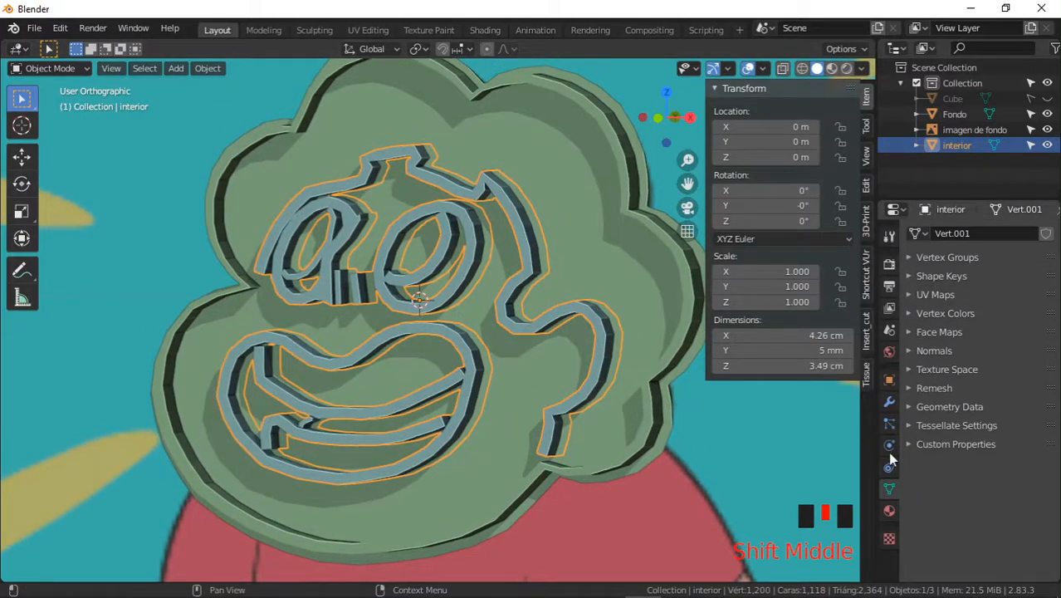
pyautogui.click(913, 389)
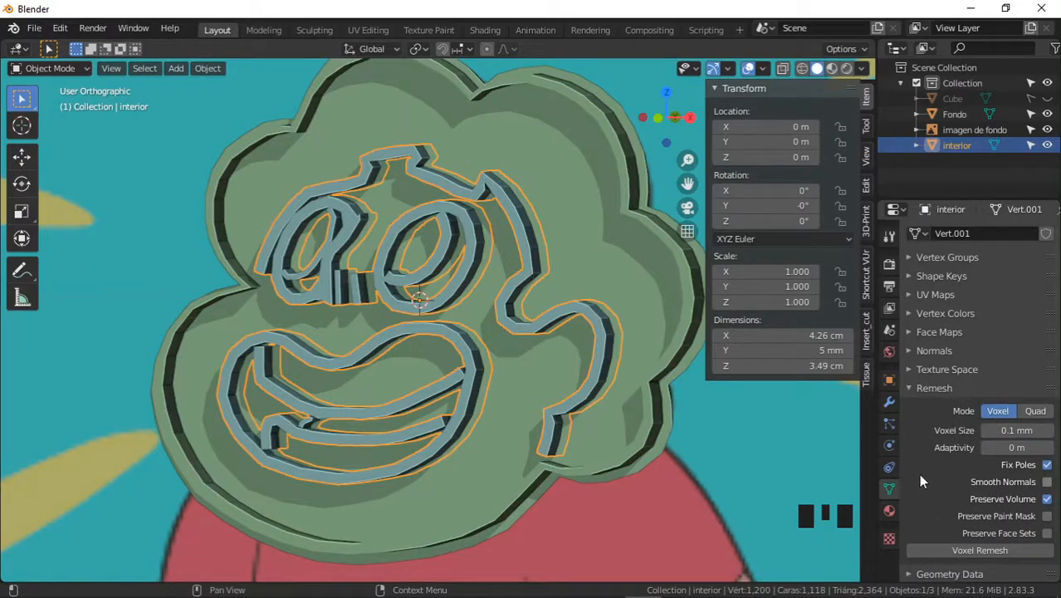
pyautogui.keyDown('ctrl'); pyautogui.moveTo(598, 377); pyautogui.dragTo(578, 398, button='middle'); pyautogui.keyUp('ctrl')
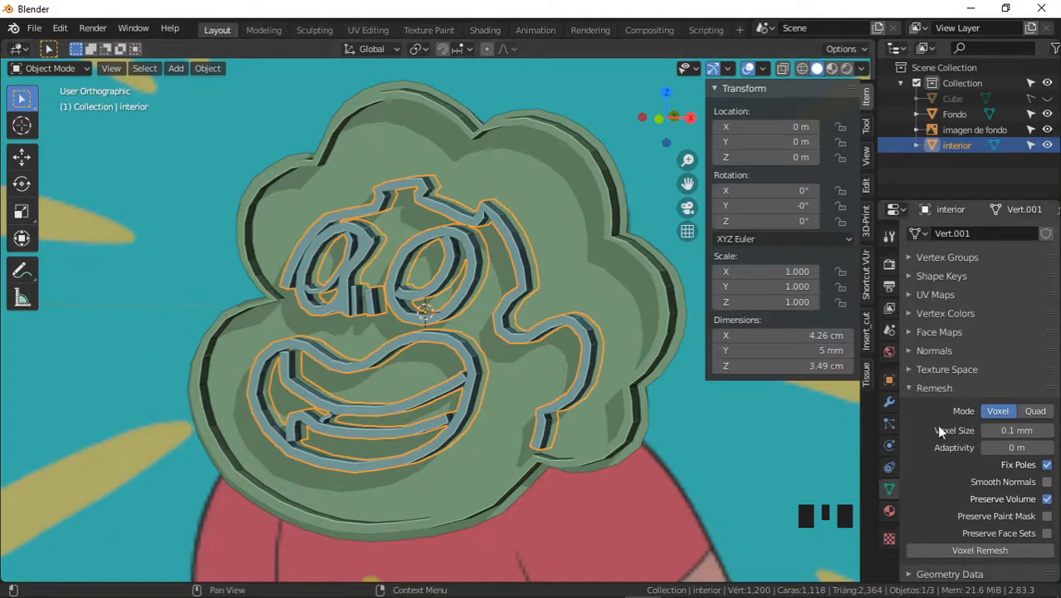
pyautogui.keyDown('ctrl'); pyautogui.moveTo(509, 366); pyautogui.dragTo(458, 385, button='middle'); pyautogui.keyUp('ctrl')
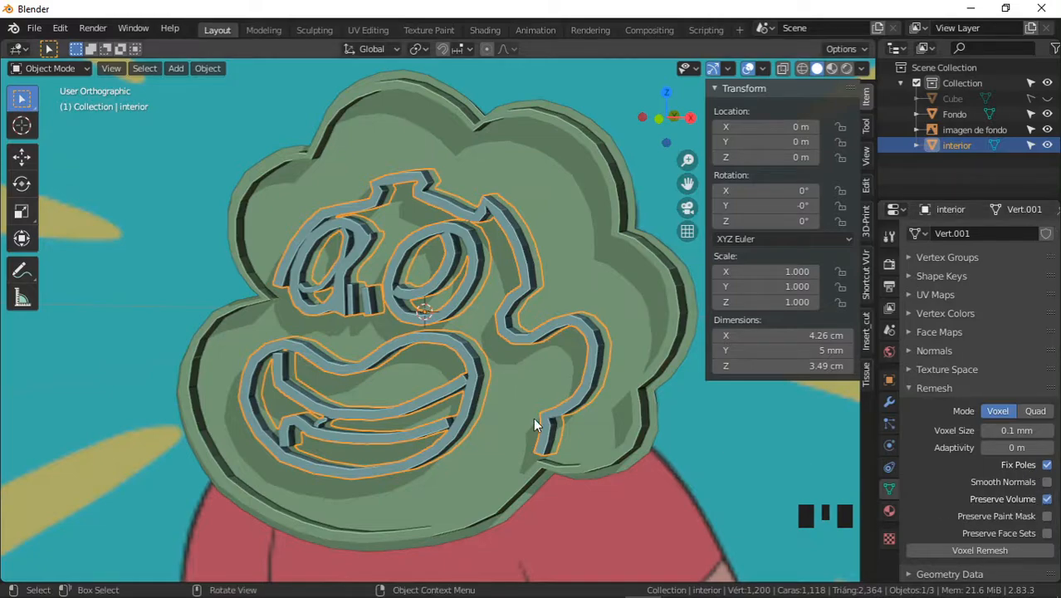
pyautogui.moveTo(391, 375); pyautogui.dragTo(464, 357, button='middle')
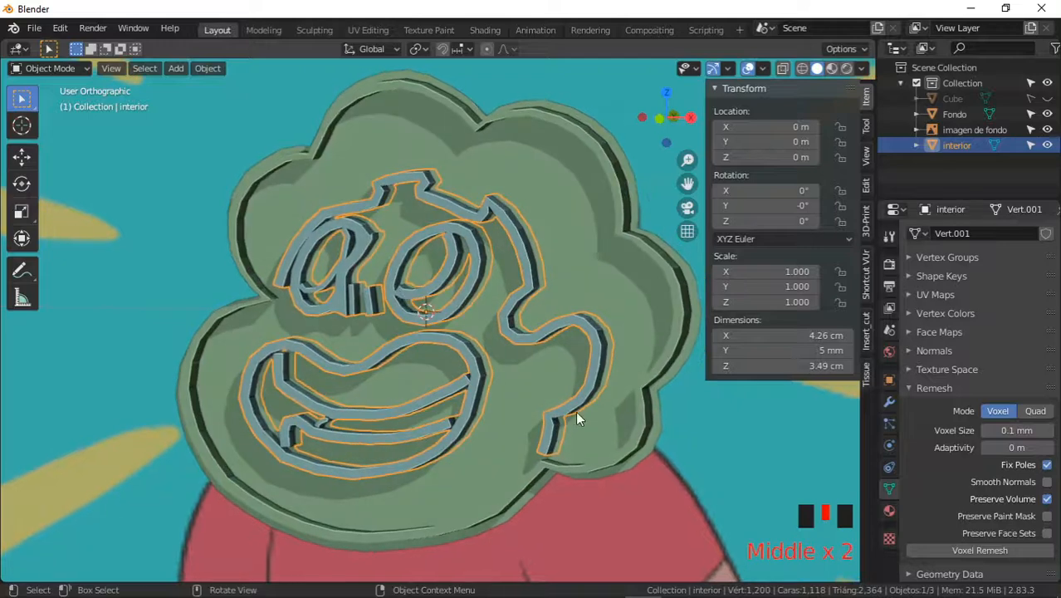
pyautogui.click(963, 551)
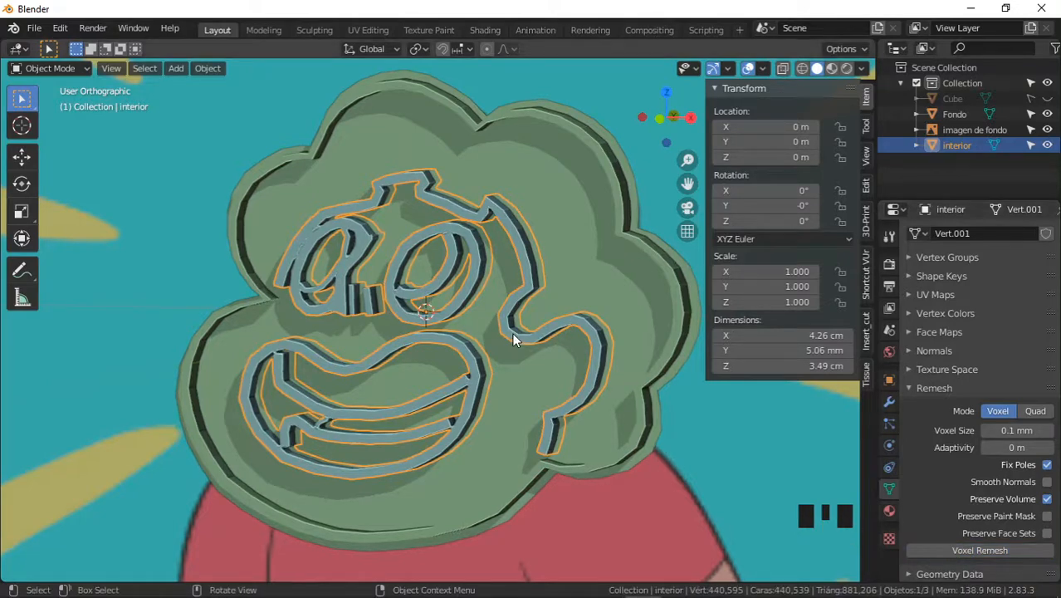
pyautogui.keyDown('ctrl'); pyautogui.moveTo(369, 335); pyautogui.dragTo(348, 256, button='middle'); pyautogui.keyUp('ctrl')
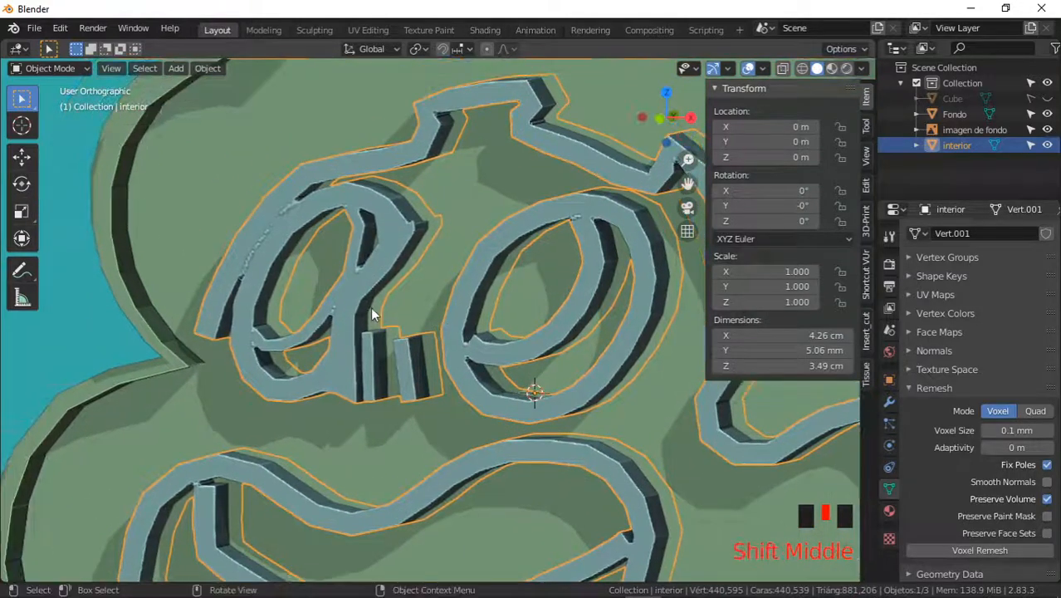
pyautogui.keyDown('shift'); pyautogui.moveTo(402, 314); pyautogui.dragTo(330, 230, button='middle'); pyautogui.keyUp('shift')
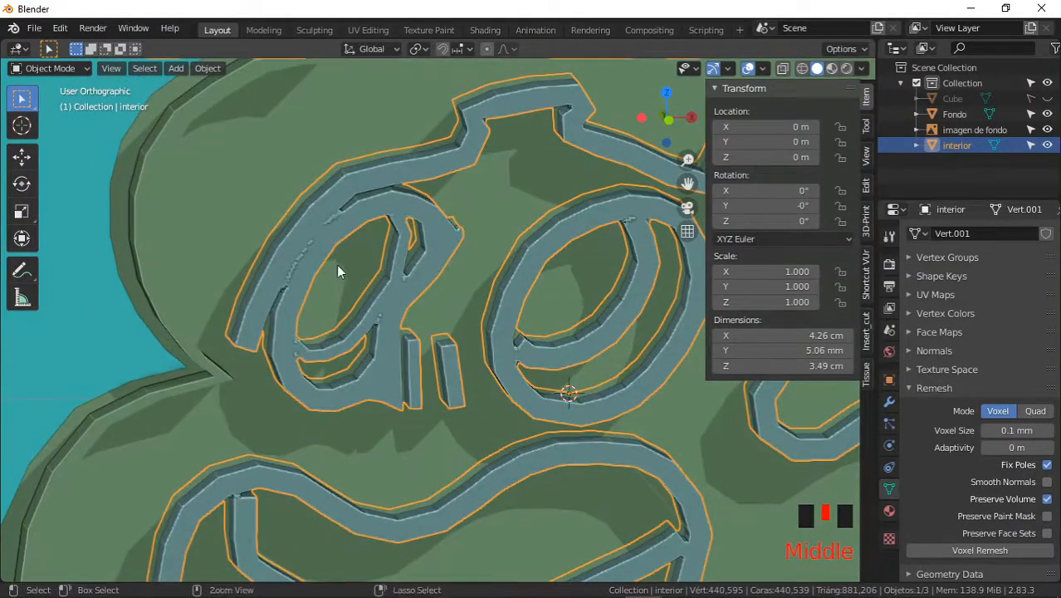
pyautogui.keyDown('ctrl'); pyautogui.moveTo(339, 268); pyautogui.dragTo(325, 209, button='middle'); pyautogui.keyUp('ctrl')
pyautogui.keyDown('ctrl'); pyautogui.moveTo(406, 193); pyautogui.dragTo(352, 364, button='middle'); pyautogui.keyUp('ctrl')
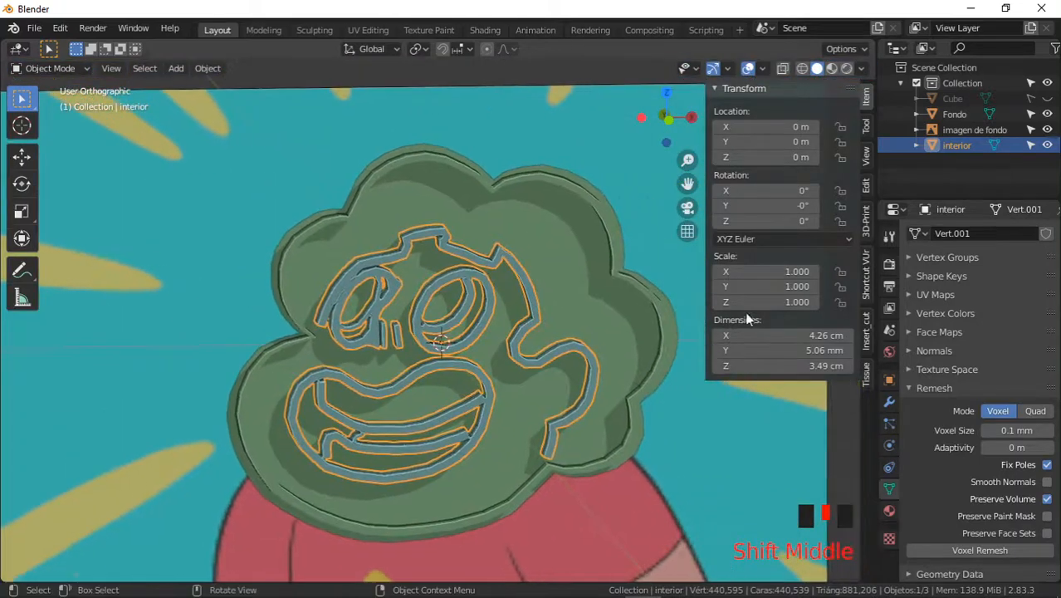
# - Hide the remeshed interior object and add a new Boolean modifier to Fondo
pyautogui.click(1047, 145)
pyautogui.click(522, 294)
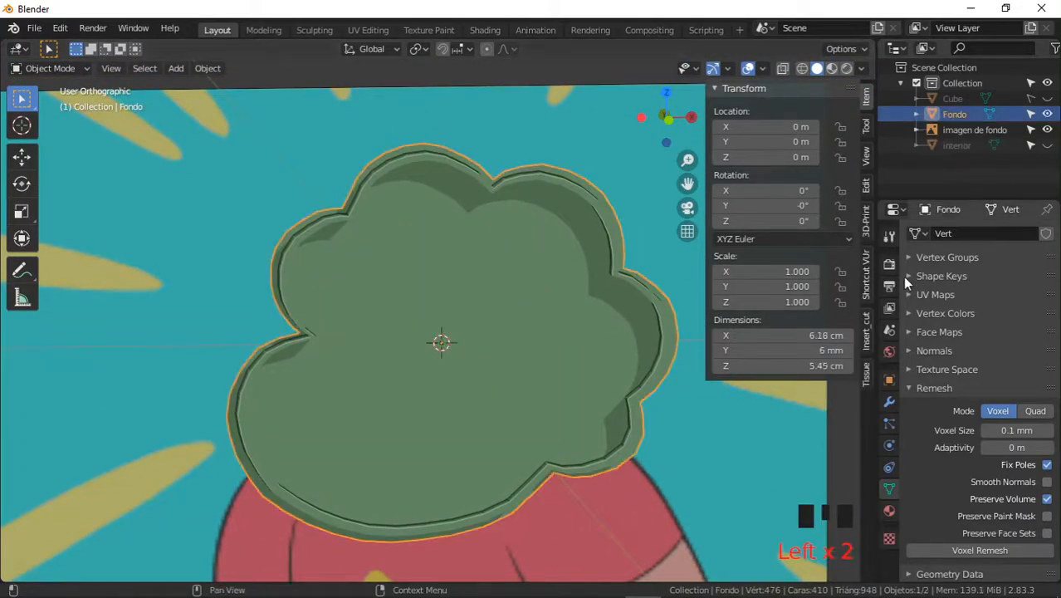
pyautogui.click(890, 403)
pyautogui.click(968, 235)
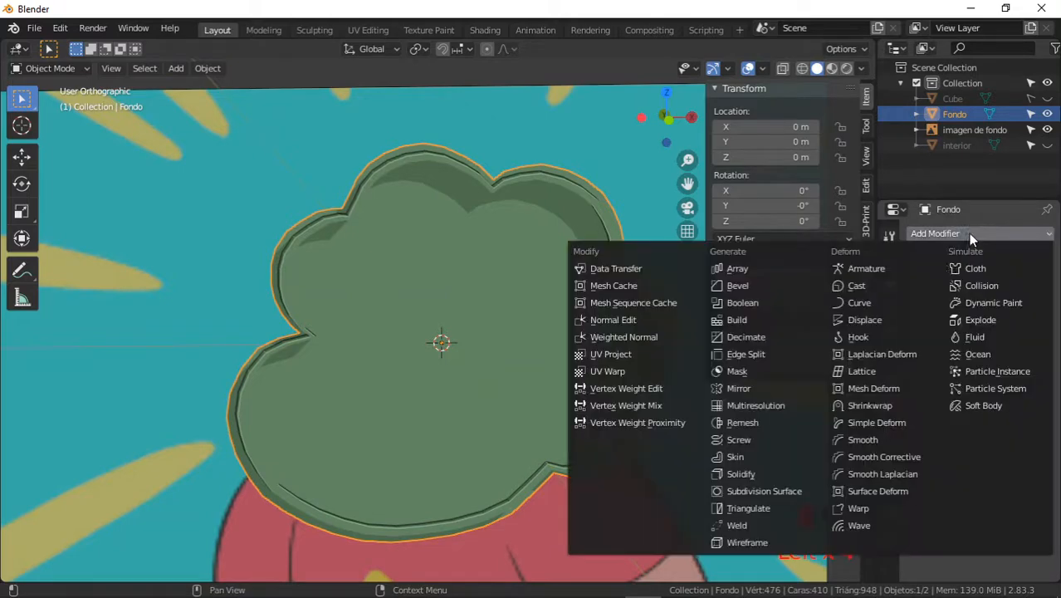
pyautogui.click(772, 307)
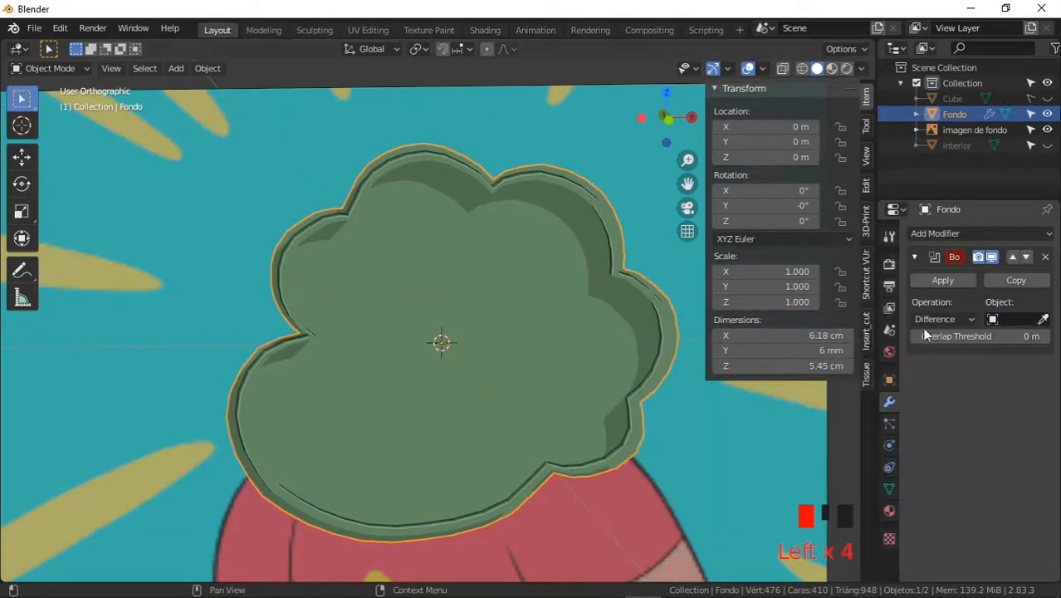
# - Set the new Boolean to Union with the remeshed interior object and check the combined relief in front view
pyautogui.moveTo(939, 319); pyautogui.dragTo(938, 353)
pyautogui.click(1014, 321)
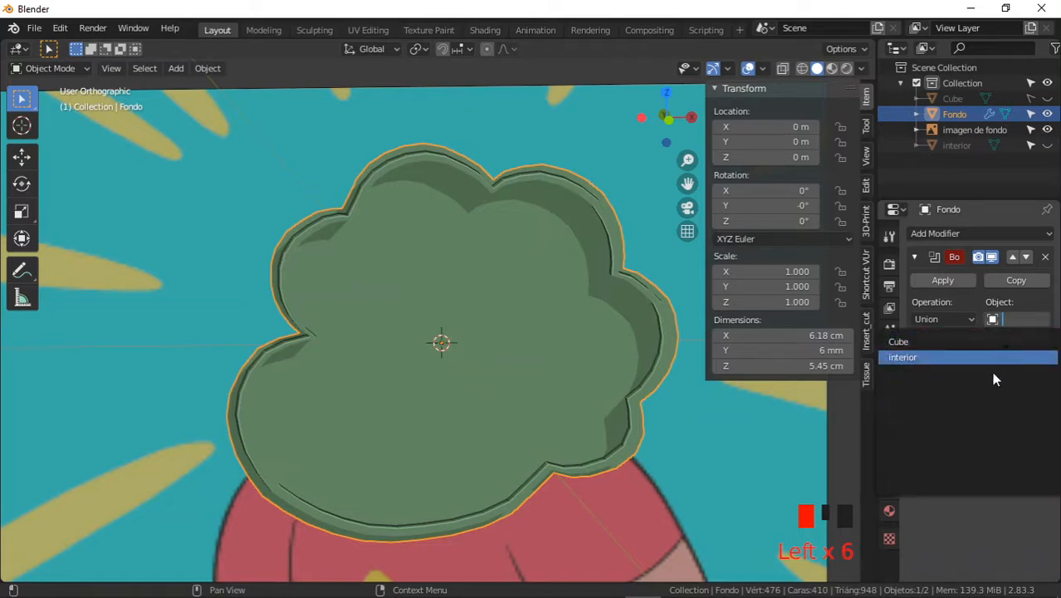
pyautogui.click(976, 362)
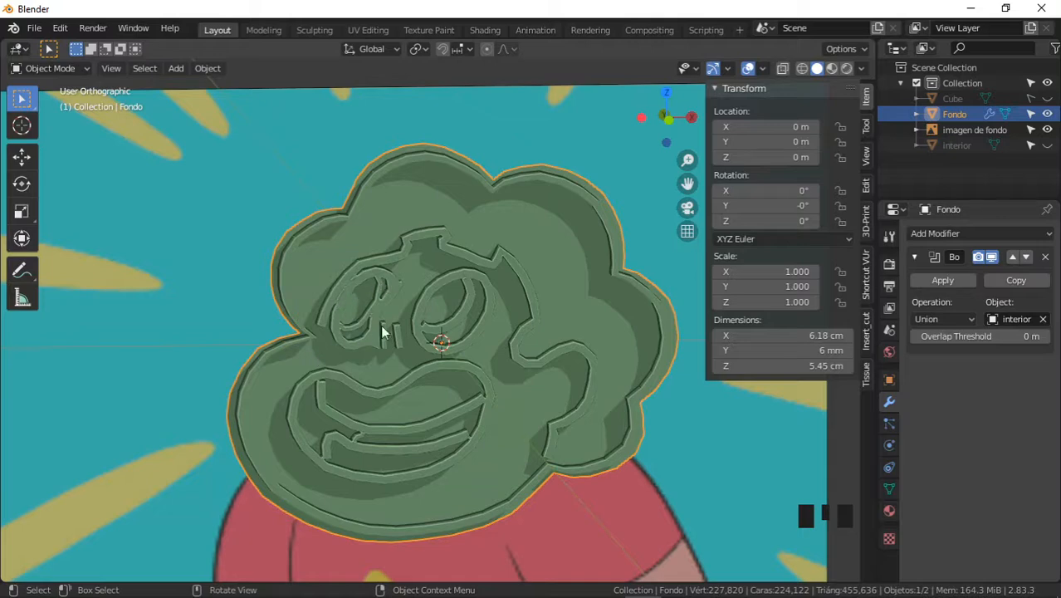
pyautogui.moveTo(382, 332); pyautogui.dragTo(429, 309, button='middle')
pyautogui.moveTo(386, 342); pyautogui.dragTo(415, 369, button='middle')
pyautogui.press('KP_1')
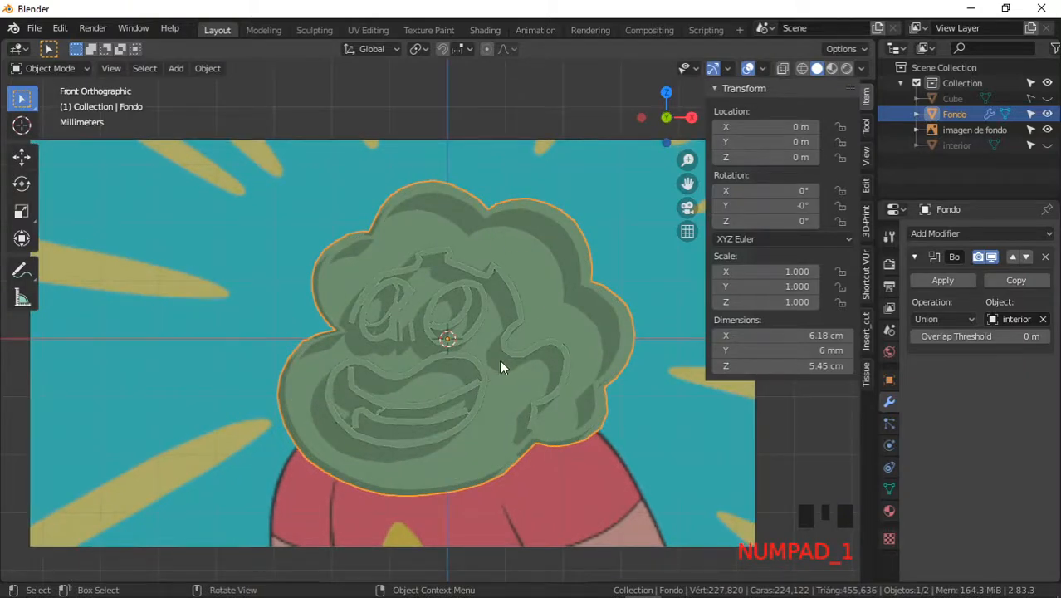
pyautogui.keyDown('ctrl'); pyautogui.moveTo(511, 331); pyautogui.dragTo(462, 330, button='middle'); pyautogui.keyUp('ctrl')
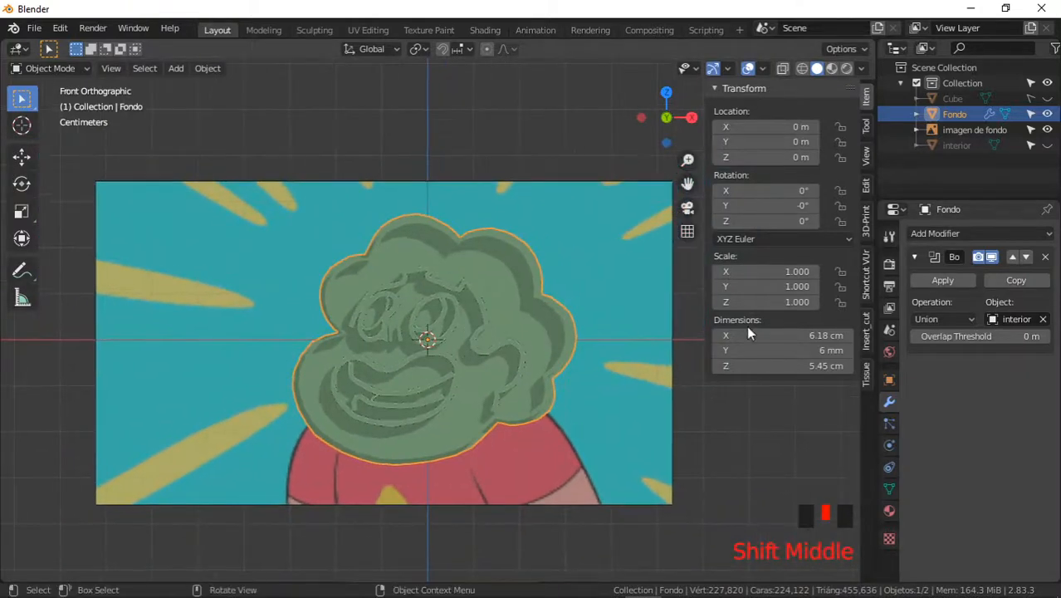
# - Clear the target object from Fondo's Boolean modifier and keep Fondo selected
pyautogui.click(1045, 319)
pyautogui.click(428, 354)
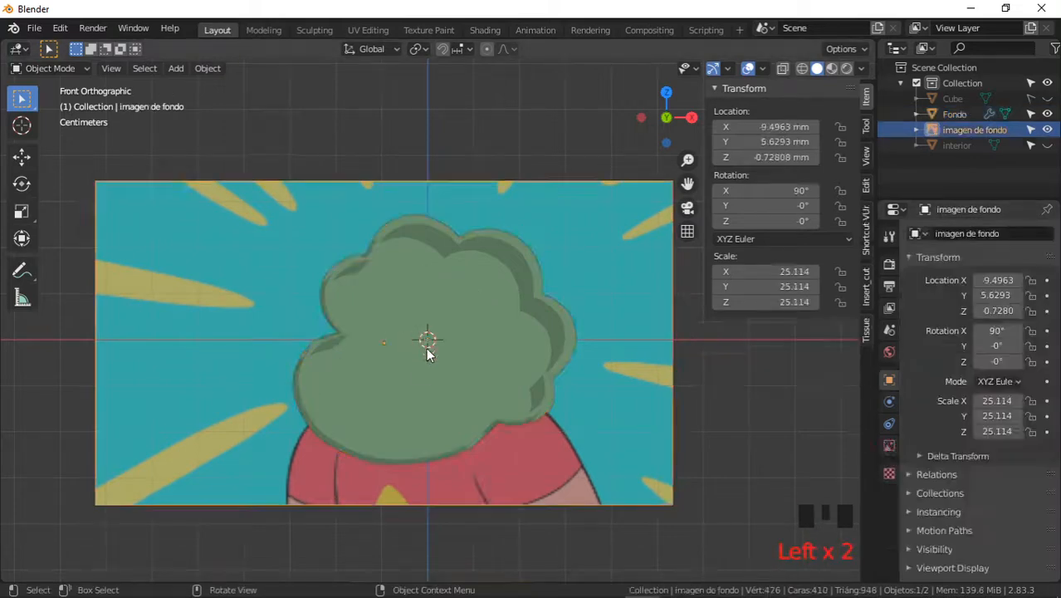
pyautogui.click(496, 352)
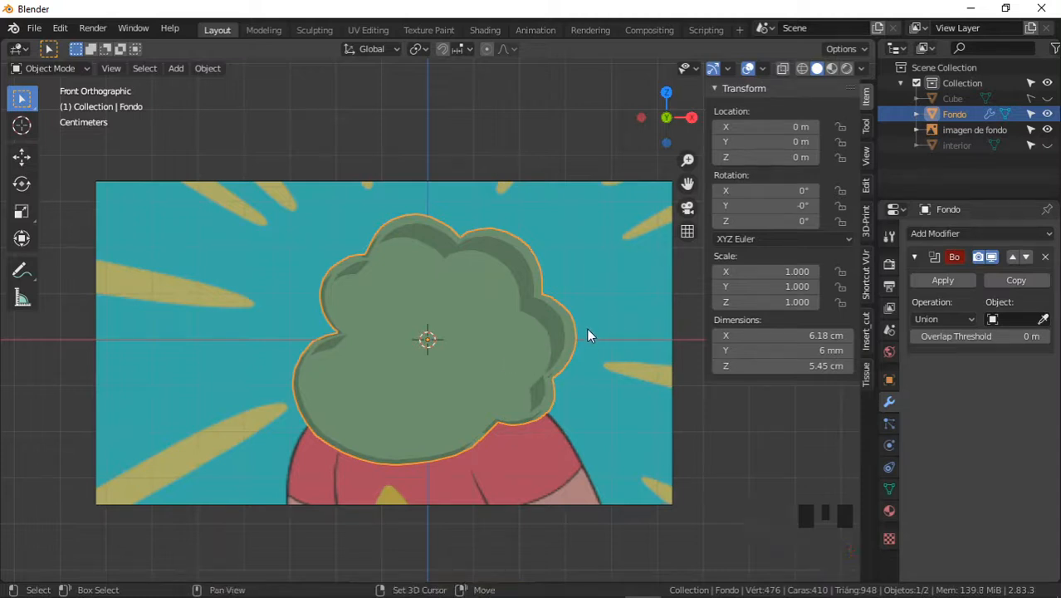
# - Duplicate Fondo in place and rename the copy as Fondo vacío
pyautogui.hotkey('shift', 'd')
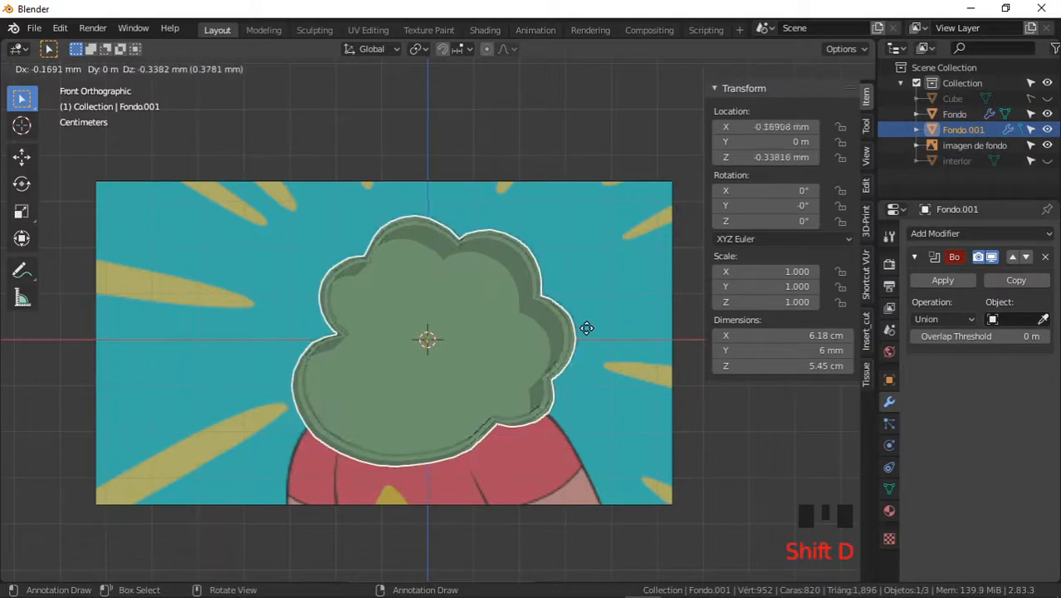
pyautogui.rightClick(585, 327)
pyautogui.click(958, 130)
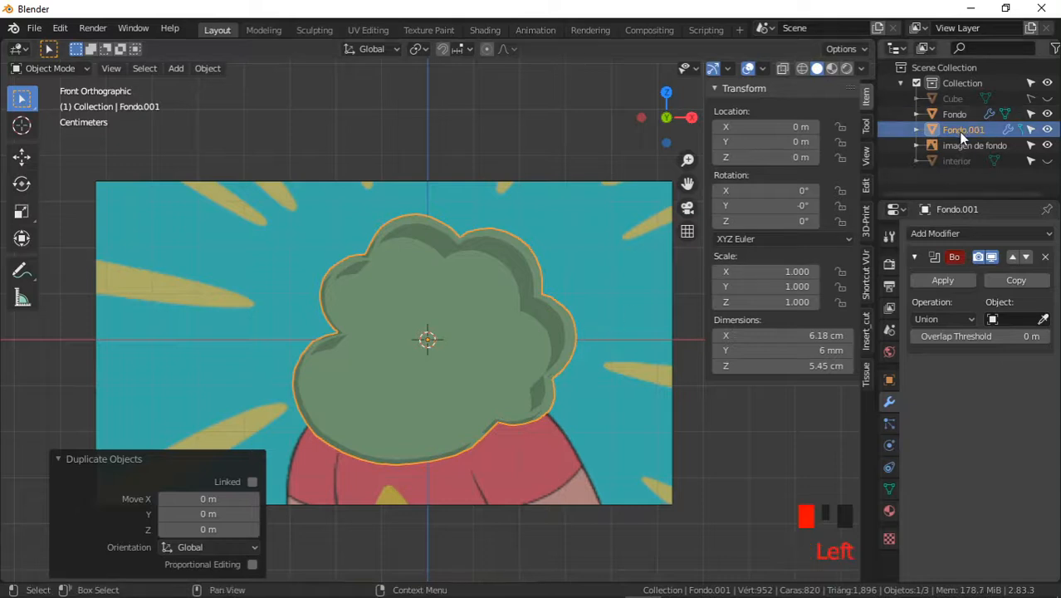
pyautogui.doubleClick(961, 130)
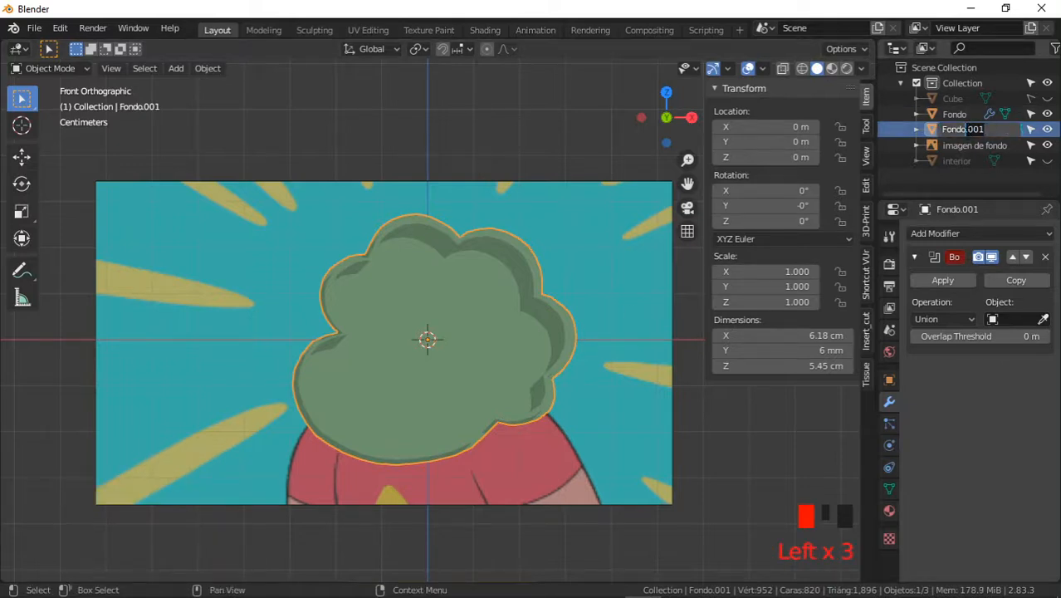
pyautogui.write('vac')
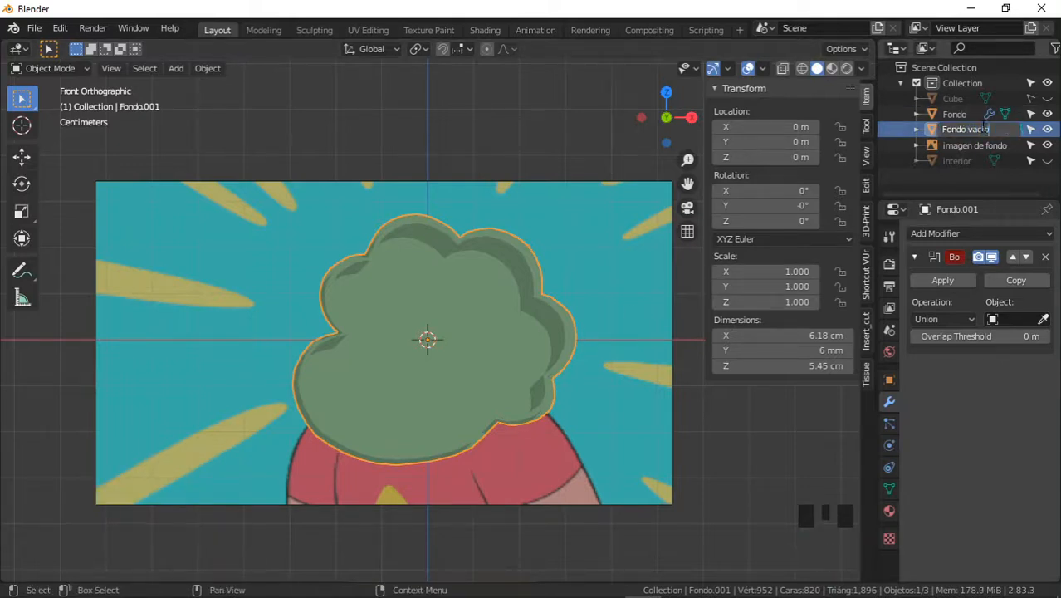
pyautogui.write('ío')
pyautogui.press('Return')
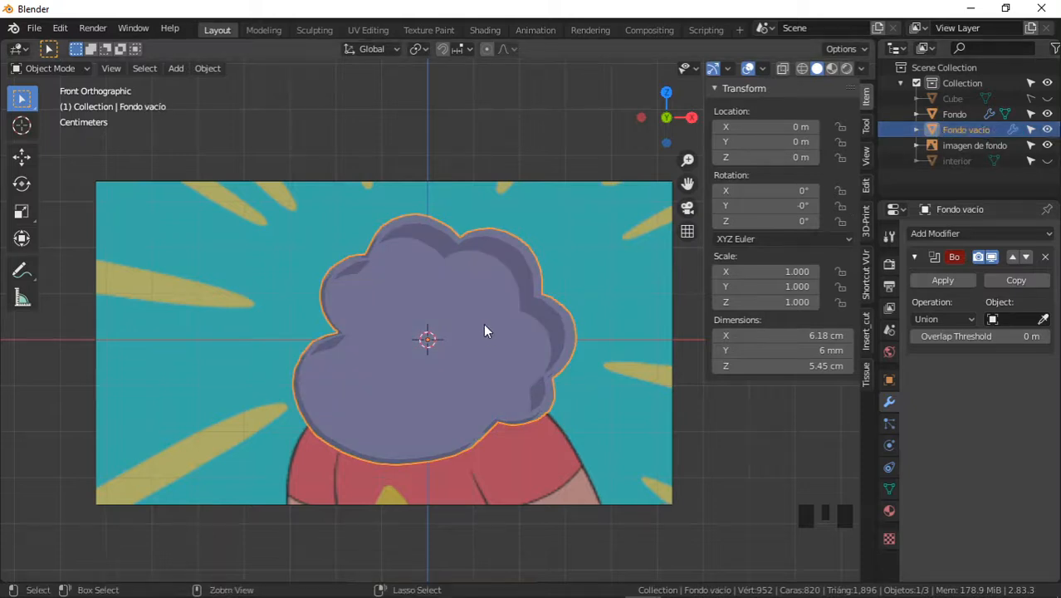
# - Hide Fondo and select the large front face of Fondo vacío in Edit Mode using face selection
pyautogui.keyDown('ctrl'); pyautogui.moveTo(486, 331); pyautogui.dragTo(477, 349, button='middle'); pyautogui.keyUp('ctrl')
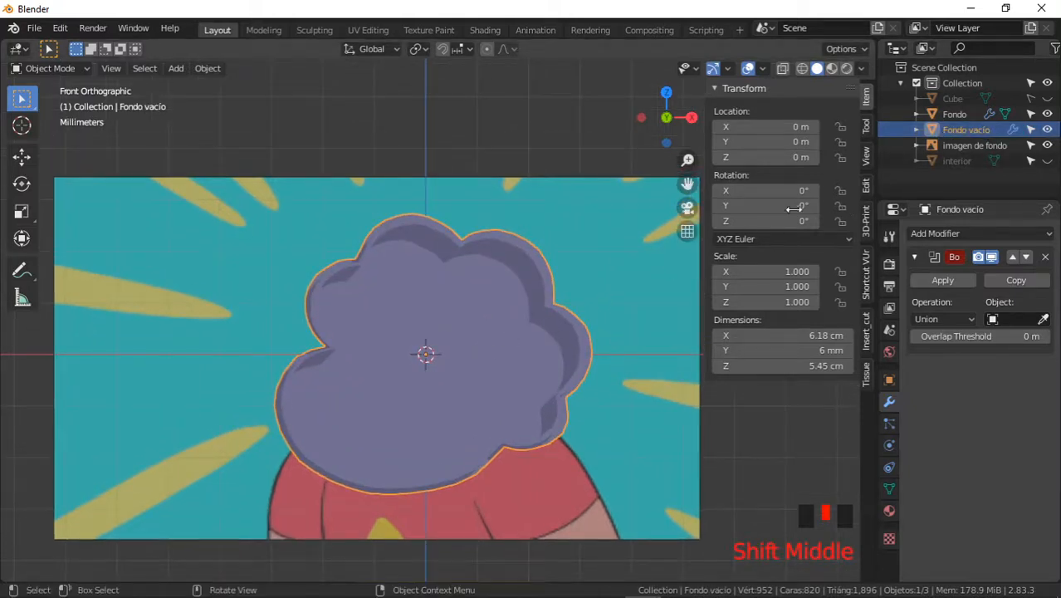
pyautogui.click(1047, 114)
pyautogui.press('Tab')
pyautogui.keyDown('ctrl'); pyautogui.moveTo(476, 360); pyautogui.dragTo(347, 301, button='middle'); pyautogui.keyUp('ctrl')
pyautogui.click(132, 69)
pyautogui.doubleClick(425, 350)
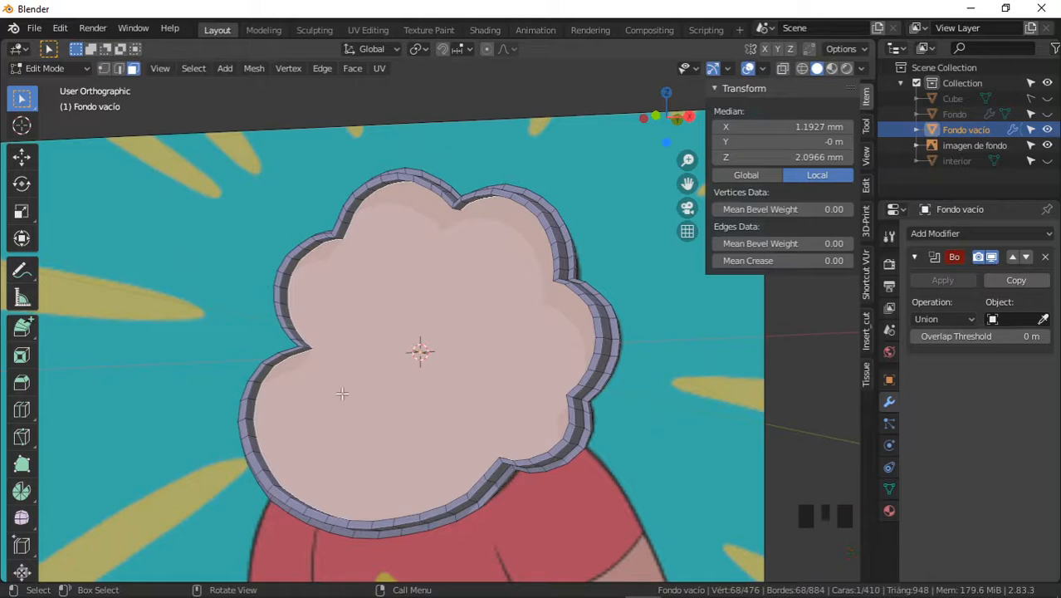
pyautogui.moveTo(458, 401); pyautogui.dragTo(428, 403, button='middle')
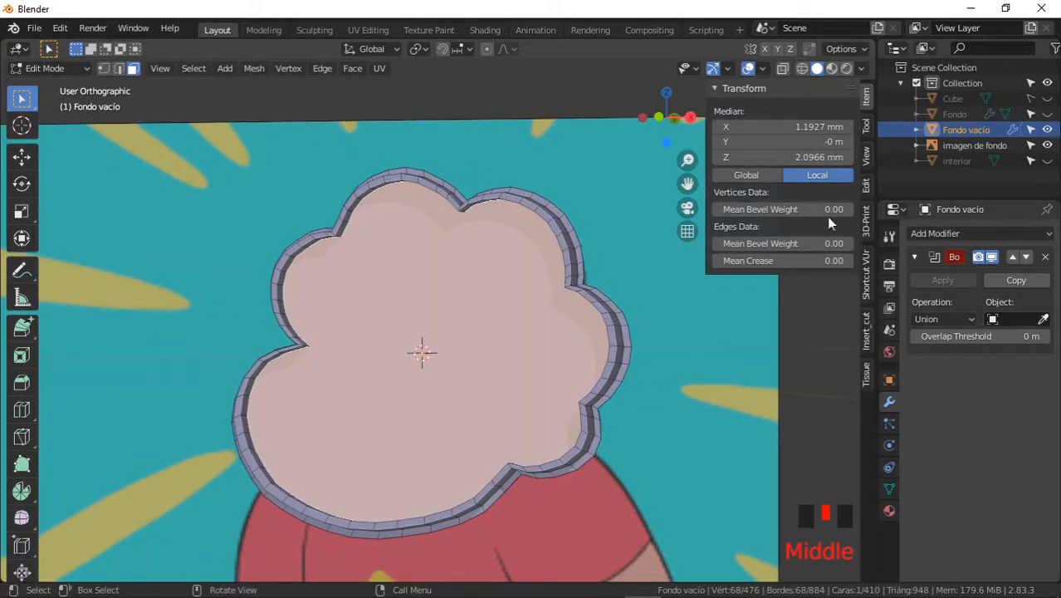
# - Show the interior object and add the large back face of Fondo vacío to the selection
pyautogui.click(1046, 160)
pyautogui.moveTo(312, 318); pyautogui.dragTo(310, 316, button='middle')
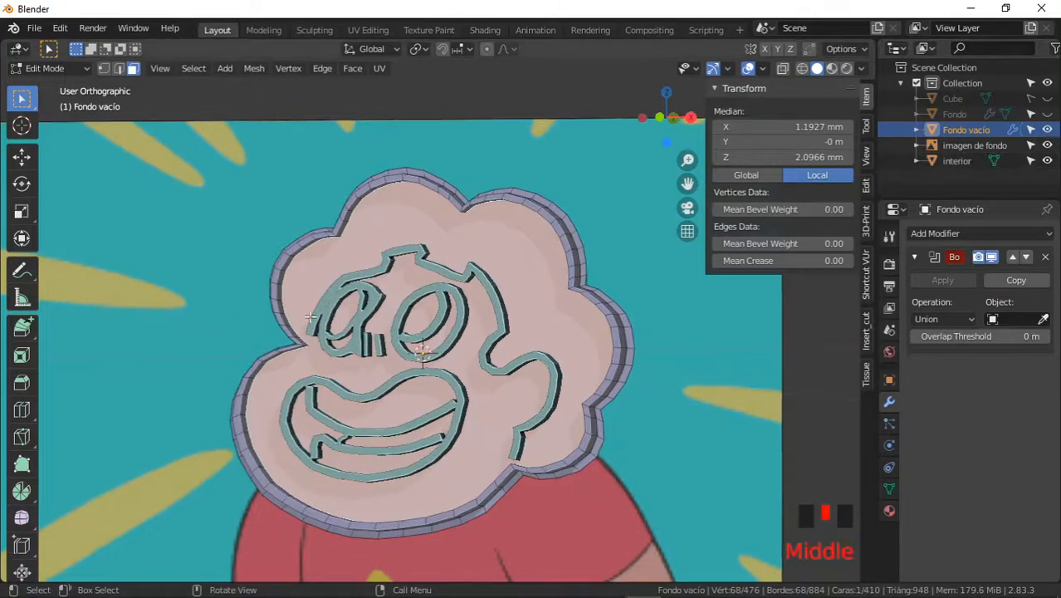
pyautogui.press('KP_1')
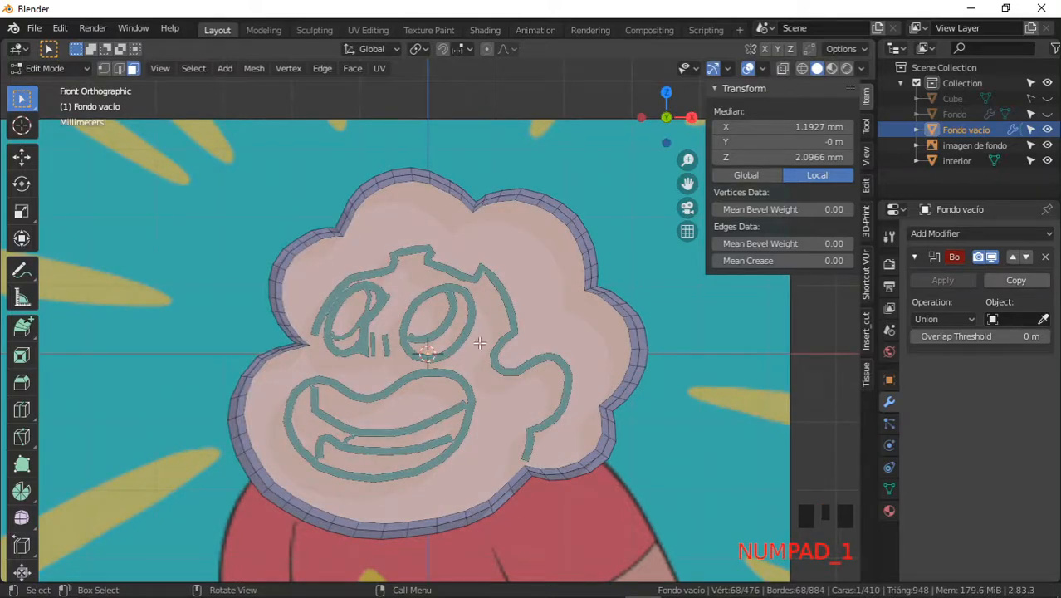
pyautogui.moveTo(554, 359); pyautogui.dragTo(407, 309, button='middle')
pyautogui.moveTo(313, 386); pyautogui.dragTo(445, 348, button='middle')
pyautogui.keyDown('shift'); pyautogui.click(383, 367); pyautogui.keyUp('shift')
pyautogui.moveTo(384, 367); pyautogui.dragTo(465, 373, button='middle')
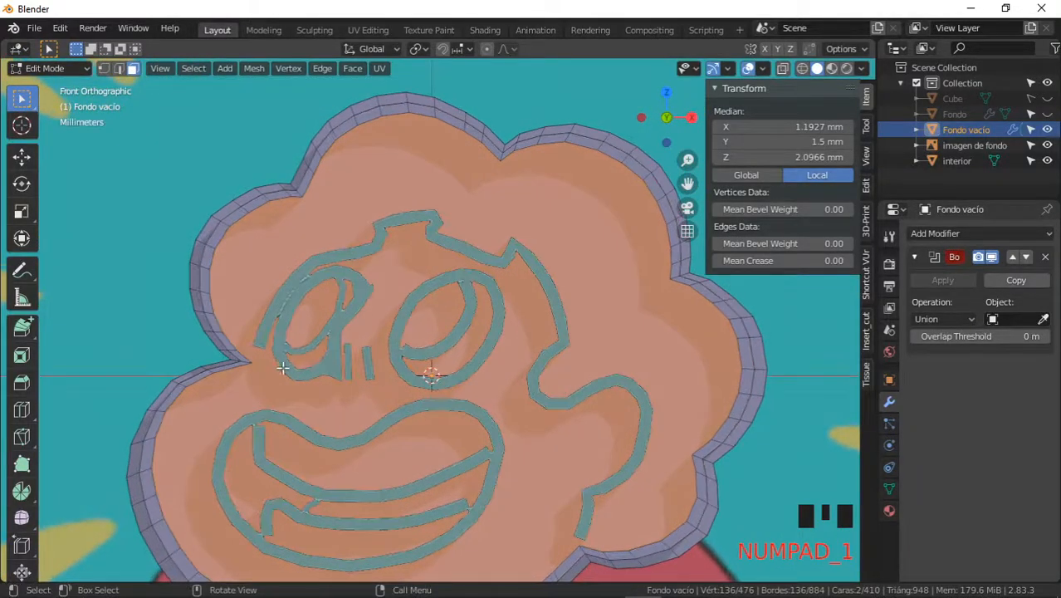
pyautogui.keyDown('ctrl'); pyautogui.moveTo(282, 367); pyautogui.dragTo(265, 333, button='middle'); pyautogui.keyUp('ctrl')
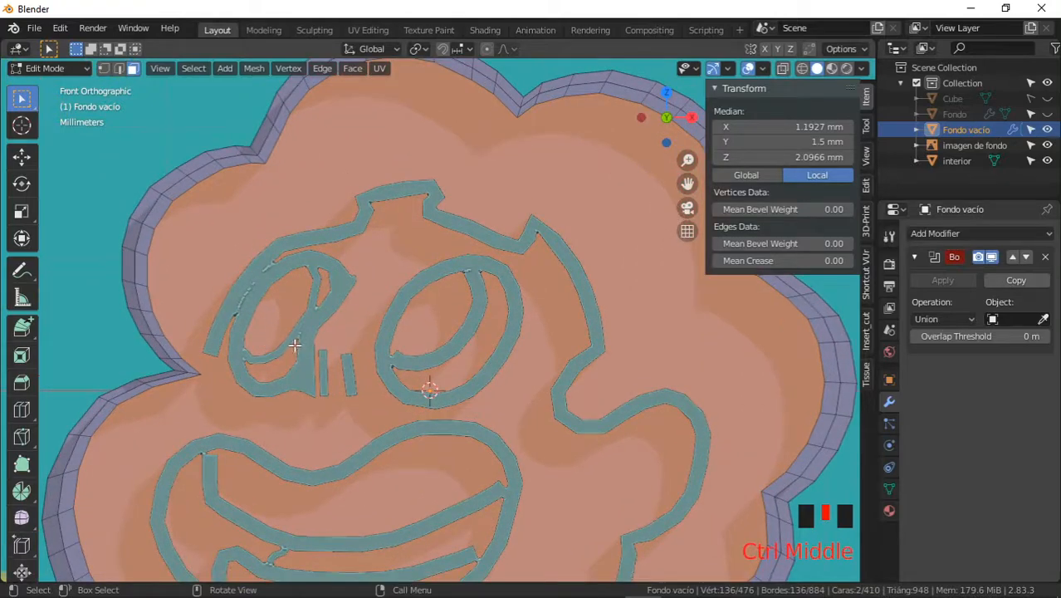
pyautogui.press('k')
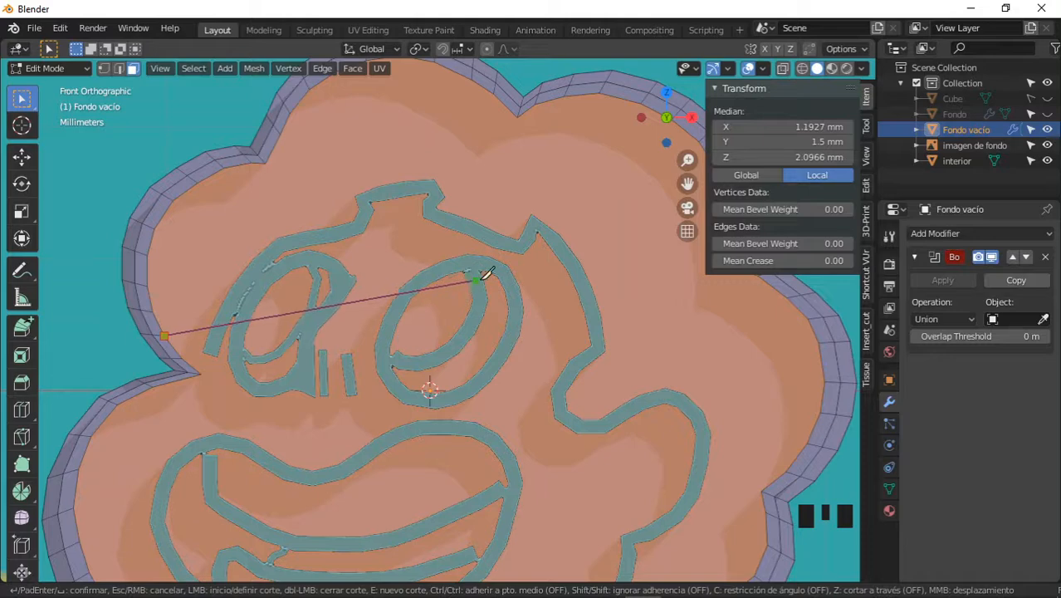
pyautogui.keyDown('shift'); pyautogui.moveTo(515, 280); pyautogui.dragTo(270, 282, button='middle'); pyautogui.keyUp('shift')
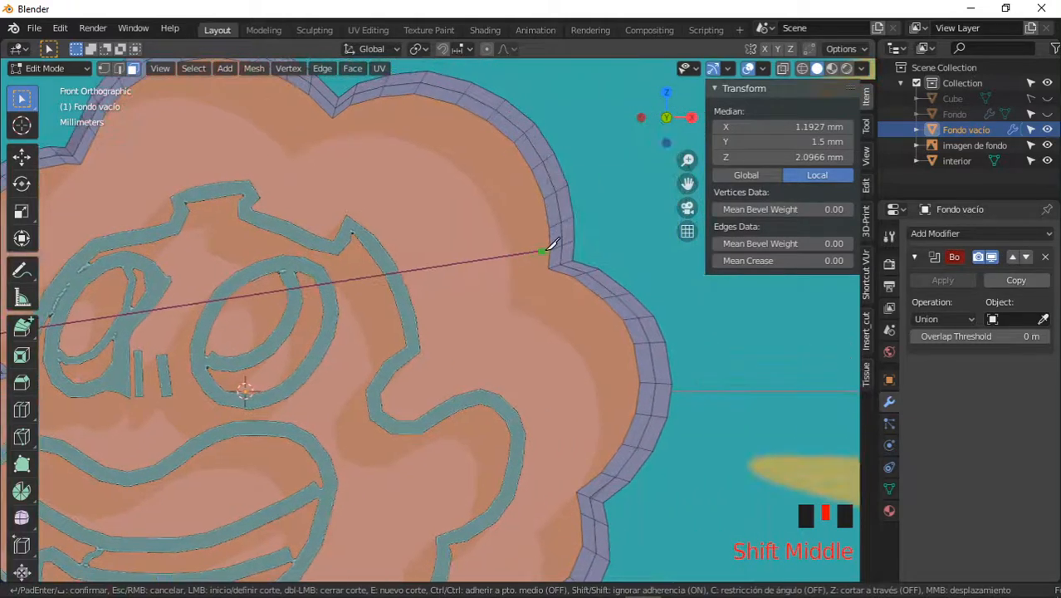
pyautogui.press('Escape')
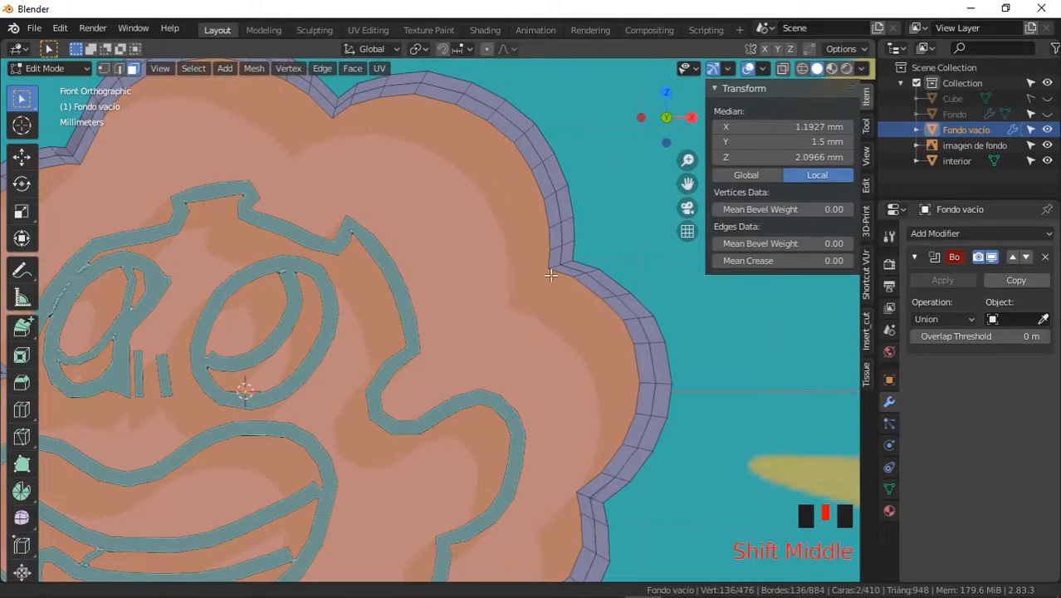
# - Narrow the transform sidebar so that the whole hair outline fits in the front view
pyautogui.keyDown('shift'); pyautogui.moveTo(487, 323); pyautogui.dragTo(555, 332, button='middle'); pyautogui.keyUp('shift')
pyautogui.keyDown('shift'); pyautogui.moveTo(554, 324); pyautogui.dragTo(582, 334, button='middle'); pyautogui.keyUp('shift')
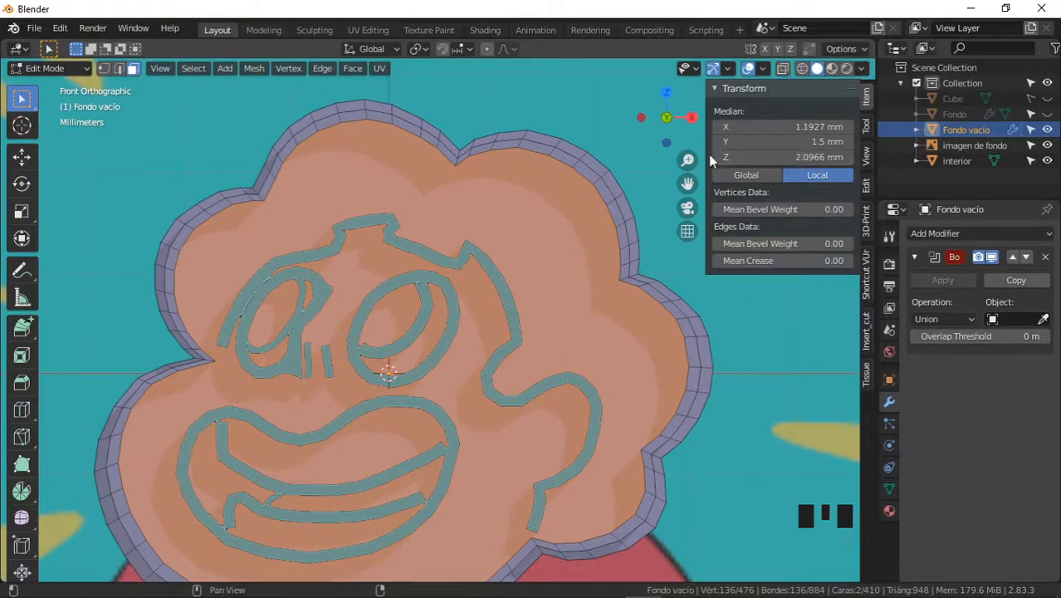
pyautogui.moveTo(723, 157); pyautogui.dragTo(772, 158)
pyautogui.keyDown('shift'); pyautogui.moveTo(541, 264); pyautogui.dragTo(574, 263, button='middle'); pyautogui.keyUp('shift')
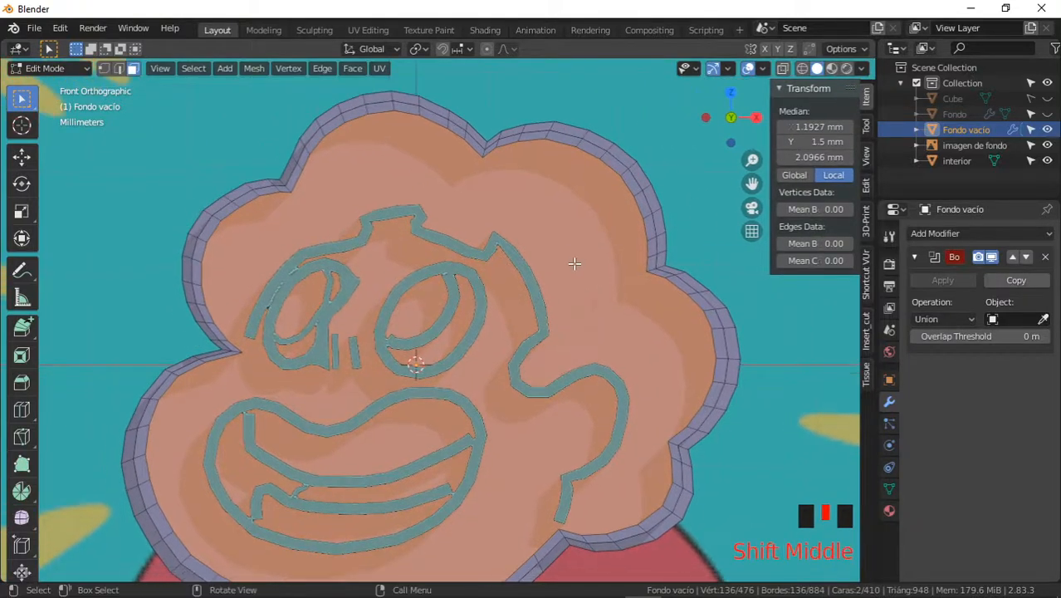
pyautogui.press('k')
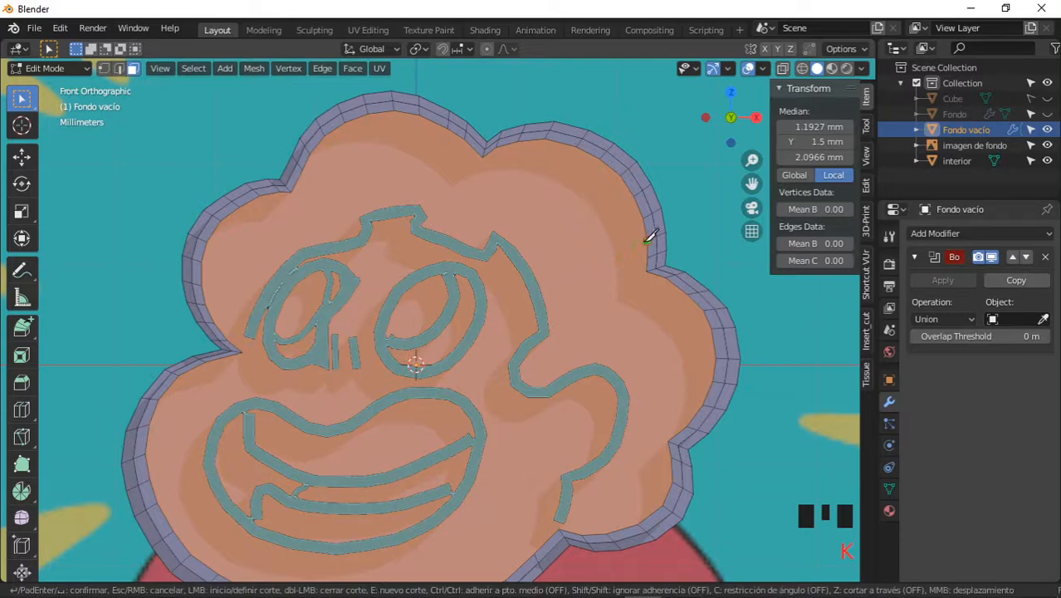
pyautogui.click(634, 251)
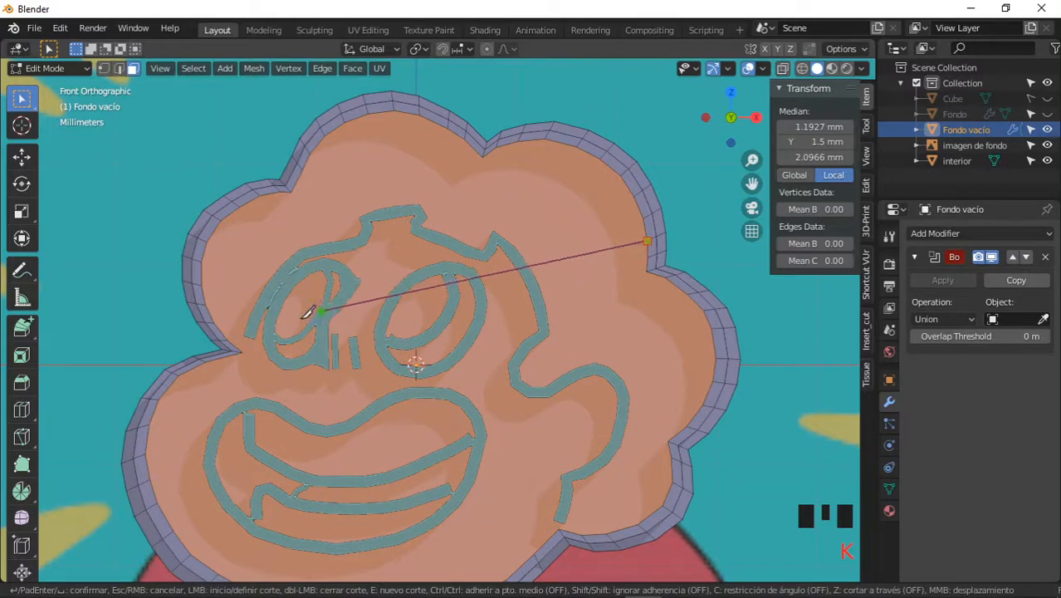
pyautogui.click(216, 323)
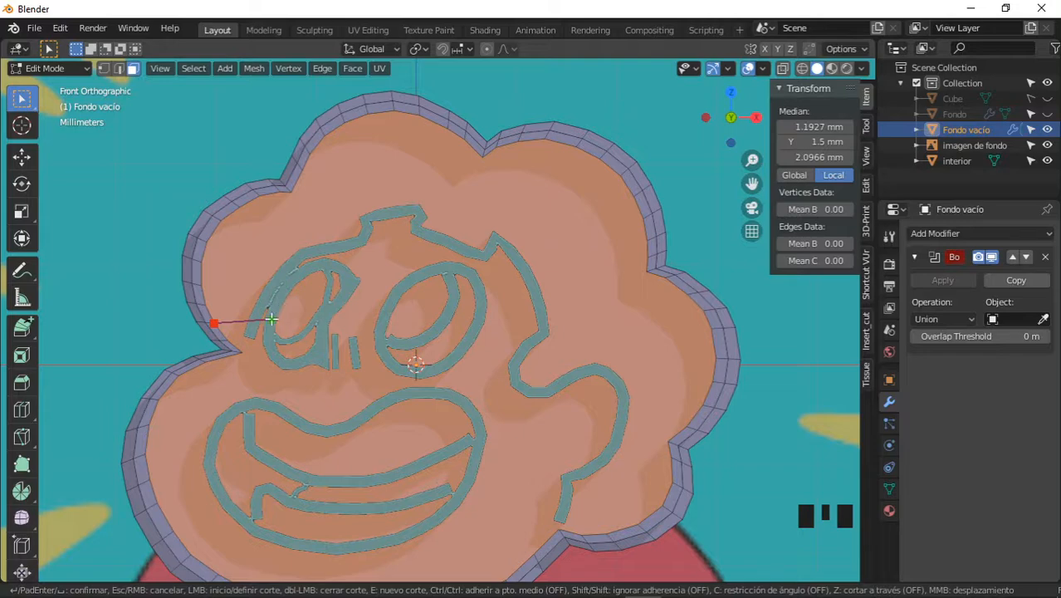
pyautogui.press('Escape')
# - Make a Knife cut on Fondo vacío from the left hair rim across the eyes to the right rim
pyautogui.moveTo(309, 317); pyautogui.dragTo(275, 324, button='middle')
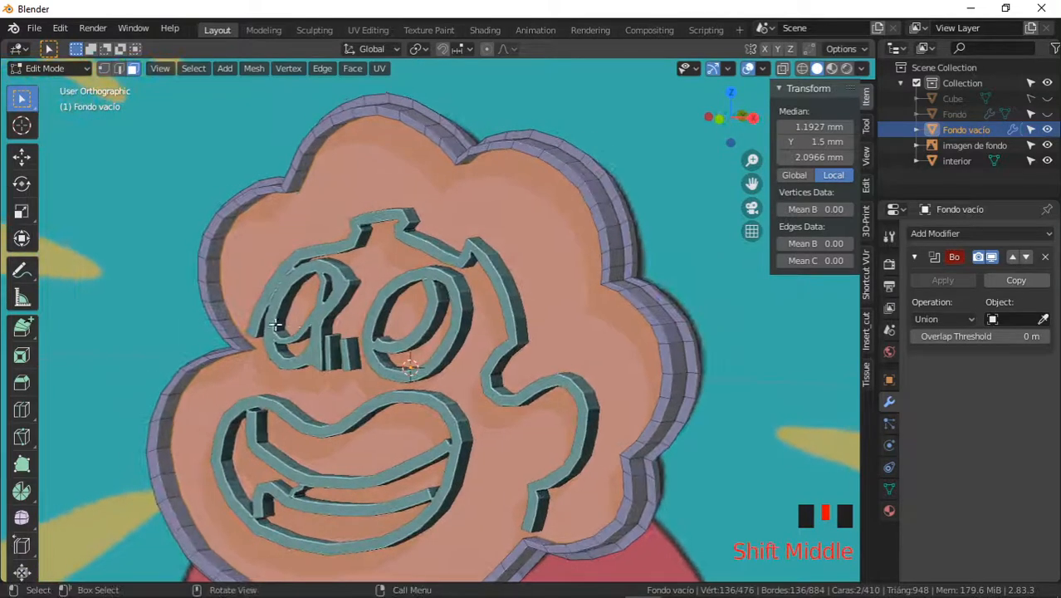
pyautogui.moveTo(449, 319); pyautogui.dragTo(422, 348, button='middle')
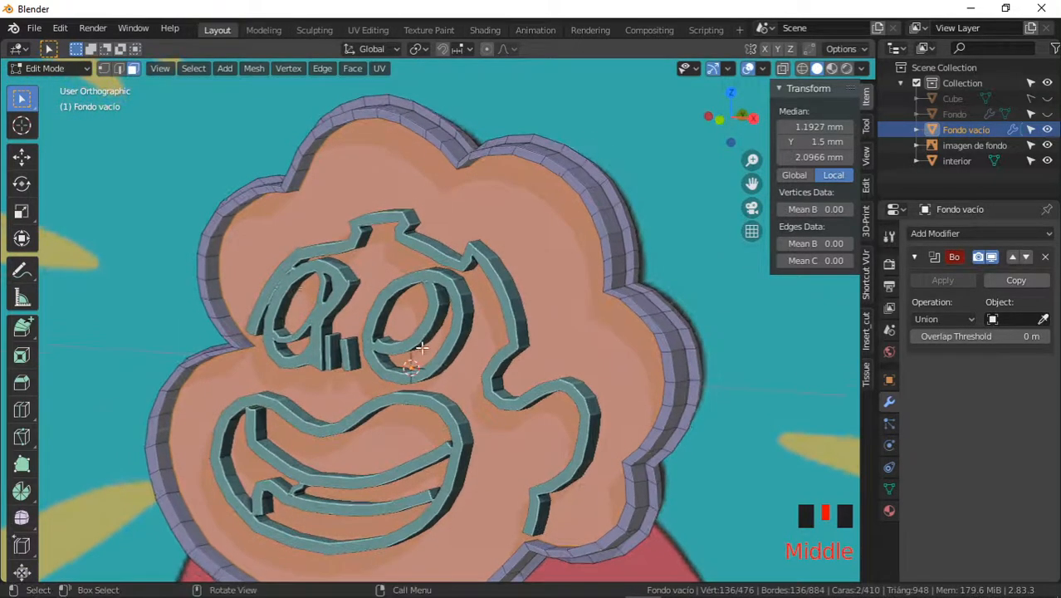
pyautogui.press('k')
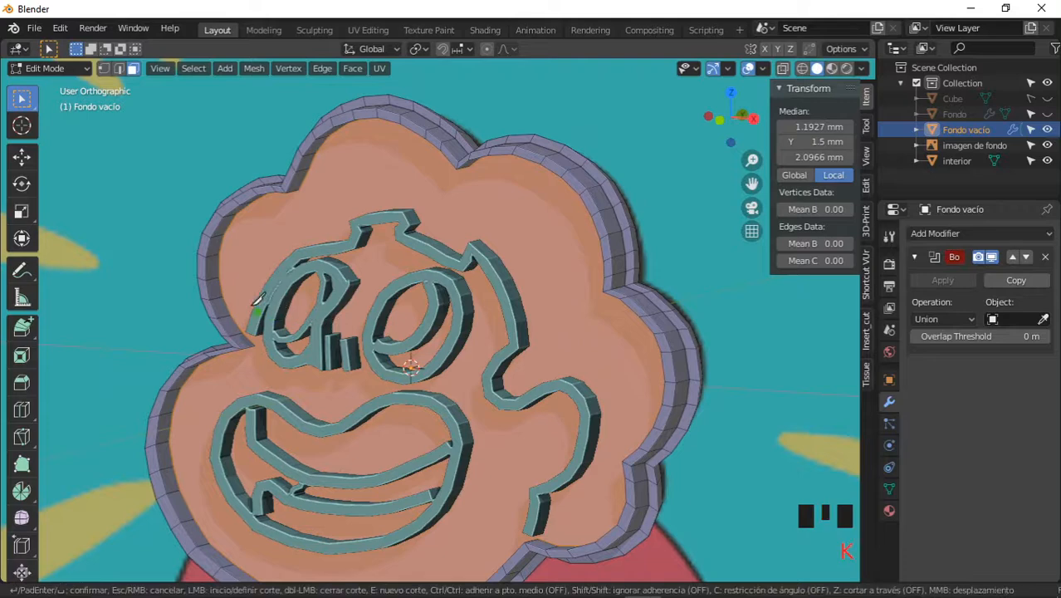
pyautogui.click(226, 295)
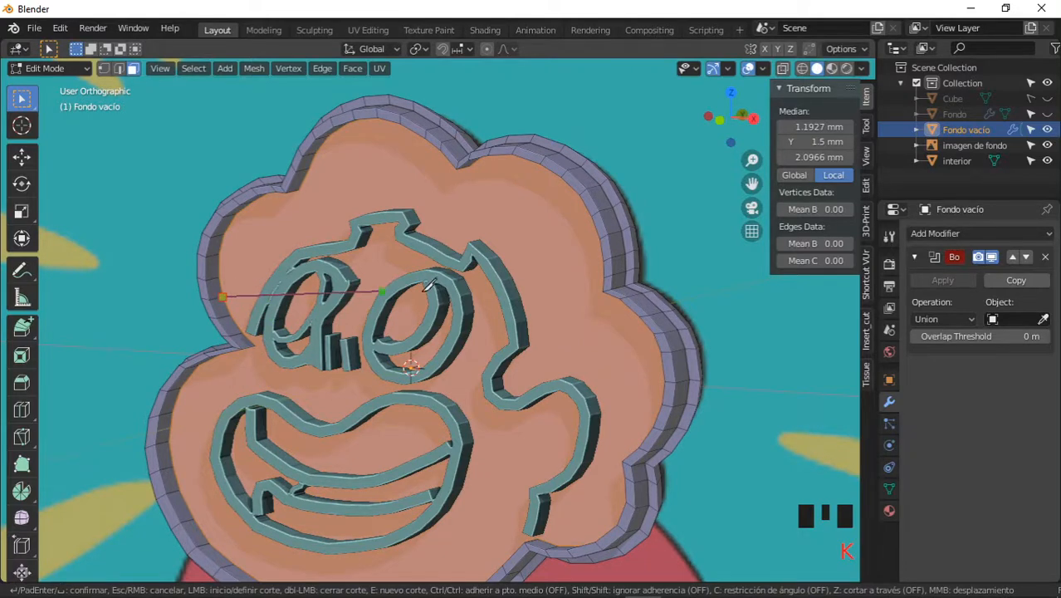
pyautogui.moveTo(526, 275); pyautogui.dragTo(619, 247, button='middle')
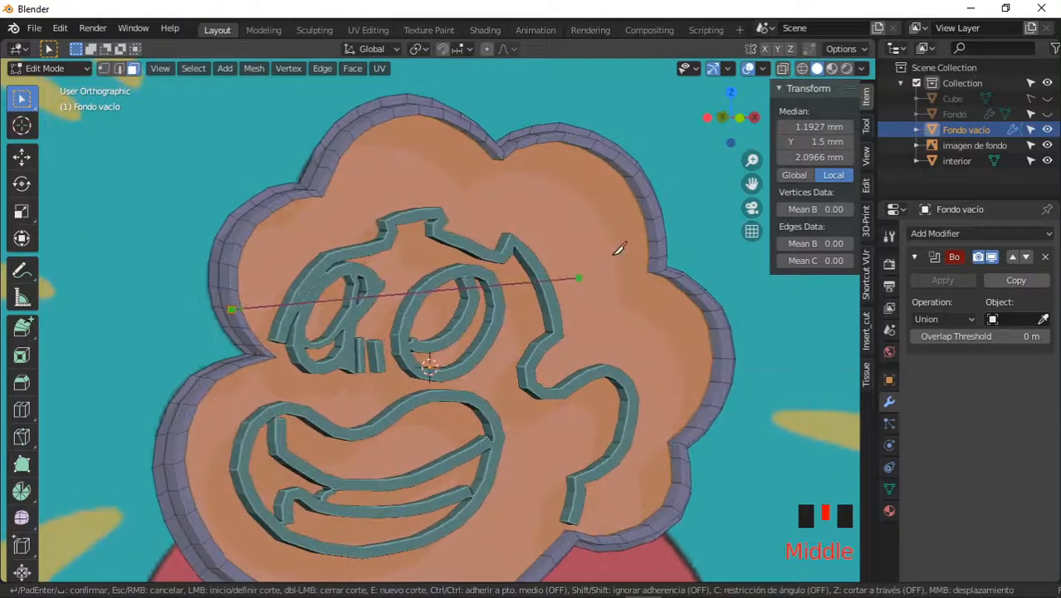
pyautogui.click(647, 242)
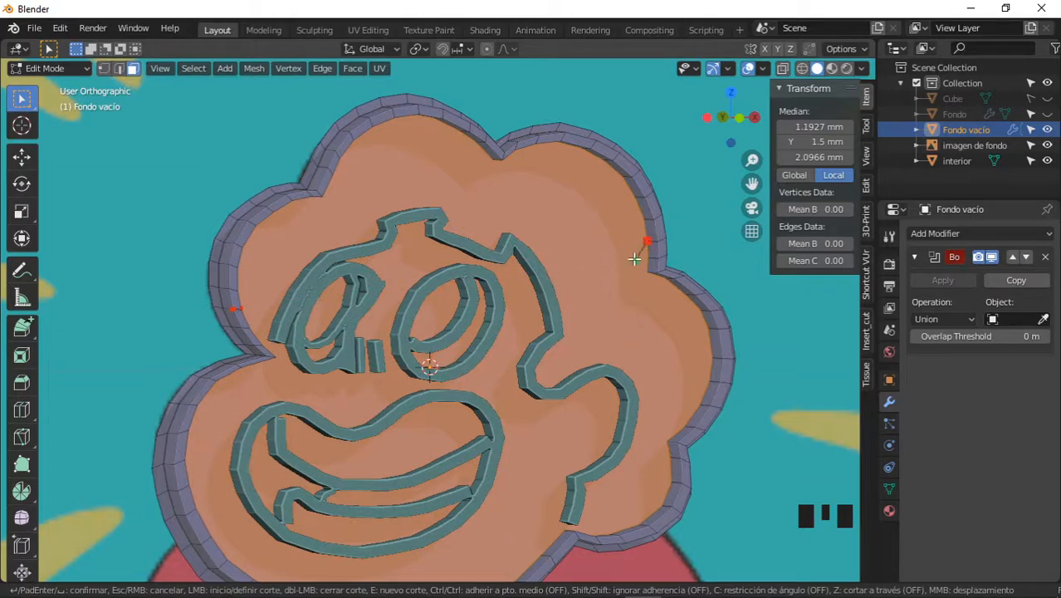
pyautogui.press('Return')
# - Check both large faces of Fondo vacío and triangulate them
pyautogui.keyDown('ctrl'); pyautogui.moveTo(614, 292); pyautogui.dragTo(397, 348, button='middle'); pyautogui.keyUp('ctrl')
pyautogui.keyDown('shift'); pyautogui.moveTo(397, 348); pyautogui.dragTo(411, 338, button='middle'); pyautogui.keyUp('shift')
pyautogui.moveTo(565, 275)
pyautogui.mouseDown(button='middle')
pyautogui.moveTo(599, 277)
pyautogui.moveTo(555, 280)
pyautogui.mouseUp(button='middle')
pyautogui.moveTo(535, 231); pyautogui.dragTo(446, 268, button='middle')
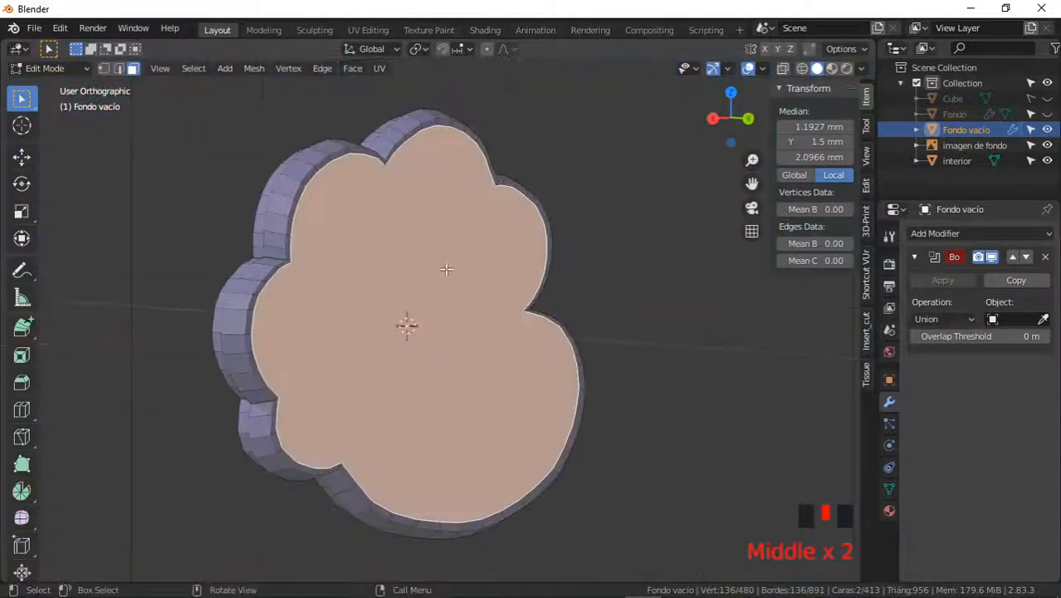
pyautogui.moveTo(383, 296); pyautogui.dragTo(457, 251, button='middle')
pyautogui.click(351, 69)
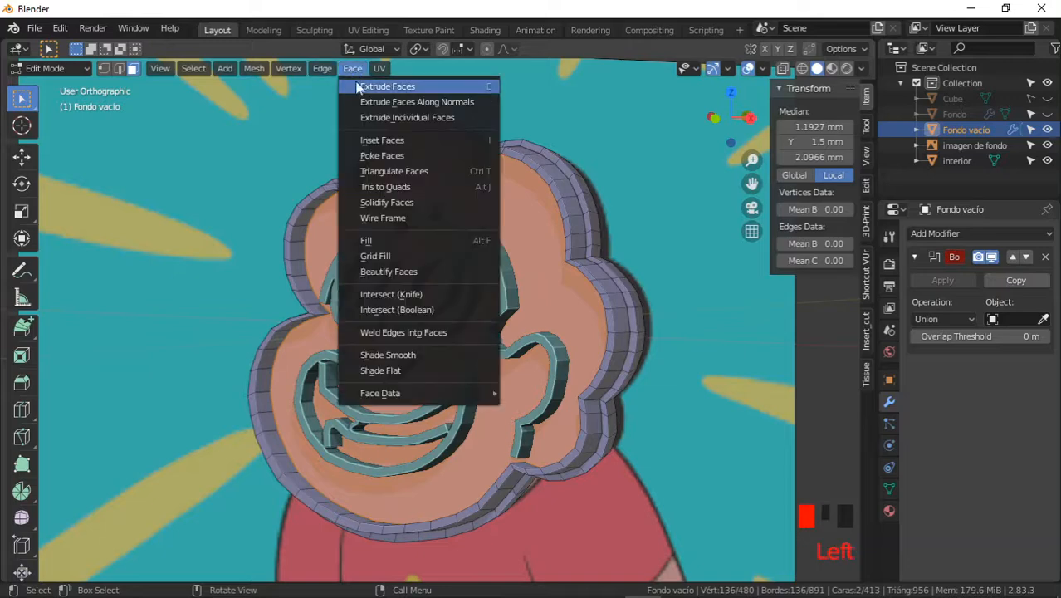
pyautogui.click(408, 172)
pyautogui.moveTo(419, 249)
pyautogui.mouseDown(button='middle')
pyautogui.moveTo(441, 310)
pyautogui.moveTo(422, 305)
pyautogui.moveTo(407, 244)
pyautogui.mouseUp(button='middle')
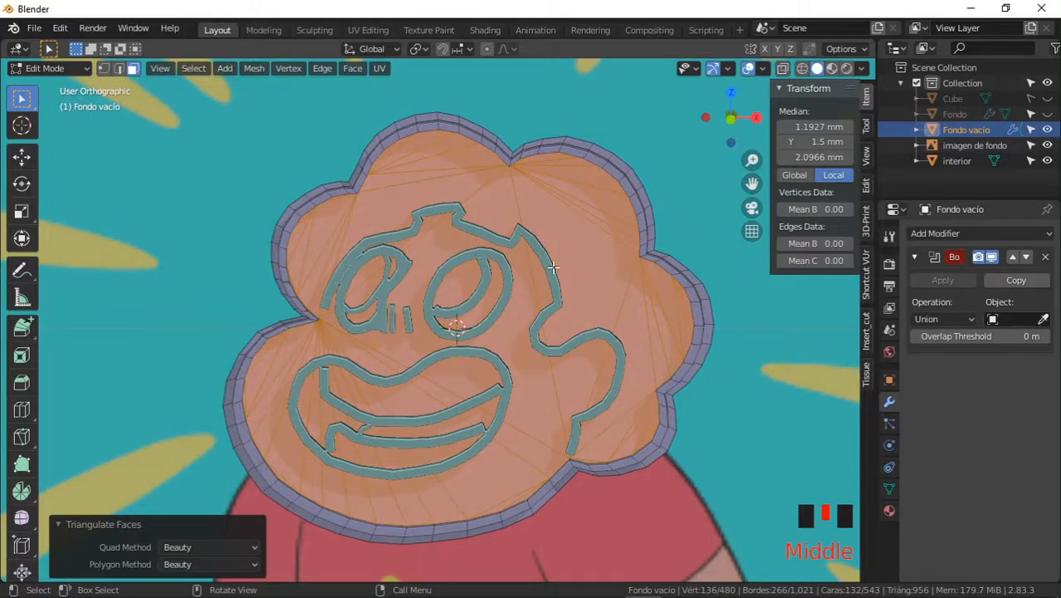
# - Make a Knife cut across the triangulated front face, from the left hair rim over the eyes to the upper right rim
pyautogui.moveTo(554, 267)
pyautogui.keyDown('shift'); pyautogui.mouseDown(button='middle')
pyautogui.moveTo(449, 273)
pyautogui.moveTo(432, 251)
pyautogui.moveTo(425, 310)
pyautogui.mouseUp(button='middle'); pyautogui.keyUp('shift')
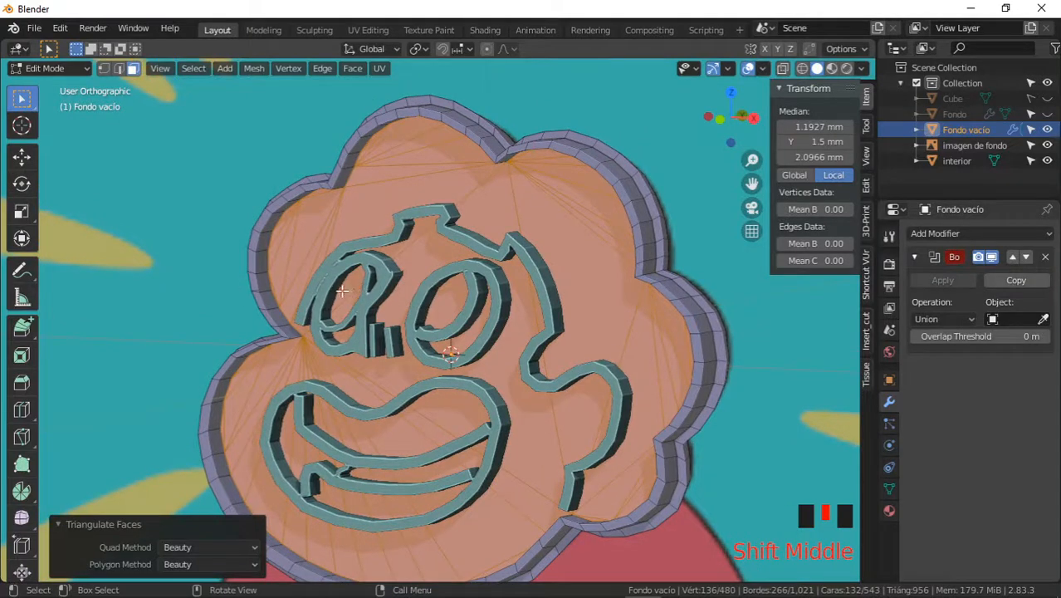
pyautogui.press('k')
pyautogui.click(276, 276)
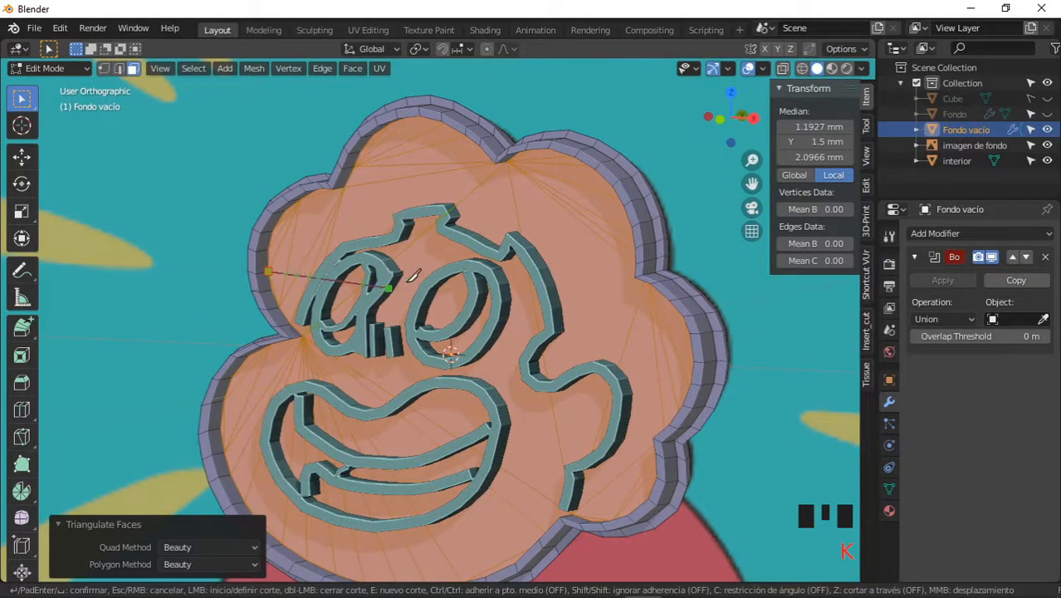
pyautogui.moveTo(415, 275); pyautogui.dragTo(641, 229, button='middle')
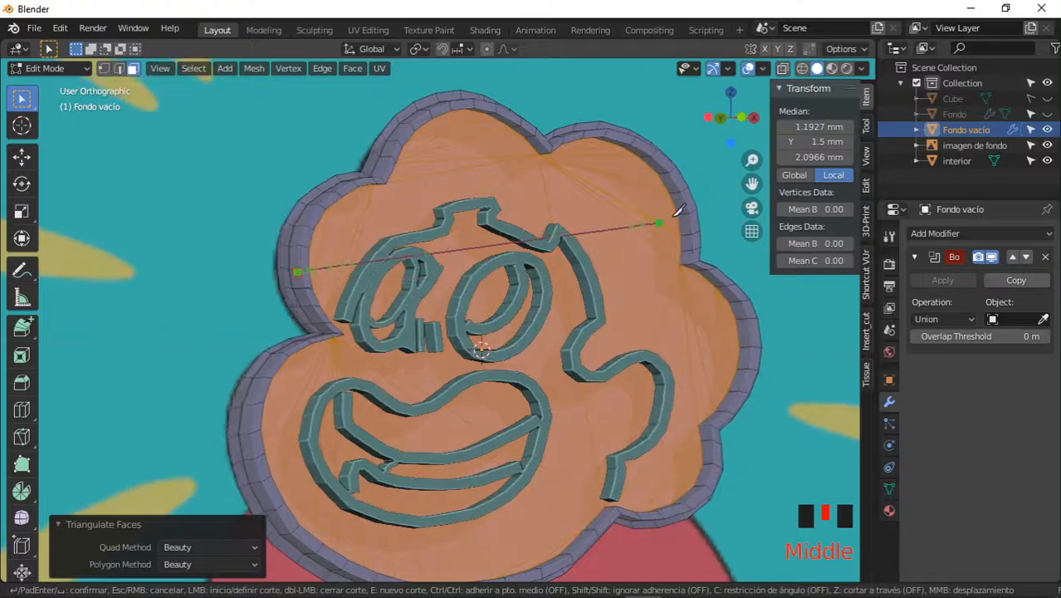
pyautogui.click(678, 214)
pyautogui.press('Return')
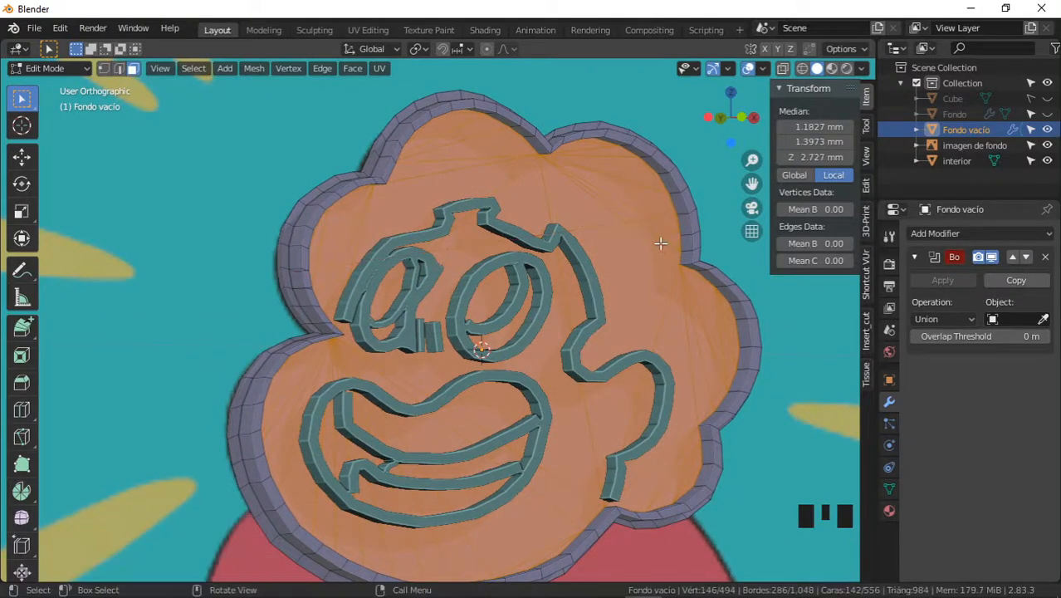
pyautogui.moveTo(626, 247); pyautogui.dragTo(603, 224, button='middle')
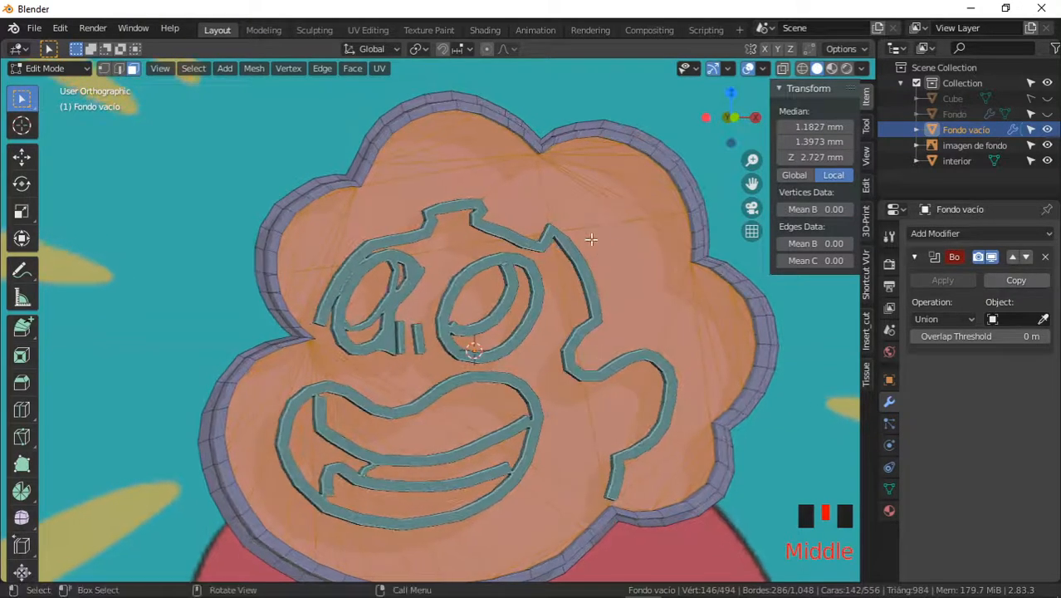
pyautogui.click(590, 239)
pyautogui.moveTo(369, 276); pyautogui.dragTo(334, 273, button='middle')
pyautogui.keyDown('shift'); pyautogui.moveTo(294, 334); pyautogui.dragTo(400, 322, button='middle'); pyautogui.keyUp('shift')
pyautogui.press('k')
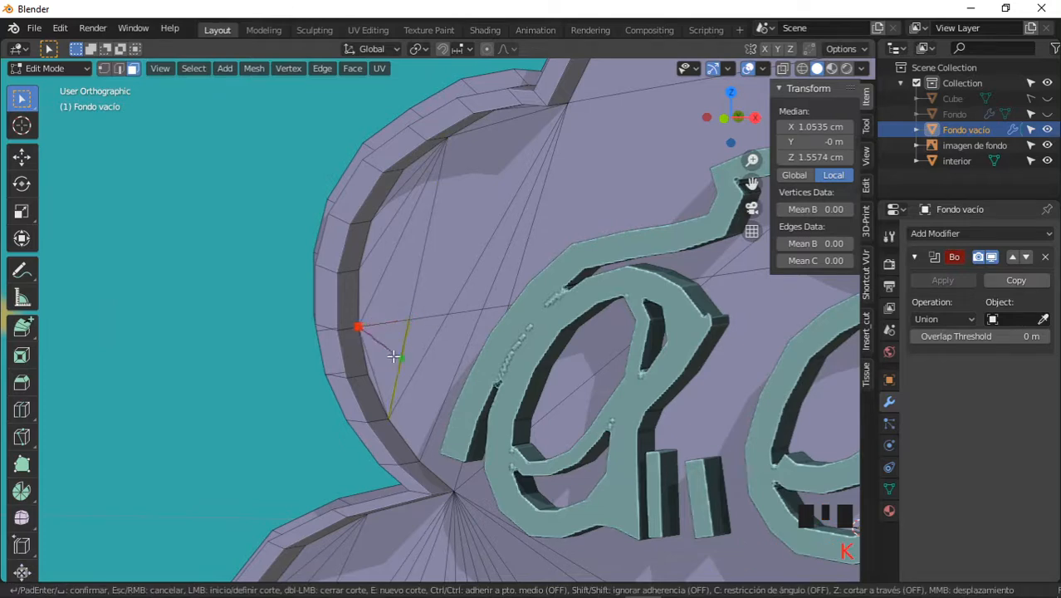
pyautogui.press('Escape')
# - Make another Knife cut across the triangulated front face, from the left hair notch through the eyes to the right hair notch
pyautogui.keyDown('ctrl'); pyautogui.moveTo(417, 276); pyautogui.dragTo(501, 407, button='middle'); pyautogui.keyUp('ctrl')
pyautogui.keyDown('shift'); pyautogui.moveTo(429, 314); pyautogui.dragTo(278, 335, button='middle'); pyautogui.keyUp('shift')
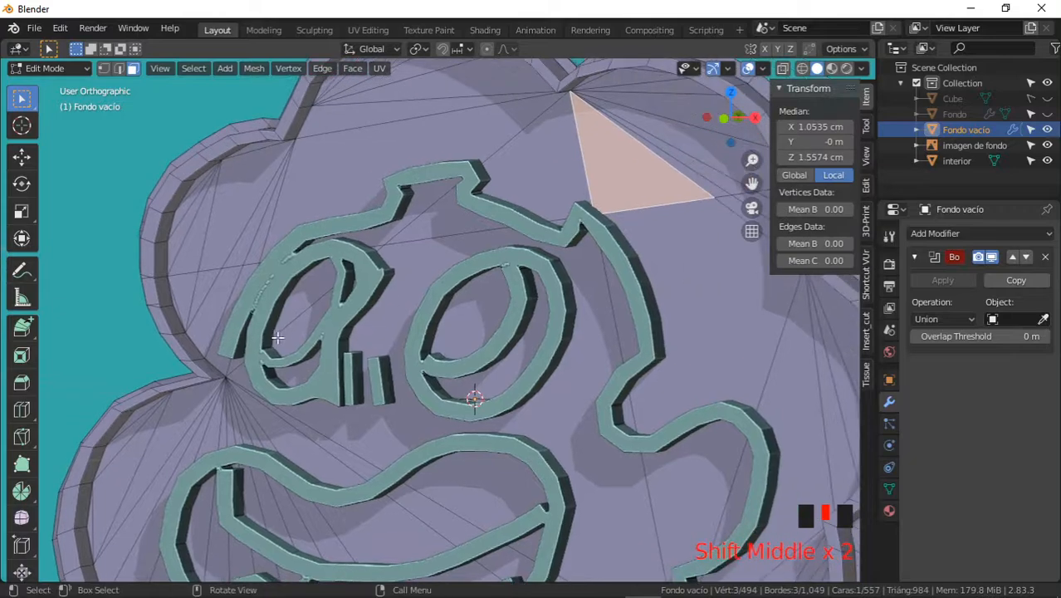
pyautogui.press('k')
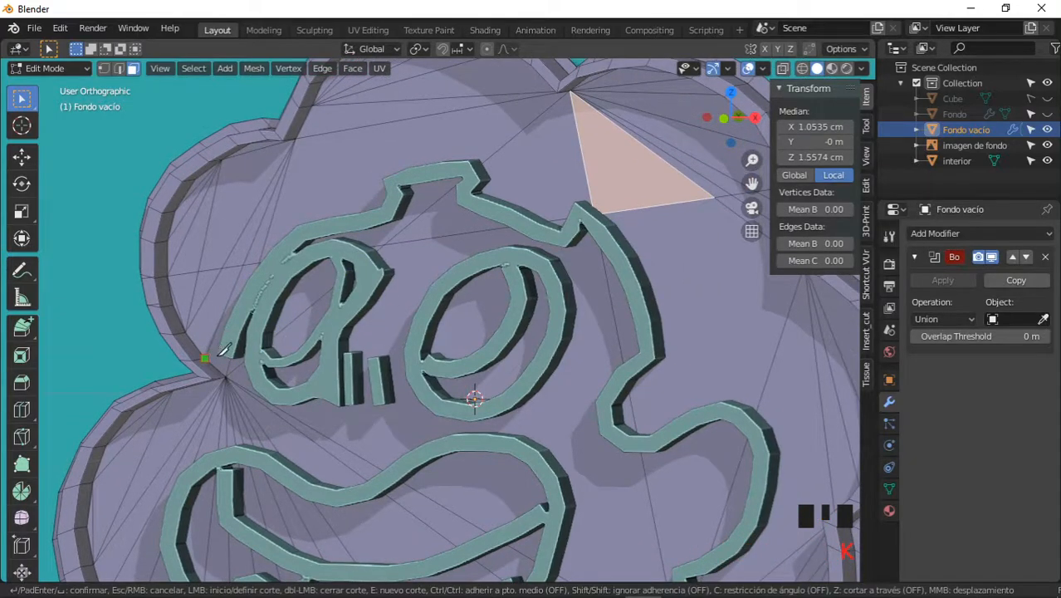
pyautogui.moveTo(616, 325); pyautogui.dragTo(478, 328, button='middle')
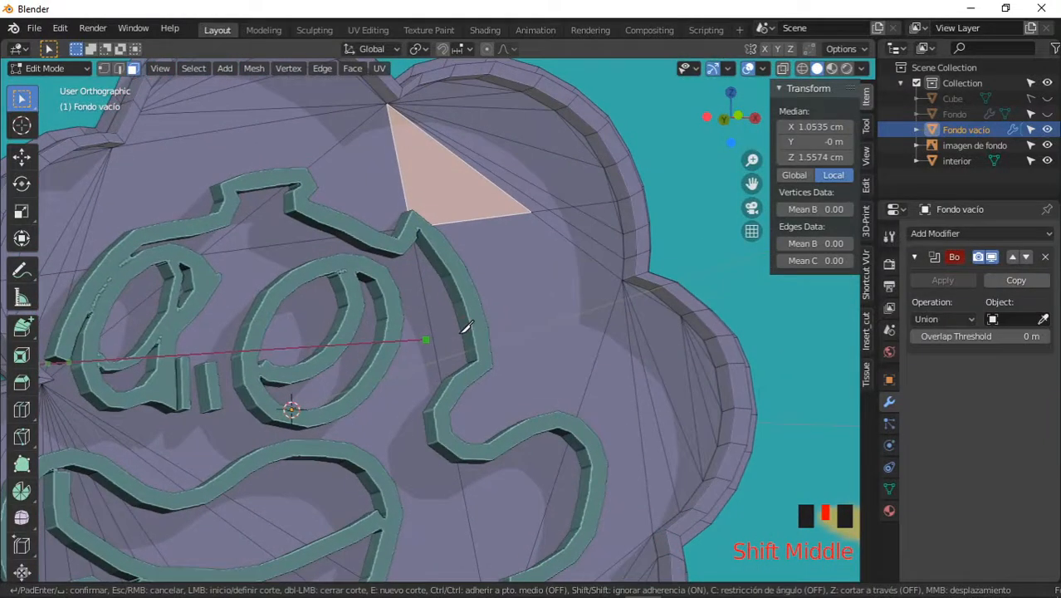
pyautogui.click(621, 284)
pyautogui.press('Return')
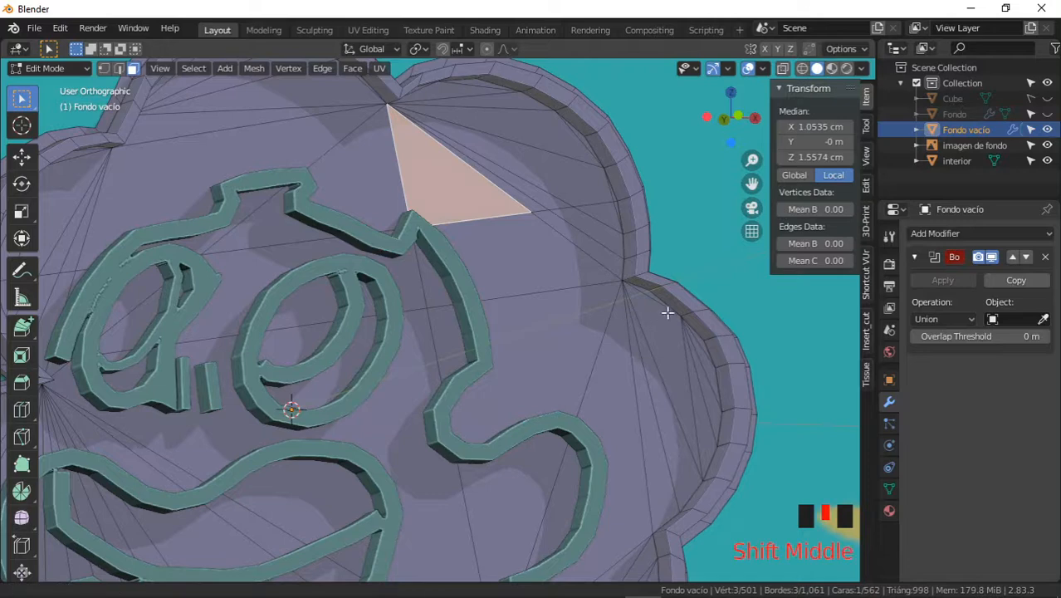
# - Delete all triangulated front faces of Fondo vacío above the uppermost knife cut, from the right hair curl to the left one
pyautogui.keyDown('ctrl'); pyautogui.moveTo(668, 308); pyautogui.dragTo(535, 176, button='middle'); pyautogui.keyUp('ctrl')
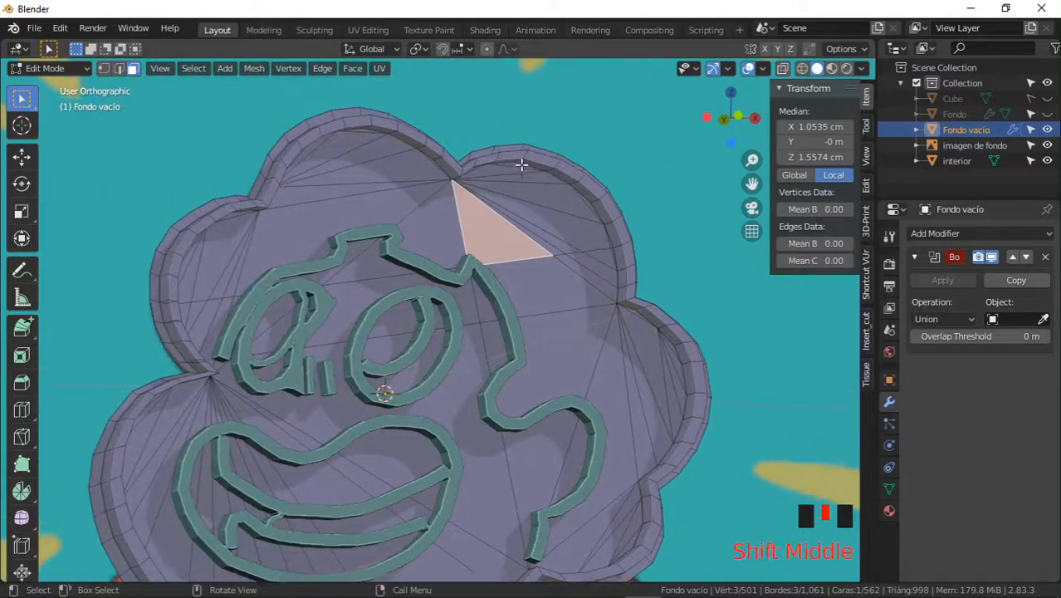
pyautogui.click(522, 164)
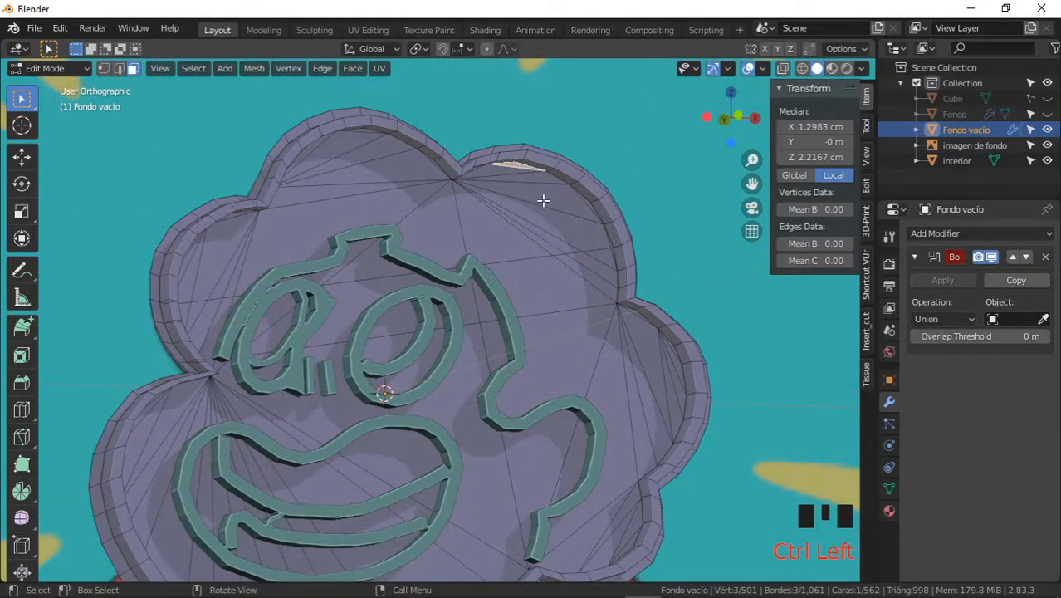
pyautogui.keyDown('shift'); pyautogui.click(517, 171); pyautogui.keyUp('shift')
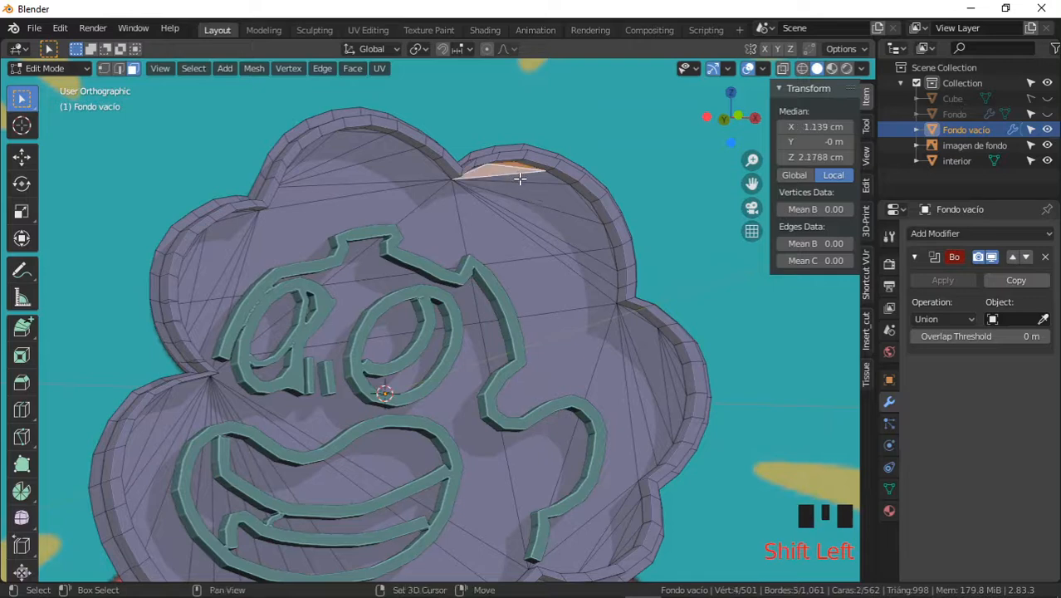
pyautogui.keyDown('shift'); pyautogui.click(531, 175); pyautogui.keyUp('shift')
pyautogui.keyDown('shift'); pyautogui.click(538, 187); pyautogui.keyUp('shift')
pyautogui.keyDown('shift'); pyautogui.click(536, 216); pyautogui.keyUp('shift')
pyautogui.keyDown('shift'); pyautogui.click(534, 229); pyautogui.keyUp('shift')
pyautogui.keyDown('shift'); pyautogui.click(519, 237); pyautogui.keyUp('shift')
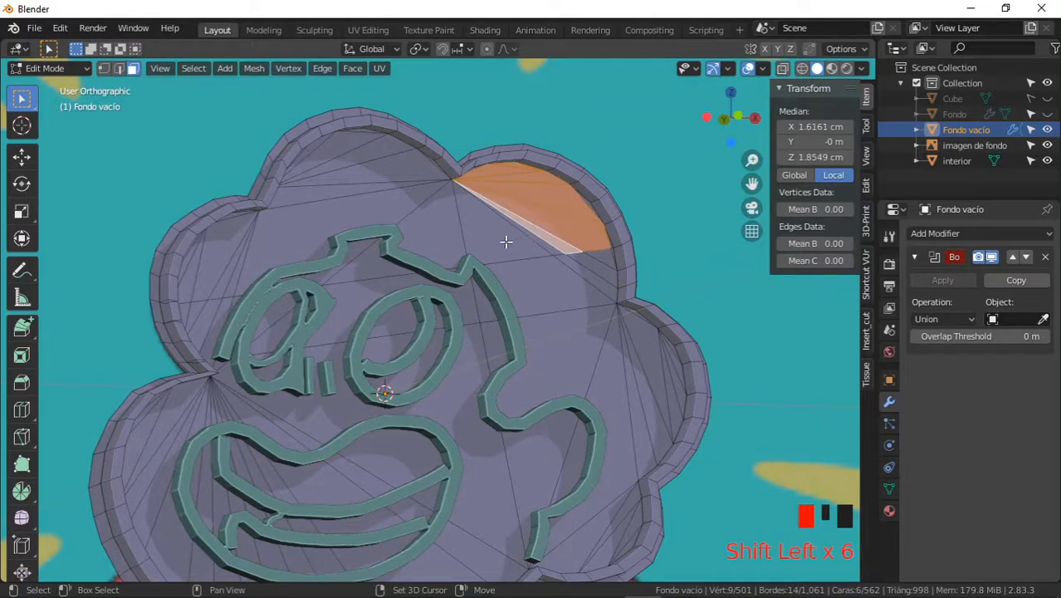
pyautogui.keyDown('shift'); pyautogui.click(486, 242); pyautogui.keyUp('shift')
pyautogui.keyDown('shift'); pyautogui.click(411, 244); pyautogui.keyUp('shift')
pyautogui.keyDown('shift'); pyautogui.click(359, 201); pyautogui.keyUp('shift')
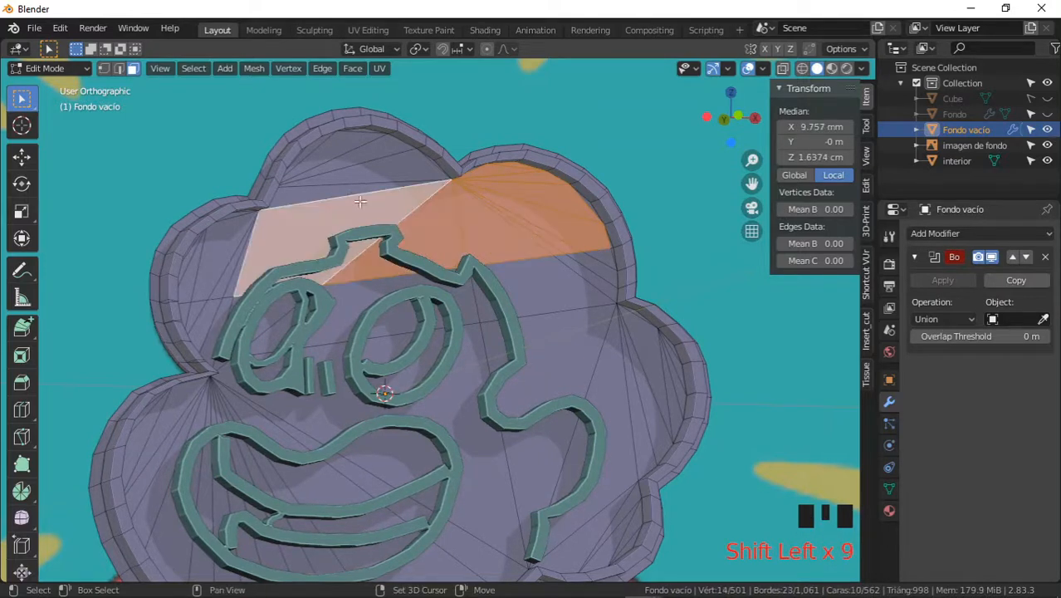
pyautogui.keyDown('shift'); pyautogui.click(336, 189); pyautogui.keyUp('shift')
pyautogui.keyDown('shift'); pyautogui.click(359, 170); pyautogui.keyUp('shift')
pyautogui.keyDown('shift'); pyautogui.click(356, 154); pyautogui.keyUp('shift')
pyautogui.keyDown('shift'); pyautogui.click(339, 147); pyautogui.keyUp('shift')
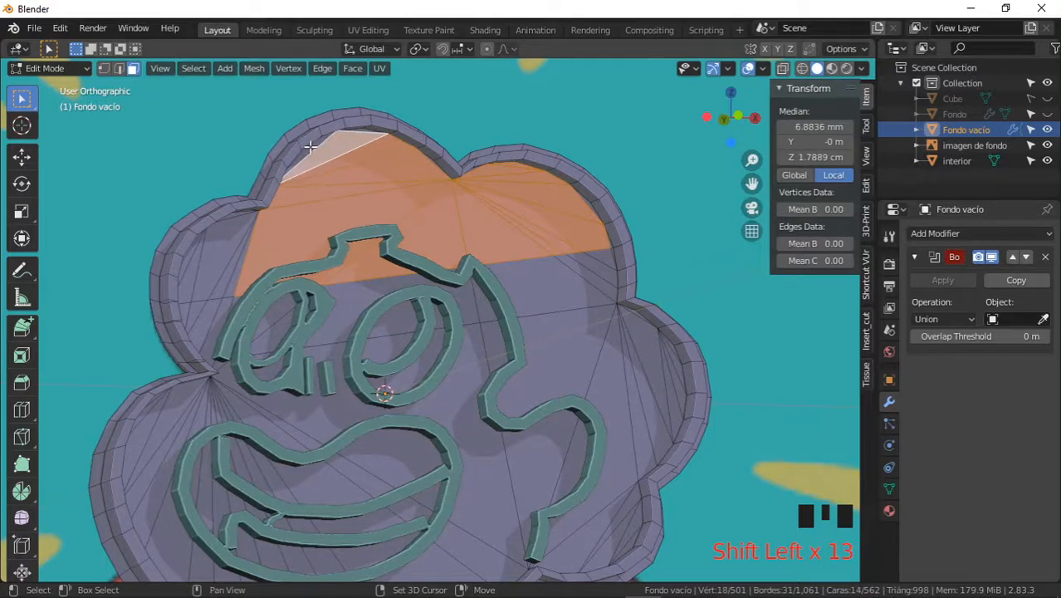
pyautogui.keyDown('shift'); pyautogui.click(312, 149); pyautogui.keyUp('shift')
pyautogui.moveTo(306, 246); pyautogui.dragTo(285, 256, button='middle')
pyautogui.keyDown('shift'); pyautogui.click(227, 281); pyautogui.keyUp('shift')
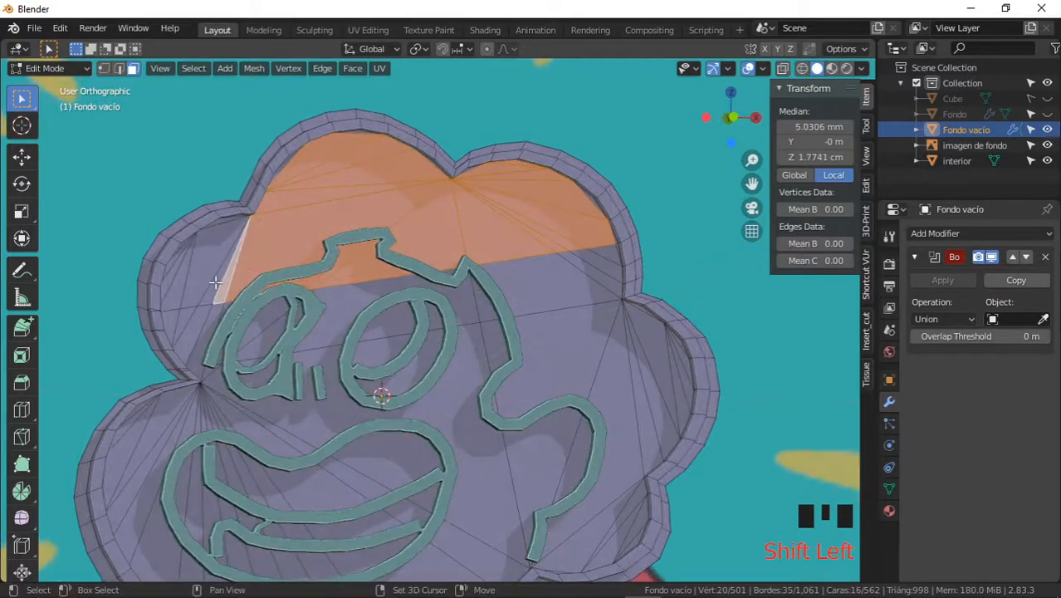
pyautogui.keyDown('shift'); pyautogui.click(214, 287); pyautogui.keyUp('shift')
pyautogui.keyDown('shift'); pyautogui.click(194, 272); pyautogui.keyUp('shift')
pyautogui.keyDown('shift'); pyautogui.click(176, 279); pyautogui.keyUp('shift')
pyautogui.keyDown('shift'); pyautogui.click(172, 260); pyautogui.keyUp('shift')
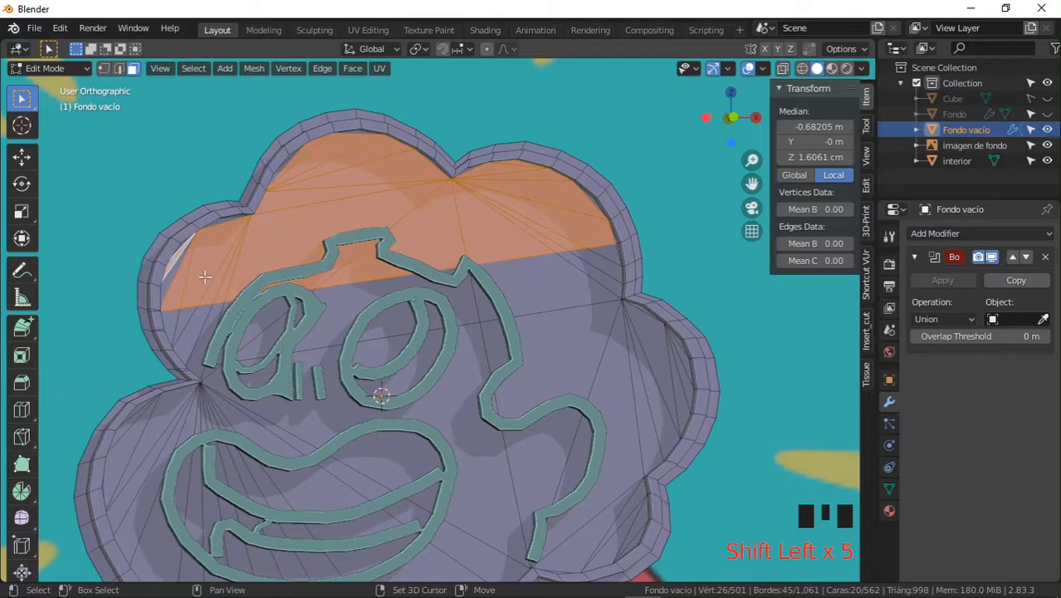
pyautogui.keyDown('shift'); pyautogui.click(178, 264); pyautogui.keyUp('shift')
pyautogui.press('x')
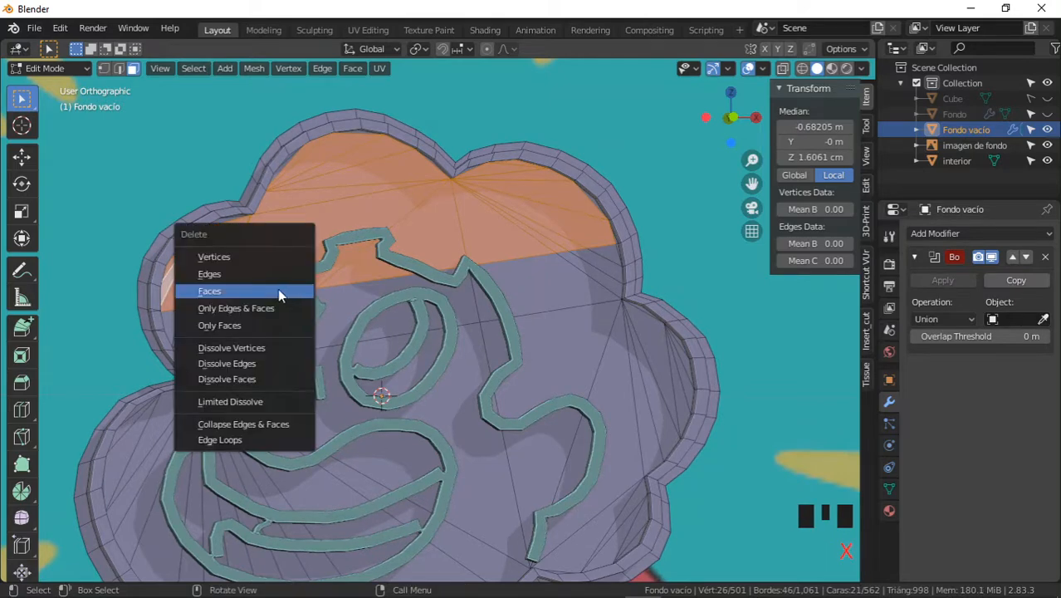
pyautogui.click(278, 293)
# - Check the back of Fondo vacío and undo the deletion of the upper front faces
pyautogui.moveTo(391, 333); pyautogui.dragTo(299, 304, button='middle')
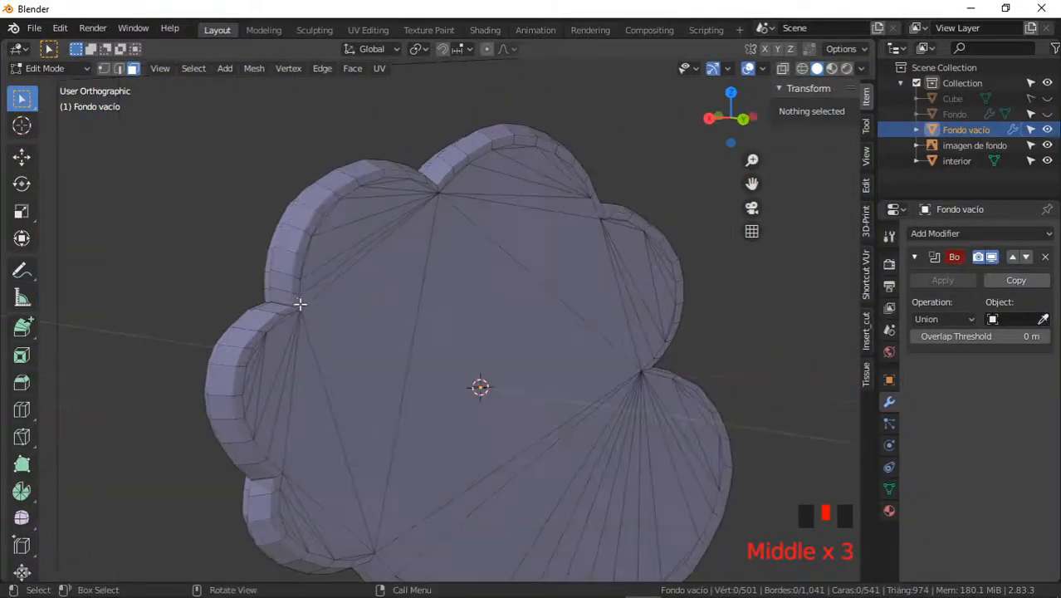
pyautogui.moveTo(371, 311); pyautogui.dragTo(475, 312, button='middle')
pyautogui.hotkey('ctrl', 'z')
pyautogui.hotkey('ctrl', 'z')
pyautogui.keyDown('shift'); pyautogui.moveTo(499, 268); pyautogui.dragTo(520, 248, button='middle'); pyautogui.keyUp('shift')
pyautogui.keyDown('ctrl'); pyautogui.moveTo(490, 312); pyautogui.dragTo(488, 358, button='middle'); pyautogui.keyUp('ctrl')
pyautogui.keyDown('shift'); pyautogui.moveTo(480, 307); pyautogui.dragTo(484, 302, button='middle'); pyautogui.keyUp('shift')
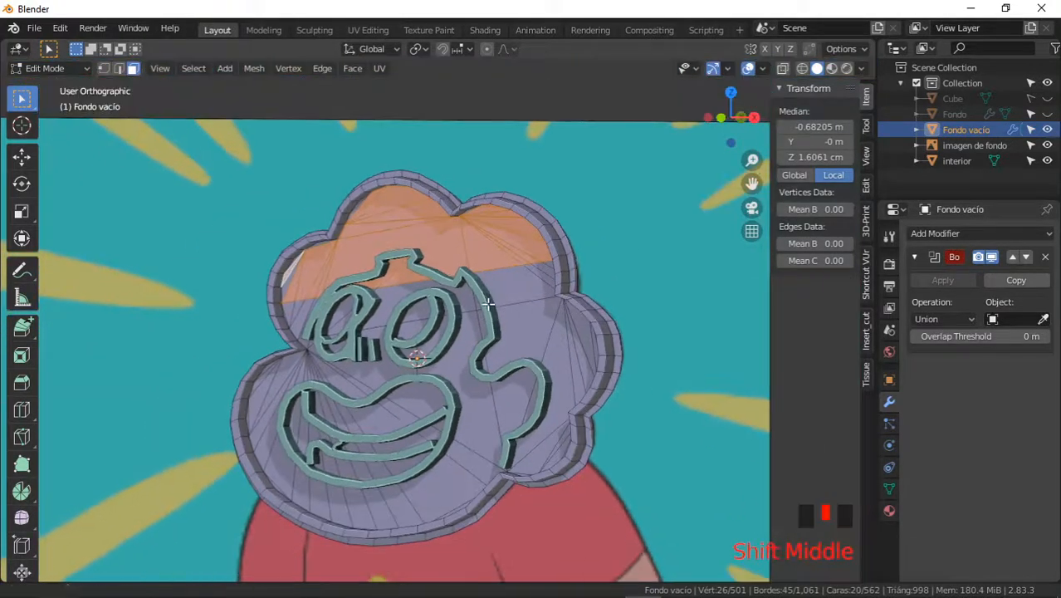
# - Undo the face selection, the knife cuts and the triangulation, back to the two large undivided faces of Fondo vacío
pyautogui.press('KP_1')
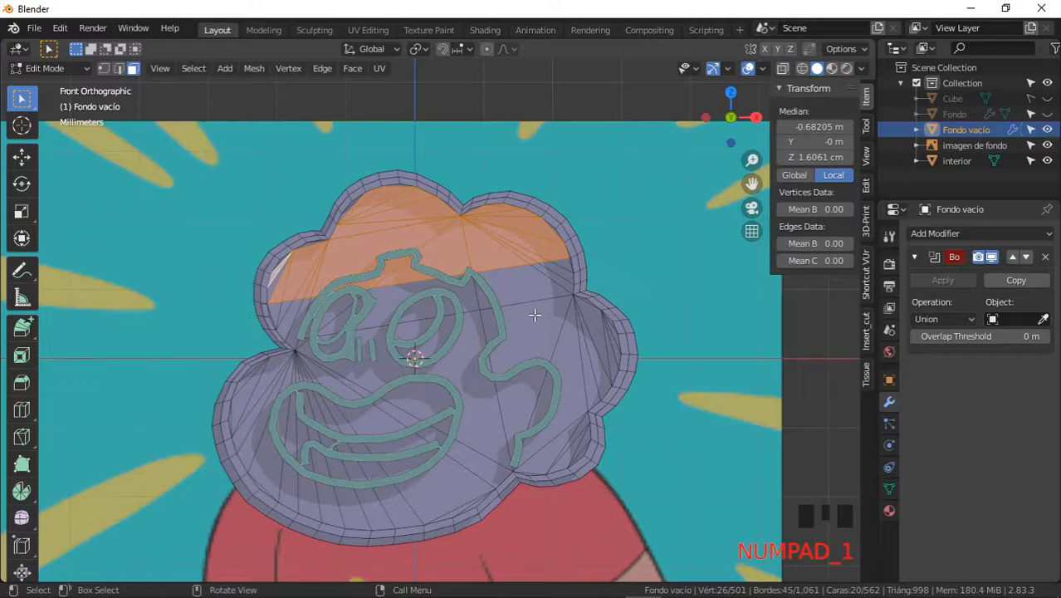
pyautogui.hotkey('ctrl', 'z')
pyautogui.hotkey('ctrl', 'z')
pyautogui.hotkey('ctrl', 'z')
pyautogui.hotkey('ctrl', 'z')
pyautogui.hotkey('ctrl', 'z')
pyautogui.hotkey('ctrl', 'z')
pyautogui.hotkey('ctrl', 'z')
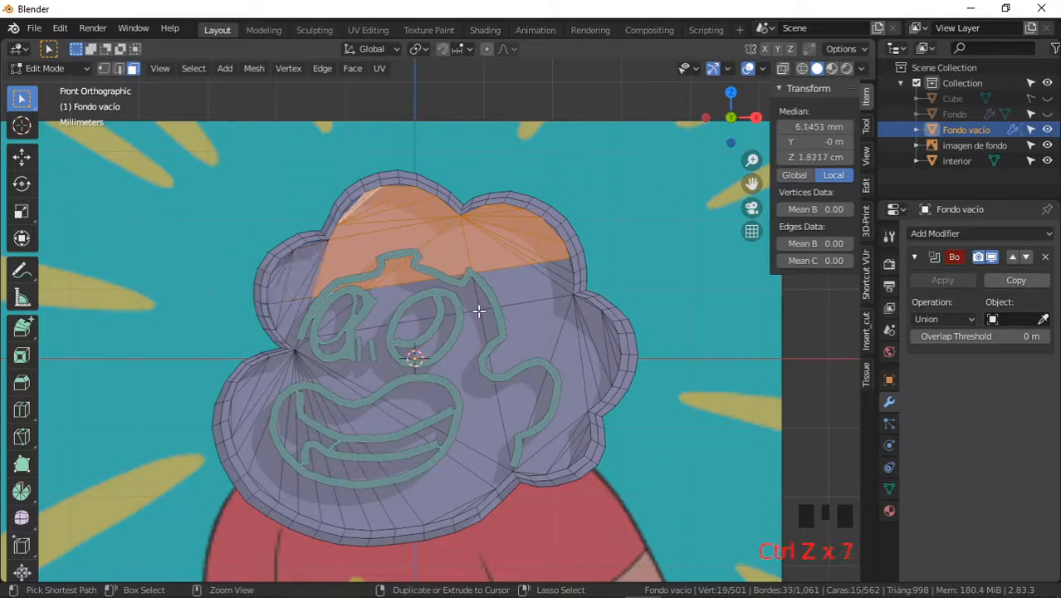
pyautogui.hotkey('ctrl', 'z')
pyautogui.hotkey('ctrl', 'z')
pyautogui.hotkey('ctrl', 'z')
pyautogui.hotkey('ctrl', 'z')
pyautogui.hotkey('ctrl', 'z')
pyautogui.hotkey('ctrl', 'z')
pyautogui.hotkey('ctrl', 'z')
pyautogui.hotkey('ctrl', 'z')
pyautogui.hotkey('ctrl', 'z')
pyautogui.hotkey('ctrl', 'z')
pyautogui.hotkey('ctrl', 'z')
pyautogui.hotkey('ctrl', 'z')
pyautogui.hotkey('ctrl', 'z')
pyautogui.hotkey('ctrl', 'z')
pyautogui.hotkey('ctrl', 'z')
pyautogui.hotkey('ctrl', 'z')
pyautogui.hotkey('ctrl', 'z')
pyautogui.hotkey('ctrl', 'z')
pyautogui.hotkey('ctrl', 'z')
pyautogui.hotkey('ctrl', 'z')
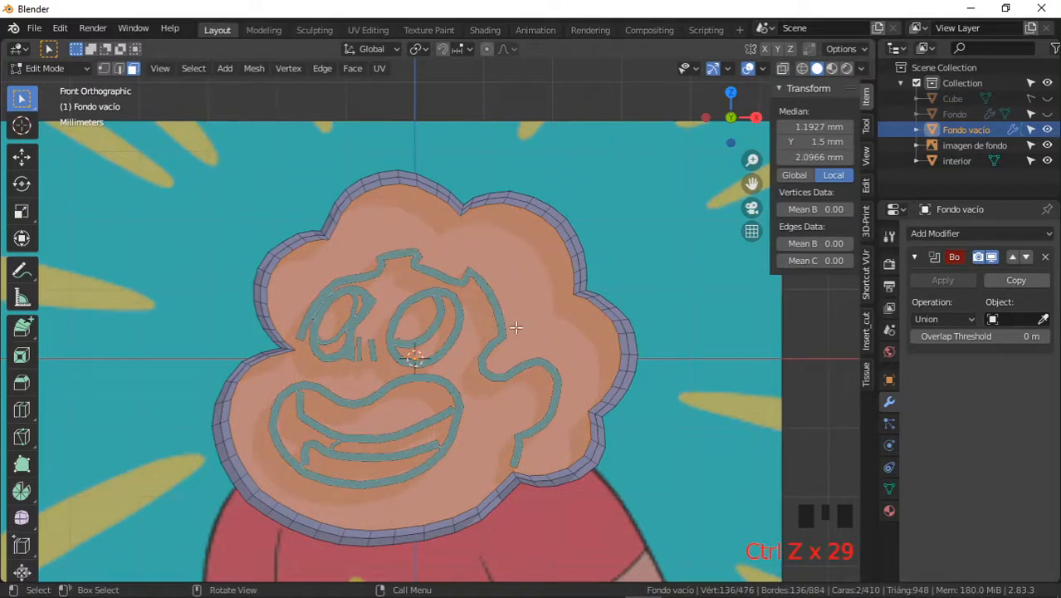
# - Select the whole Fondo vacío mesh and bisect it horizontally just above the eyes, at Z about 1.18 cm
pyautogui.keyDown('shift'); pyautogui.moveTo(515, 328); pyautogui.dragTo(476, 302, button='middle'); pyautogui.keyUp('shift')
pyautogui.press('a')
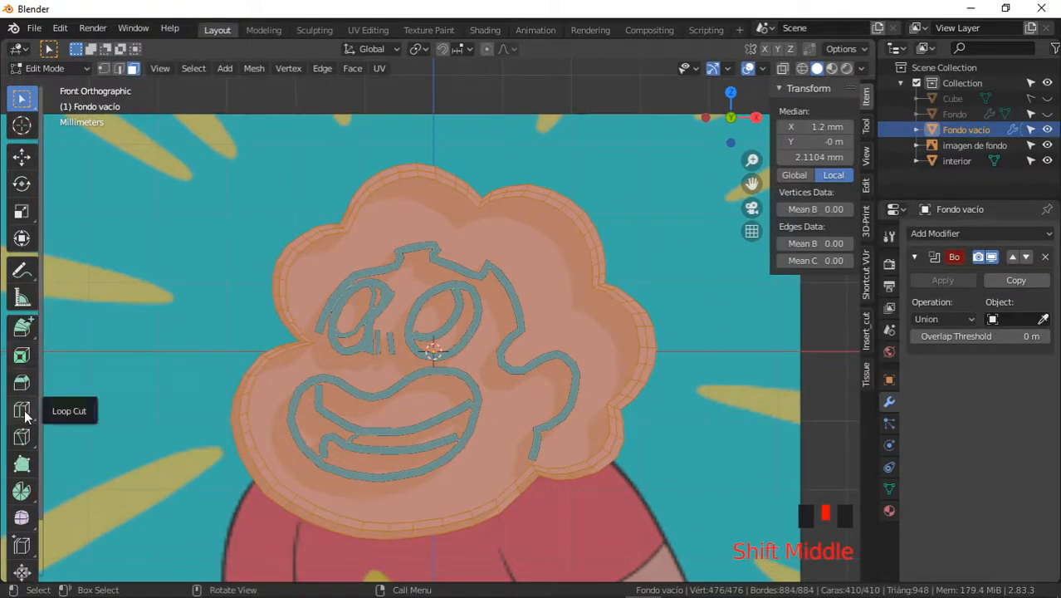
pyautogui.moveTo(22, 438); pyautogui.dragTo(86, 472)
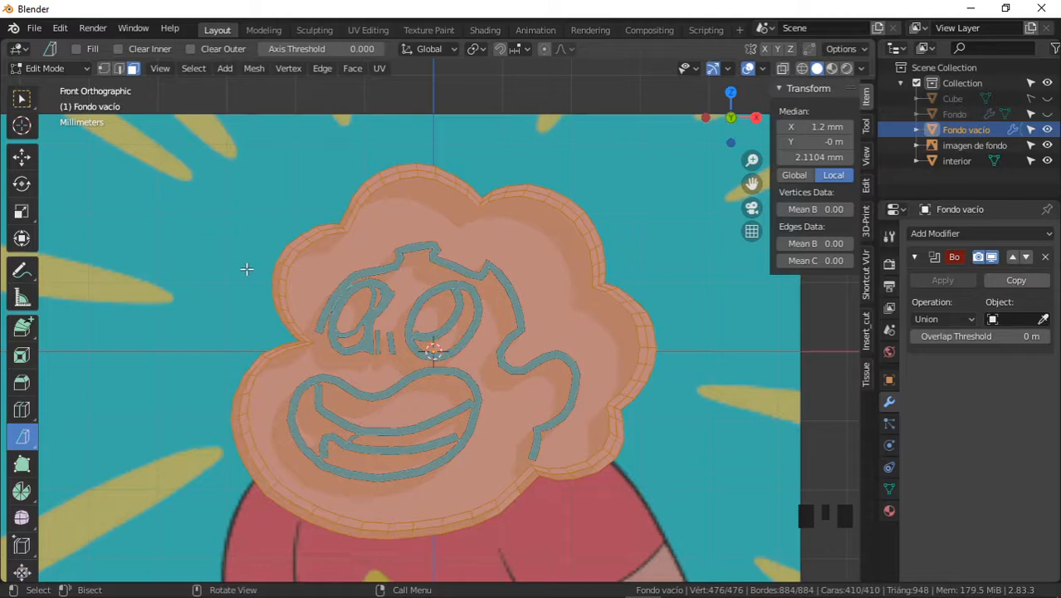
pyautogui.moveTo(244, 269); pyautogui.dragTo(263, 269)
pyautogui.keyDown('shift'); pyautogui.moveTo(390, 320); pyautogui.dragTo(387, 299, button='middle'); pyautogui.keyUp('shift')
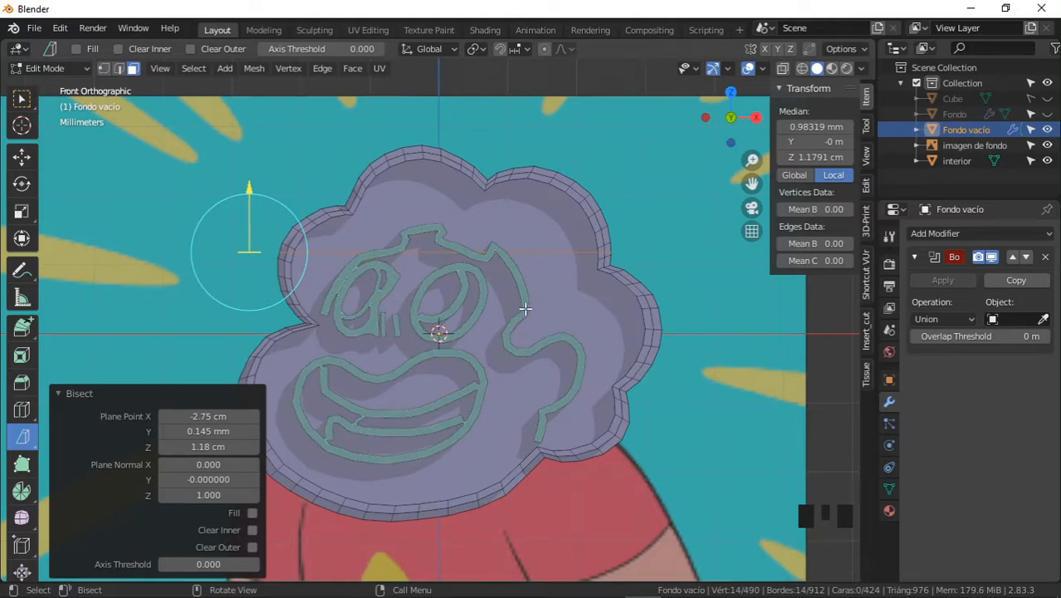
# - Select the whole mesh again and bisect it horizontally through the eyes, at Z about 7 mm
pyautogui.press('a')
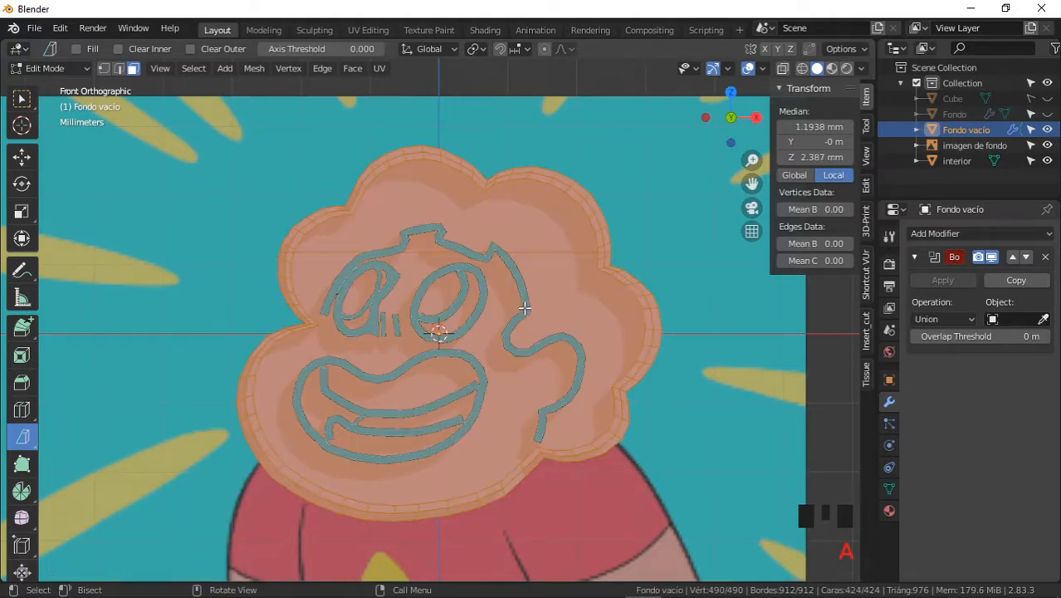
pyautogui.click(250, 284)
pyautogui.moveTo(256, 284); pyautogui.dragTo(263, 284)
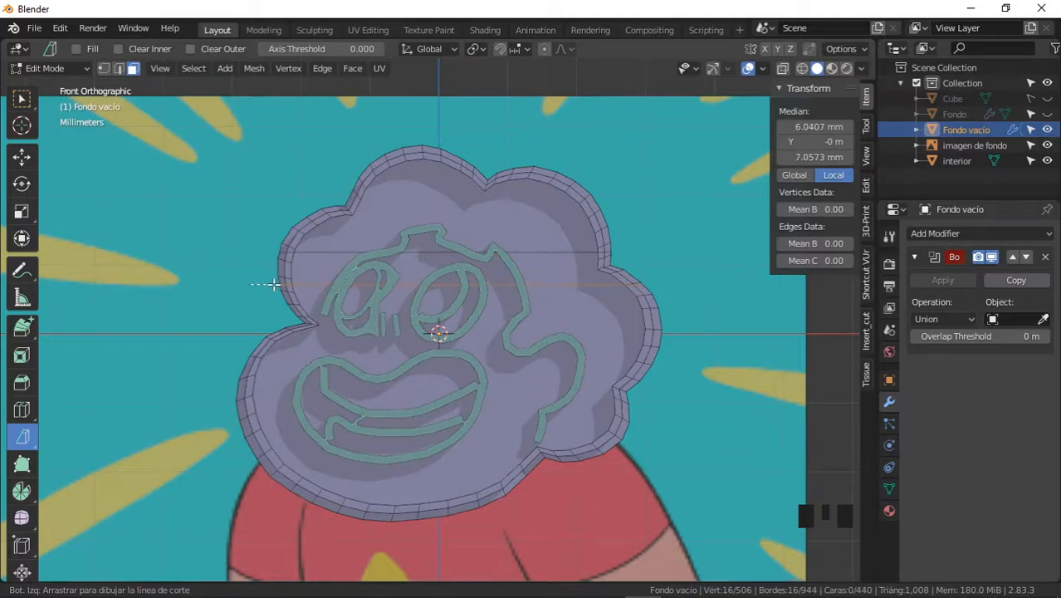
pyautogui.moveTo(274, 284); pyautogui.dragTo(276, 291)
# - Select the whole mesh and bisect it horizontally through the upper part of the mouth, at Z about -5 mm
pyautogui.keyDown('shift'); pyautogui.moveTo(275, 291); pyautogui.dragTo(373, 272, button='middle'); pyautogui.keyUp('shift')
pyautogui.press('a')
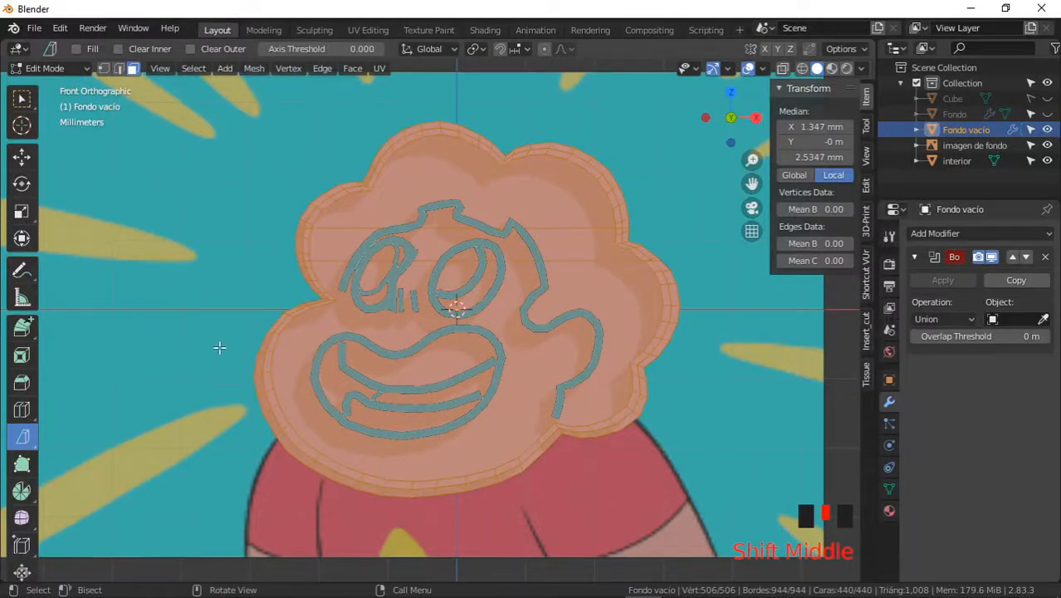
pyautogui.click(229, 342)
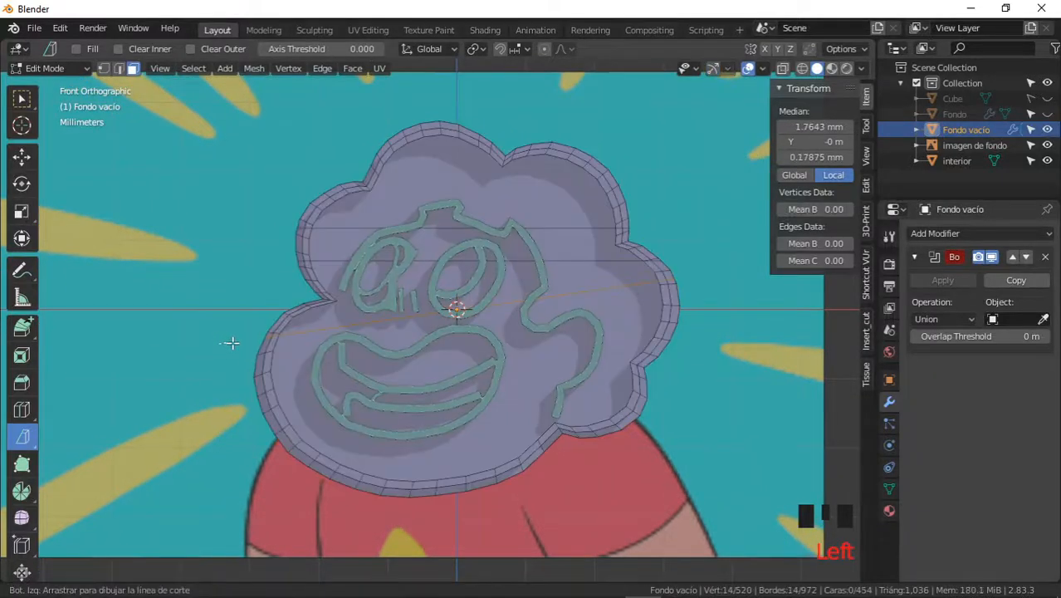
pyautogui.moveTo(237, 345); pyautogui.dragTo(236, 343)
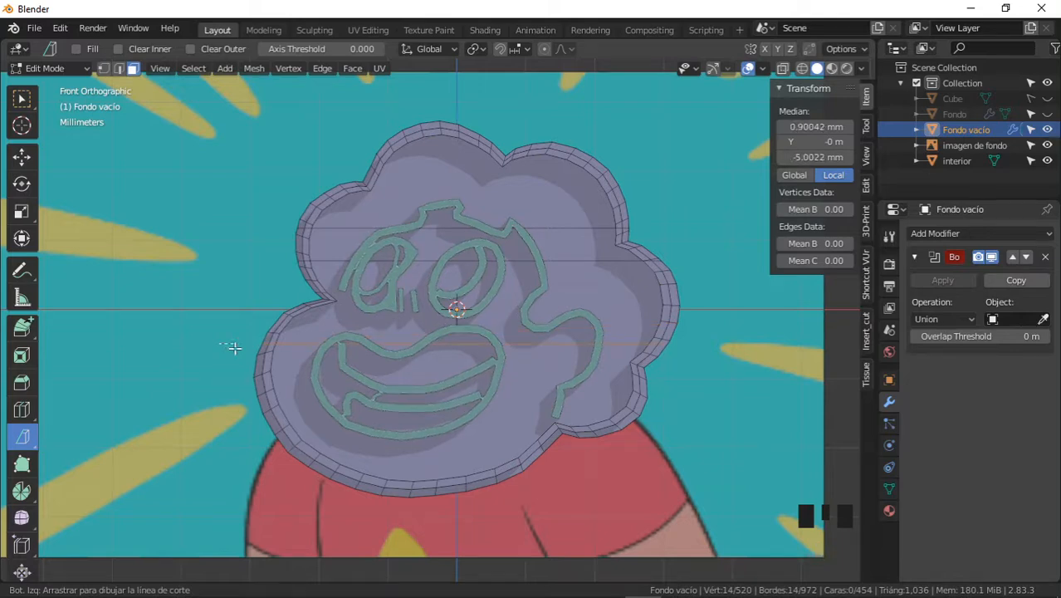
pyautogui.moveTo(233, 348); pyautogui.dragTo(233, 346)
# - Select the whole mesh and bisect it horizontally through the lower part of the mouth, at Z about -1.21 cm
pyautogui.press('a')
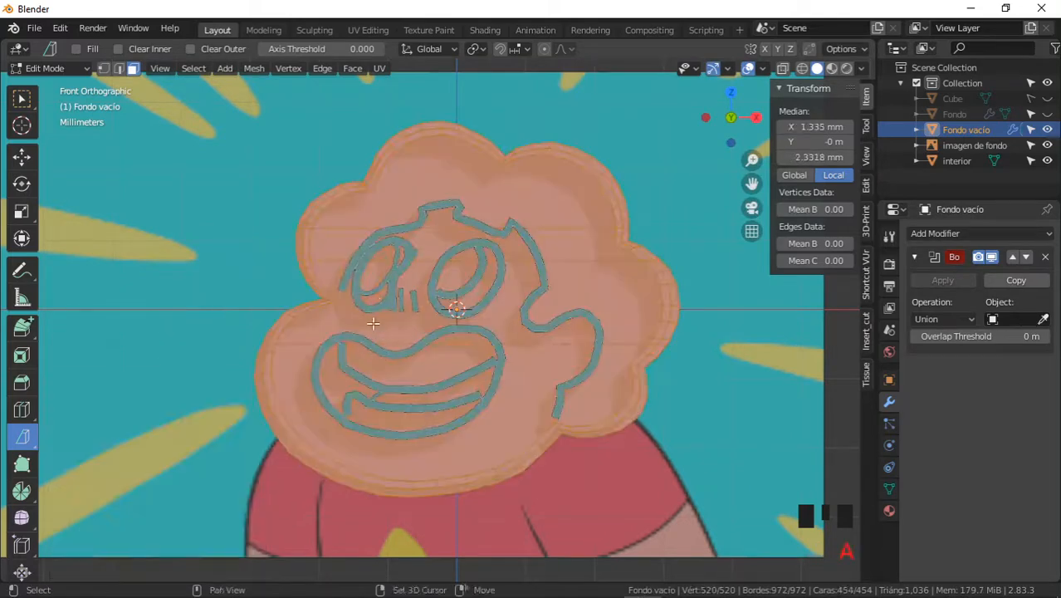
pyautogui.keyDown('shift'); pyautogui.moveTo(225, 392); pyautogui.dragTo(239, 339, button='middle'); pyautogui.keyUp('shift')
pyautogui.moveTo(224, 340); pyautogui.dragTo(244, 340)
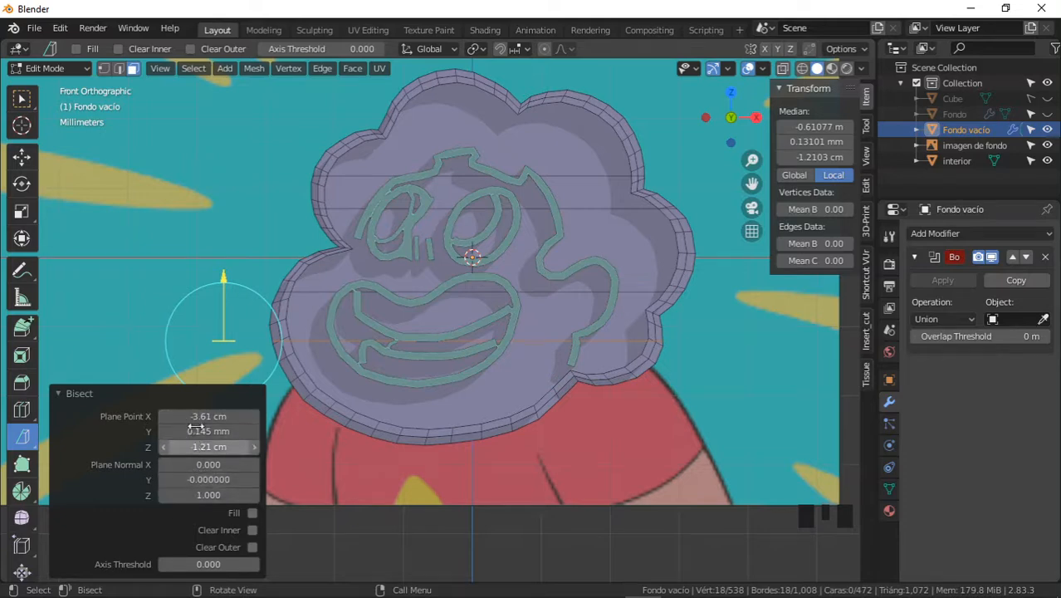
pyautogui.moveTo(206, 447); pyautogui.dragTo(221, 481)
pyautogui.moveTo(130, 496); pyautogui.dragTo(179, 480)
pyautogui.keyDown('shift'); pyautogui.moveTo(483, 337); pyautogui.dragTo(508, 338, button='middle'); pyautogui.keyUp('shift')
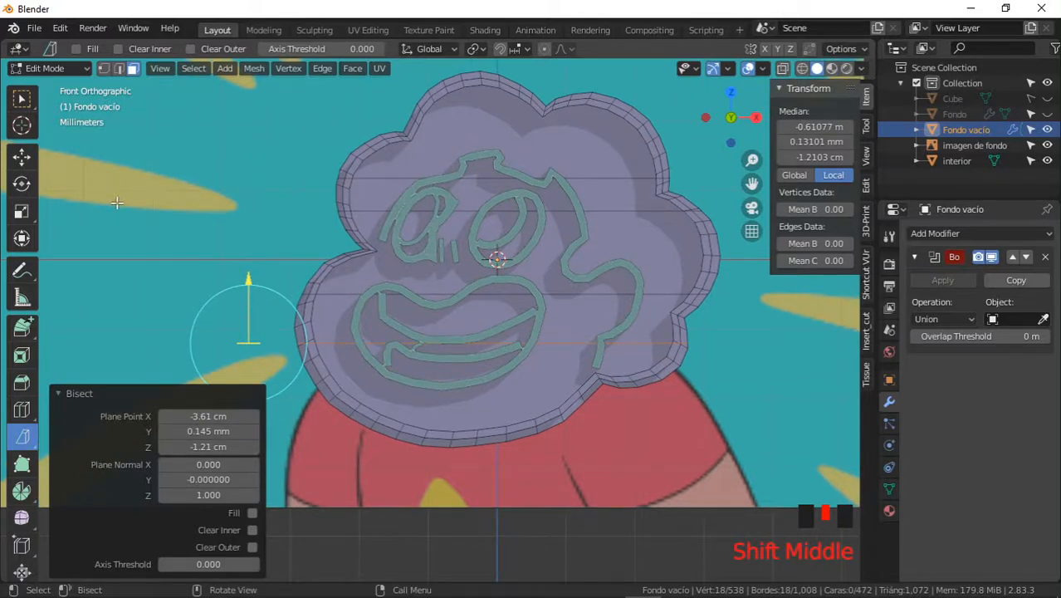
# - Delete the top, middle and bottom sections on both the front and back faces of Fondo vacío, leaving the two horizontal bands
pyautogui.click(21, 98)
pyautogui.moveTo(616, 287); pyautogui.dragTo(391, 320, button='middle')
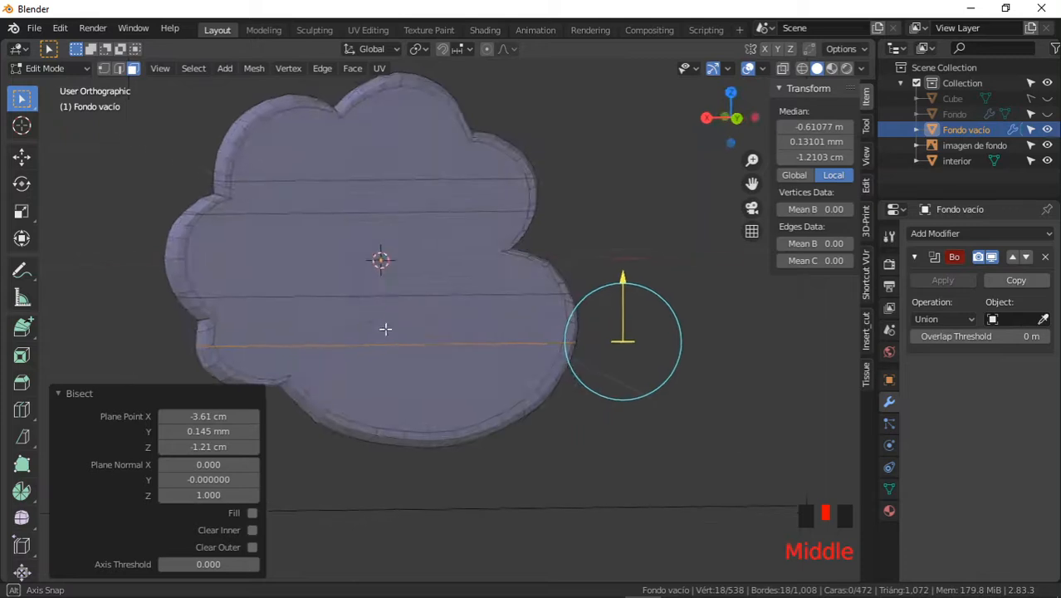
pyautogui.click(136, 70)
pyautogui.click(386, 157)
pyautogui.keyDown('shift'); pyautogui.click(394, 266); pyautogui.keyUp('shift')
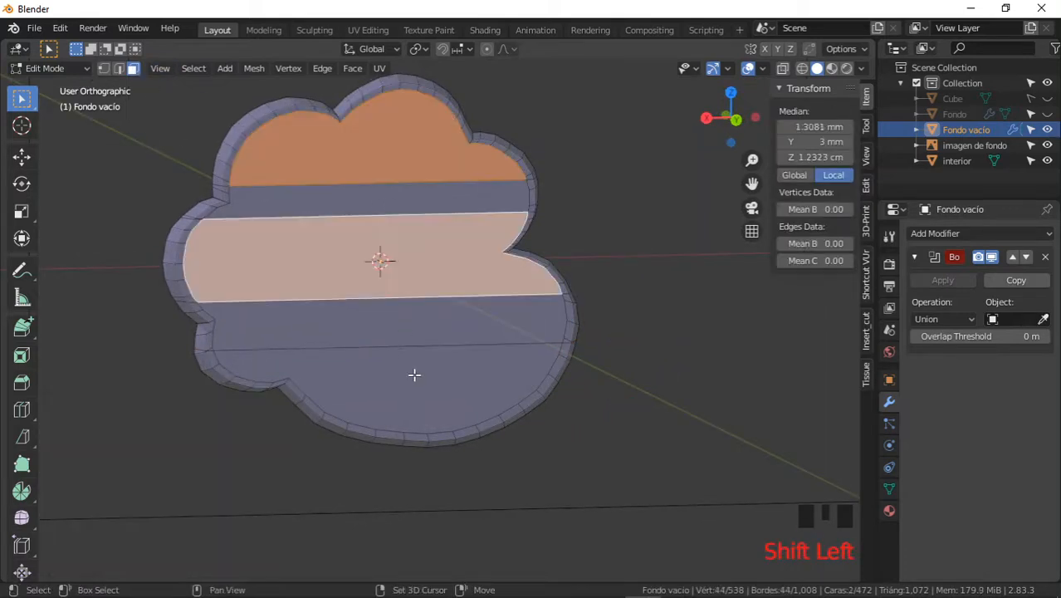
pyautogui.keyDown('shift'); pyautogui.click(271, 364); pyautogui.keyUp('shift')
pyautogui.moveTo(485, 360); pyautogui.dragTo(450, 386, button='middle')
pyautogui.keyDown('shift'); pyautogui.click(450, 383); pyautogui.keyUp('shift')
pyautogui.keyDown('shift'); pyautogui.click(460, 166); pyautogui.keyUp('shift')
pyautogui.keyDown('shift'); pyautogui.click(451, 265); pyautogui.keyUp('shift')
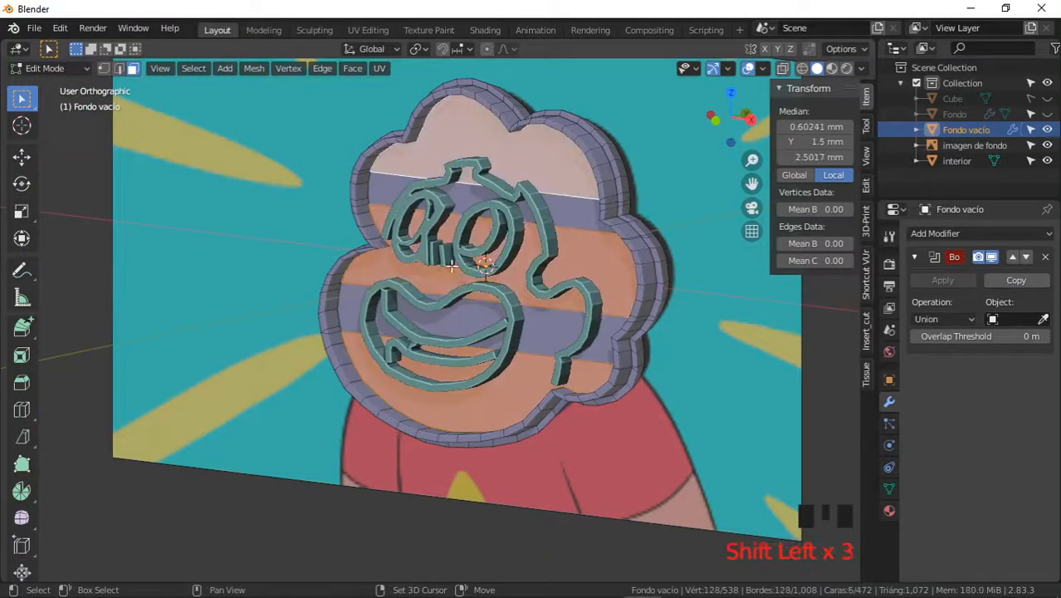
pyautogui.press('x')
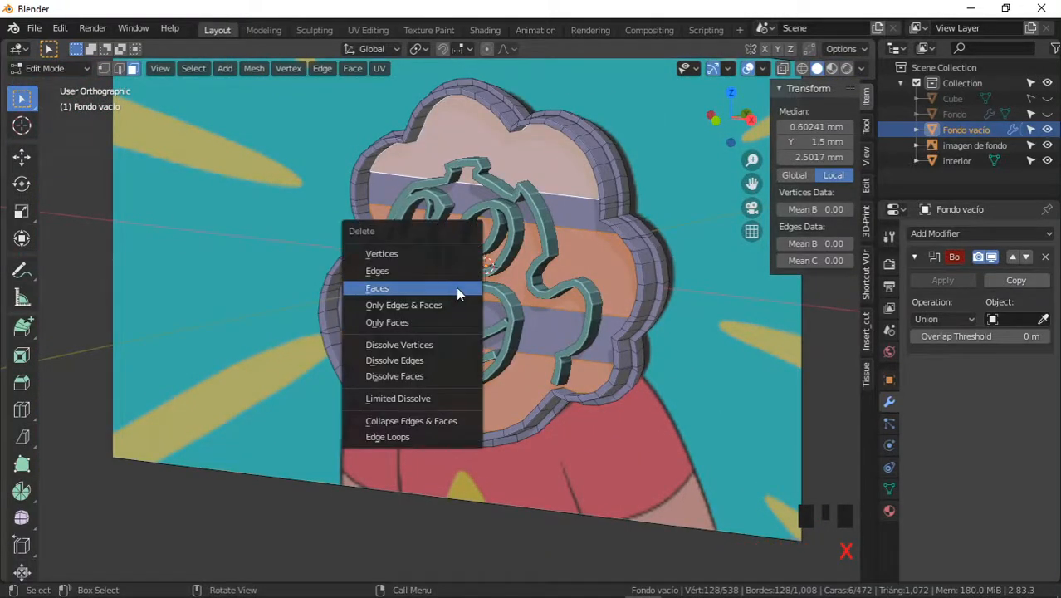
pyautogui.click(413, 287)
# - Close the open lower and upper sides of the upper band with faces between its front and back edges
pyautogui.keyDown('shift'); pyautogui.moveTo(471, 288); pyautogui.dragTo(461, 316, button='middle'); pyautogui.keyUp('shift')
pyautogui.moveTo(477, 286); pyautogui.dragTo(424, 216, button='middle')
pyautogui.click(119, 68)
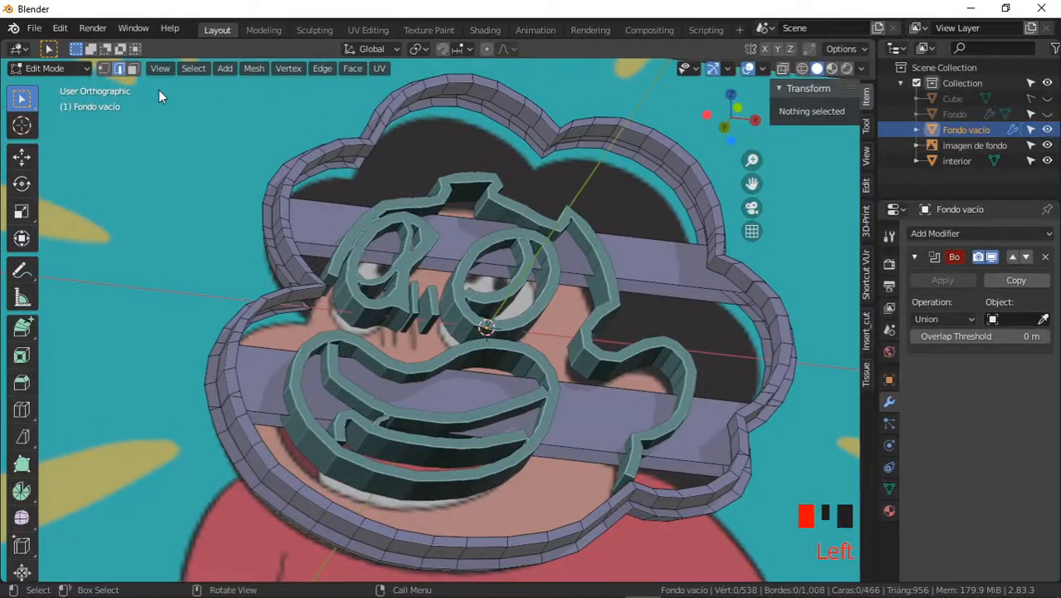
pyautogui.click(519, 279)
pyautogui.keyDown('shift'); pyautogui.click(531, 282); pyautogui.keyUp('shift')
pyautogui.moveTo(597, 364); pyautogui.dragTo(528, 237, button='middle')
pyautogui.press('f')
pyautogui.keyDown('shift'); pyautogui.click(500, 212); pyautogui.keyUp('shift')
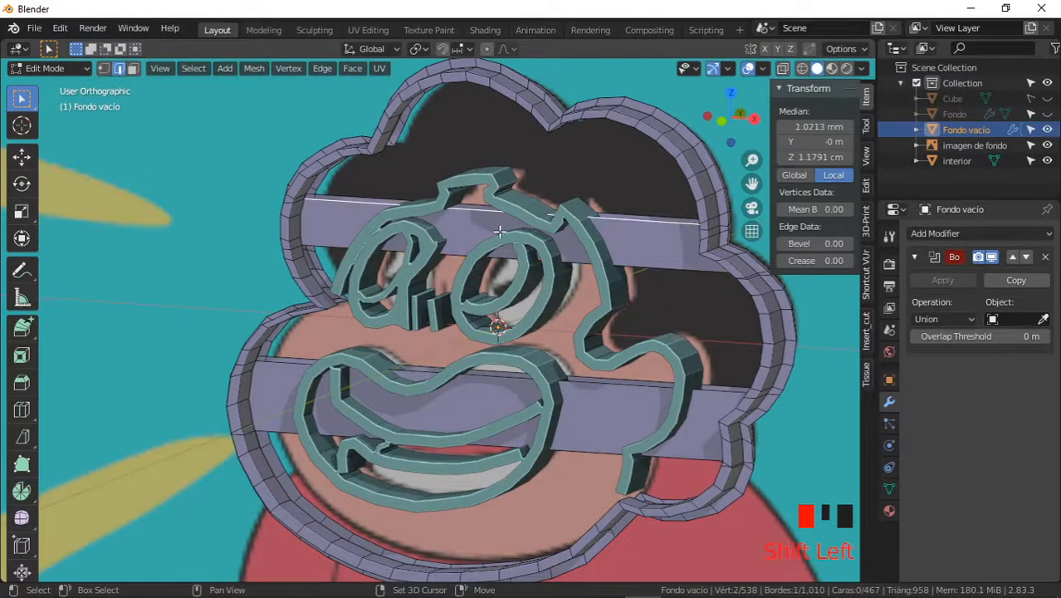
# - Close the open upper and lower sides of the lower band with faces between its front and back edges
pyautogui.moveTo(484, 316)
pyautogui.mouseDown(button='middle')
pyautogui.moveTo(471, 317)
pyautogui.moveTo(473, 304)
pyautogui.mouseUp(button='middle')
pyautogui.keyDown('shift'); pyautogui.click(473, 302); pyautogui.keyUp('shift')
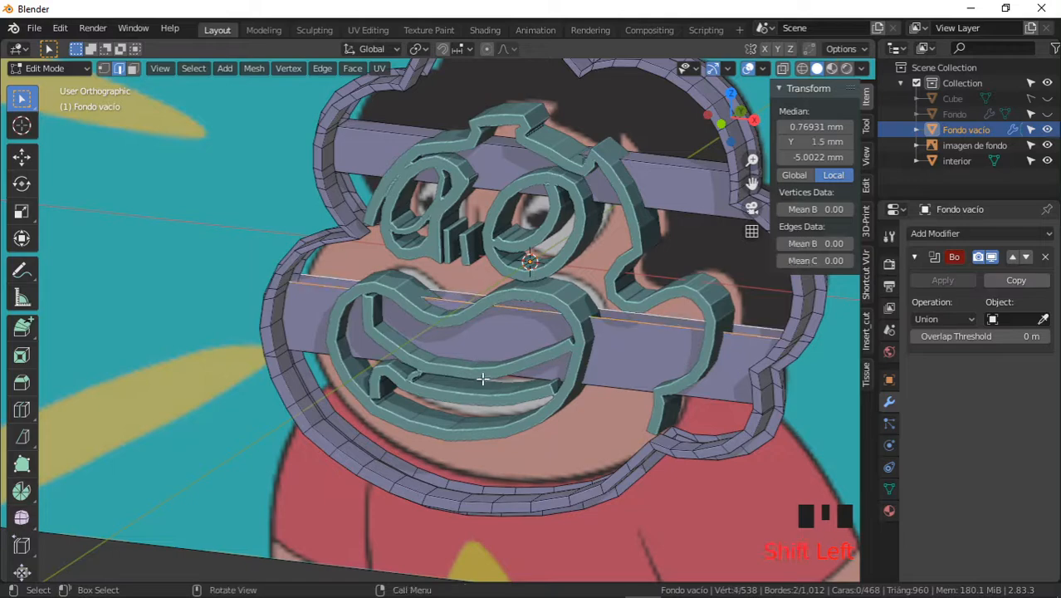
pyautogui.moveTo(479, 354); pyautogui.dragTo(582, 362, button='middle')
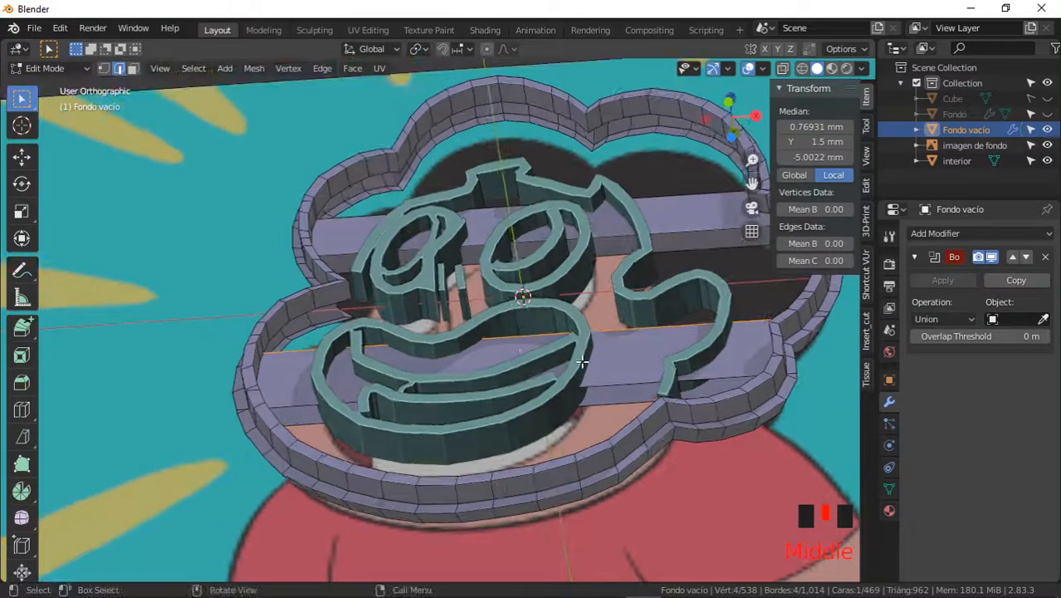
pyautogui.click(599, 407)
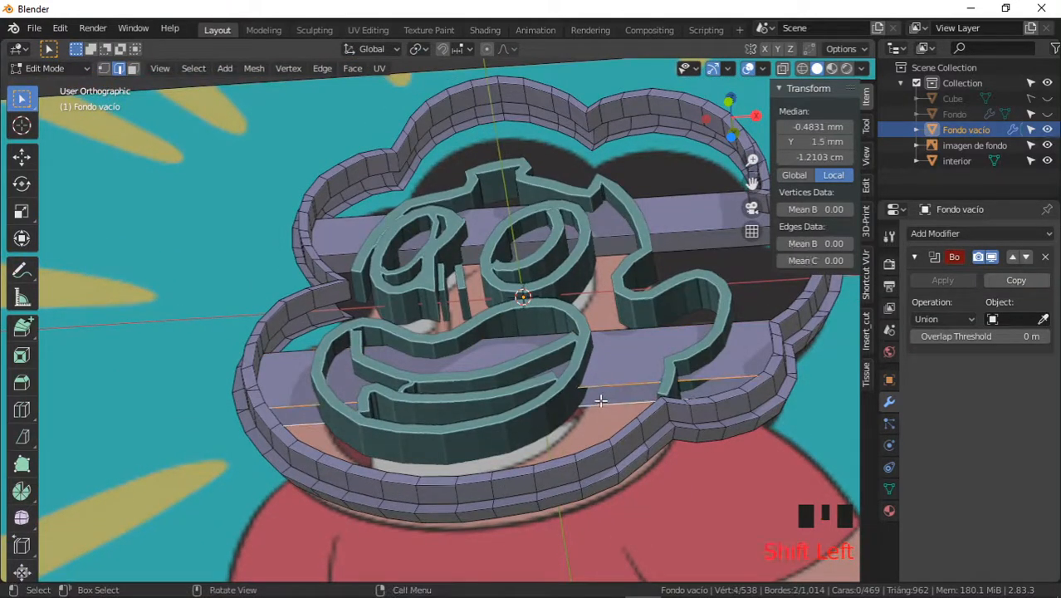
pyautogui.press('f')
# - Grid-fill the open inner wall on the right side of the rim between the two bands
pyautogui.moveTo(599, 401); pyautogui.dragTo(559, 239, button='middle')
pyautogui.keyDown('alt'); pyautogui.click(547, 336); pyautogui.keyUp('alt')
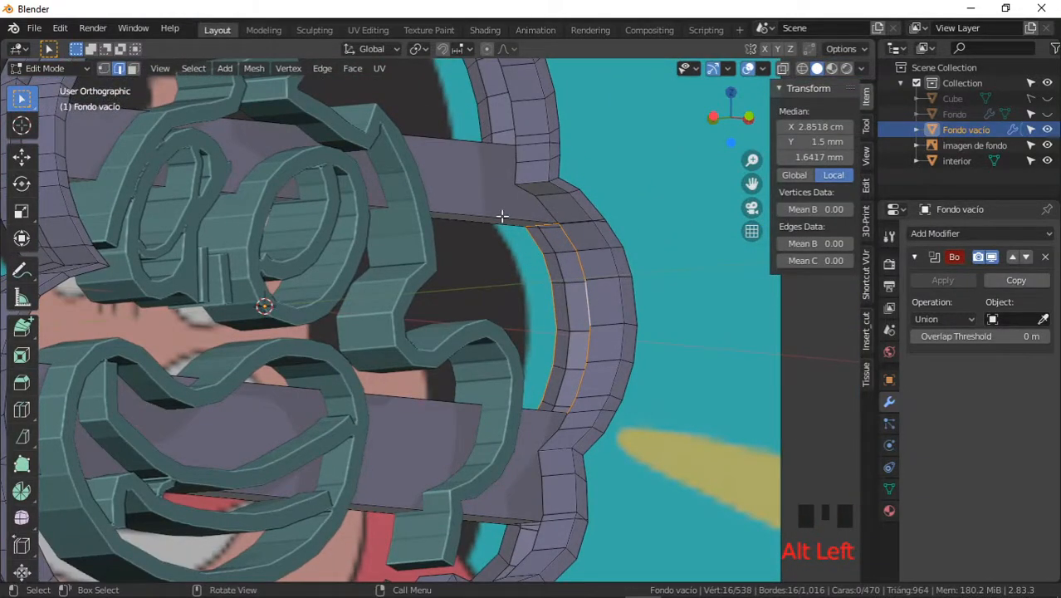
pyautogui.click(353, 69)
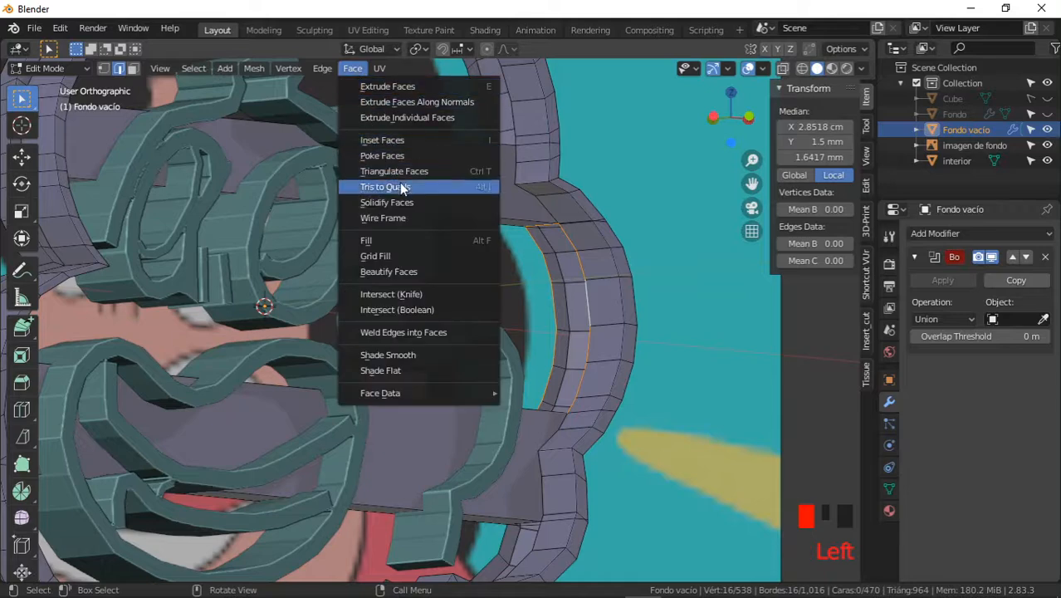
pyautogui.click(378, 256)
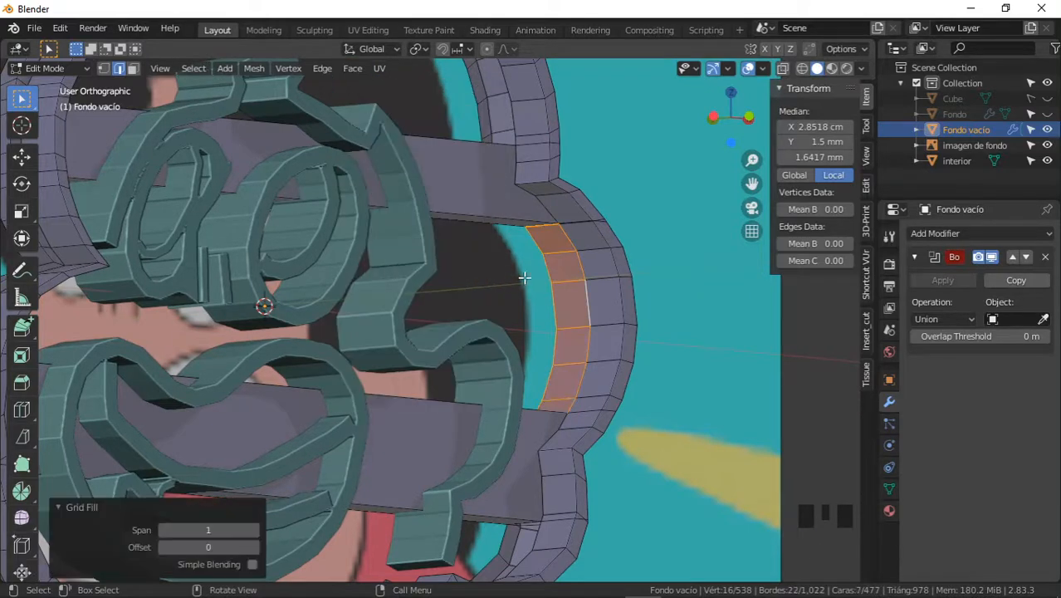
# - Grid-fill the open inner wall of the rim around the whole opening above the upper band
pyautogui.keyDown('shift'); pyautogui.moveTo(535, 235); pyautogui.dragTo(511, 294, button='middle'); pyautogui.keyUp('shift')
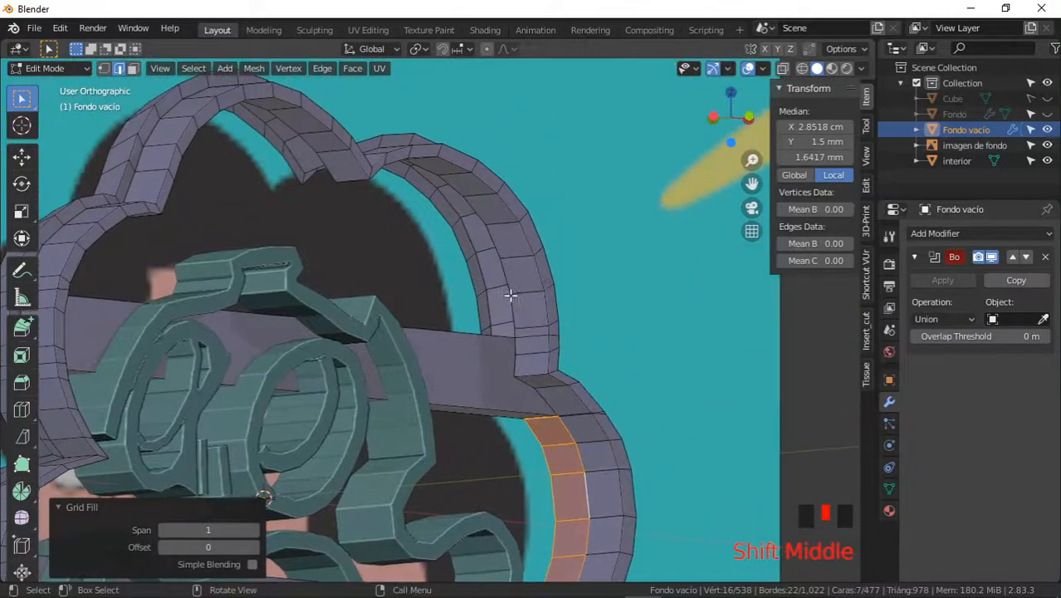
pyautogui.keyDown('alt'); pyautogui.click(493, 263); pyautogui.keyUp('alt')
pyautogui.moveTo(501, 251); pyautogui.dragTo(481, 224, button='middle')
pyautogui.keyDown('alt'); pyautogui.click(471, 260); pyautogui.keyUp('alt')
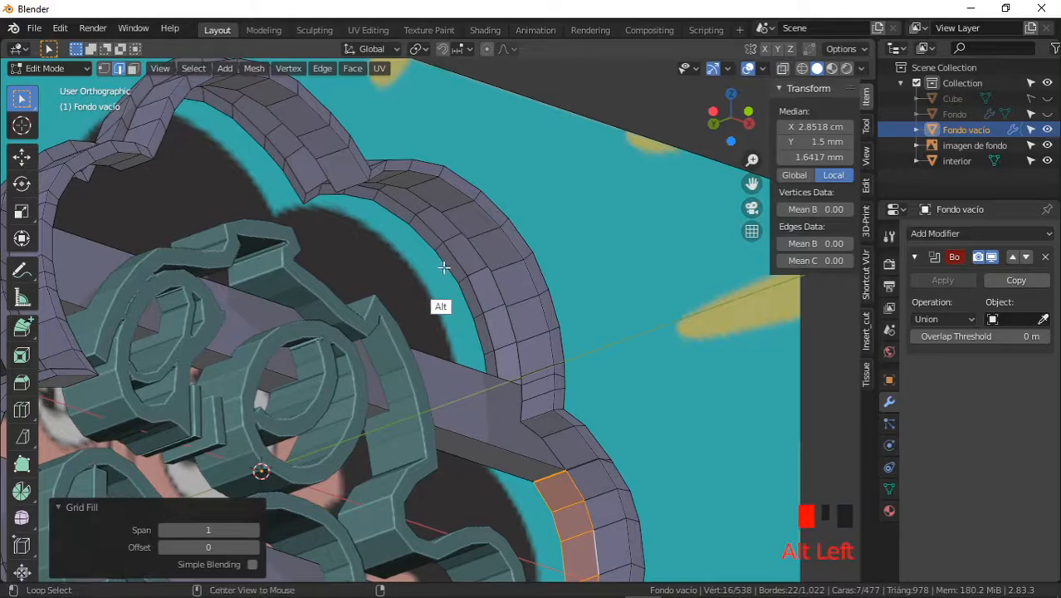
pyautogui.moveTo(445, 230); pyautogui.dragTo(395, 246, button='middle')
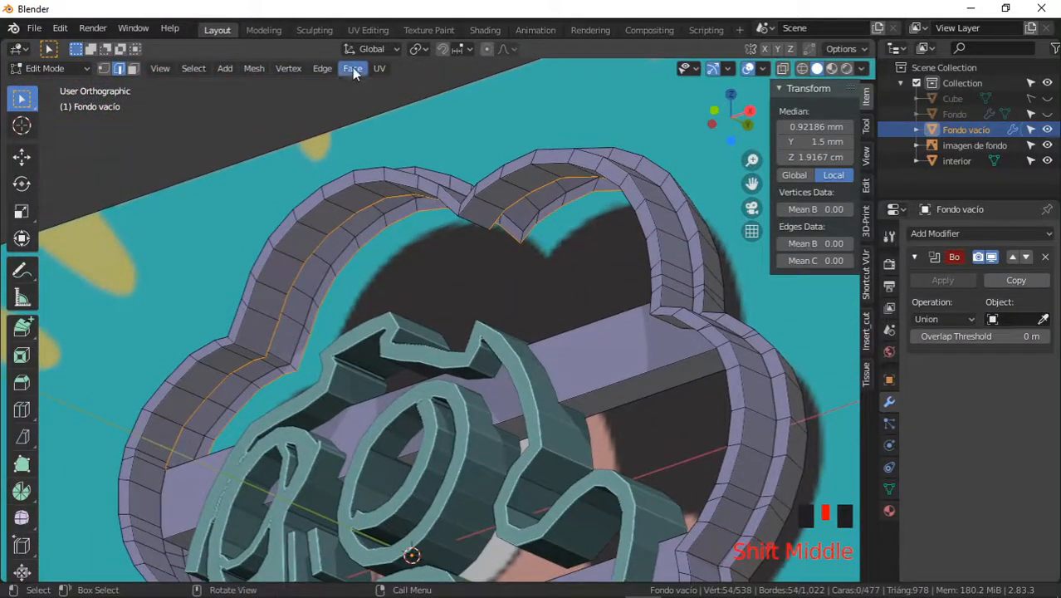
pyautogui.click(353, 70)
pyautogui.click(391, 257)
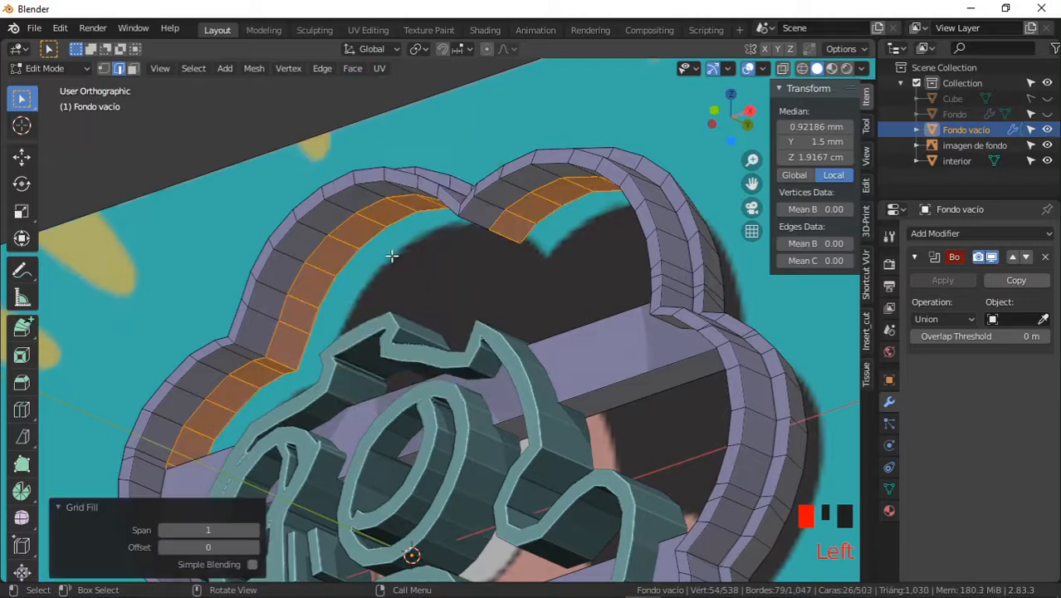
# - Try to grid-fill the whole open inner wall on the left side between the two bands
pyautogui.keyDown('ctrl'); pyautogui.moveTo(488, 207); pyautogui.dragTo(486, 375, button='middle'); pyautogui.keyUp('ctrl')
pyautogui.keyDown('alt'); pyautogui.click(504, 381); pyautogui.keyUp('alt')
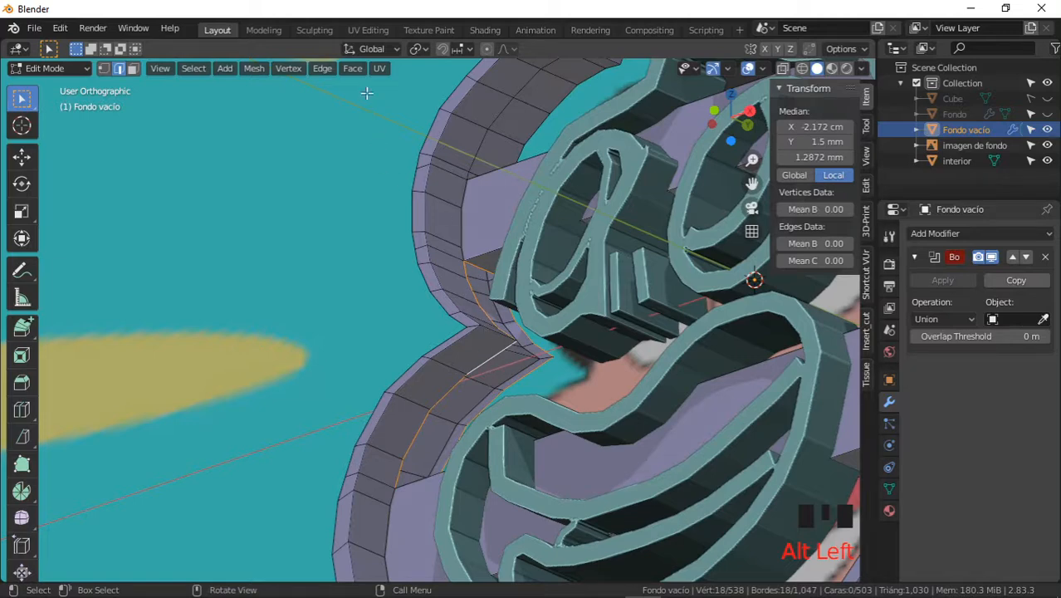
pyautogui.click(351, 69)
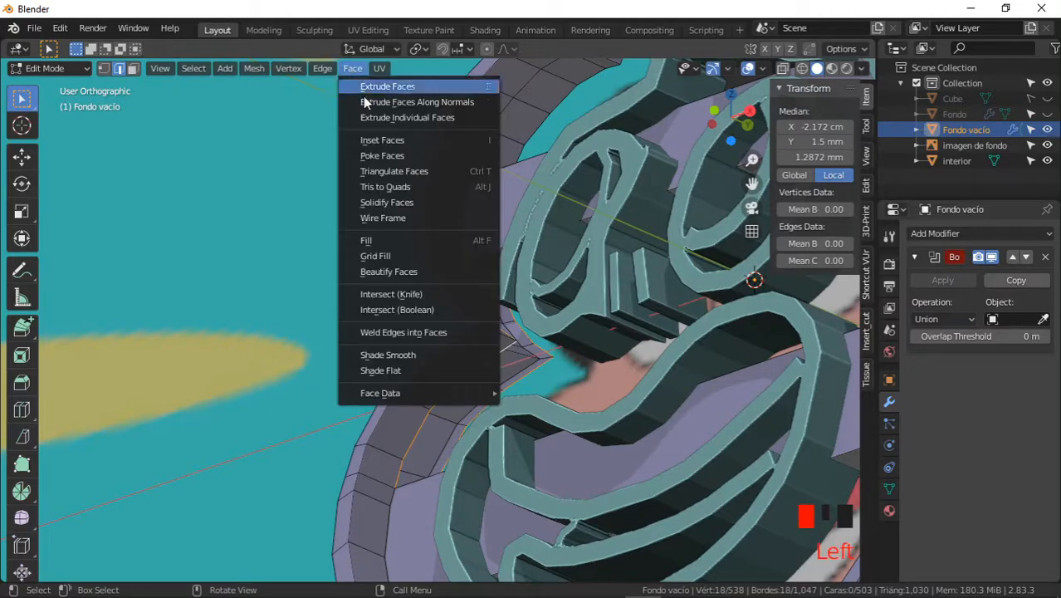
pyautogui.click(395, 254)
# - Try several Grid Fill spans on the left inner wall, ending at 4, and enable Simple Blending
pyautogui.keyDown('shift'); pyautogui.moveTo(569, 360); pyautogui.dragTo(444, 299, button='middle'); pyautogui.keyUp('shift')
pyautogui.moveTo(443, 299); pyautogui.dragTo(470, 335, button='middle')
pyautogui.click(164, 532)
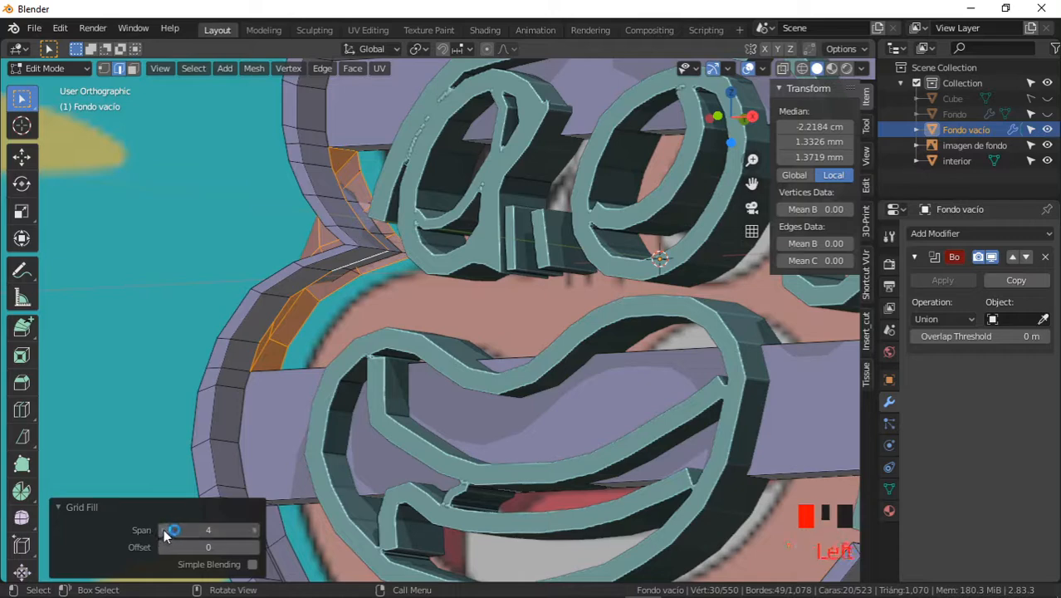
pyautogui.click(164, 532)
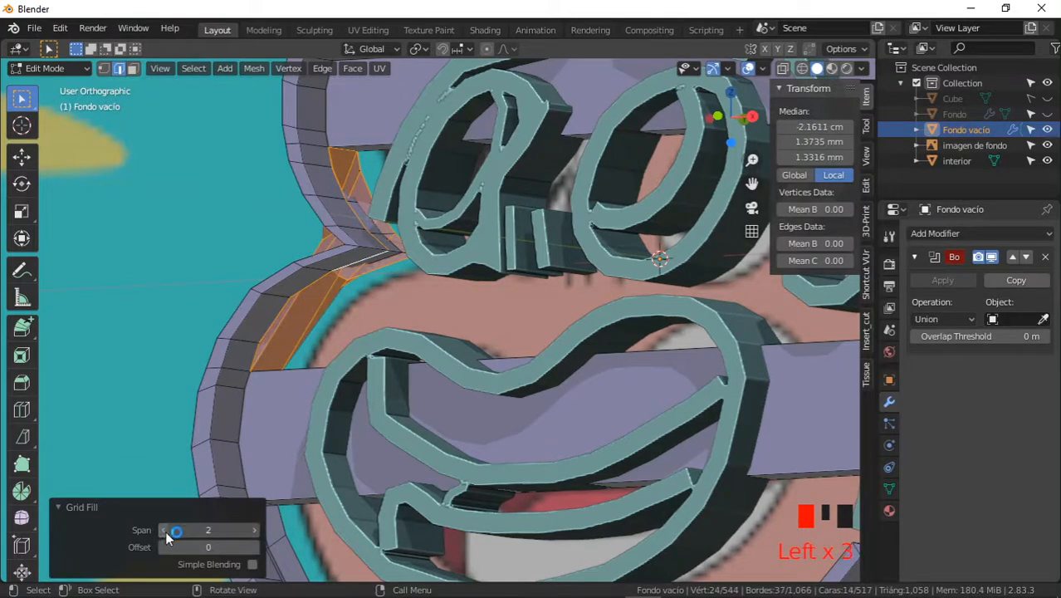
pyautogui.click(165, 531)
pyautogui.click(256, 531)
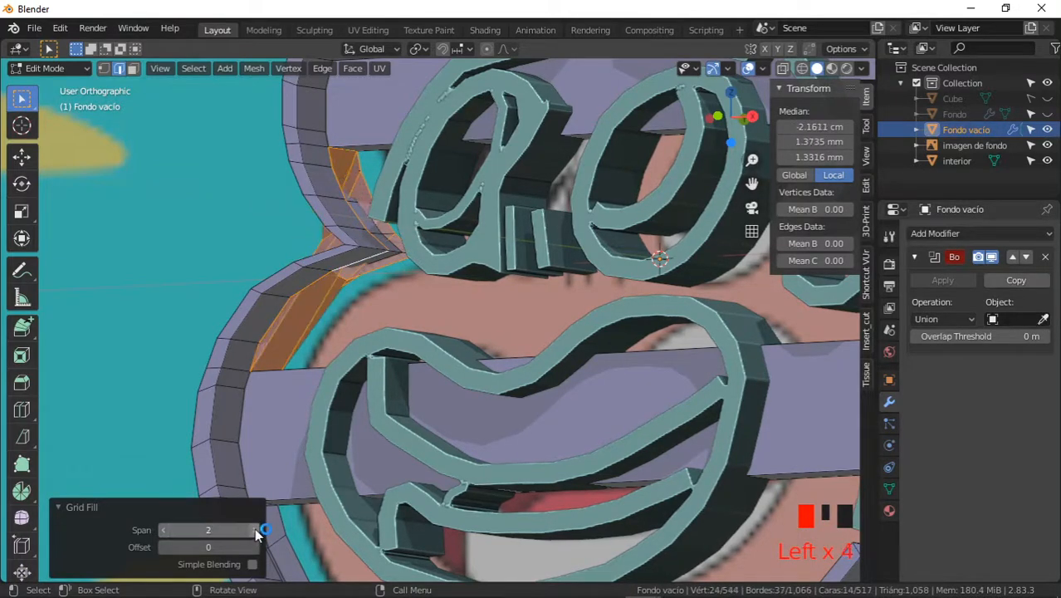
pyautogui.click(257, 532)
pyautogui.click(258, 534)
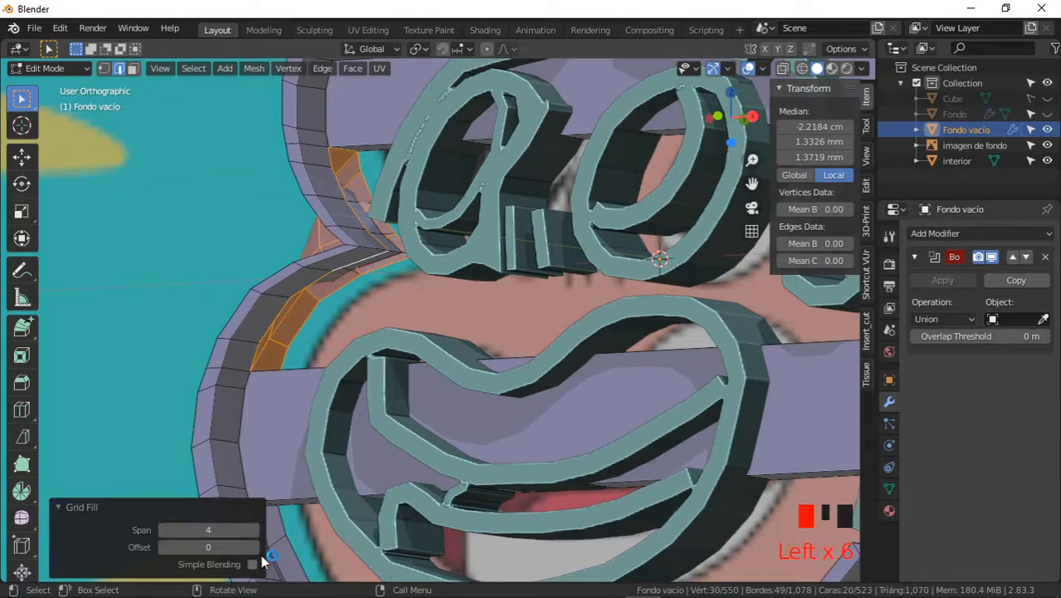
pyautogui.click(253, 564)
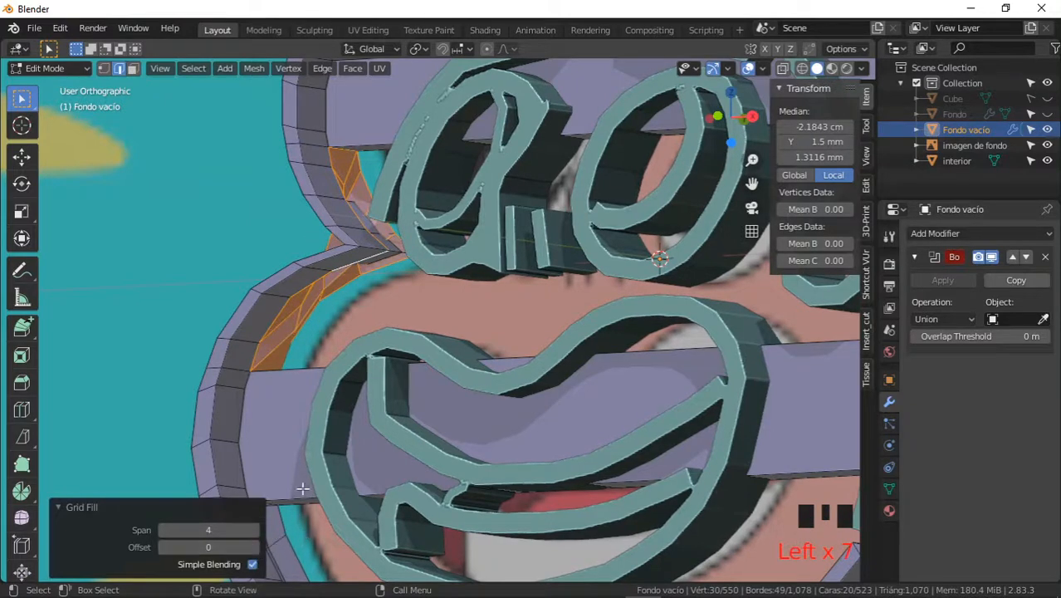
# - Set the Grid Fill offset to 2 and try spans up to 7, ending at 3
pyautogui.keyDown('shift'); pyautogui.moveTo(414, 312); pyautogui.dragTo(498, 375, button='middle'); pyautogui.keyUp('shift')
pyautogui.keyDown('ctrl'); pyautogui.moveTo(461, 310); pyautogui.dragTo(365, 315, button='middle'); pyautogui.keyUp('ctrl')
pyautogui.click(257, 548)
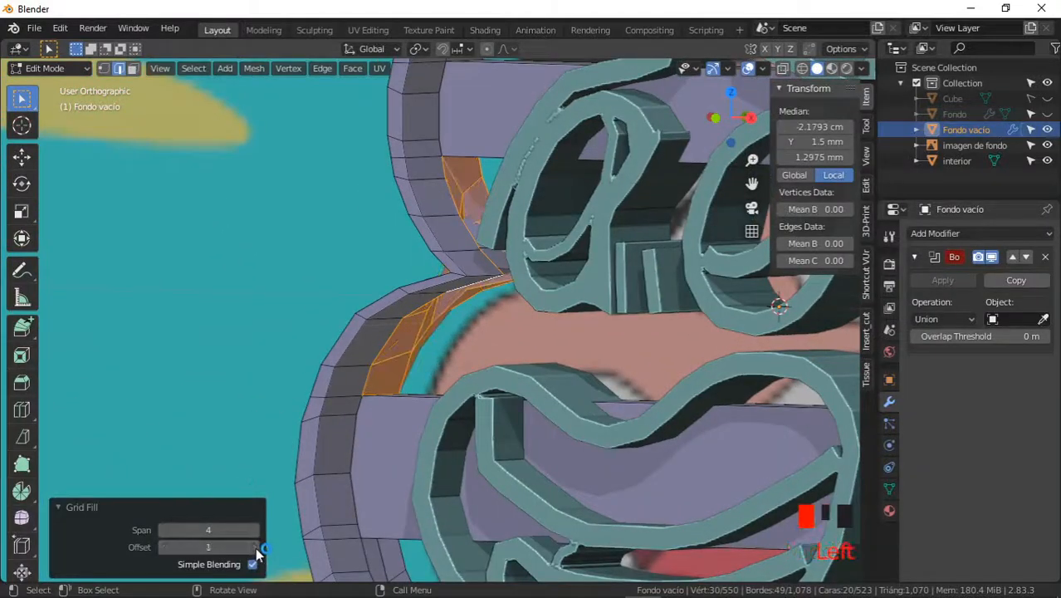
pyautogui.click(256, 548)
pyautogui.click(256, 531)
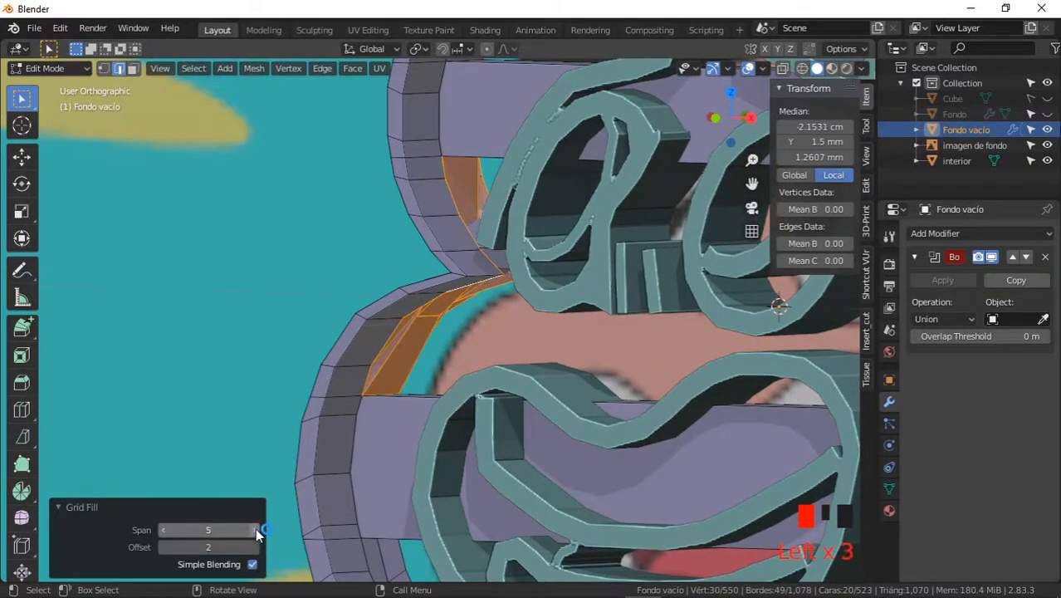
pyautogui.click(256, 531)
pyautogui.click(256, 531)
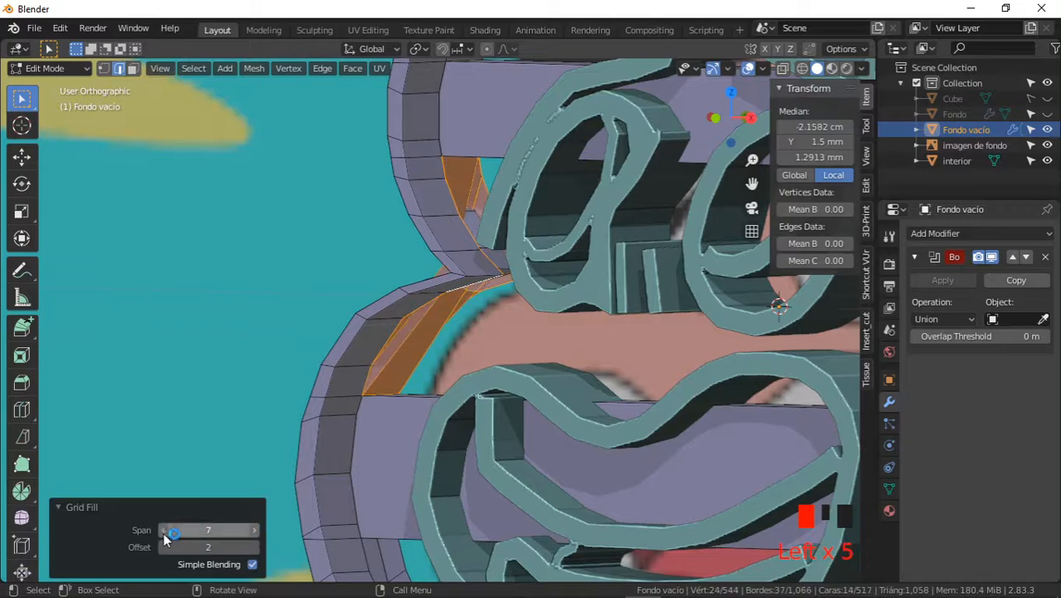
pyautogui.click(164, 531)
pyautogui.click(162, 531)
pyautogui.click(162, 532)
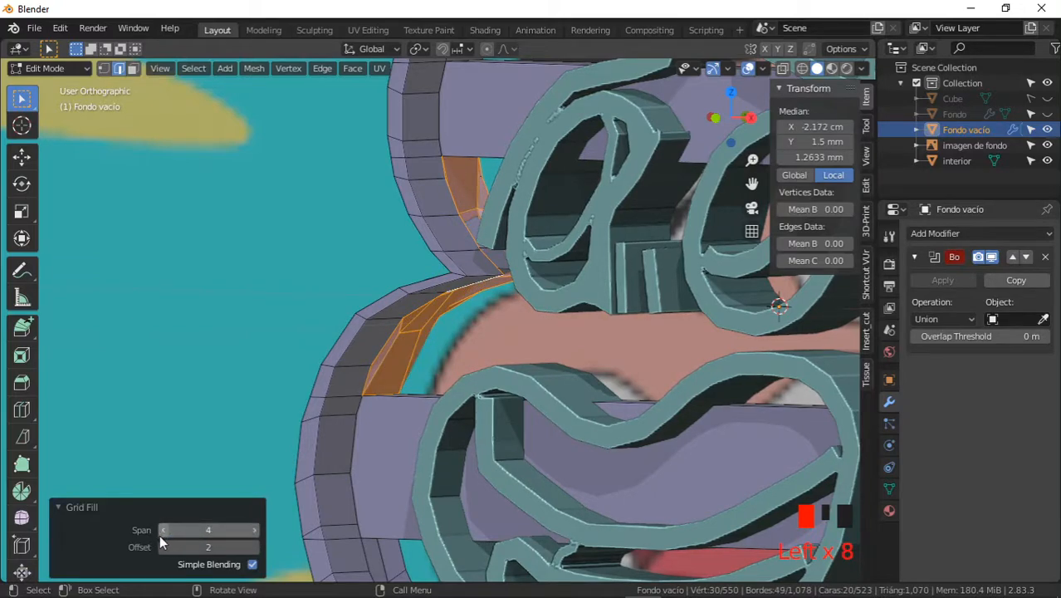
pyautogui.click(160, 535)
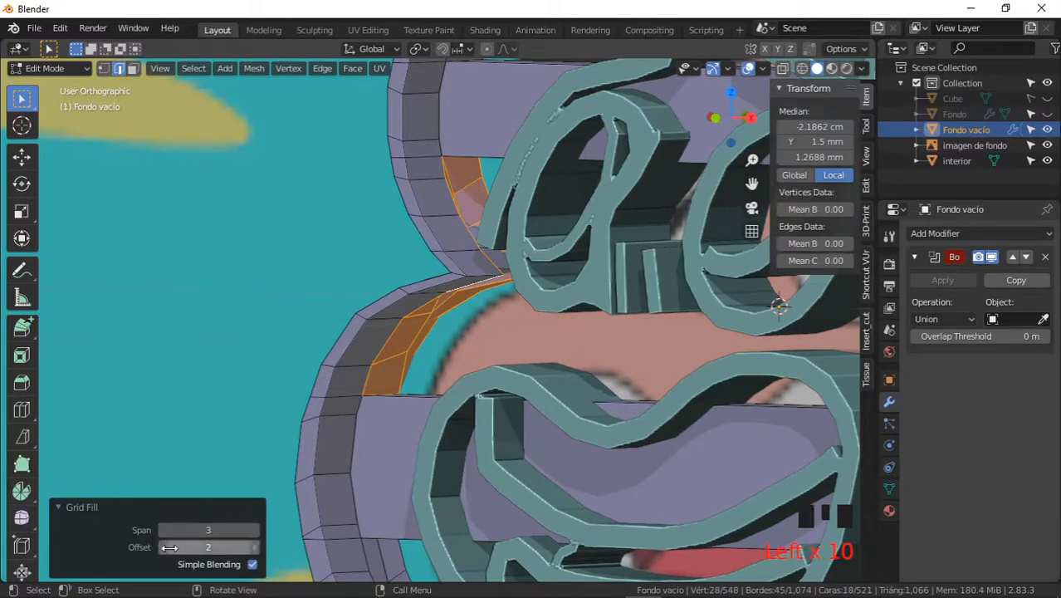
# - Try a Grid Fill offset of 5, then undo the grid fill of the left inner wall
pyautogui.click(256, 550)
pyautogui.click(254, 549)
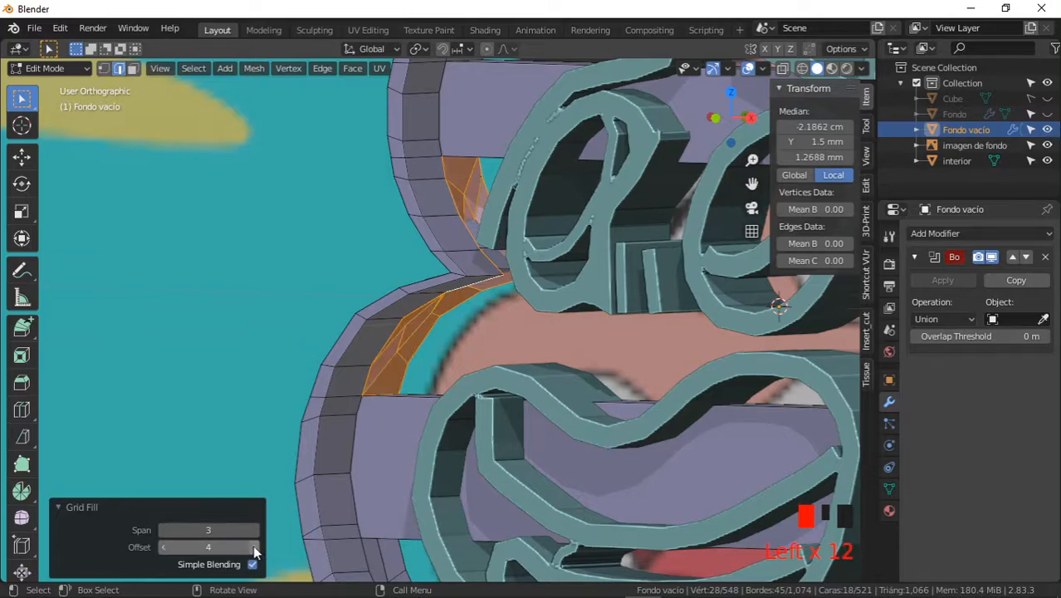
pyautogui.click(253, 551)
pyautogui.moveTo(458, 346); pyautogui.dragTo(482, 399, button='middle')
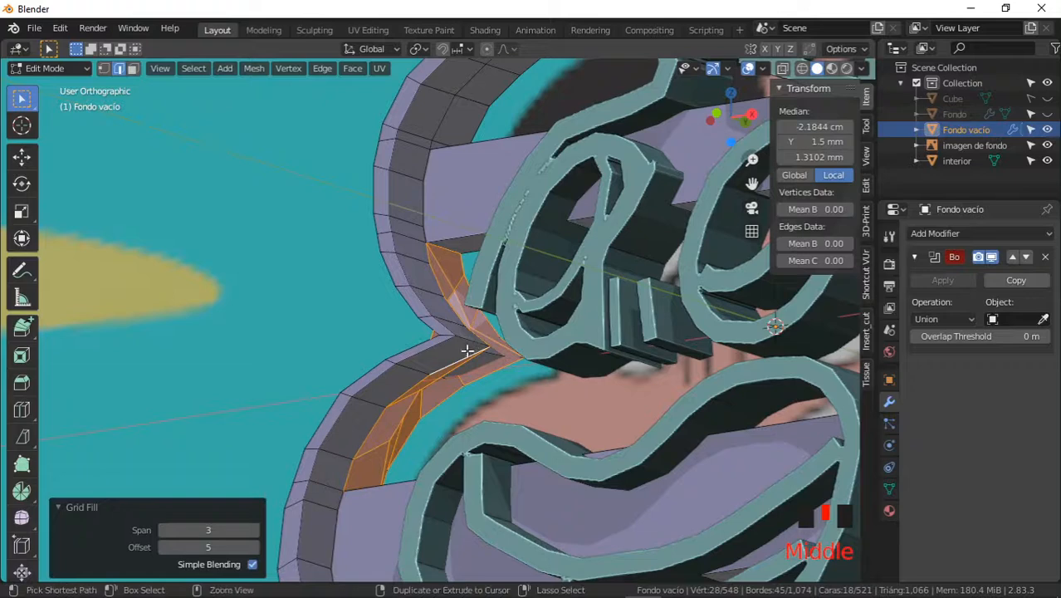
pyautogui.hotkey('ctrl', 'z')
# - Bridge the left inner wall at the notch with one face between the matching front and back edges just below it
pyautogui.keyDown('shift'); pyautogui.moveTo(469, 348); pyautogui.dragTo(450, 285, button='middle'); pyautogui.keyUp('shift')
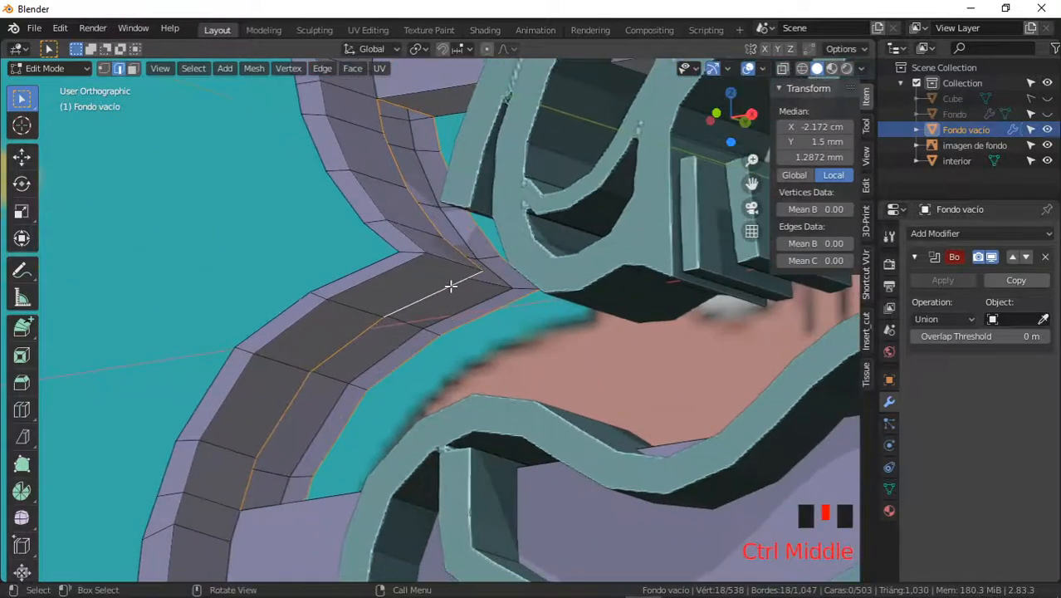
pyautogui.click(483, 323)
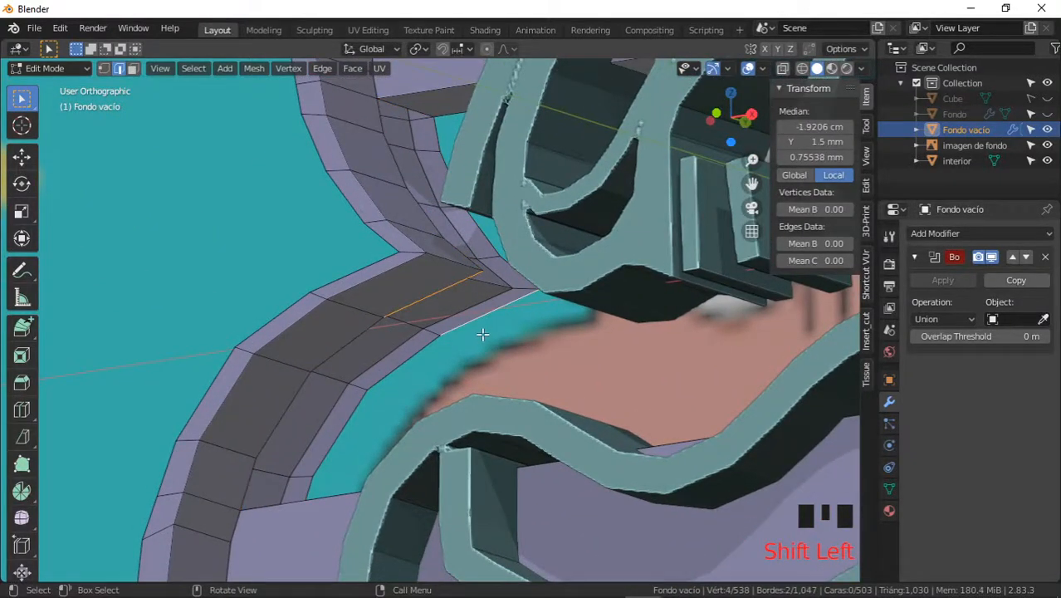
pyautogui.press('f')
# - Grid-fill the left inner wall opening between the upper band and the notch
pyautogui.moveTo(462, 256); pyautogui.dragTo(467, 306, button='middle')
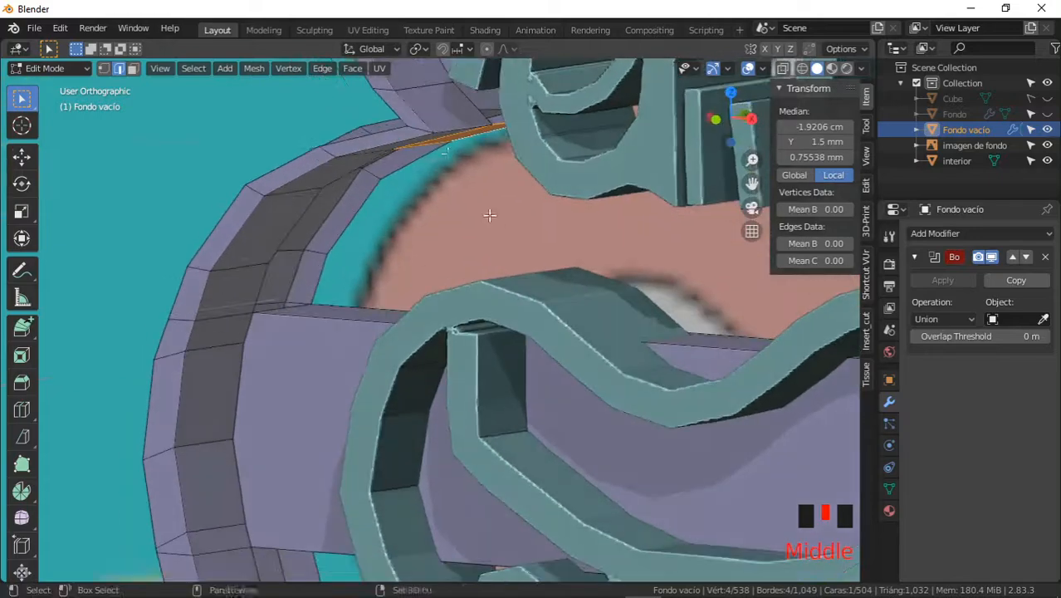
pyautogui.keyDown('shift'); pyautogui.moveTo(476, 108); pyautogui.dragTo(309, 258, button='middle'); pyautogui.keyUp('shift')
pyautogui.keyDown('alt'); pyautogui.click(307, 252); pyautogui.keyUp('alt')
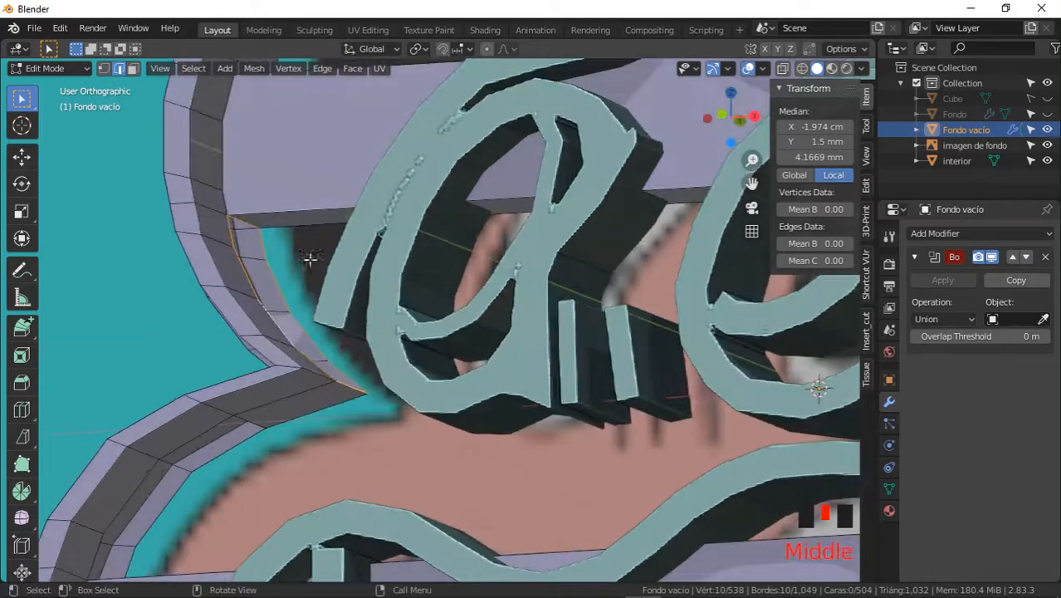
pyautogui.click(353, 69)
pyautogui.click(407, 256)
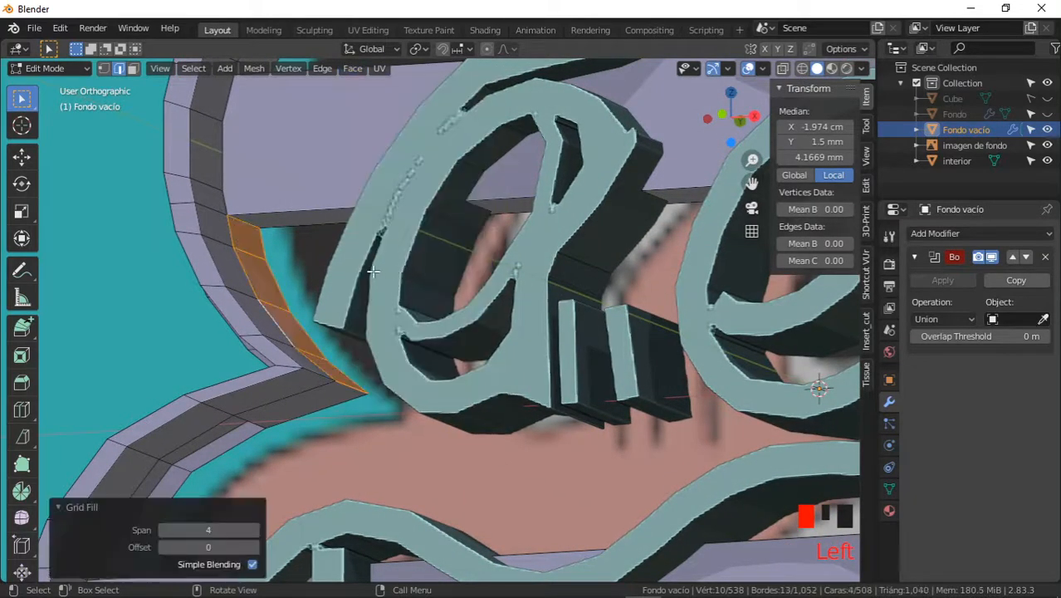
# - Grid-fill the left inner wall opening between the notch and the lower band
pyautogui.keyDown('shift'); pyautogui.moveTo(408, 256); pyautogui.dragTo(377, 423, button='middle'); pyautogui.keyUp('shift')
pyautogui.keyDown('alt'); pyautogui.click(391, 375); pyautogui.keyUp('alt')
pyautogui.keyDown('shift'); pyautogui.moveTo(391, 375); pyautogui.dragTo(444, 120, button='middle'); pyautogui.keyUp('shift')
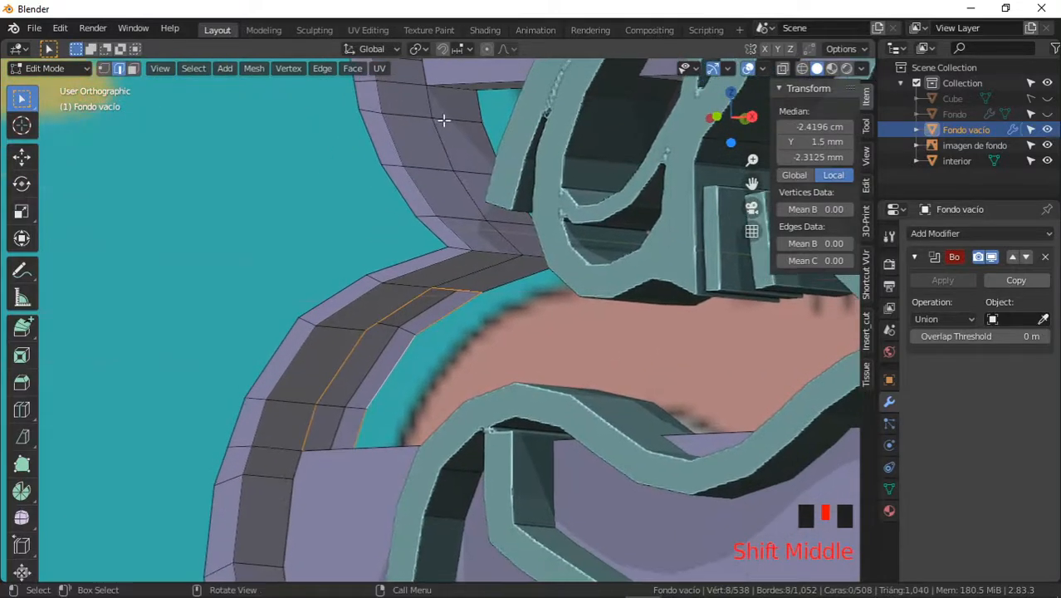
pyautogui.click(354, 69)
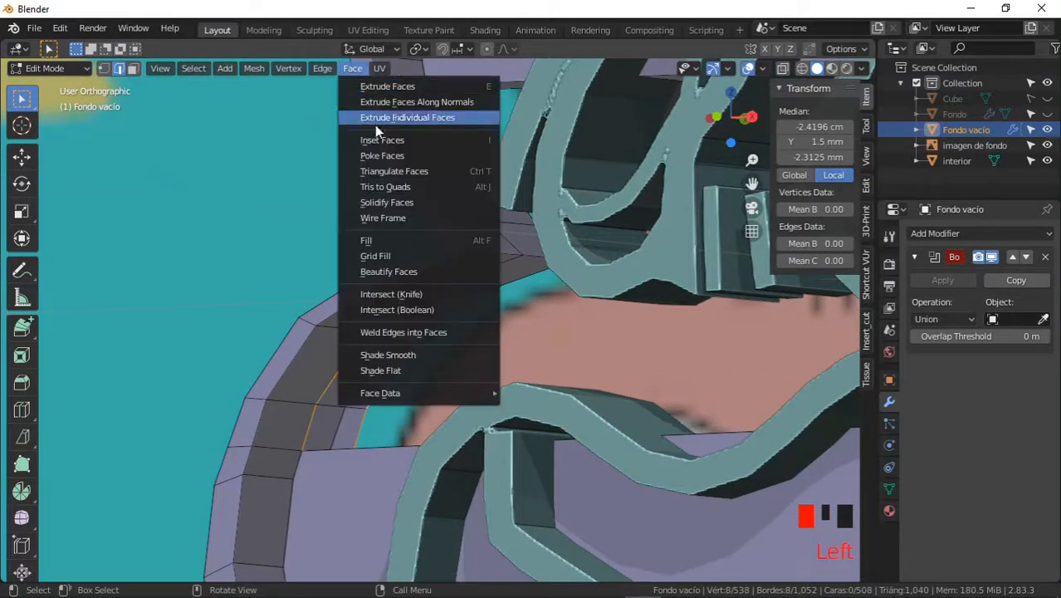
pyautogui.click(408, 252)
# - Grid-fill the inner wall opening along the chin and lower right lobe beneath the lower band
pyautogui.moveTo(434, 284); pyautogui.dragTo(449, 330, button='middle')
pyautogui.keyDown('alt'); pyautogui.click(442, 395); pyautogui.keyUp('alt')
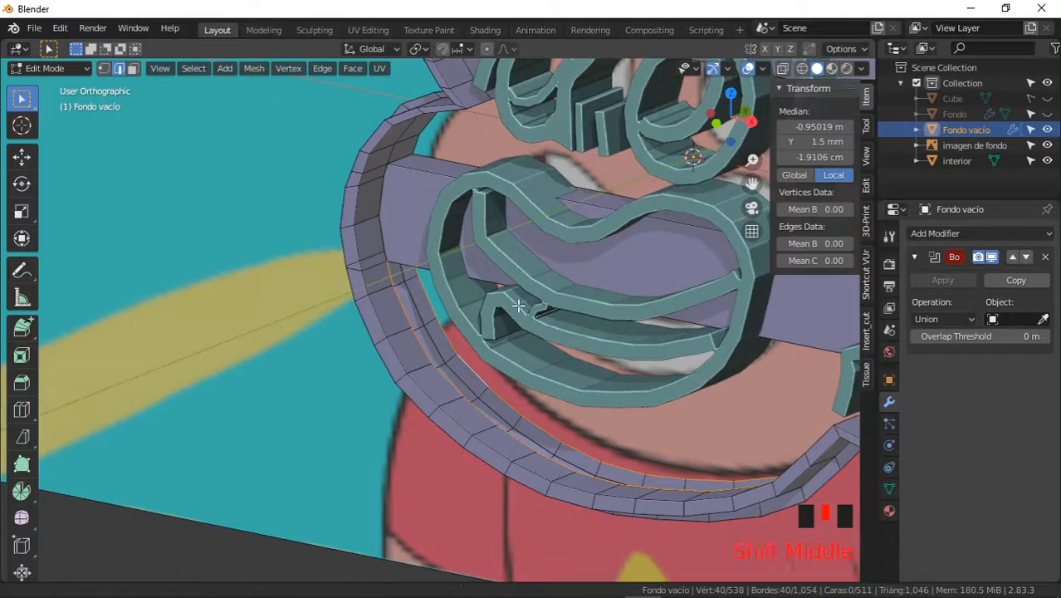
pyautogui.keyDown('shift'); pyautogui.moveTo(518, 306); pyautogui.dragTo(505, 404, button='middle'); pyautogui.keyUp('shift')
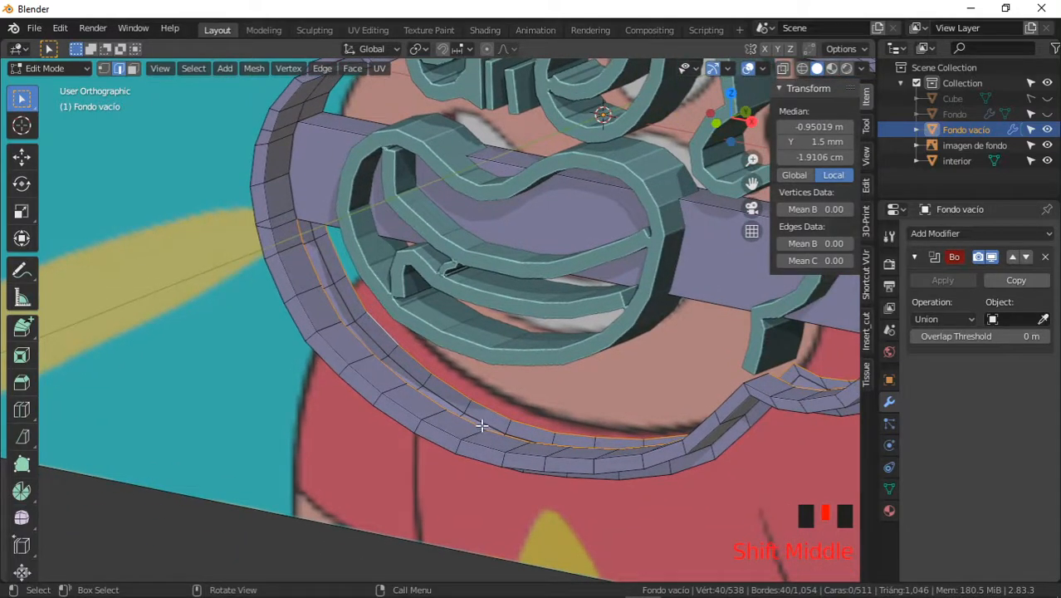
pyautogui.moveTo(579, 369); pyautogui.dragTo(625, 398, button='middle')
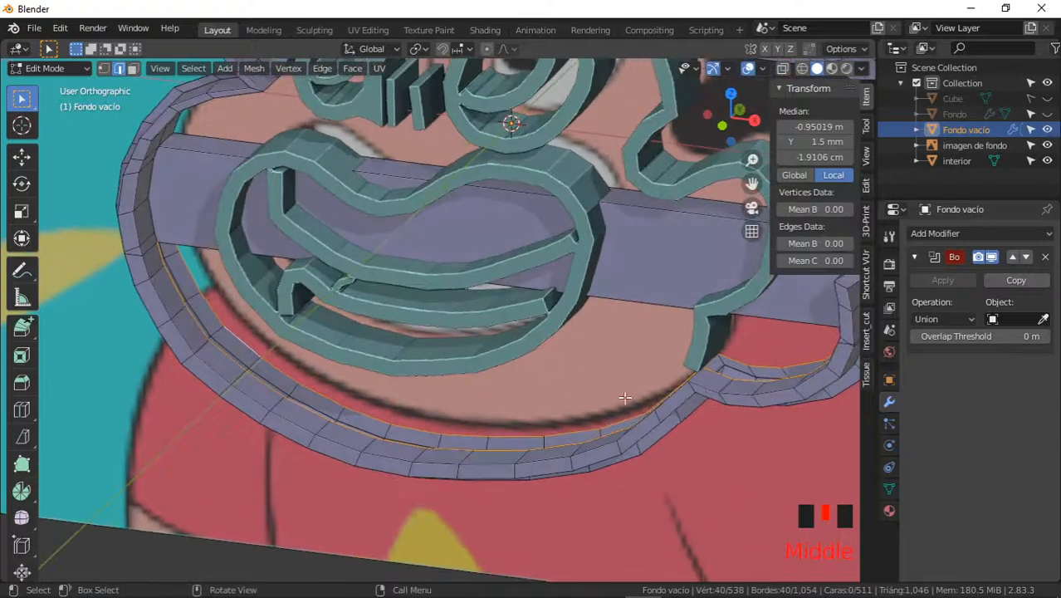
pyautogui.click(358, 70)
pyautogui.click(384, 250)
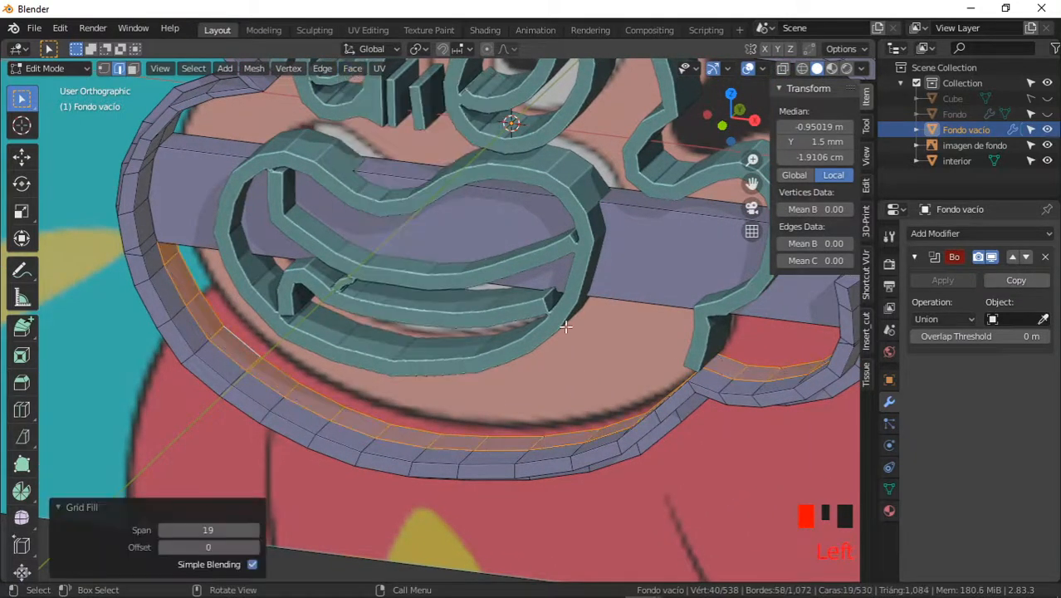
pyautogui.moveTo(566, 328); pyautogui.dragTo(569, 392, button='middle')
# - Leave mesh editing, hide imagen de fondo, and set interior as the object of Fondo vacío's Boolean union
pyautogui.press('Tab')
pyautogui.keyDown('ctrl'); pyautogui.moveTo(594, 241); pyautogui.dragTo(511, 332, button='middle'); pyautogui.keyUp('ctrl')
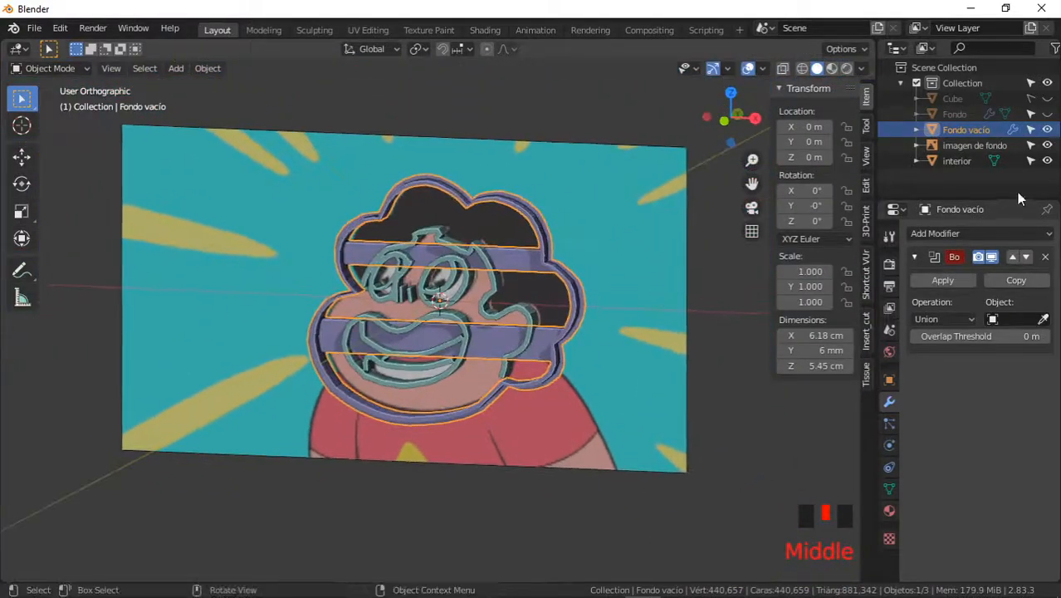
pyautogui.click(1047, 146)
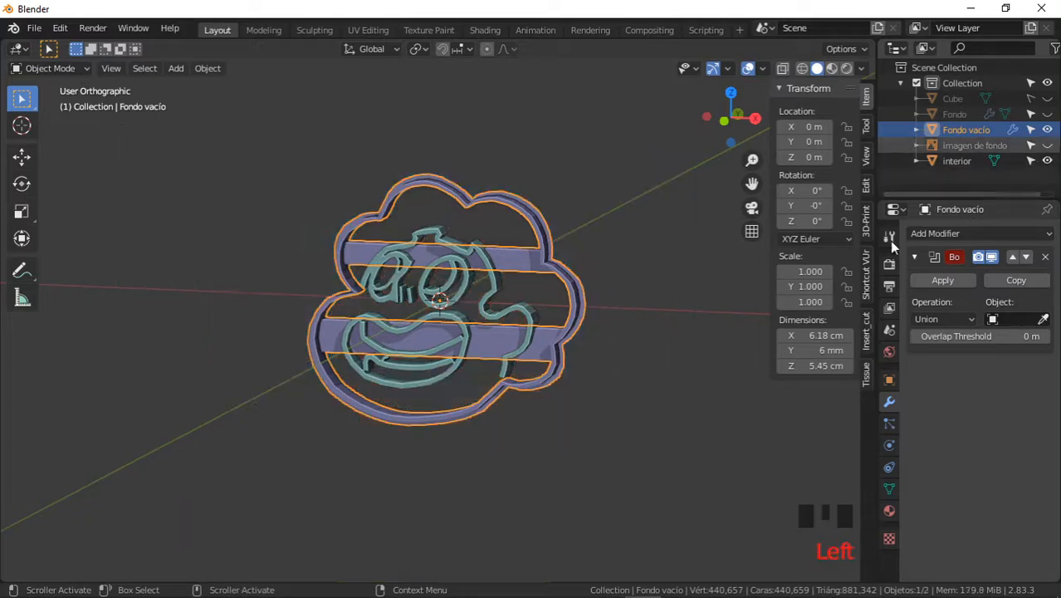
pyautogui.keyDown('shift'); pyautogui.moveTo(514, 367); pyautogui.dragTo(507, 366, button='middle'); pyautogui.keyUp('shift')
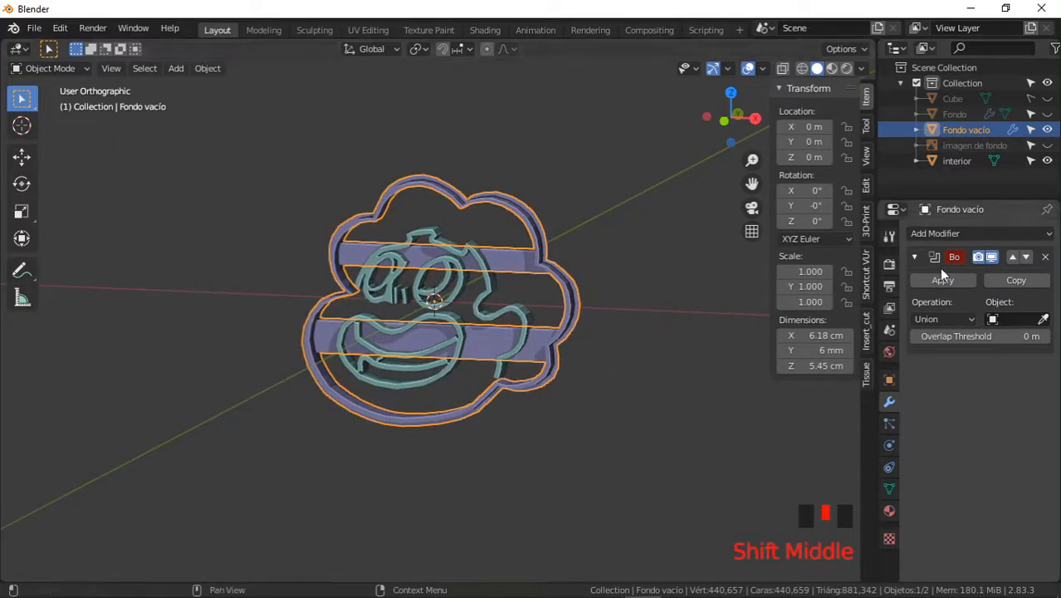
pyautogui.click(1043, 320)
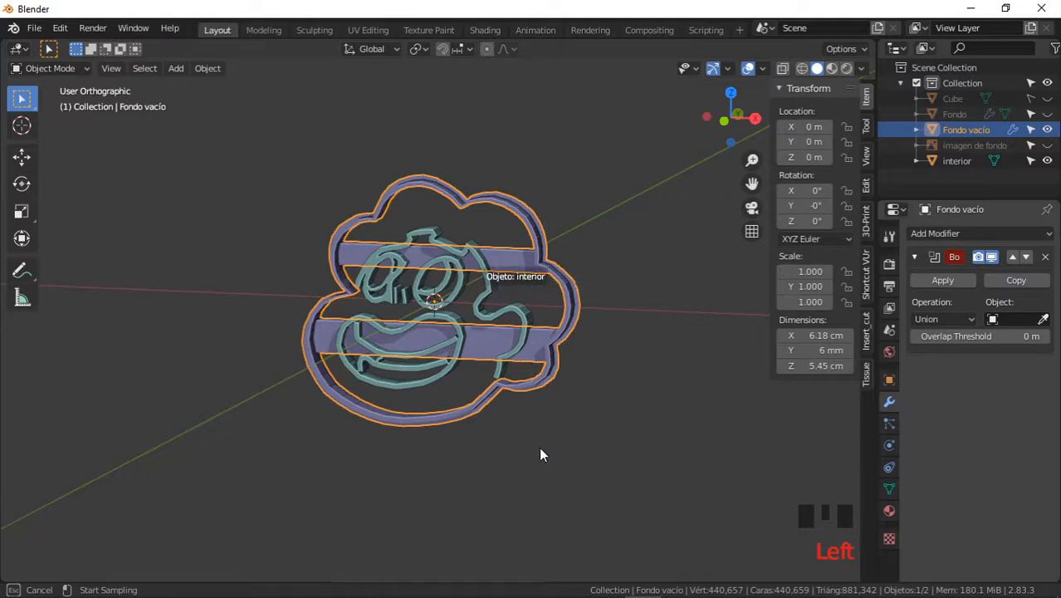
pyautogui.click(486, 319)
pyautogui.keyDown('ctrl'); pyautogui.moveTo(547, 370); pyautogui.dragTo(463, 347, button='middle'); pyautogui.keyUp('ctrl')
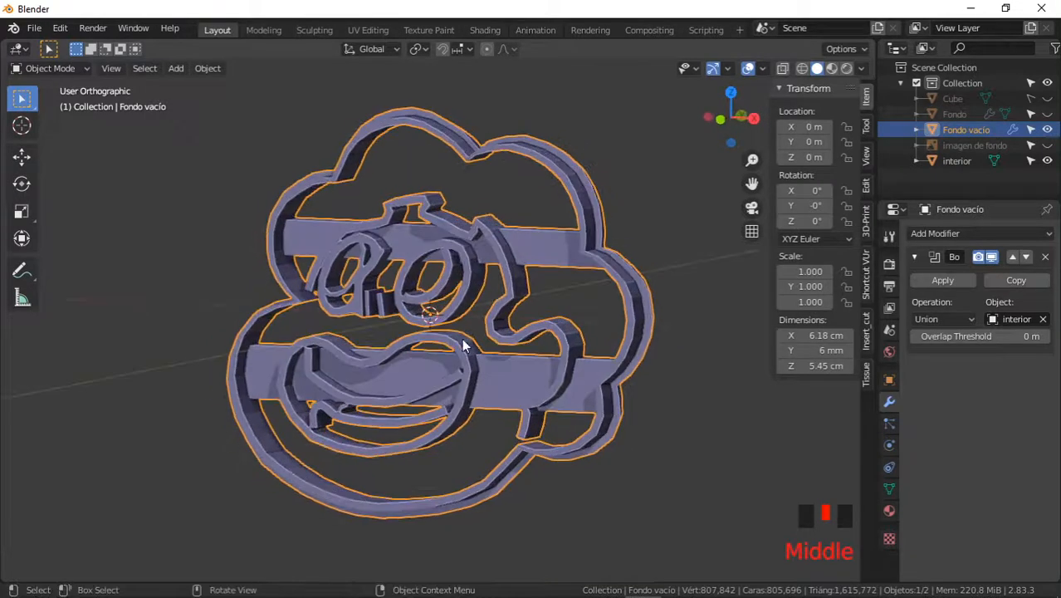
# - Hide Fondo vacío and interior and make Fondo visible
pyautogui.click(1048, 130)
pyautogui.click(1046, 113)
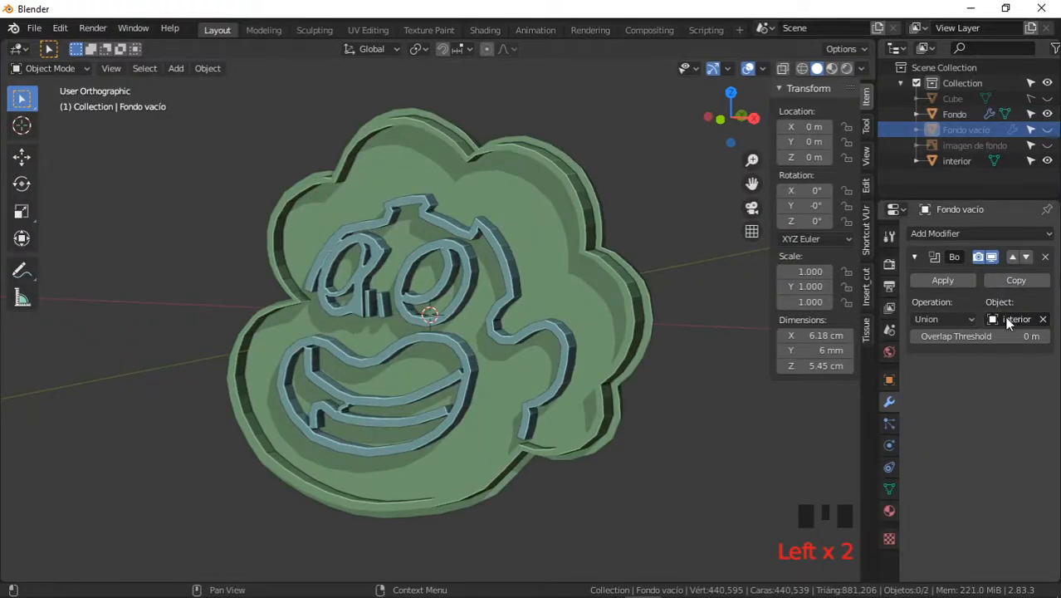
pyautogui.click(1047, 160)
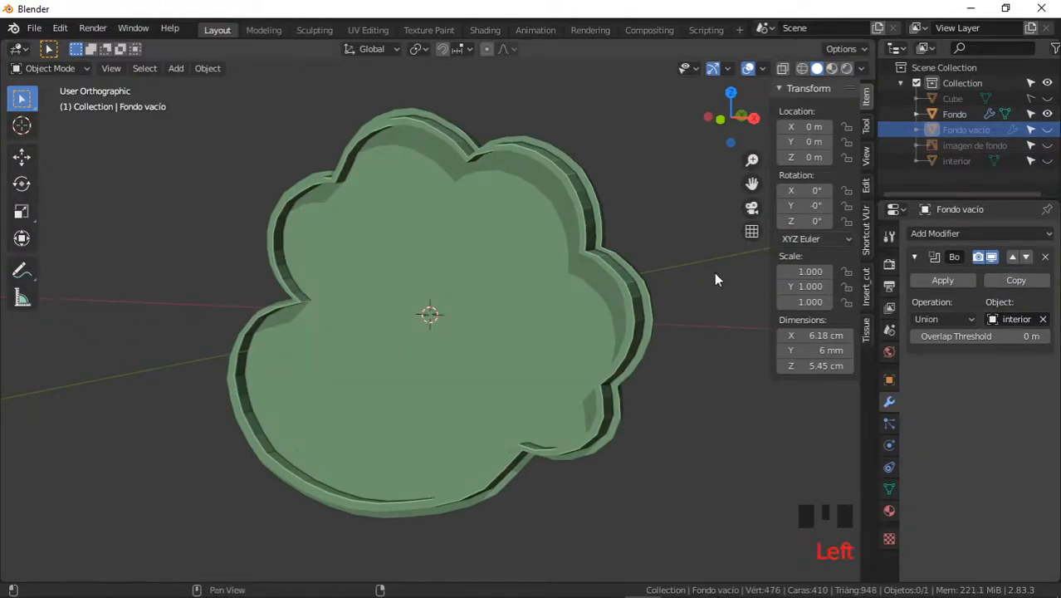
# - Set interior as the object of Fondo's Boolean union and inspect the solid model from the front and back
pyautogui.click(955, 114)
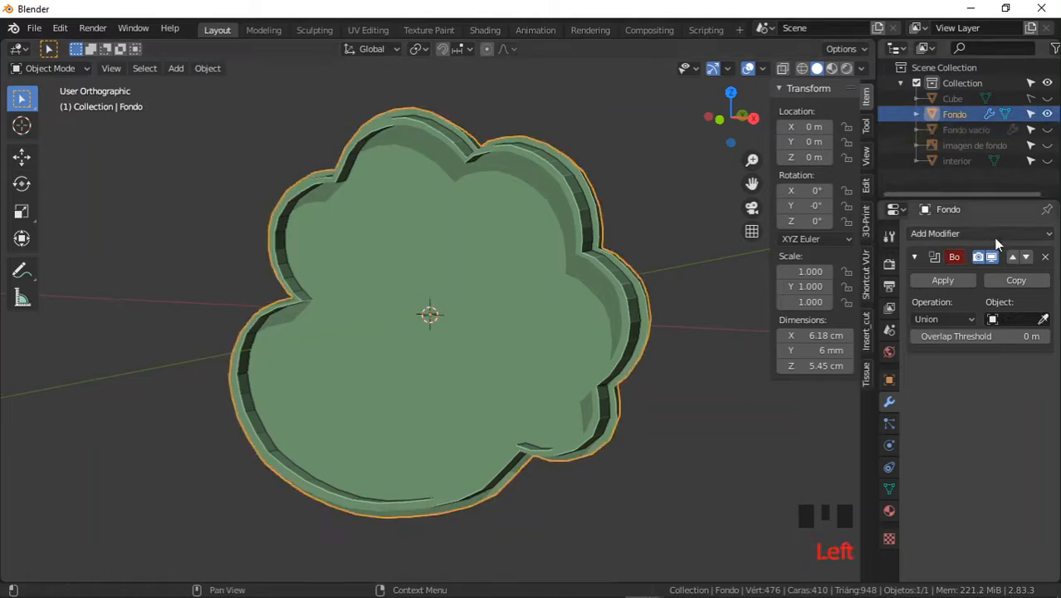
pyautogui.click(1002, 319)
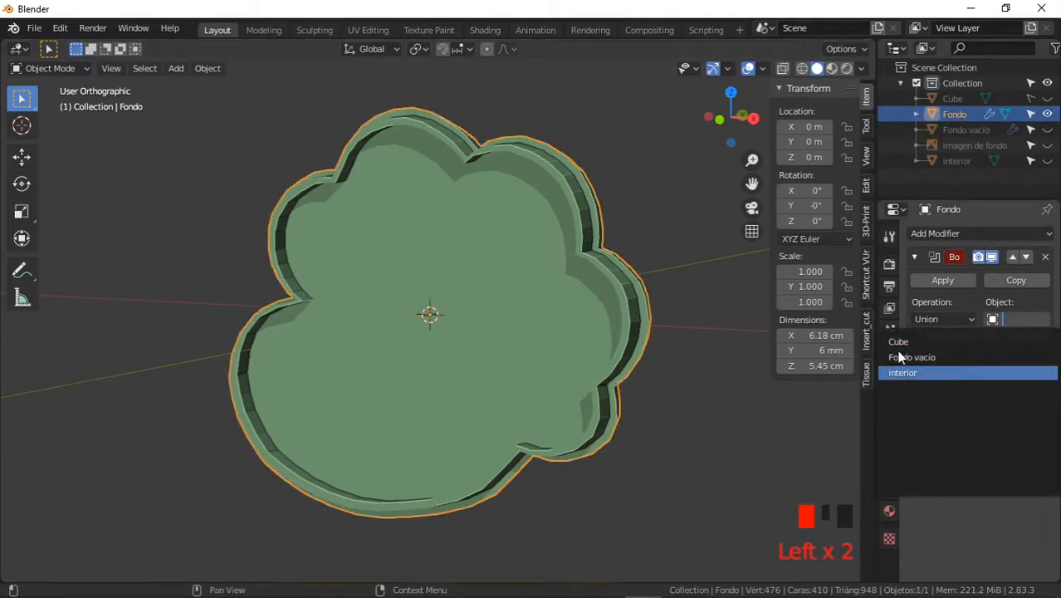
pyautogui.click(872, 373)
pyautogui.moveTo(414, 382); pyautogui.dragTo(426, 405, button='middle')
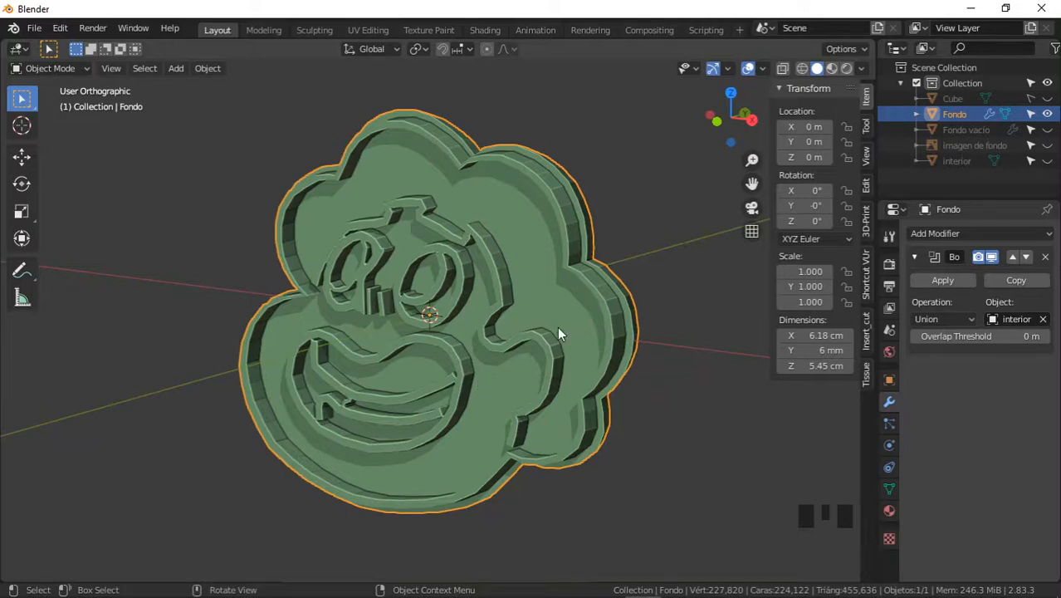
pyautogui.moveTo(406, 356)
pyautogui.mouseDown(button='middle')
pyautogui.moveTo(429, 355)
pyautogui.moveTo(416, 378)
pyautogui.moveTo(408, 361)
pyautogui.moveTo(433, 386)
pyautogui.moveTo(538, 355)
pyautogui.moveTo(473, 448)
pyautogui.moveTo(331, 434)
pyautogui.moveTo(407, 371)
pyautogui.mouseUp(button='middle')
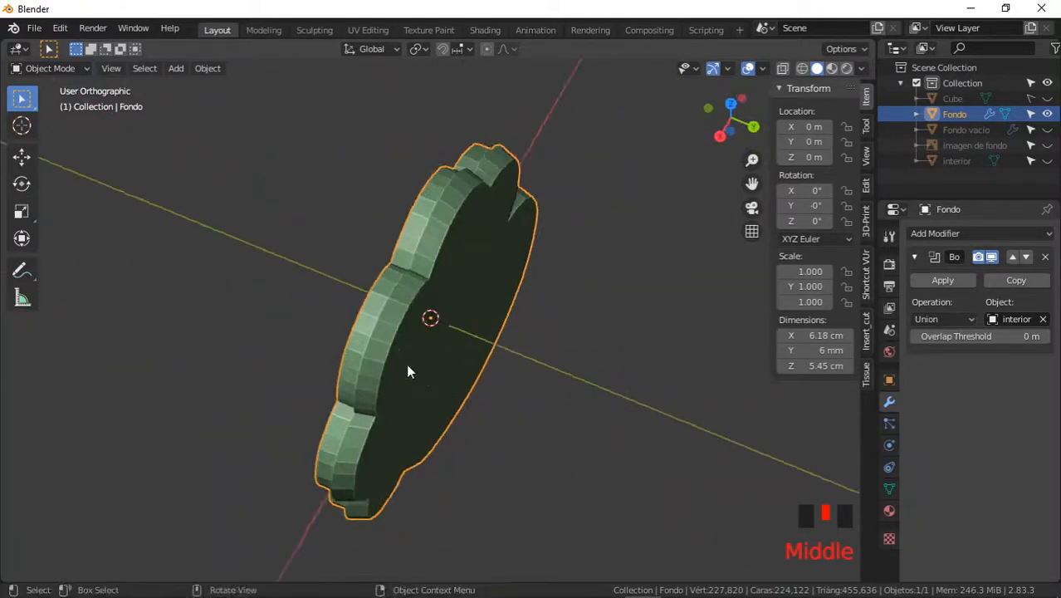
# - Show Fondo vacío instead of Fondo and examine its rim, bands and facial lines from the back, side and front
pyautogui.click(1047, 114)
pyautogui.click(1047, 130)
pyautogui.moveTo(428, 311); pyautogui.dragTo(369, 259, button='middle')
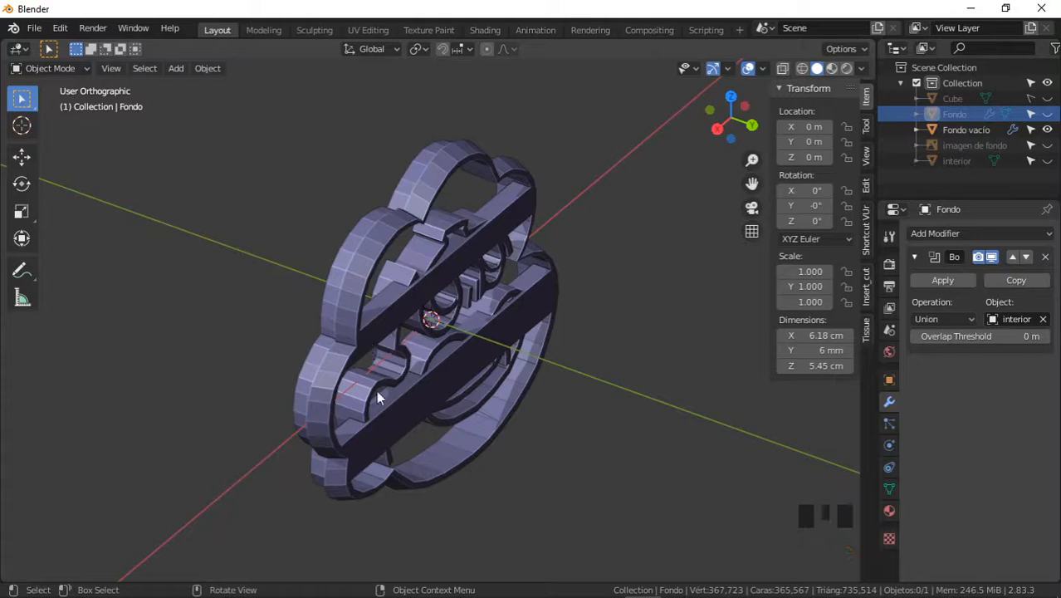
pyautogui.moveTo(378, 398); pyautogui.dragTo(526, 376, button='middle')
pyautogui.moveTo(530, 340); pyautogui.dragTo(538, 307, button='middle')
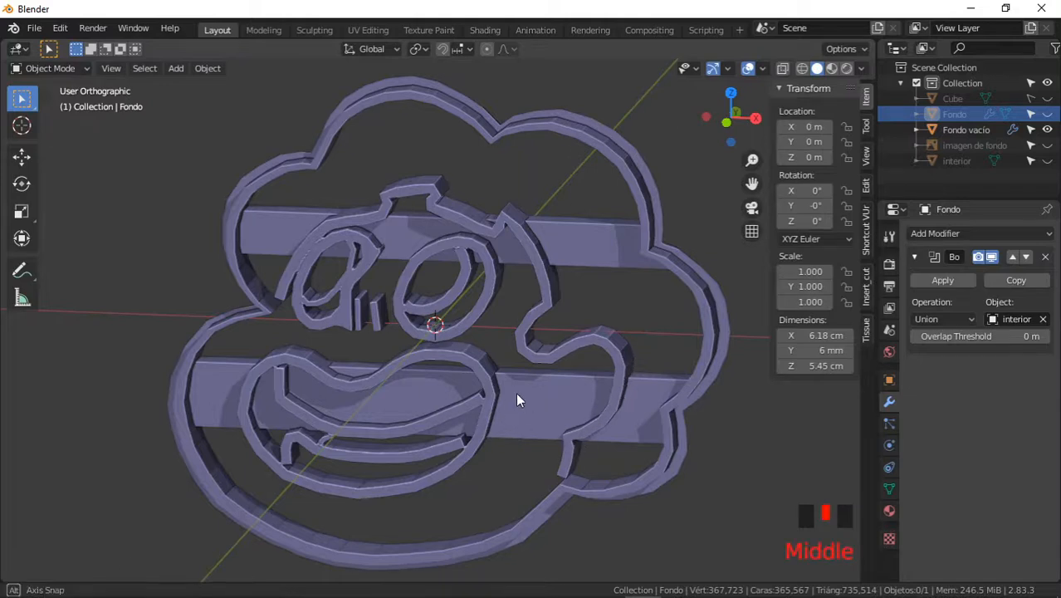
pyautogui.moveTo(516, 396); pyautogui.dragTo(369, 297, button='middle')
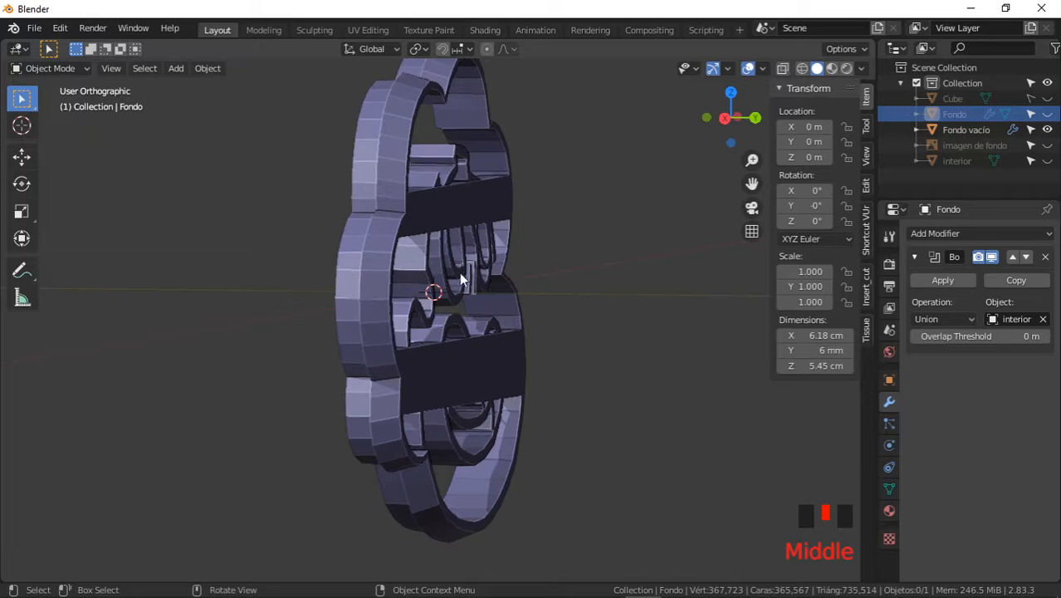
pyautogui.moveTo(460, 283); pyautogui.dragTo(430, 193, button='middle')
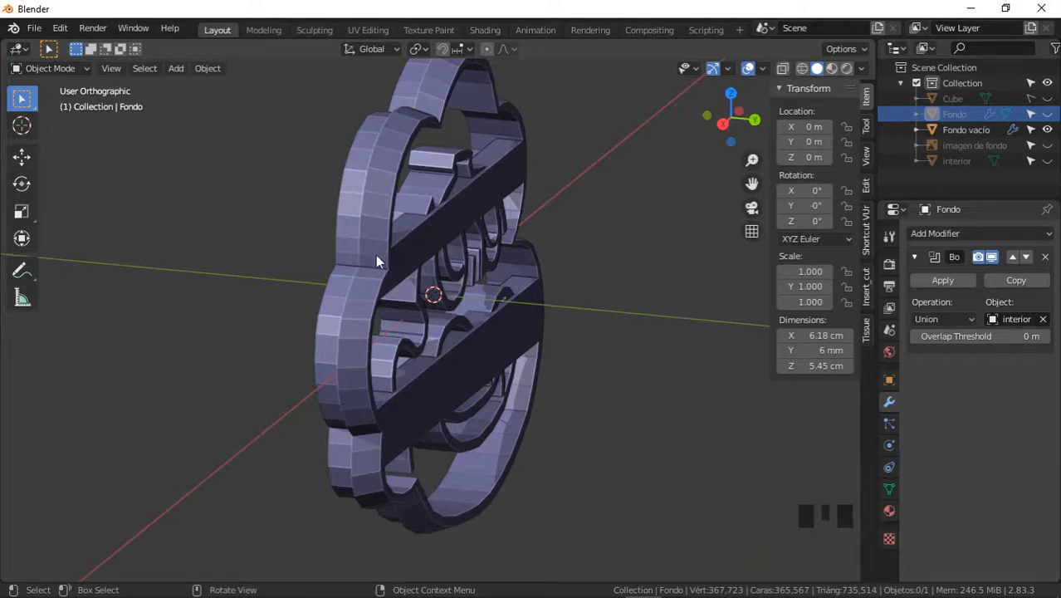
pyautogui.moveTo(375, 261); pyautogui.dragTo(490, 332, button='middle')
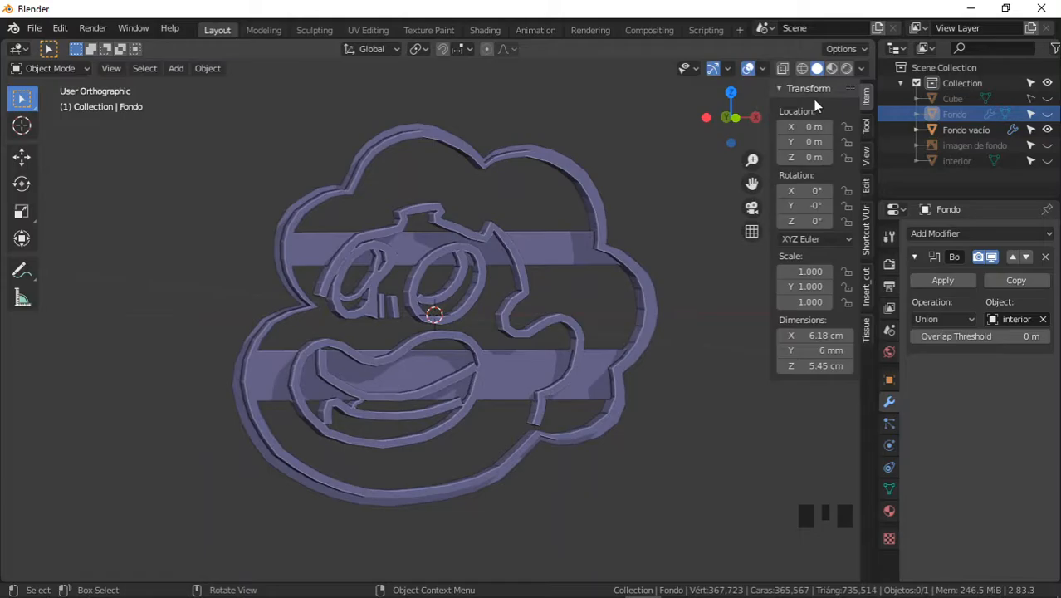
# - Minimise the Blender window to reach the desktop
pyautogui.click(968, 10)
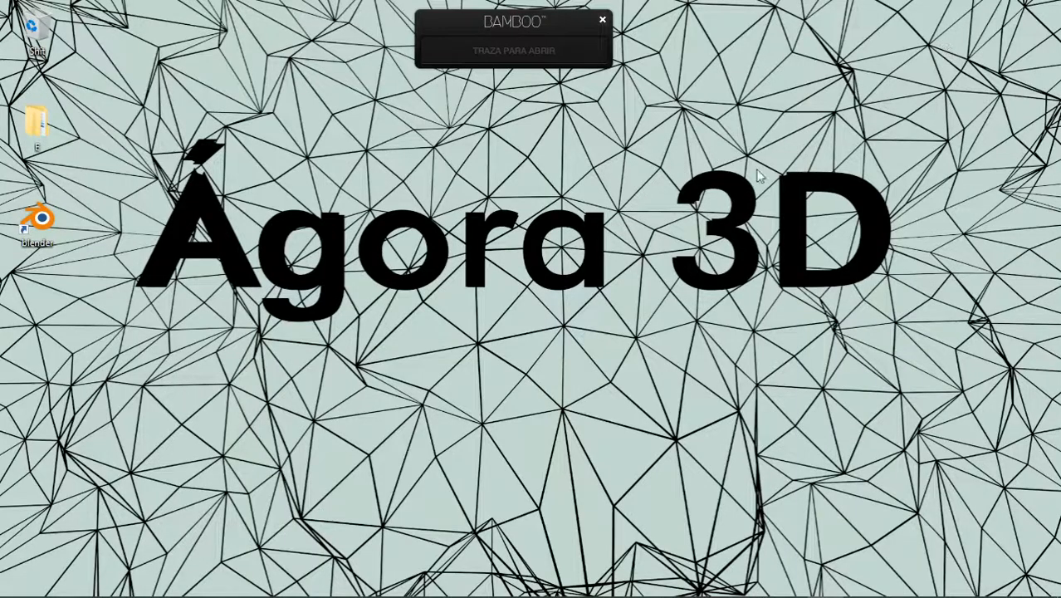